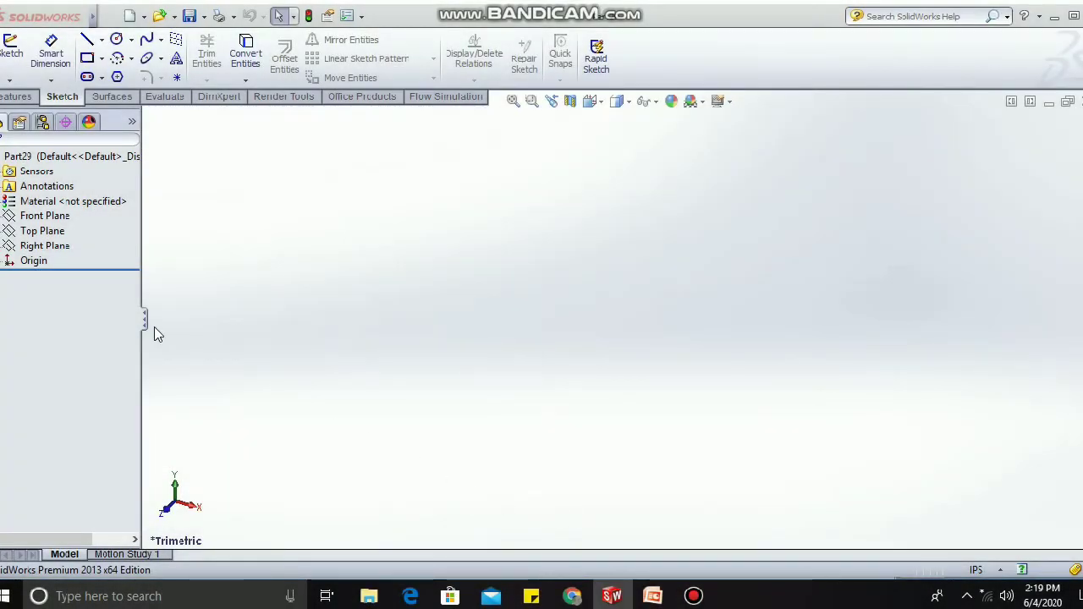
Turn the view normal to the Front Plane and check the heat exchanger dimensions on the PowerPoint slide, returning to SolidWorks.
{"action": "left_click", "coordinate": [46, 217]}
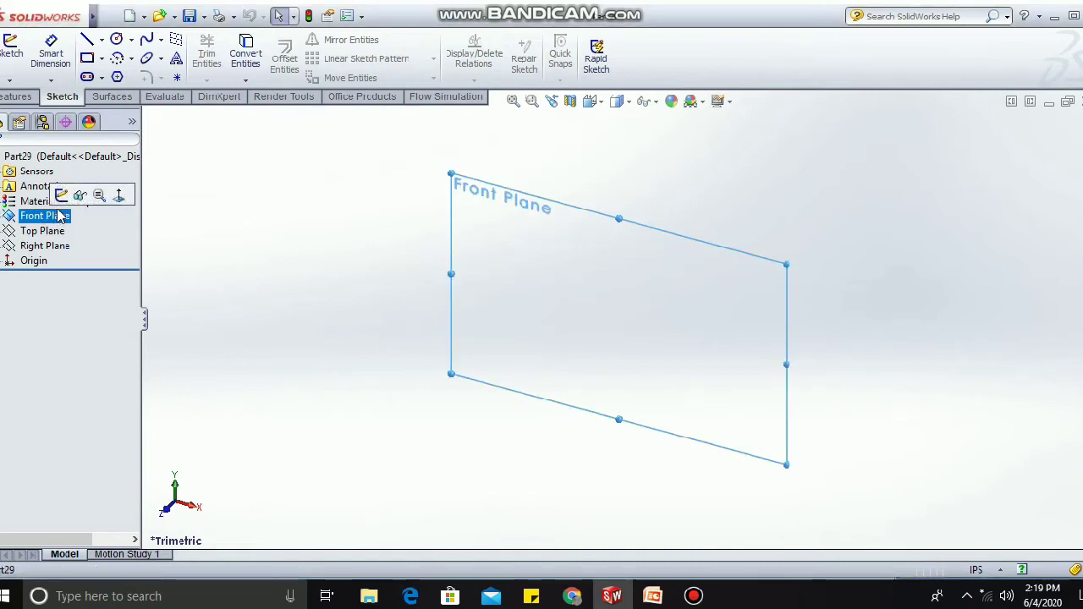
{"action": "left_click", "coordinate": [117, 195]}
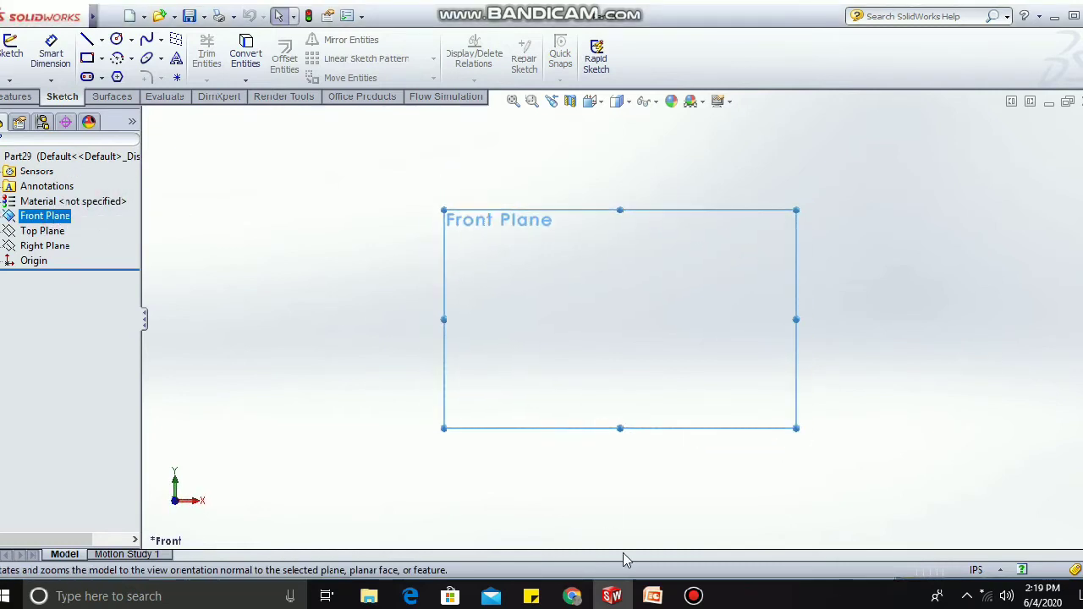
{"action": "left_click", "coordinate": [654, 599]}
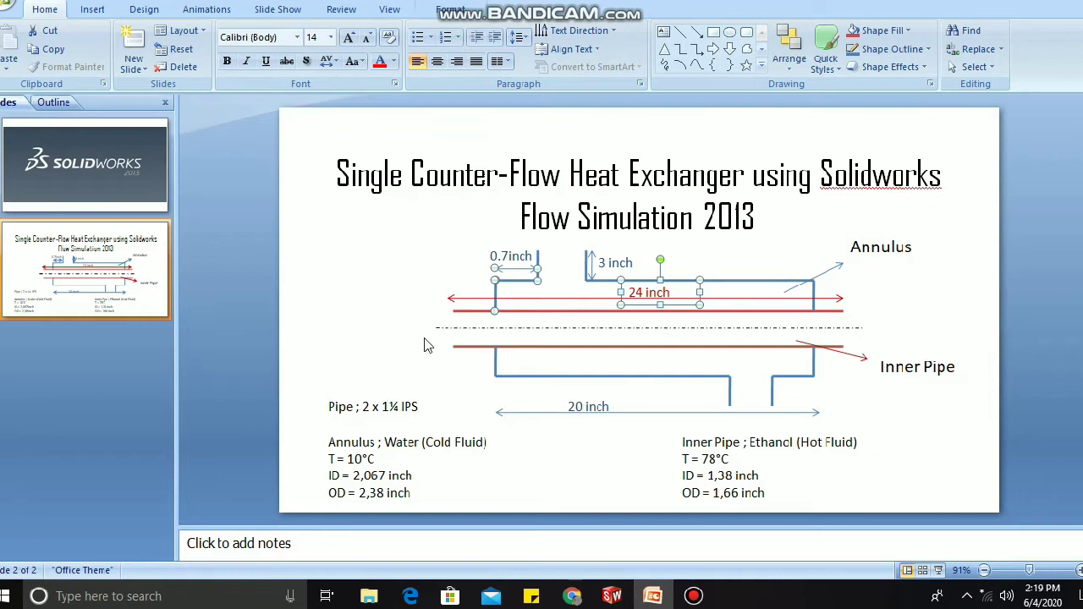
{"action": "left_click_drag", "start_coordinate": [393, 266], "coordinate": [865, 362]}
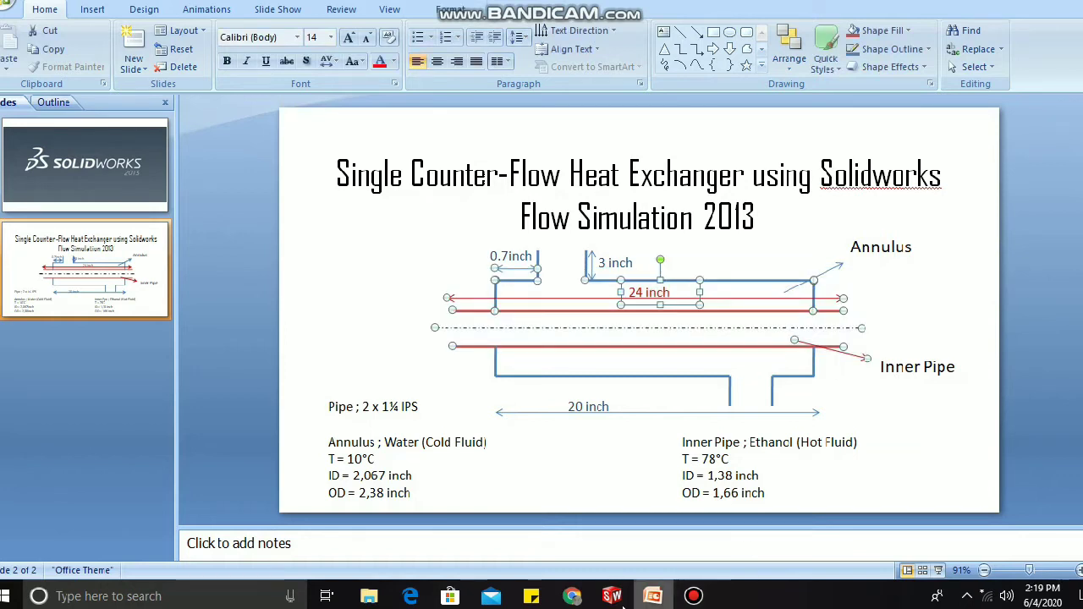
{"action": "left_click", "coordinate": [620, 597]}
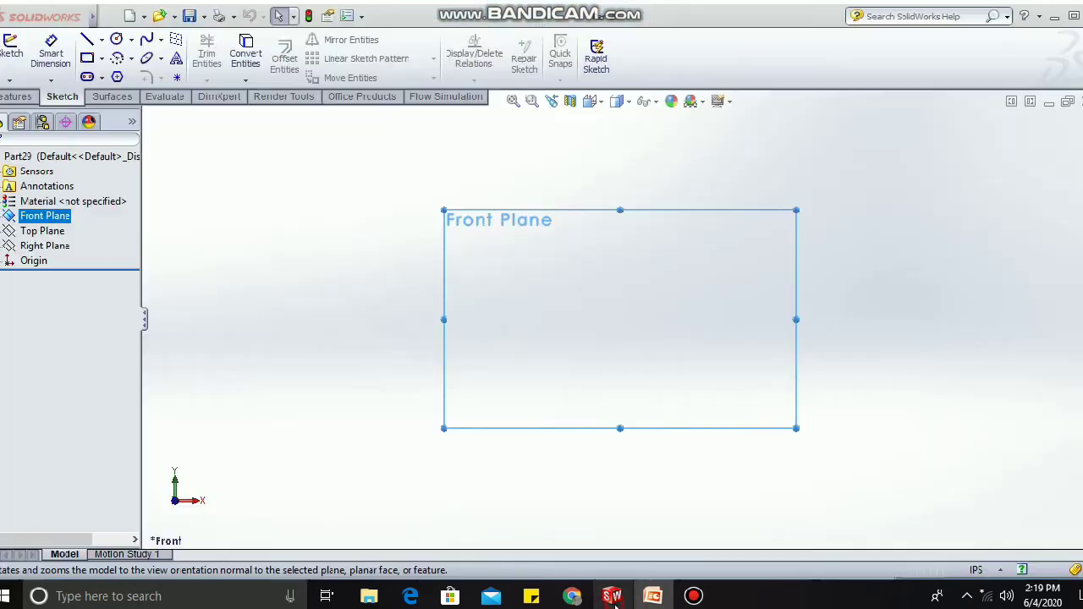
Sketch a horizontal centerline about 6.17 in long through the origin on the Front Plane.
{"action": "left_click", "coordinate": [101, 41]}
{"action": "left_click", "coordinate": [110, 54]}
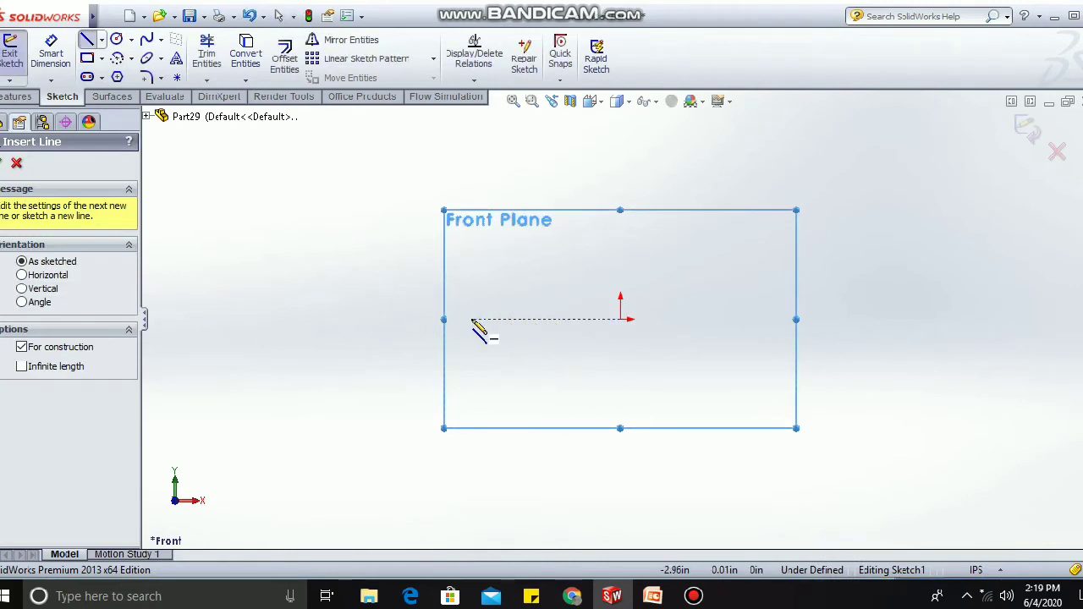
{"action": "left_click", "coordinate": [446, 319]}
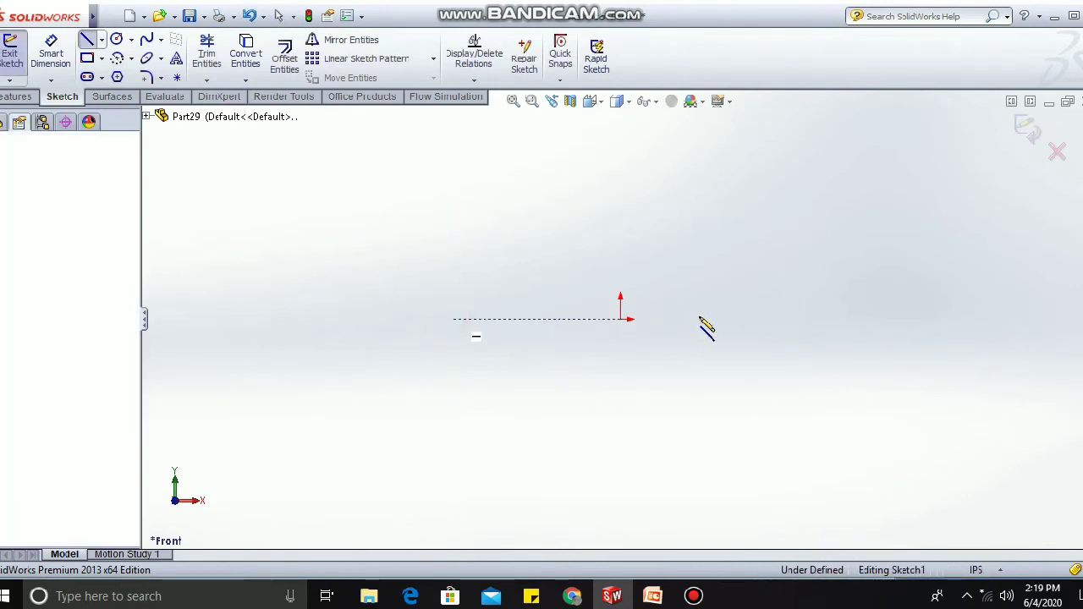
{"action": "left_click", "coordinate": [765, 319]}
Sketch two horizontal solid lines above the centerline, each about 6.17 in long and aligned with its endpoints.
{"action": "left_click", "coordinate": [104, 39]}
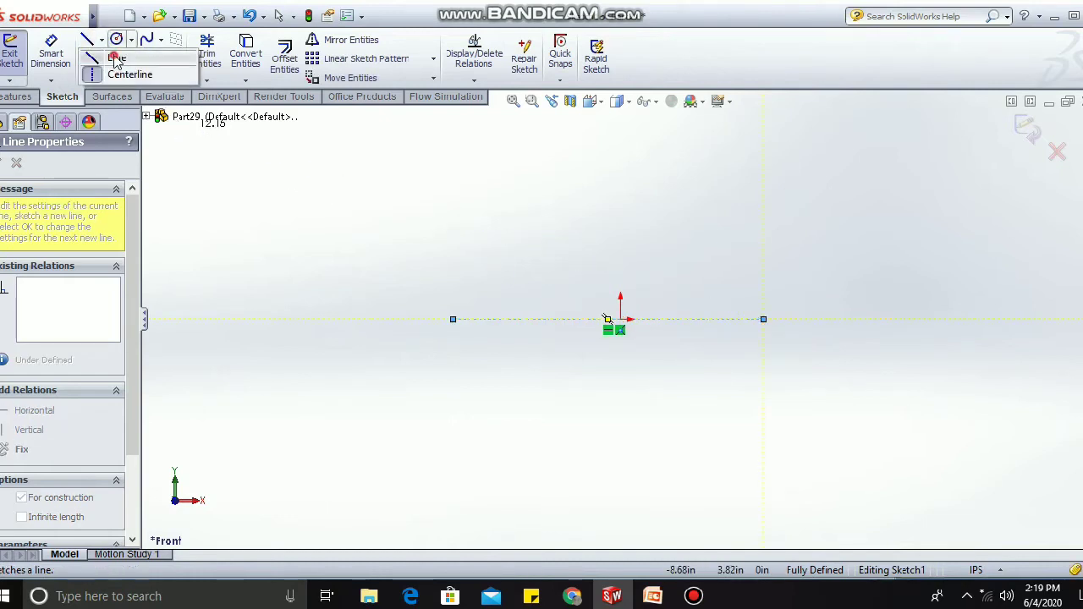
{"action": "left_click", "coordinate": [113, 60]}
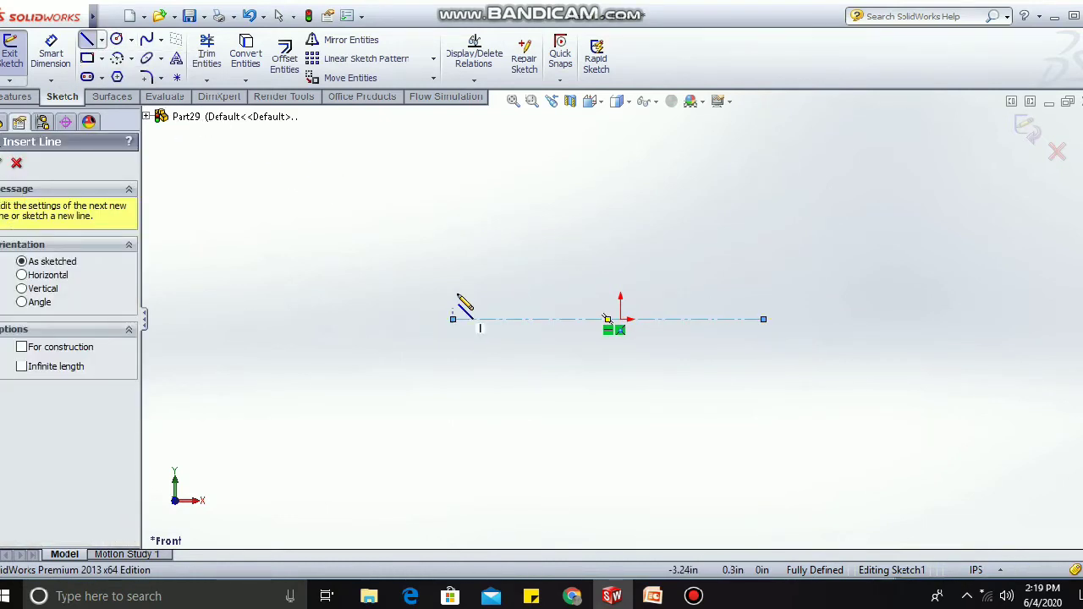
{"action": "left_click", "coordinate": [764, 283]}
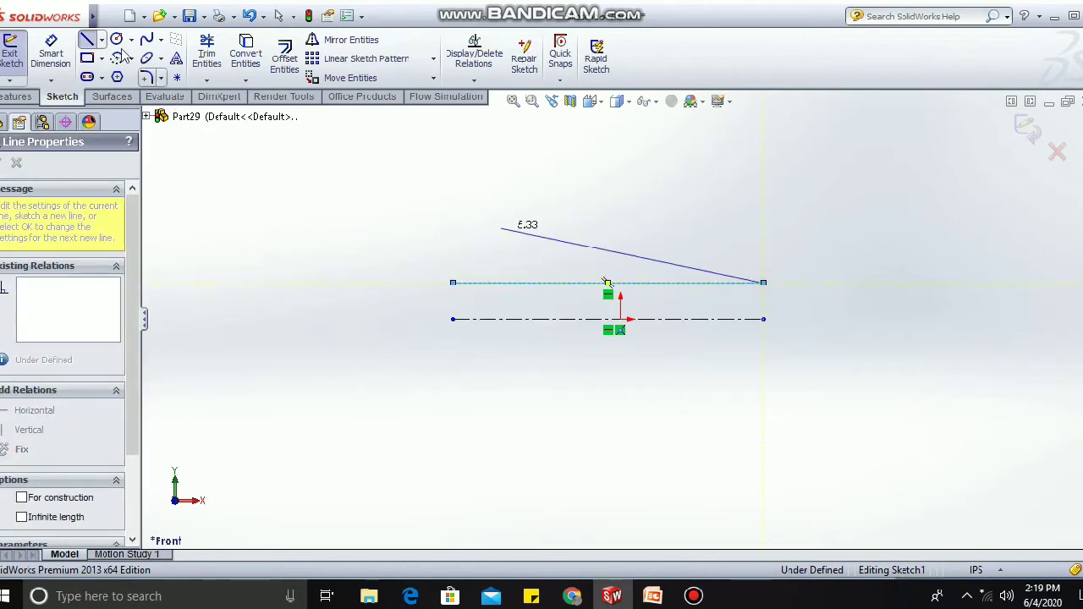
{"action": "left_click", "coordinate": [100, 44]}
{"action": "left_click", "coordinate": [108, 59]}
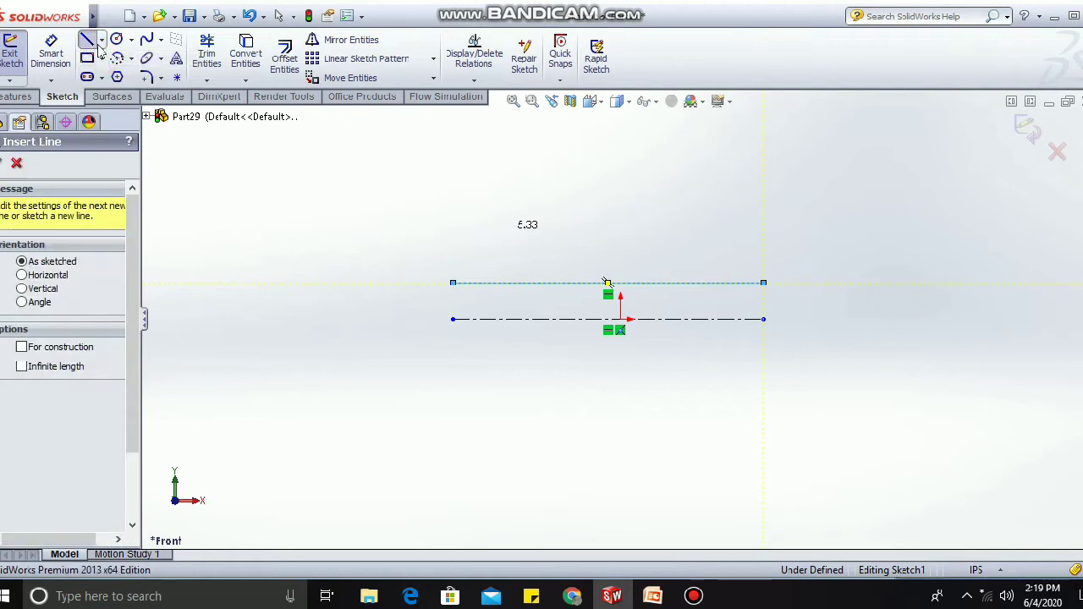
{"action": "left_click", "coordinate": [456, 261]}
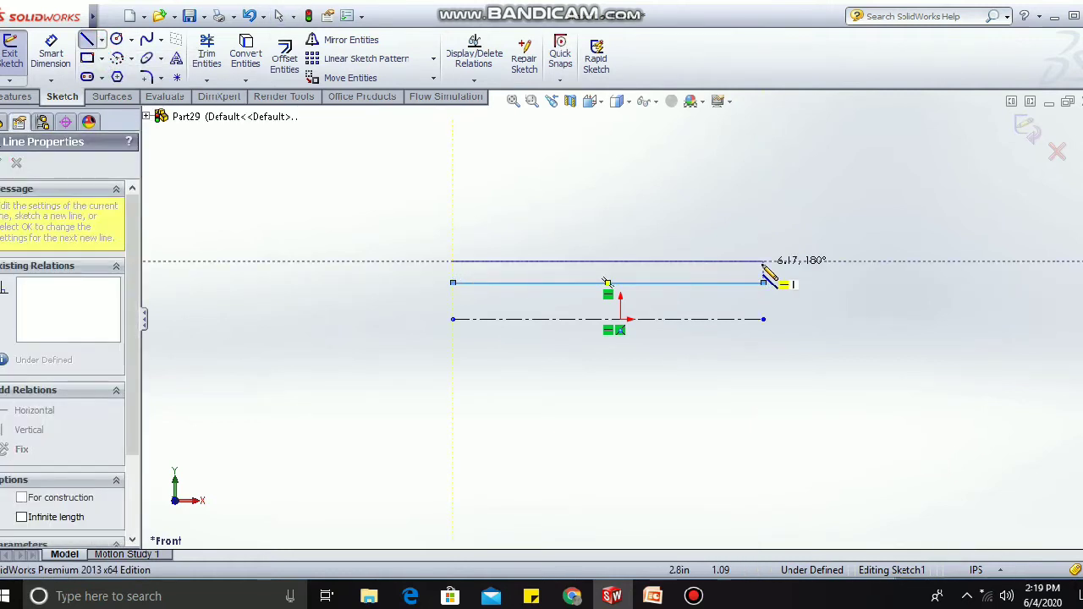
{"action": "left_click", "coordinate": [763, 261]}
Dimension the centerline's length as 24 in.
{"action": "left_click", "coordinate": [50, 52]}
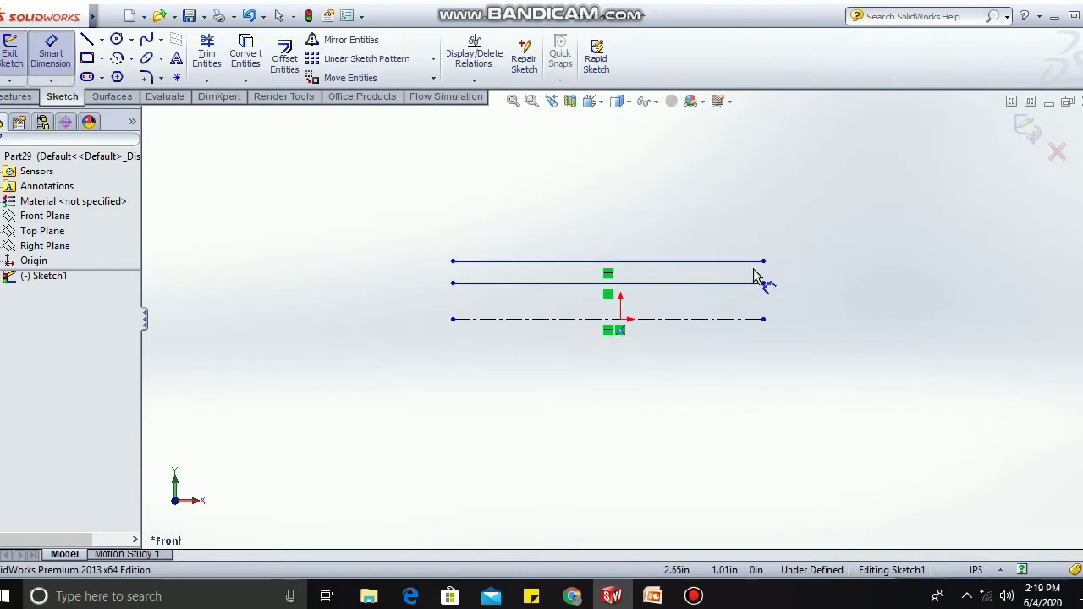
{"action": "left_click", "coordinate": [744, 401]}
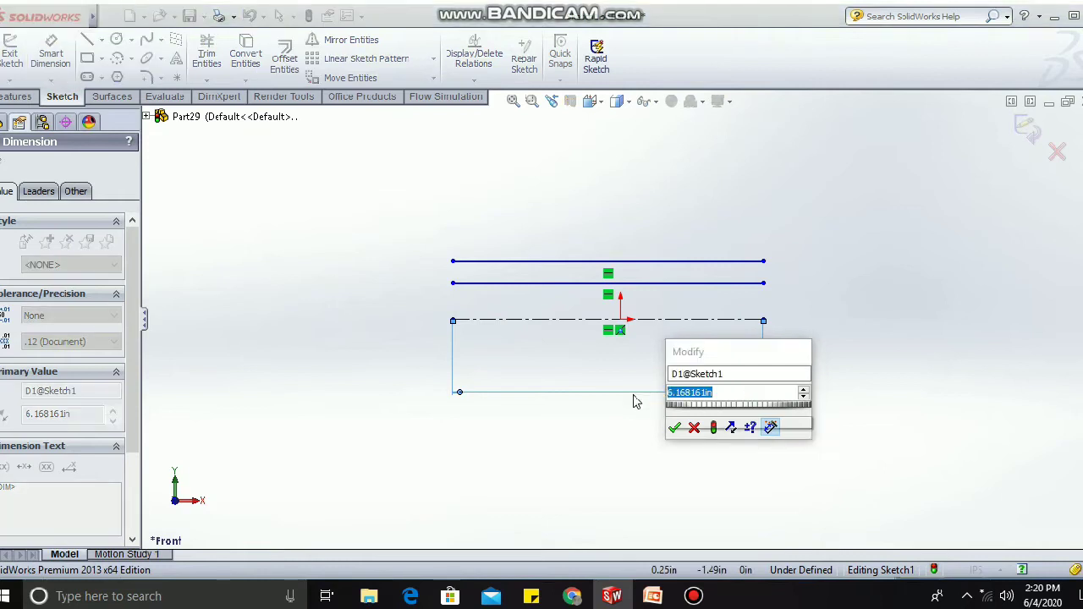
{"action": "key", "text": "BackSpace"}
{"action": "type", "text": "2"}
{"action": "key", "text": "Escape"}
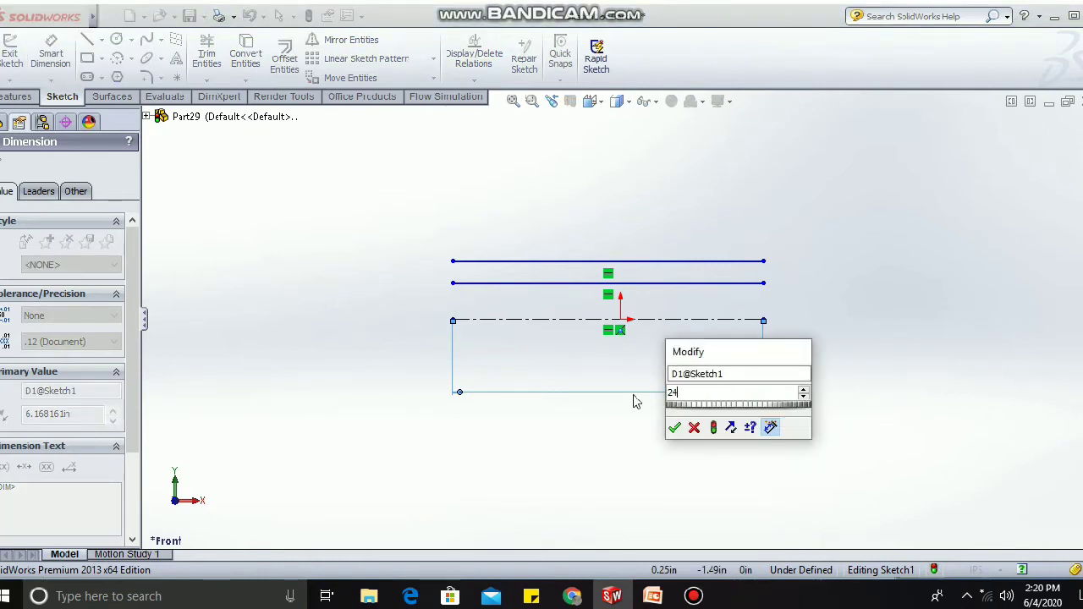
{"action": "key", "text": "Escape"}
Dimension the lengths of both solid lines above the centerline as 24 in each.
{"action": "left_click", "coordinate": [709, 284]}
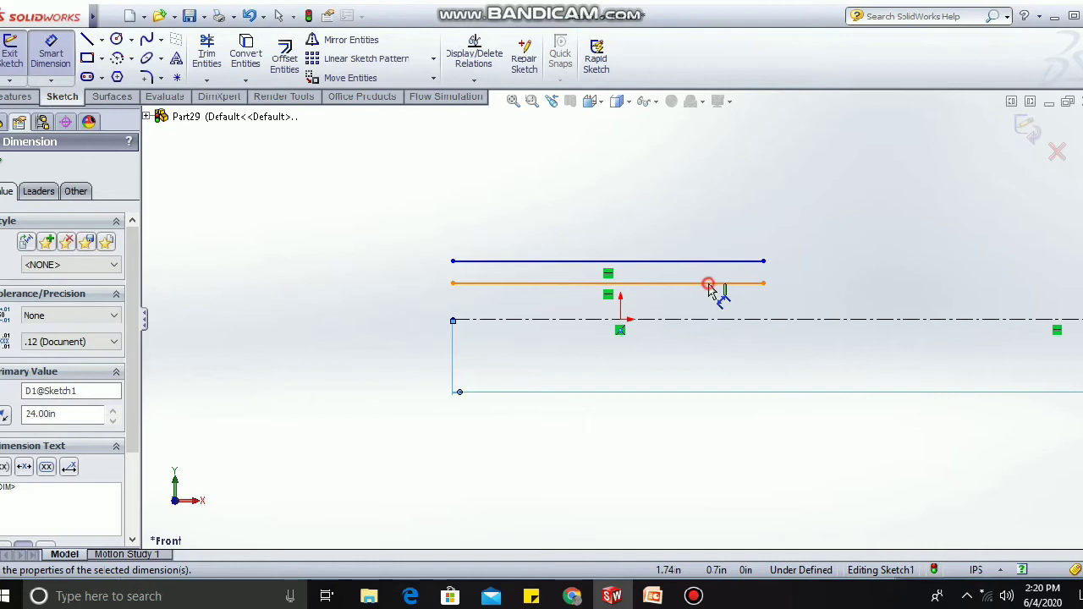
{"action": "left_click", "coordinate": [709, 317]}
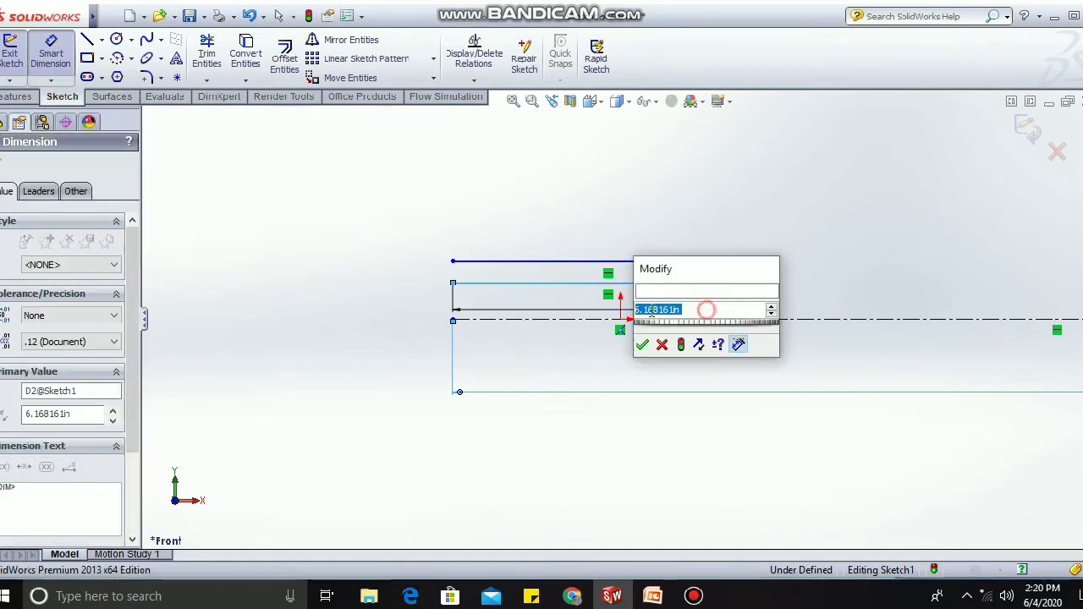
{"action": "type", "text": "24"}
{"action": "key", "text": "Return"}
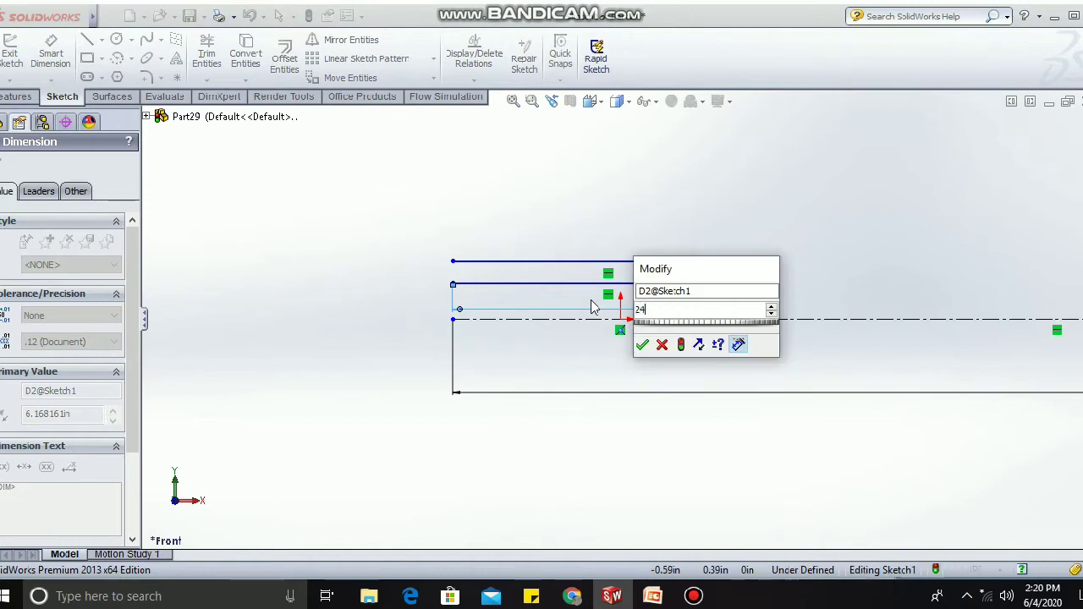
{"action": "left_click", "coordinate": [673, 260]}
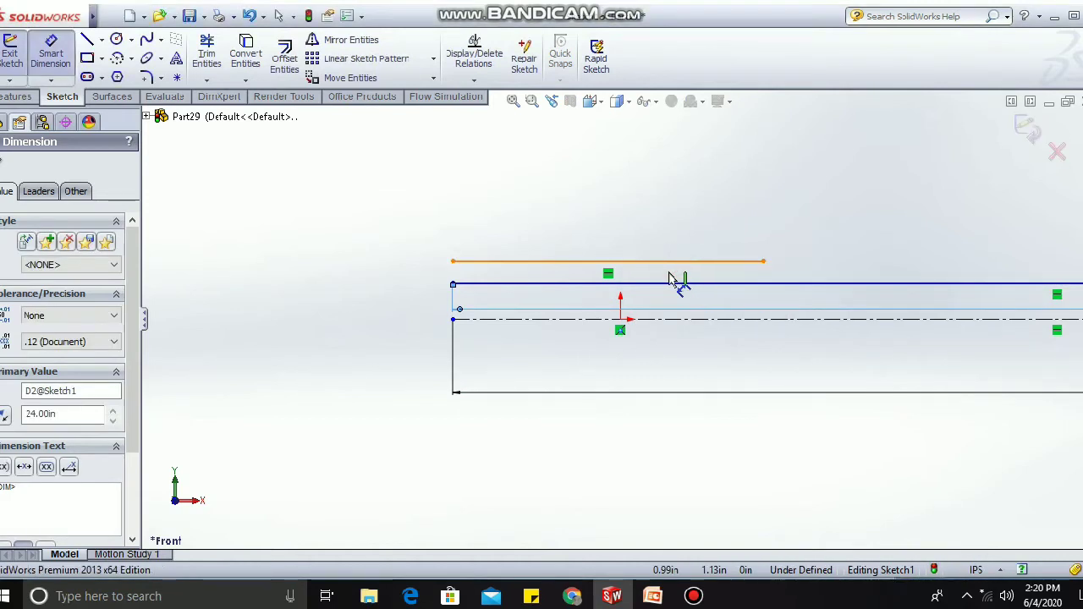
{"action": "left_click", "coordinate": [668, 279]}
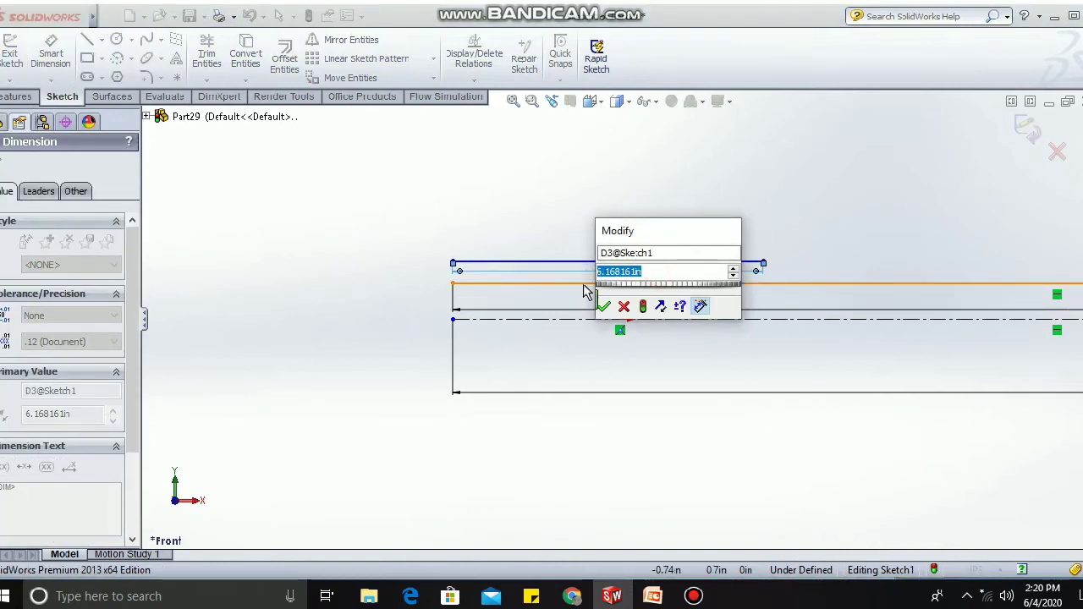
{"action": "key", "text": "BackSpace"}
{"action": "type", "text": "24"}
{"action": "key", "text": "Return"}
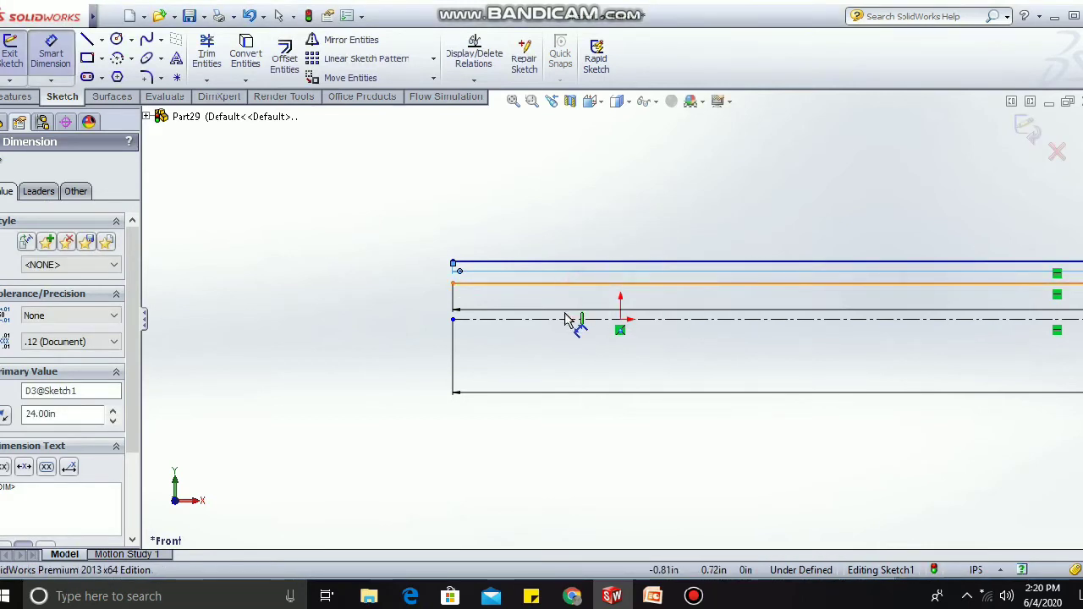
Dimension the distance between the centerline and the lower solid line as 0.69 in.
{"action": "left_click", "coordinate": [567, 320]}
{"action": "left_click", "coordinate": [573, 325]}
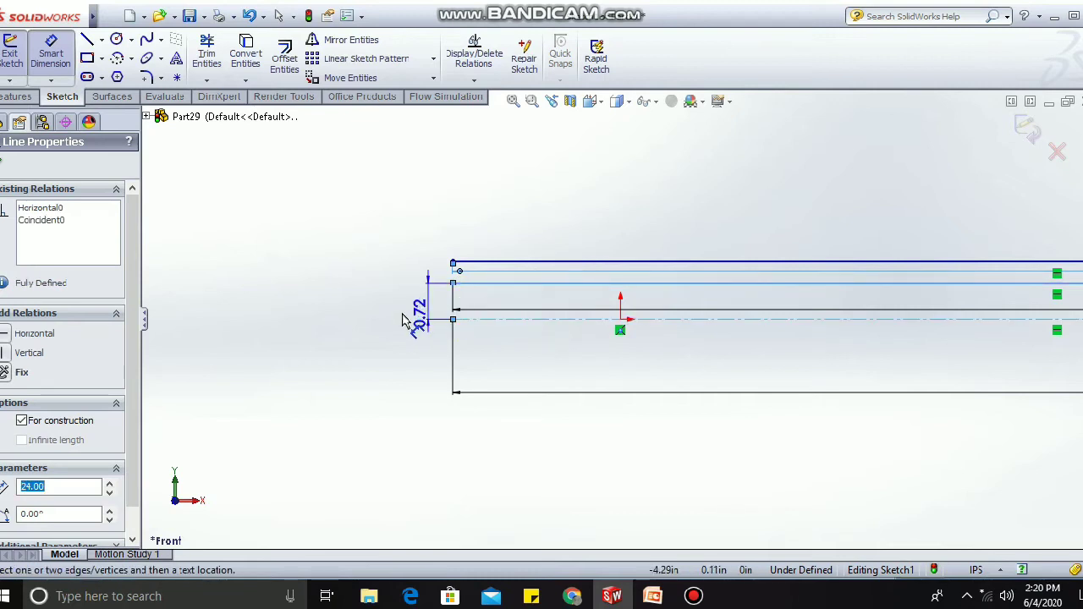
{"action": "left_click", "coordinate": [404, 321]}
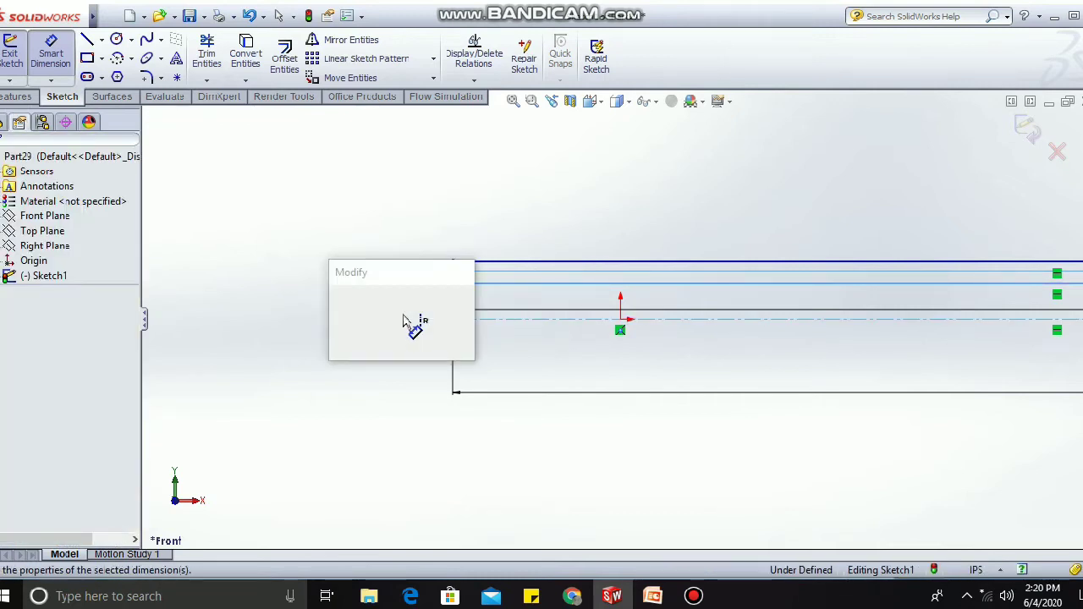
{"action": "left_click", "coordinate": [403, 313]}
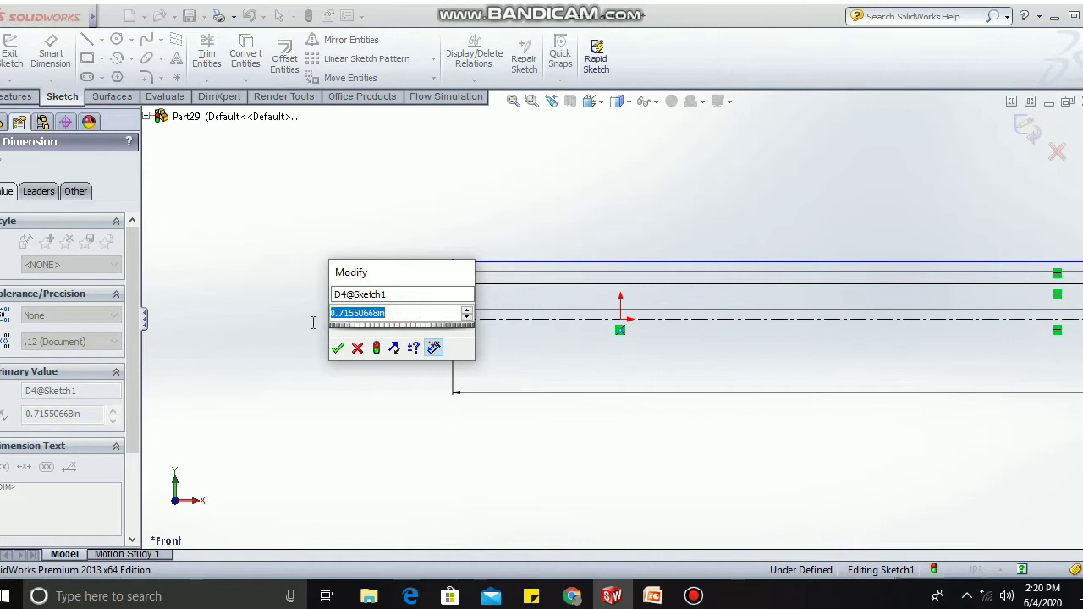
{"action": "key", "text": "BackSpace"}
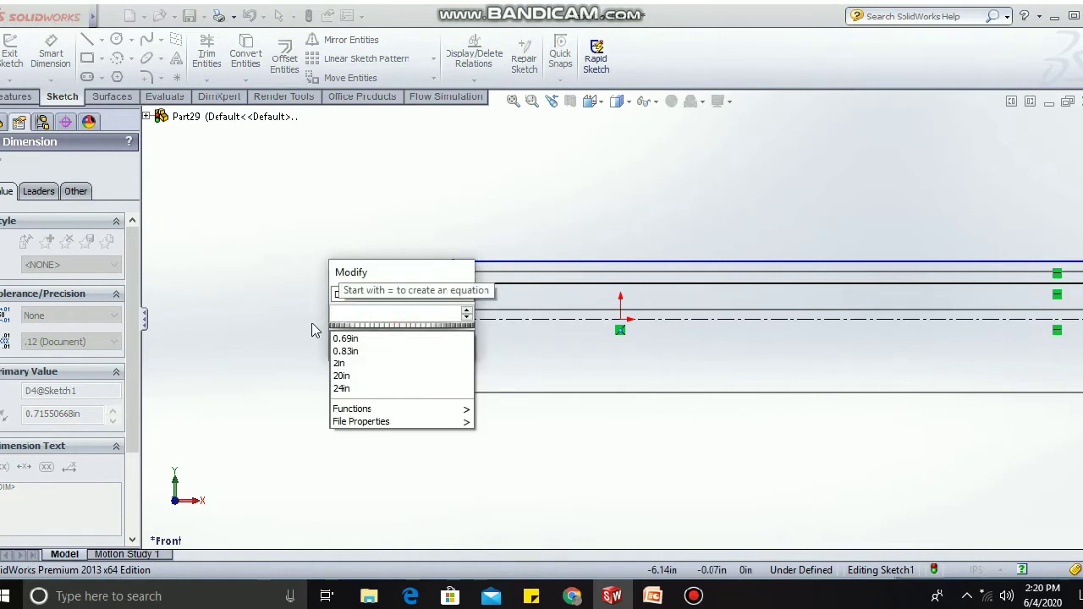
{"action": "type", "text": "0."}
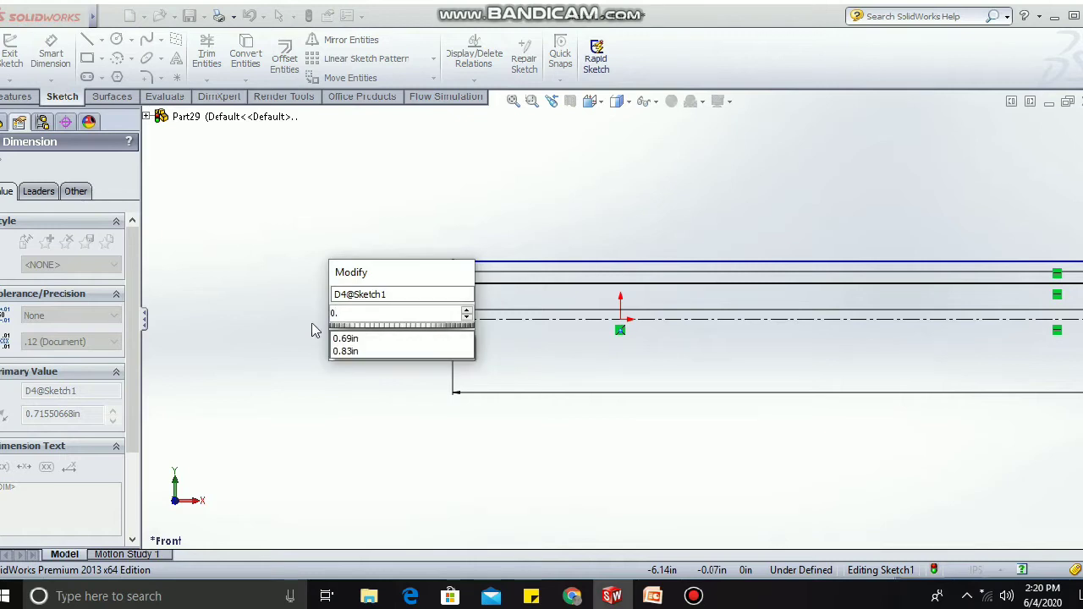
{"action": "type", "text": "69"}
{"action": "key", "text": "Return"}
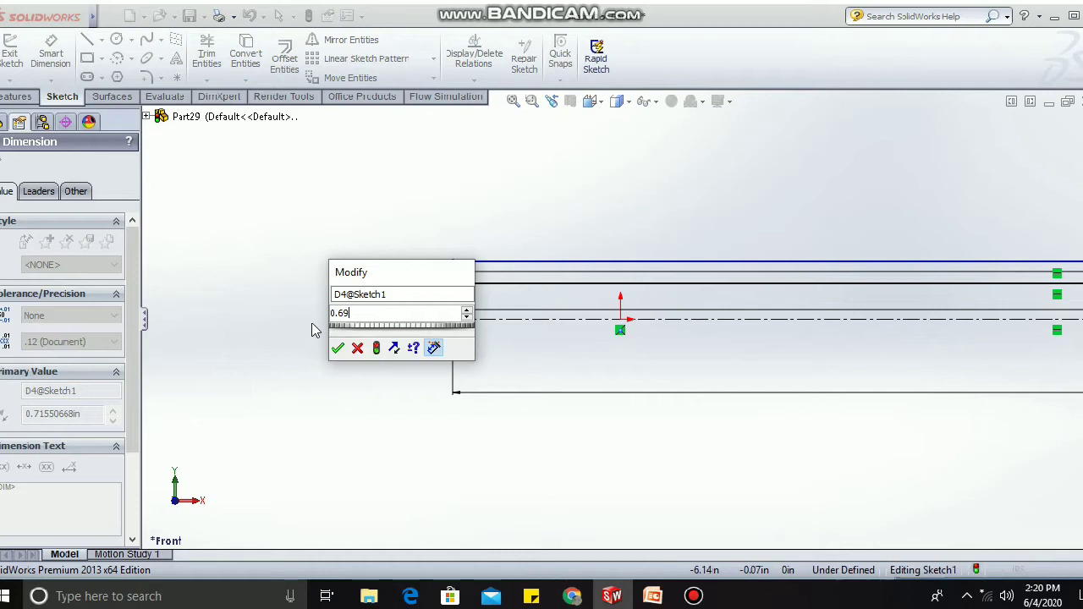
{"action": "key", "text": "Return"}
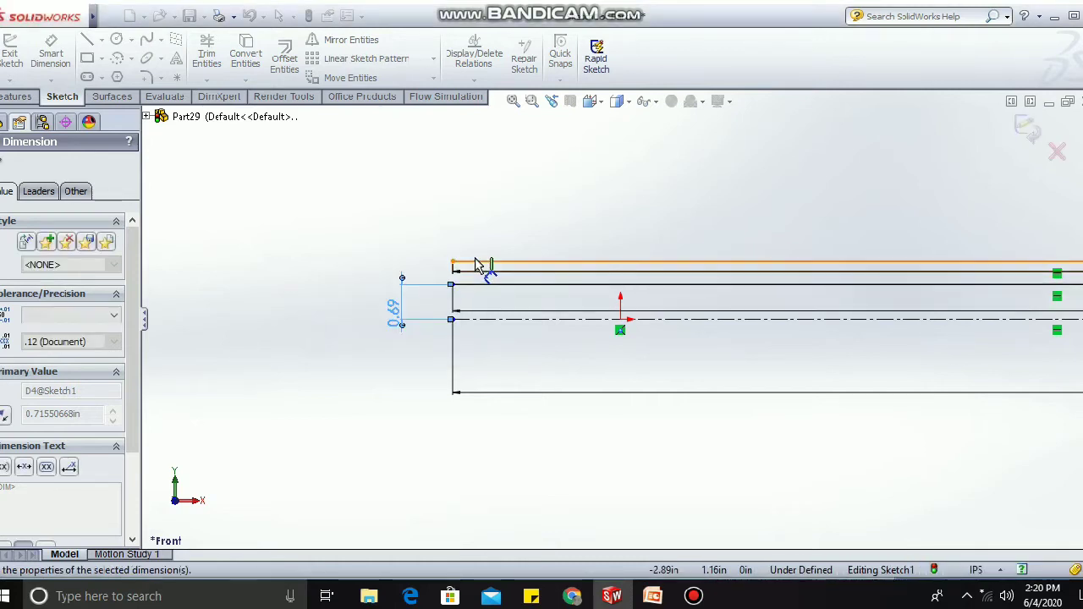
Dimension the distance between the centerline and the upper solid line as 0.83 in.
{"action": "left_click", "coordinate": [460, 320]}
{"action": "left_click", "coordinate": [341, 309]}
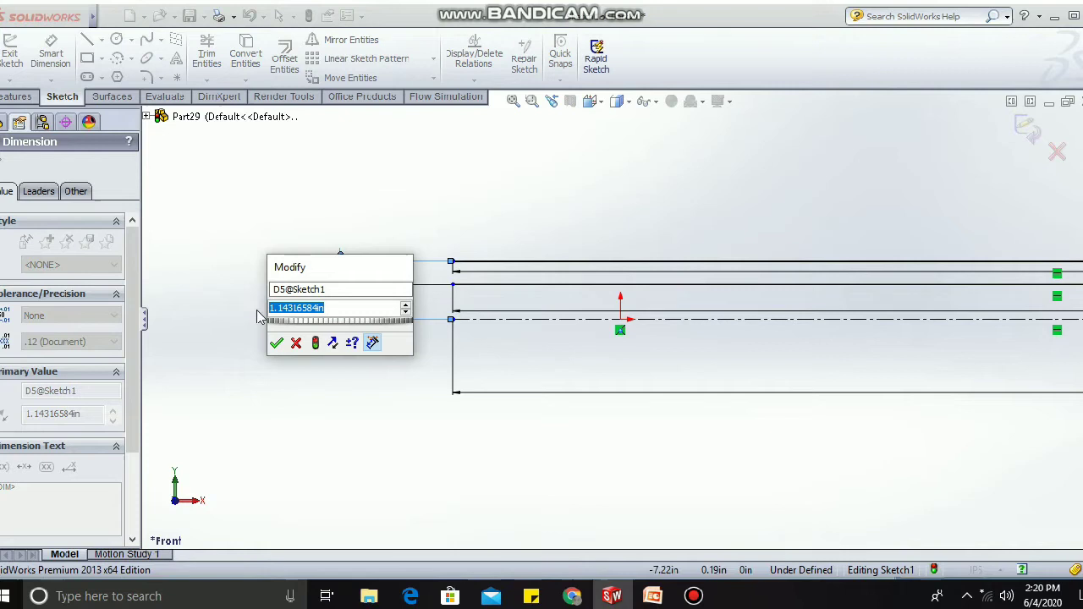
{"action": "key", "text": "BackSpace"}
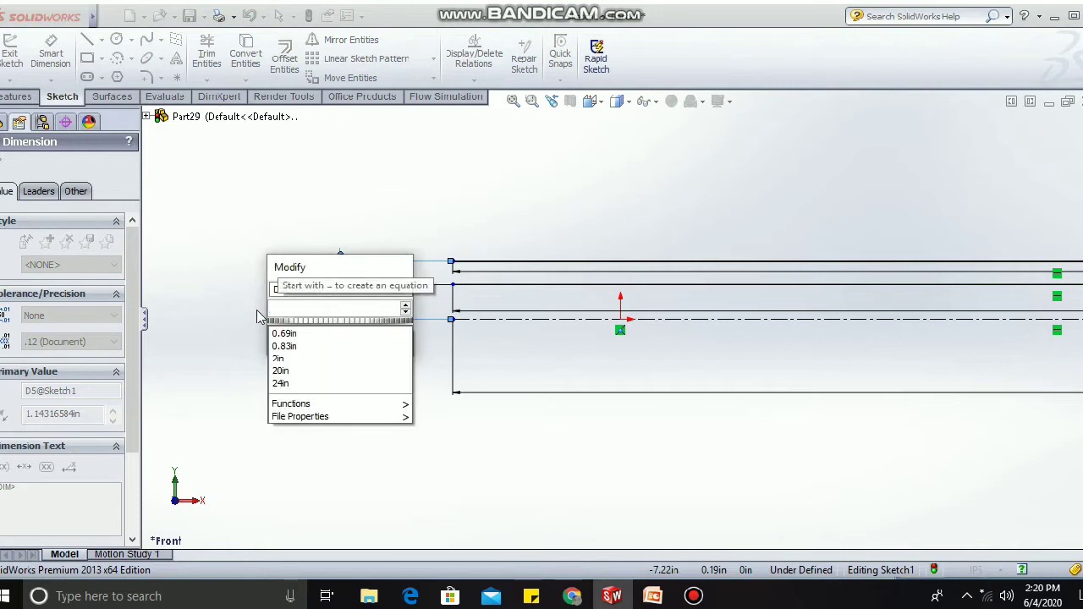
{"action": "type", "text": "0."}
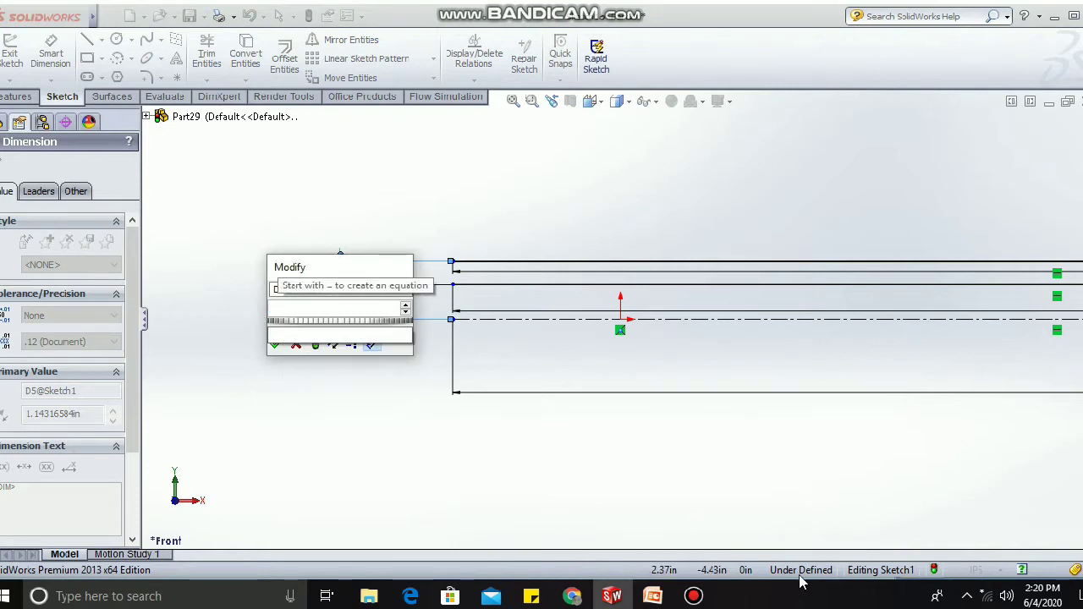
{"action": "type", "text": "83"}
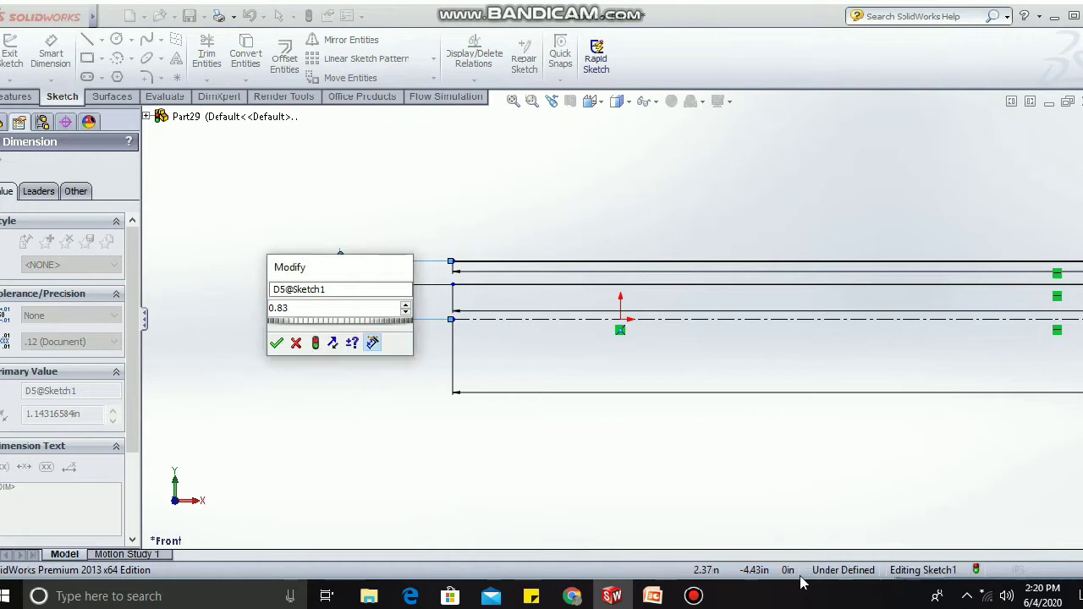
{"action": "key", "text": "Return"}
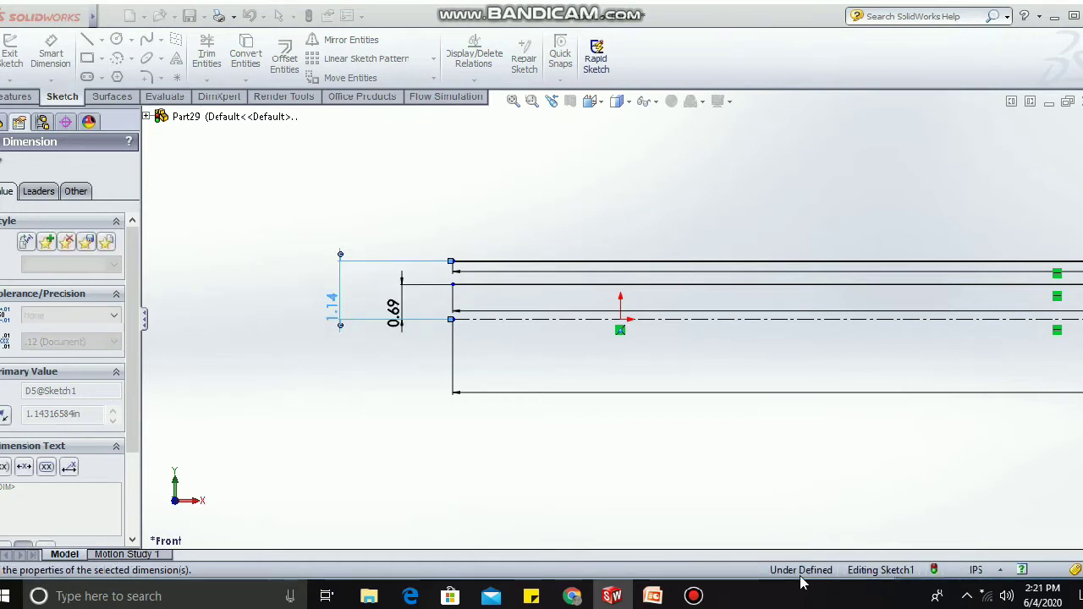
{"action": "left_click", "coordinate": [62, 59]}
Draw a vertical line joining the left endpoints of the two solid lines above the centerline.
{"action": "scroll", "coordinate": [648, 260], "scroll_direction": "up", "scroll_amount": 4}
{"action": "scroll", "coordinate": [500, 401], "scroll_direction": "down", "scroll_amount": 8}
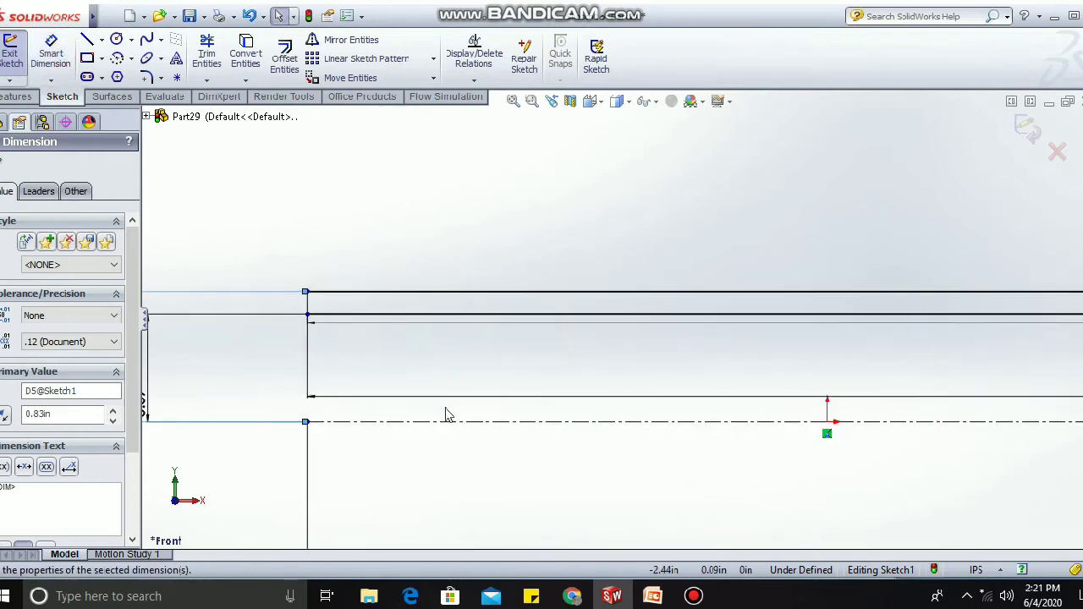
{"action": "scroll", "coordinate": [146, 58], "scroll_direction": "down", "scroll_amount": 1}
{"action": "scroll", "coordinate": [213, 271], "scroll_direction": "down", "scroll_amount": 3}
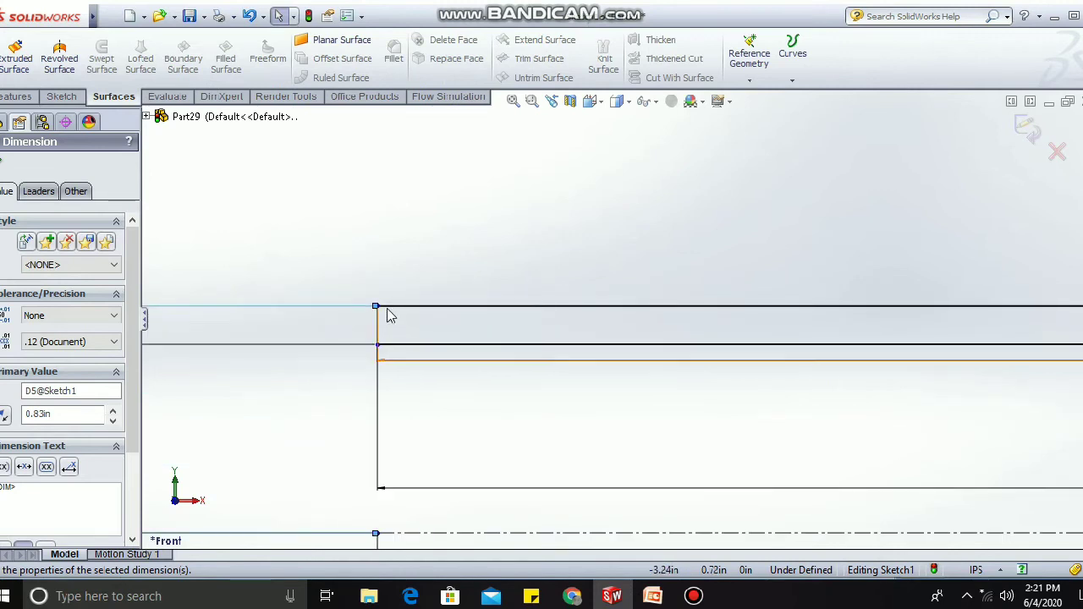
{"action": "left_click", "coordinate": [68, 98]}
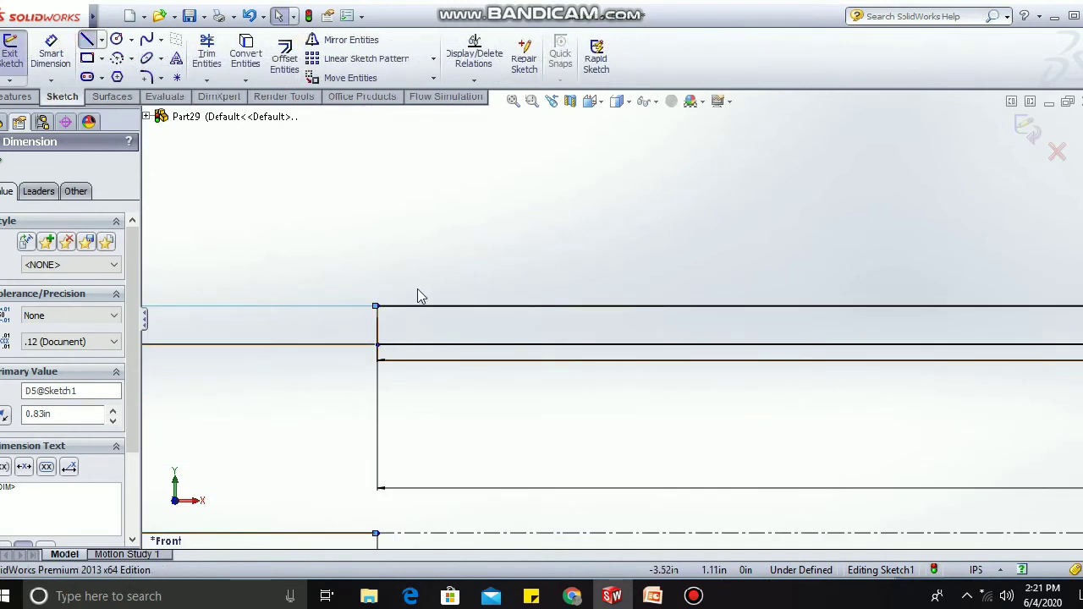
{"action": "left_click", "coordinate": [377, 306]}
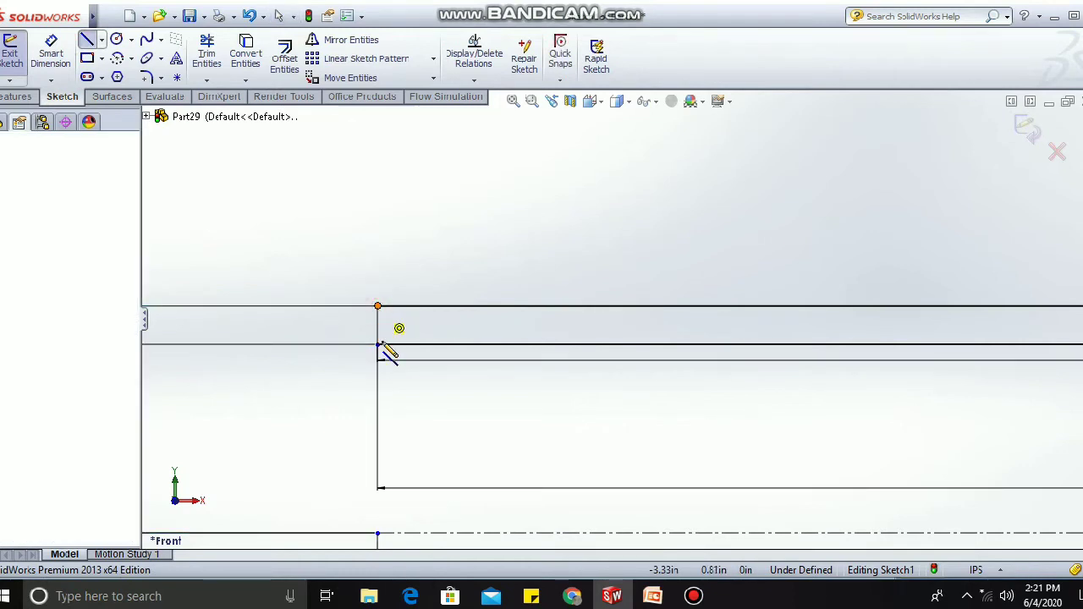
{"action": "left_click", "coordinate": [377, 345]}
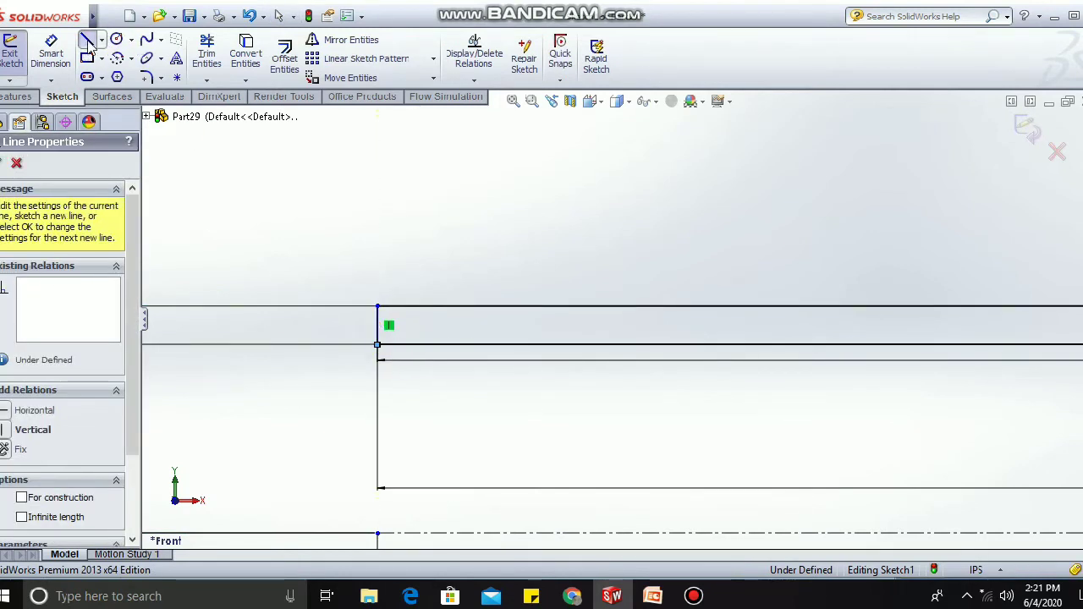
{"action": "left_click", "coordinate": [92, 41]}
Close the pipe wall profile with a vertical line joining the right endpoints of the two solid lines.
{"action": "scroll", "coordinate": [1069, 427], "scroll_direction": "up", "scroll_amount": 12}
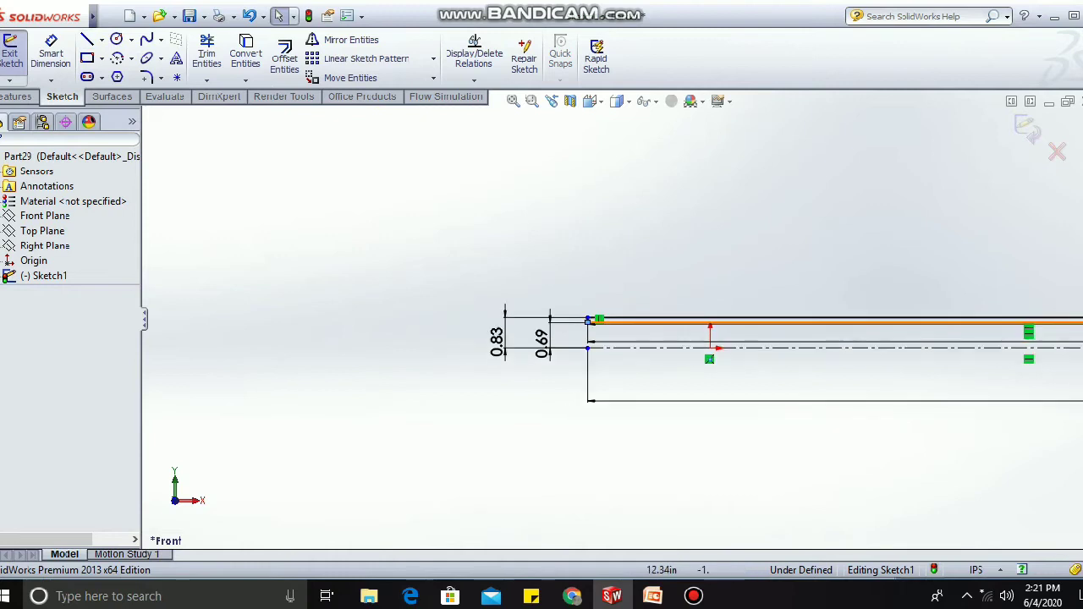
{"action": "scroll", "coordinate": [886, 359], "scroll_direction": "down", "scroll_amount": 9}
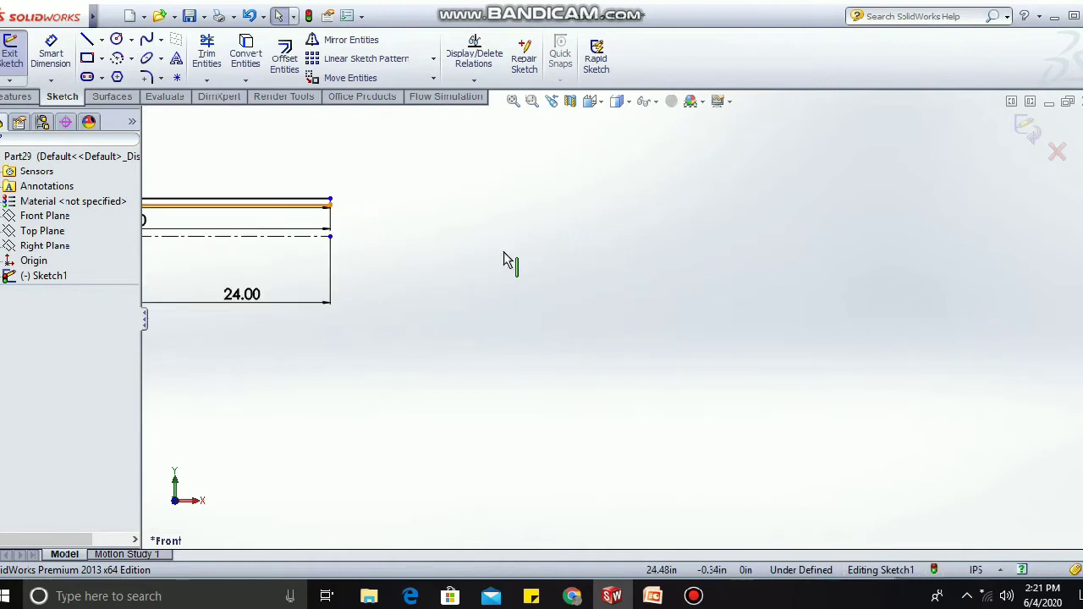
{"action": "scroll", "coordinate": [338, 230], "scroll_direction": "up", "scroll_amount": 2}
{"action": "scroll", "coordinate": [339, 236], "scroll_direction": "down", "scroll_amount": 4}
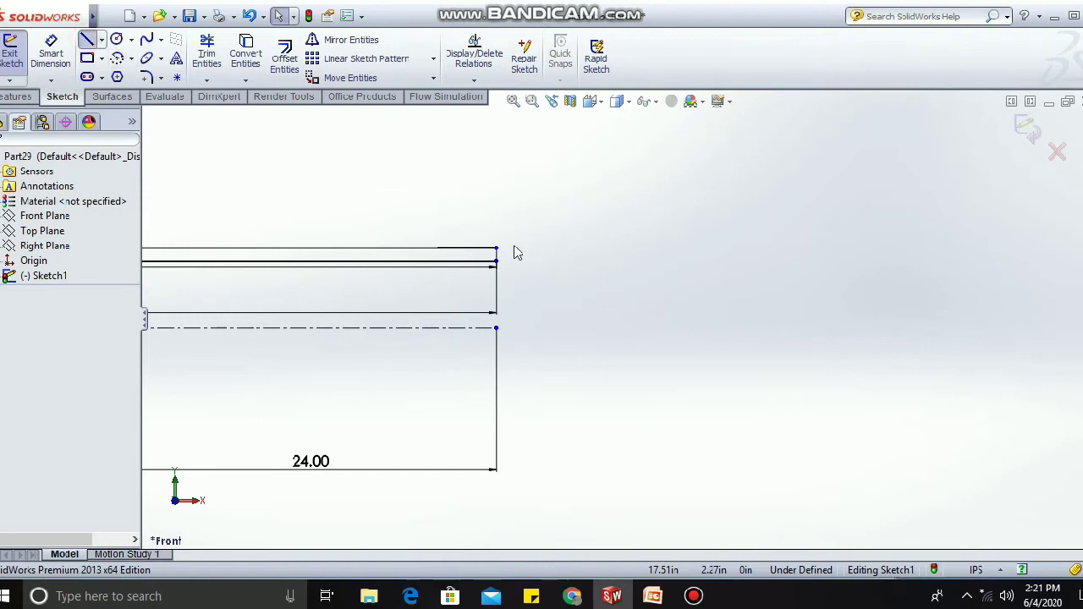
{"action": "left_click", "coordinate": [496, 248]}
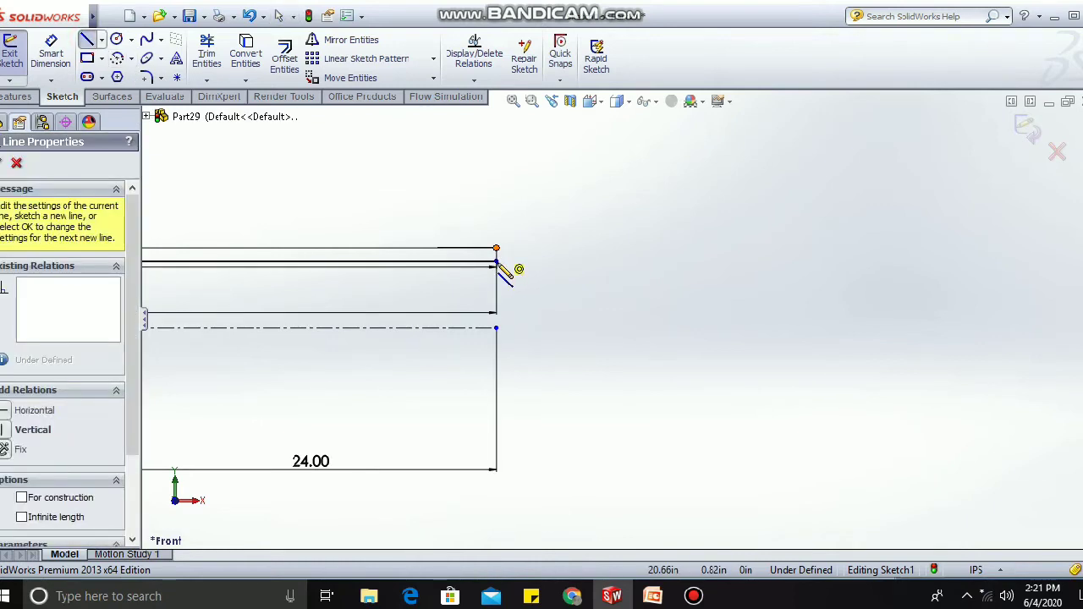
{"action": "left_click", "coordinate": [497, 261]}
{"action": "left_click", "coordinate": [86, 40]}
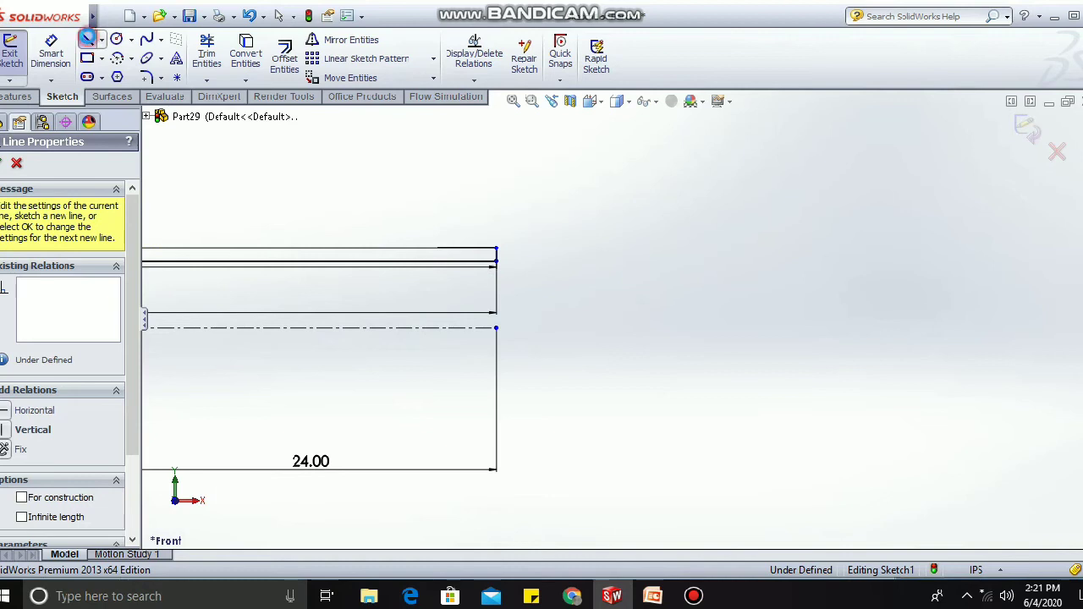
{"action": "left_click", "coordinate": [87, 39]}
{"action": "key", "text": "Escape"}
Sketch a short horizontal line about 0.63 in long on the upper solid line, starting at its left endpoint.
{"action": "scroll", "coordinate": [292, 280], "scroll_direction": "up", "scroll_amount": 8}
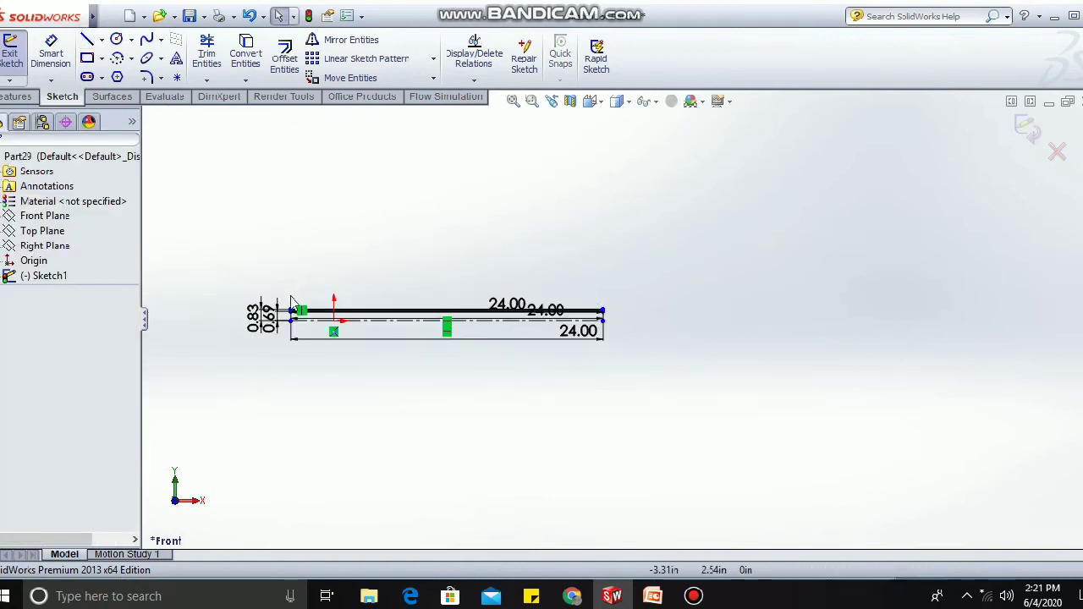
{"action": "scroll", "coordinate": [395, 333], "scroll_direction": "down", "scroll_amount": 10}
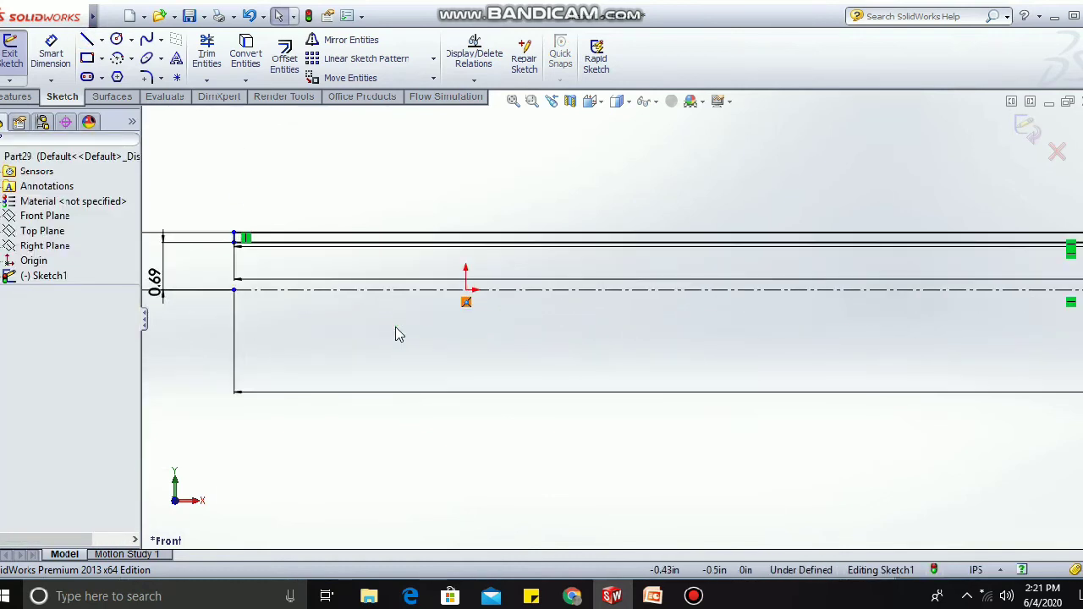
{"action": "left_click", "coordinate": [88, 41]}
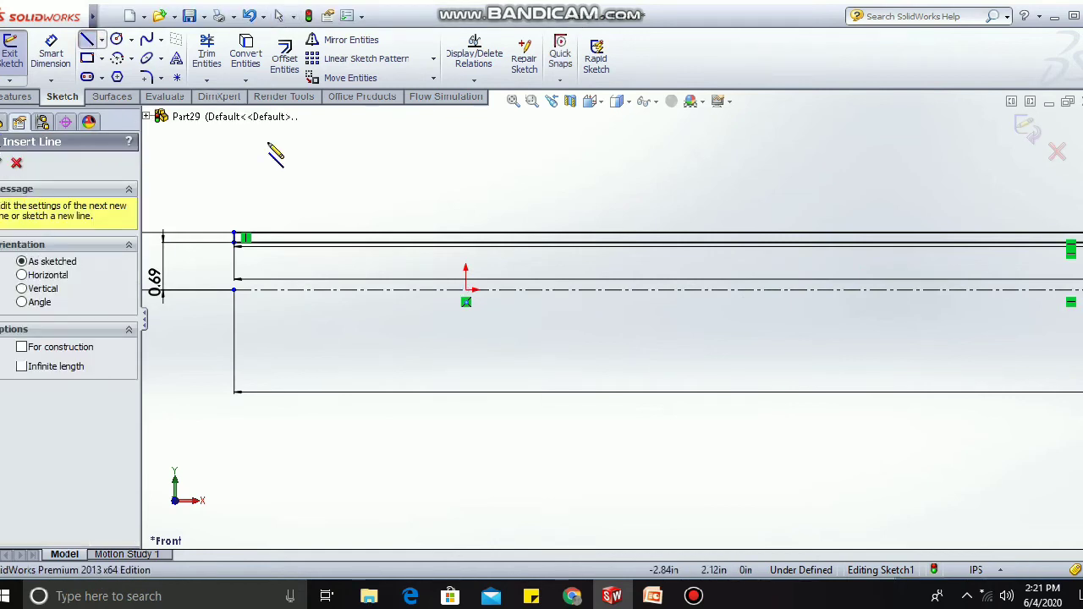
{"action": "left_click", "coordinate": [258, 237]}
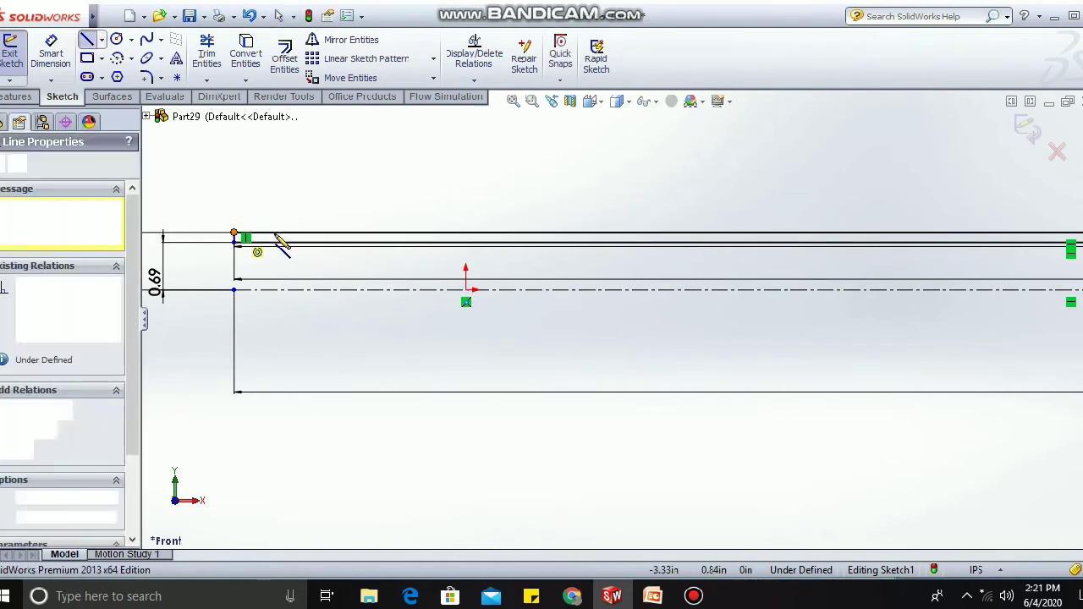
{"action": "left_click", "coordinate": [286, 241]}
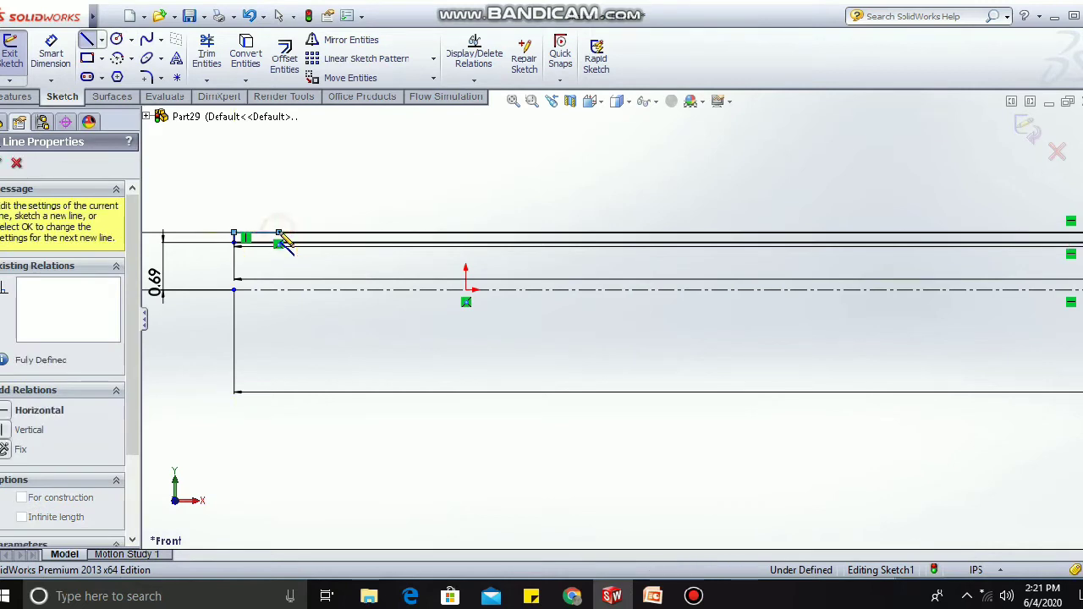
Dimension the distance between the short line's two endpoints as 2 in.
{"action": "left_click", "coordinate": [50, 53]}
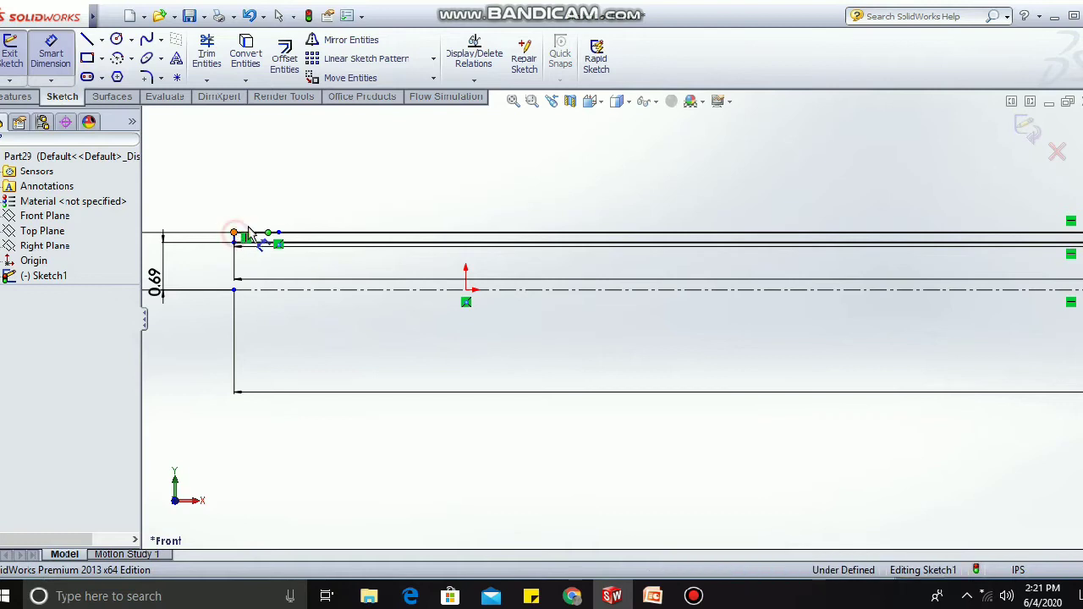
{"action": "left_click", "coordinate": [279, 234]}
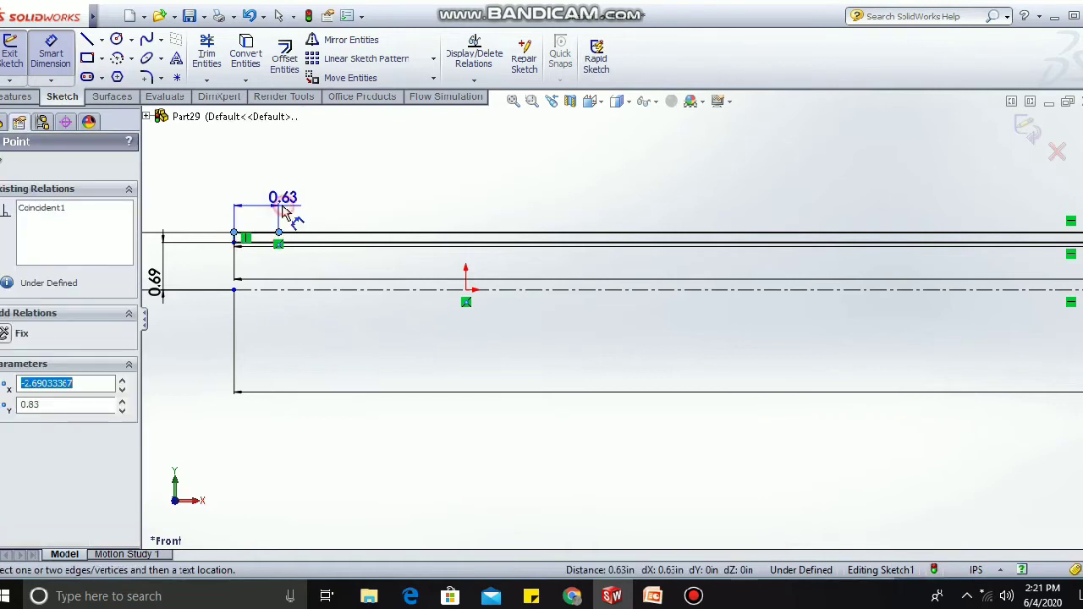
{"action": "left_click", "coordinate": [280, 201]}
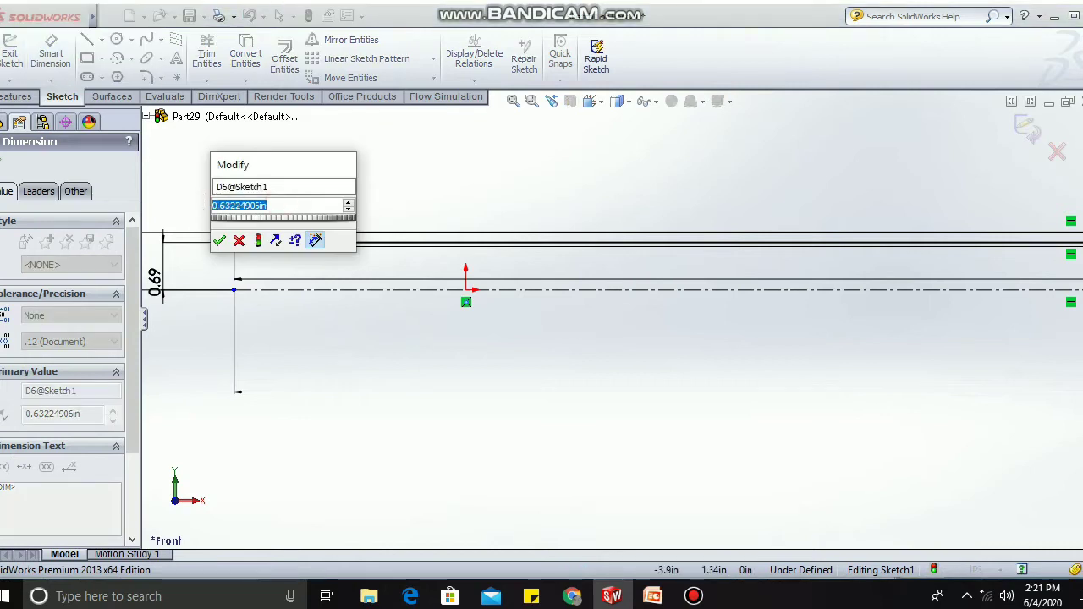
{"action": "type", "text": "2"}
{"action": "key", "text": "Return"}
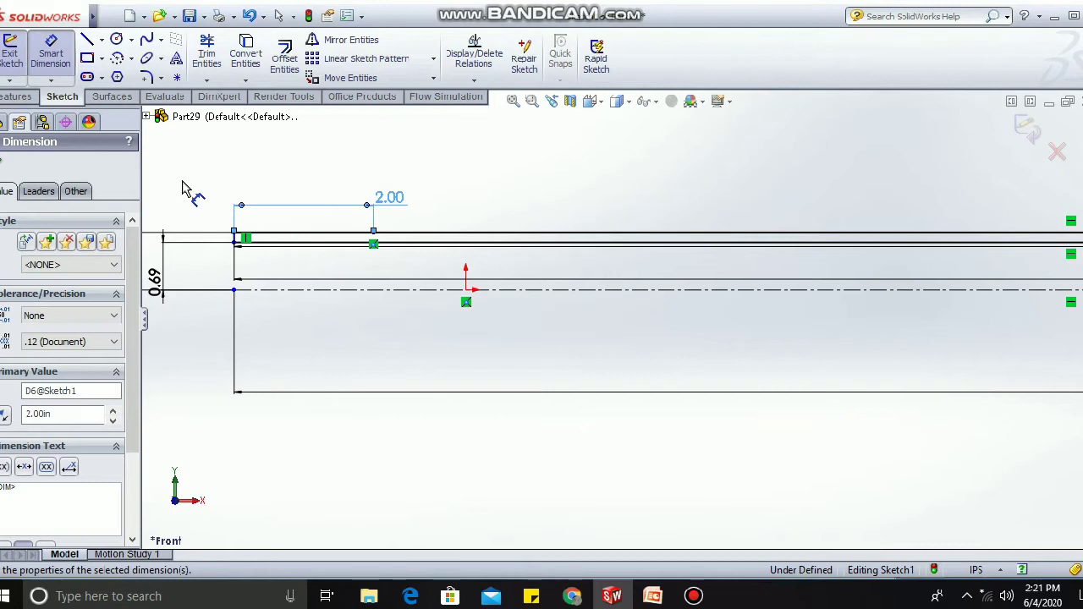
Sketch a horizontal line above the pipe profile, starting above the 2 in line's right endpoint, and dimension its length as 20 in.
{"action": "key", "text": "l"}
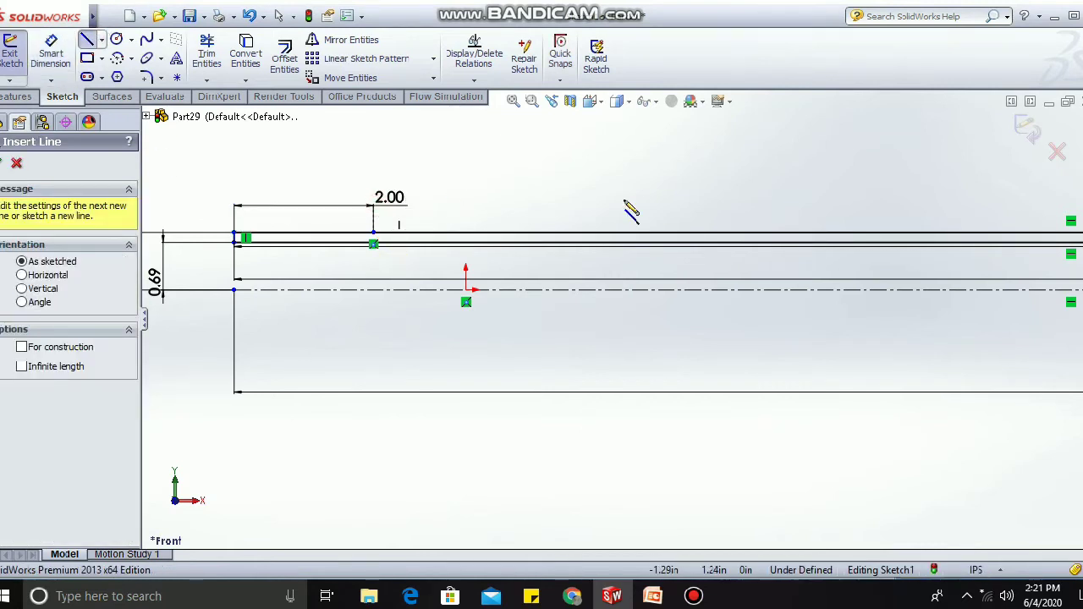
{"action": "left_click", "coordinate": [955, 205]}
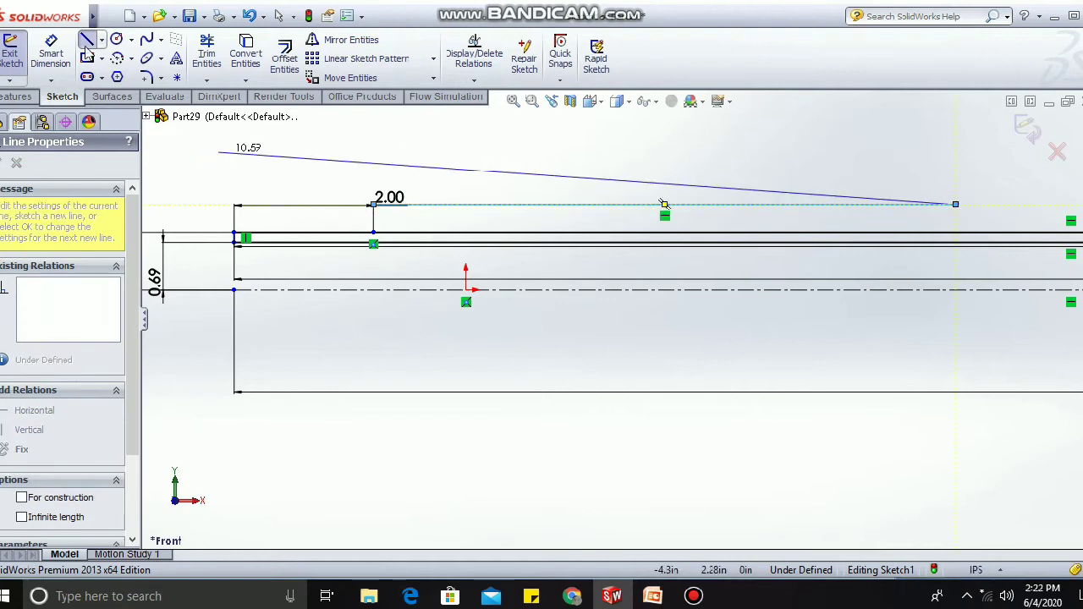
{"action": "key", "text": "d"}
{"action": "left_click", "coordinate": [818, 204]}
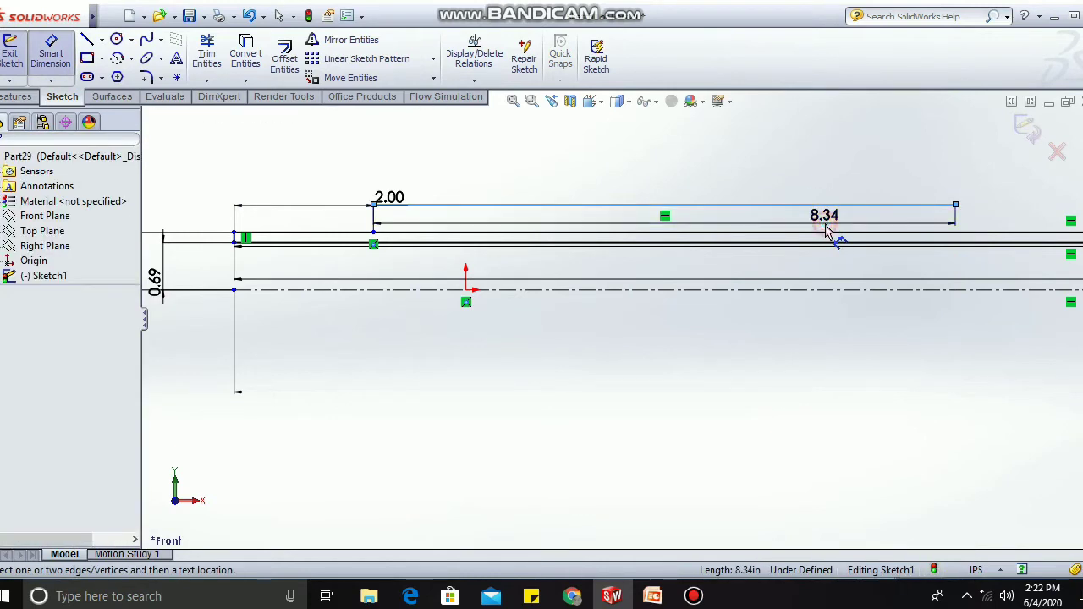
{"action": "left_click", "coordinate": [827, 232]}
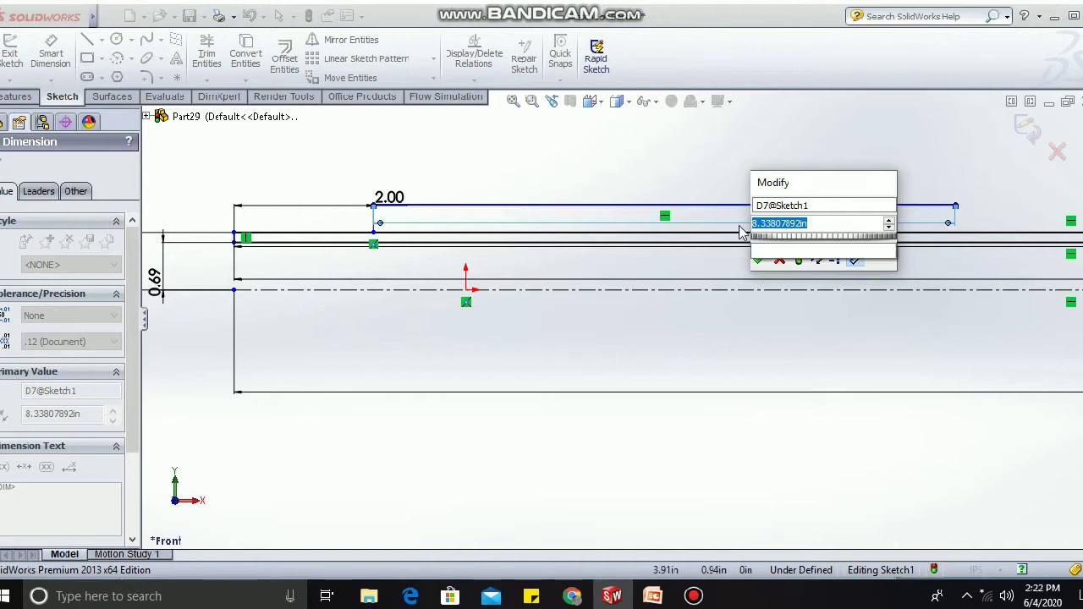
{"action": "type", "text": "20"}
{"action": "key", "text": "Return"}
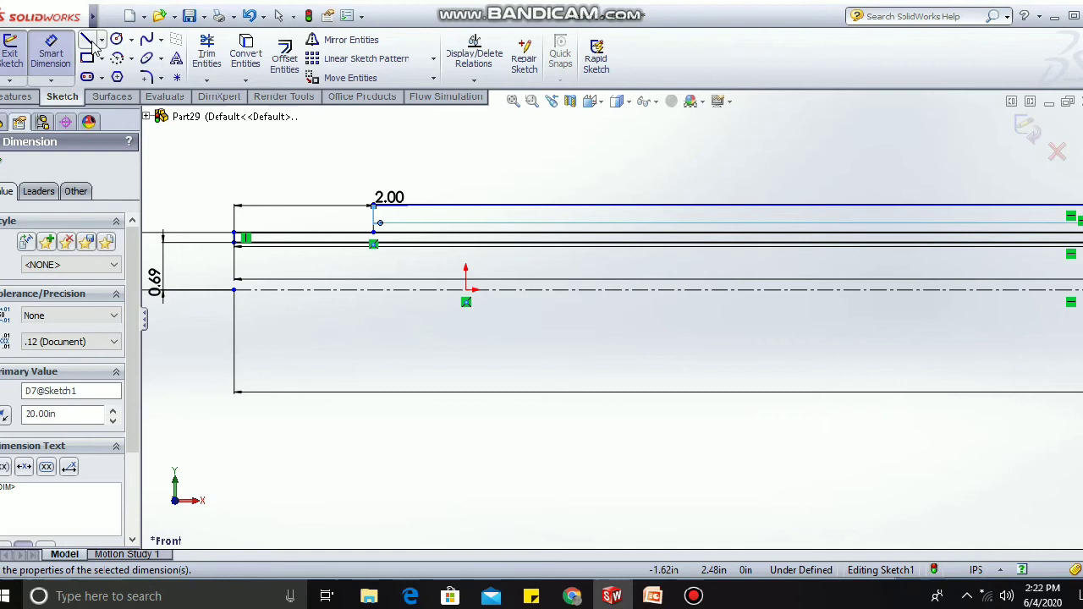
Sketch a second horizontal line above the 20 in line, aligned with its left endpoint, and dimension its length as 20 in.
{"action": "key", "text": "l"}
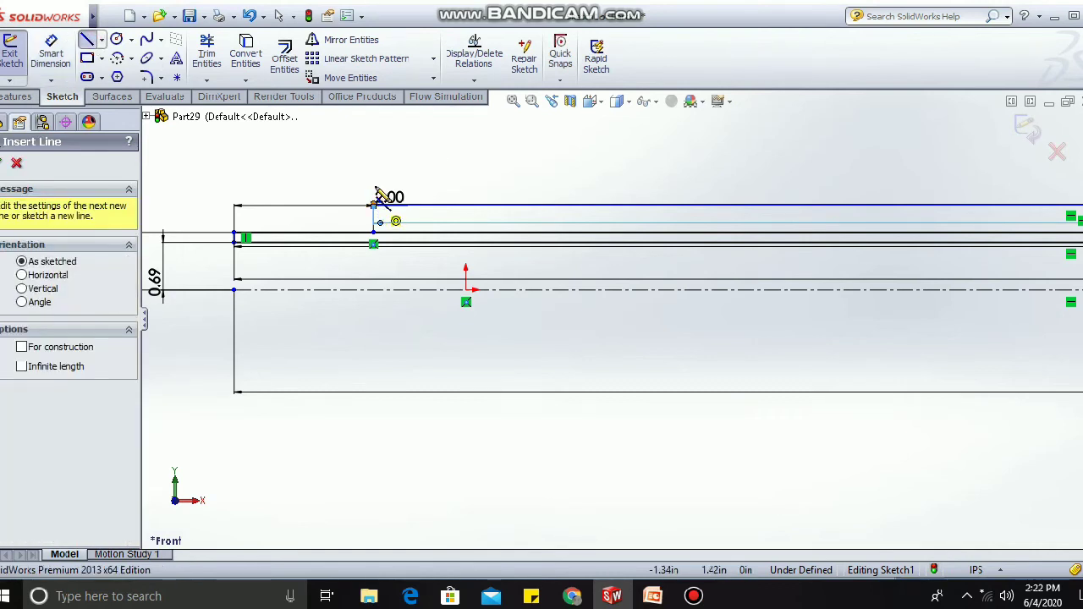
{"action": "left_click", "coordinate": [374, 182]}
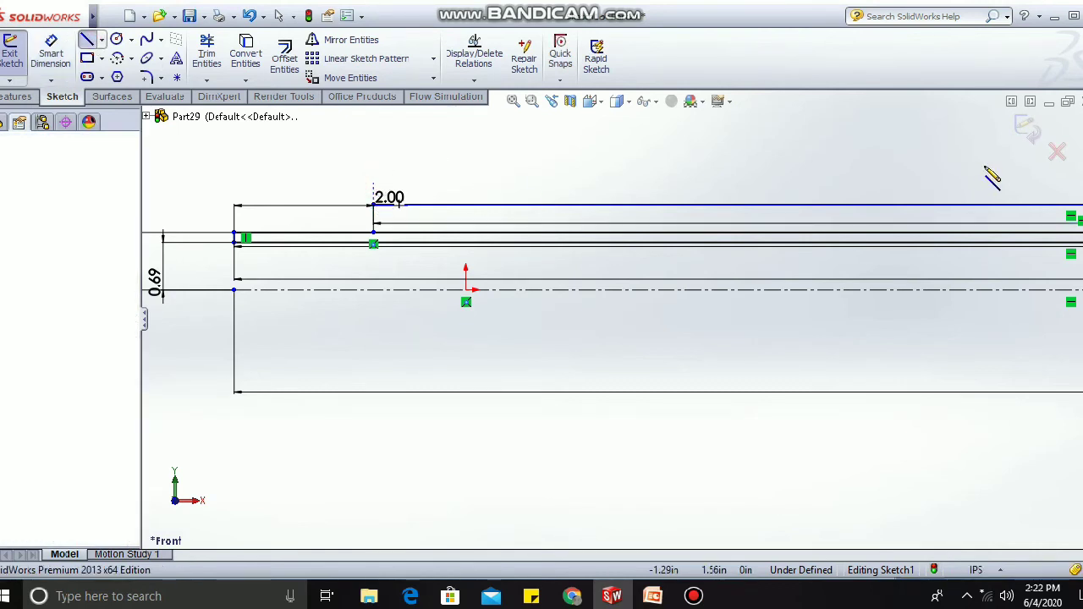
{"action": "double_click", "coordinate": [1049, 184]}
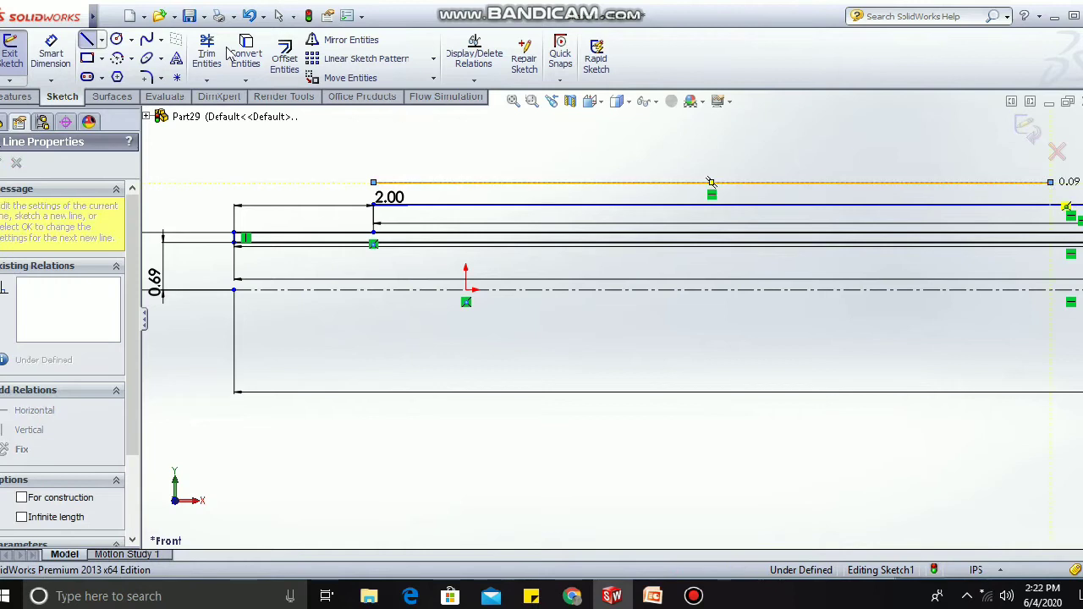
{"action": "left_click", "coordinate": [53, 56]}
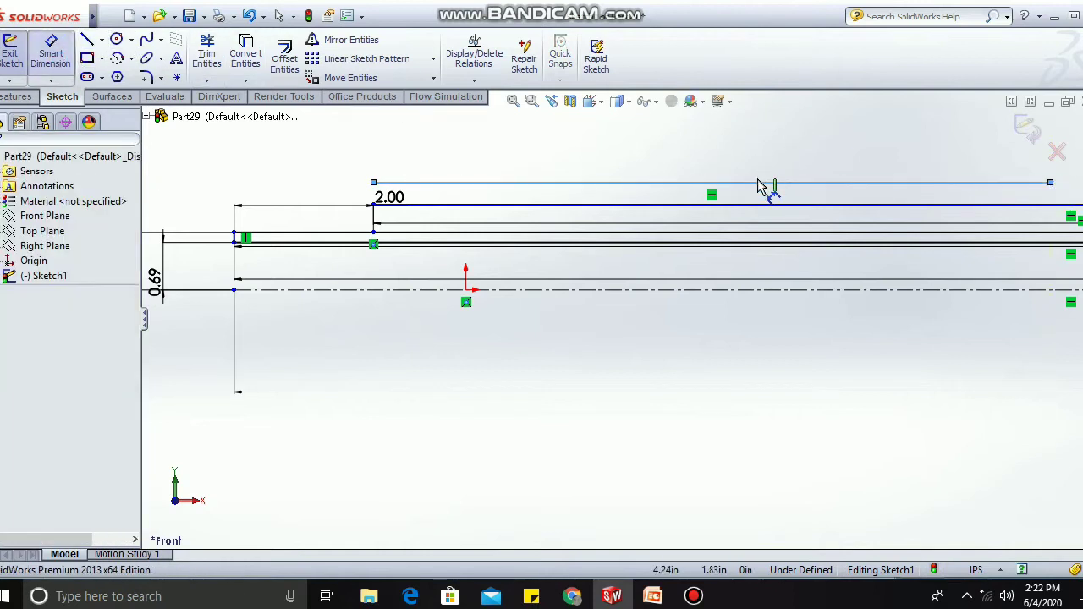
{"action": "left_click", "coordinate": [756, 216]}
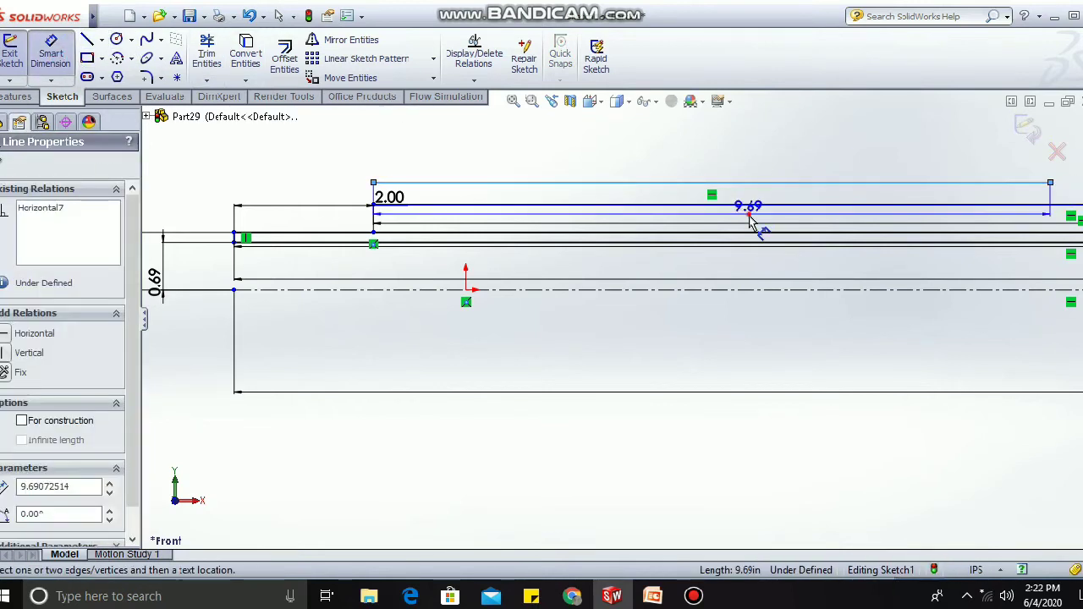
{"action": "left_click", "coordinate": [749, 222]}
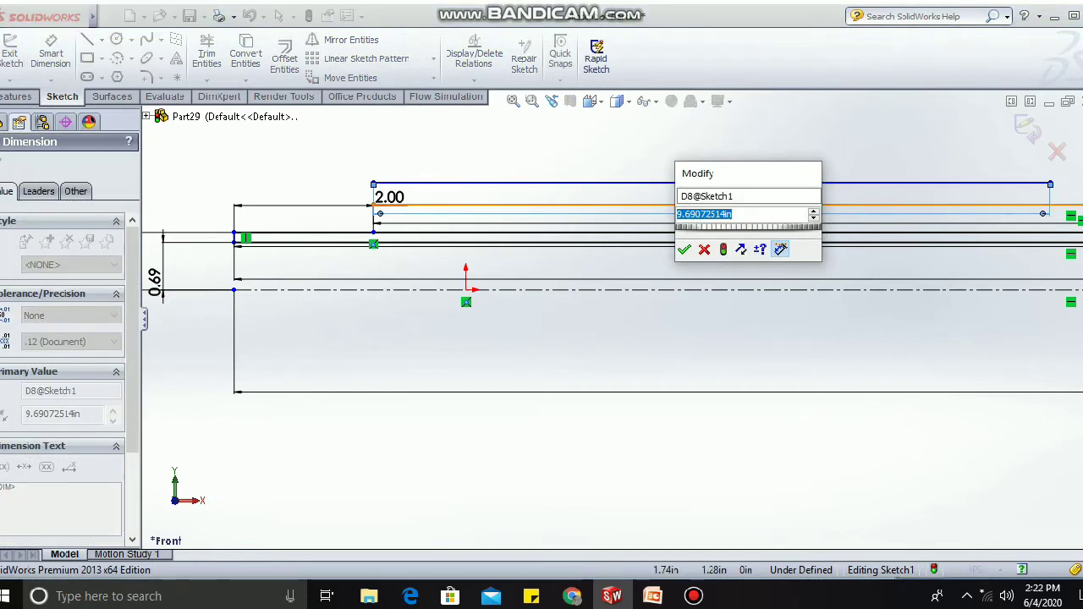
{"action": "type", "text": "20"}
{"action": "key", "text": "Return"}
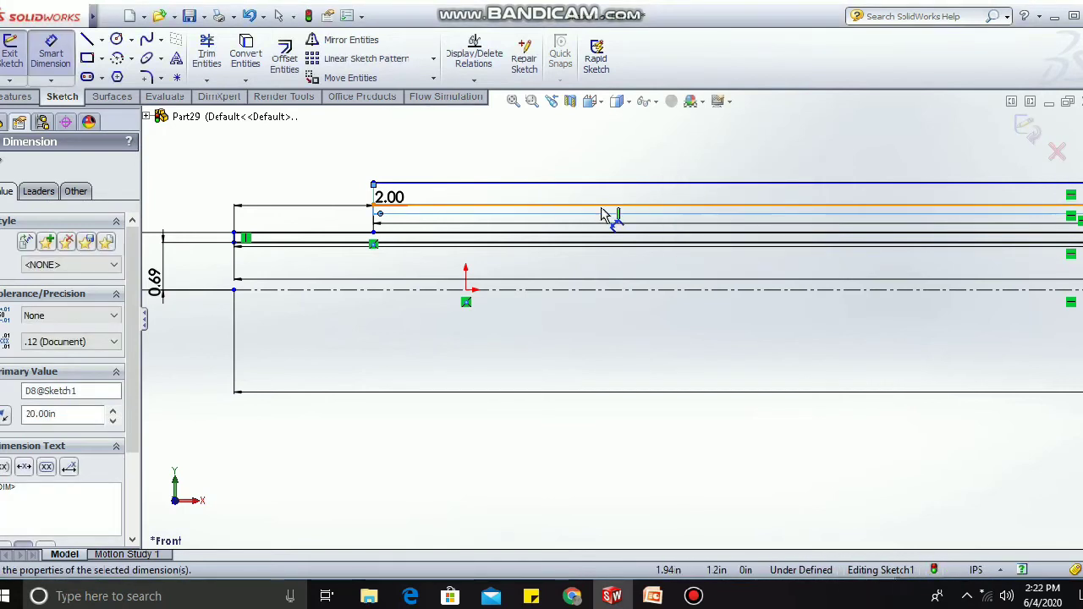
Dimension the height of the lower 20 in line above the centerline as 1.0335 in.
{"action": "left_click", "coordinate": [592, 292]}
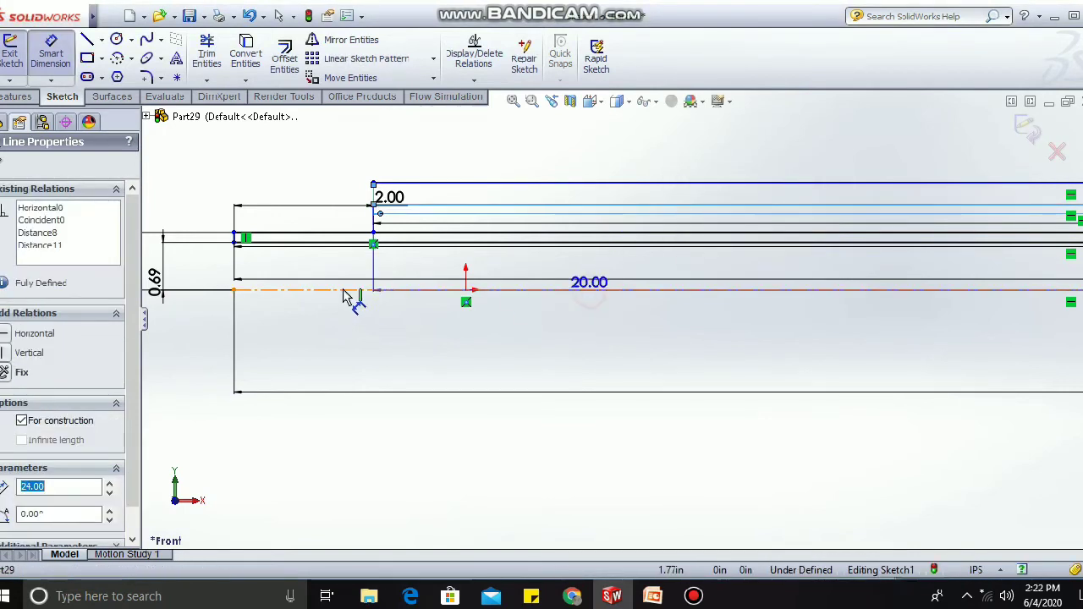
{"action": "left_click", "coordinate": [186, 284]}
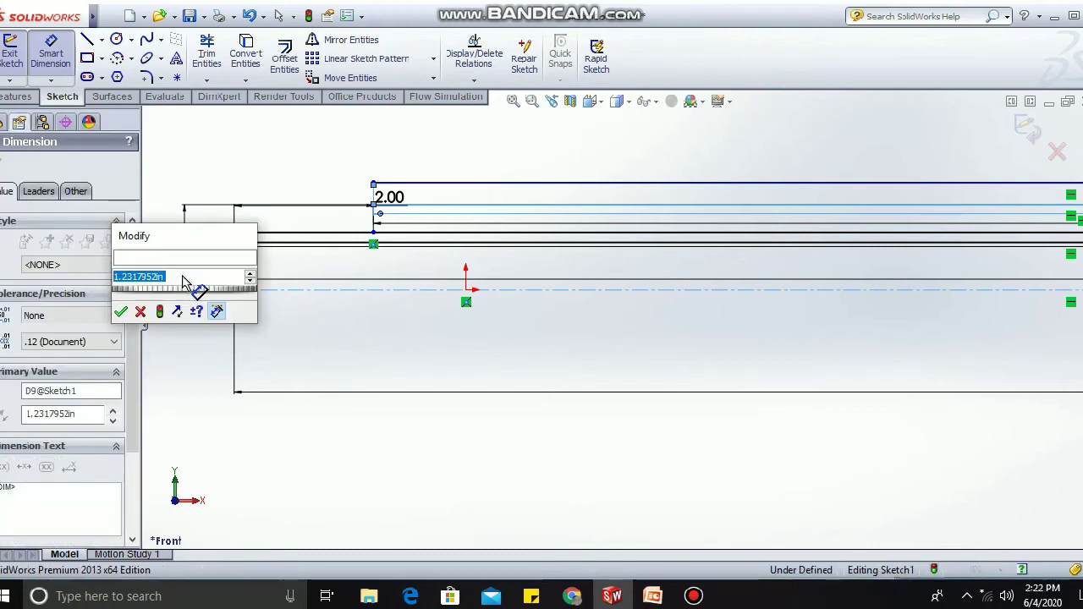
{"action": "type", "text": "="}
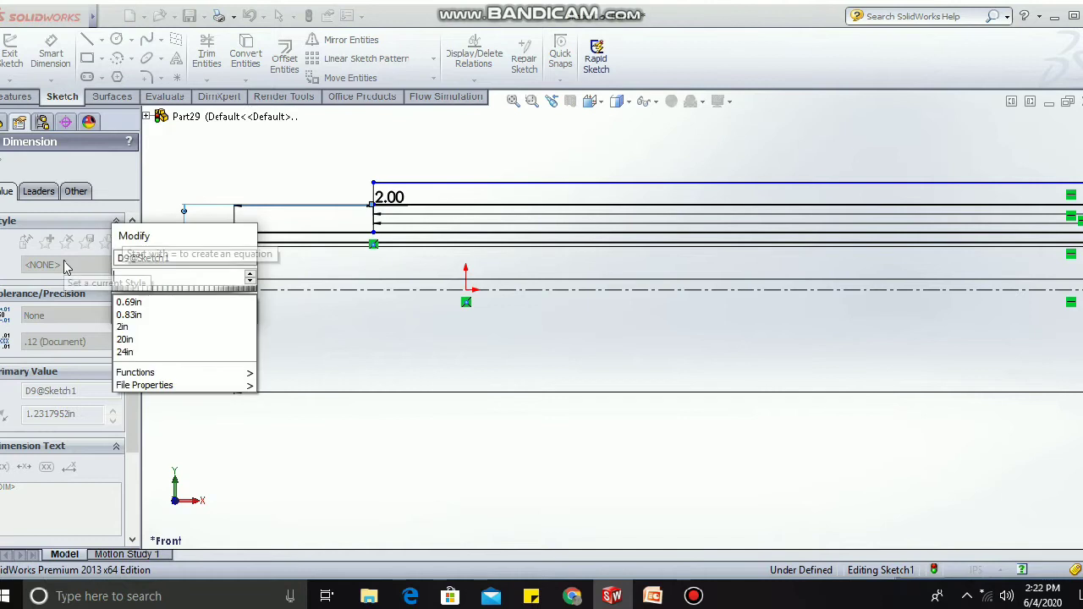
{"action": "mouse_move", "coordinate": [169, 371]}
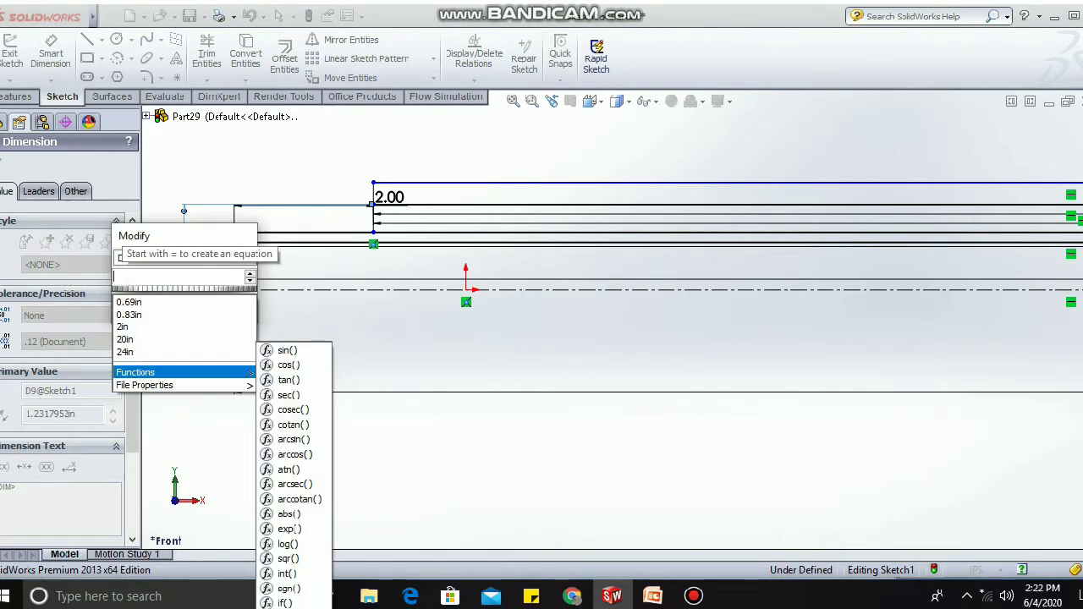
{"action": "type", "text": "1"}
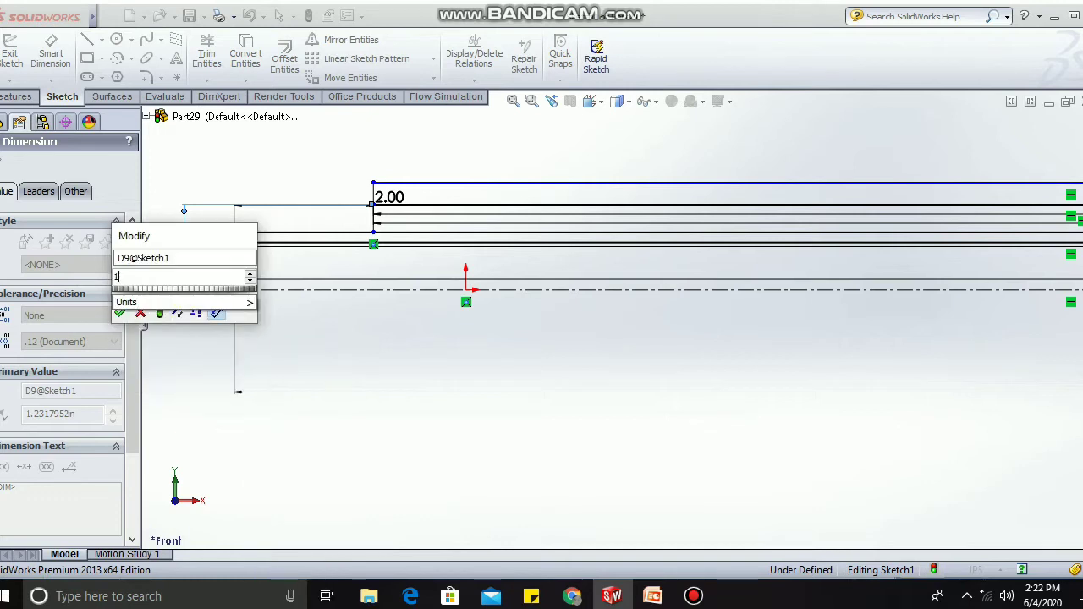
{"action": "type", "text": ".0335"}
{"action": "key", "text": "Return"}
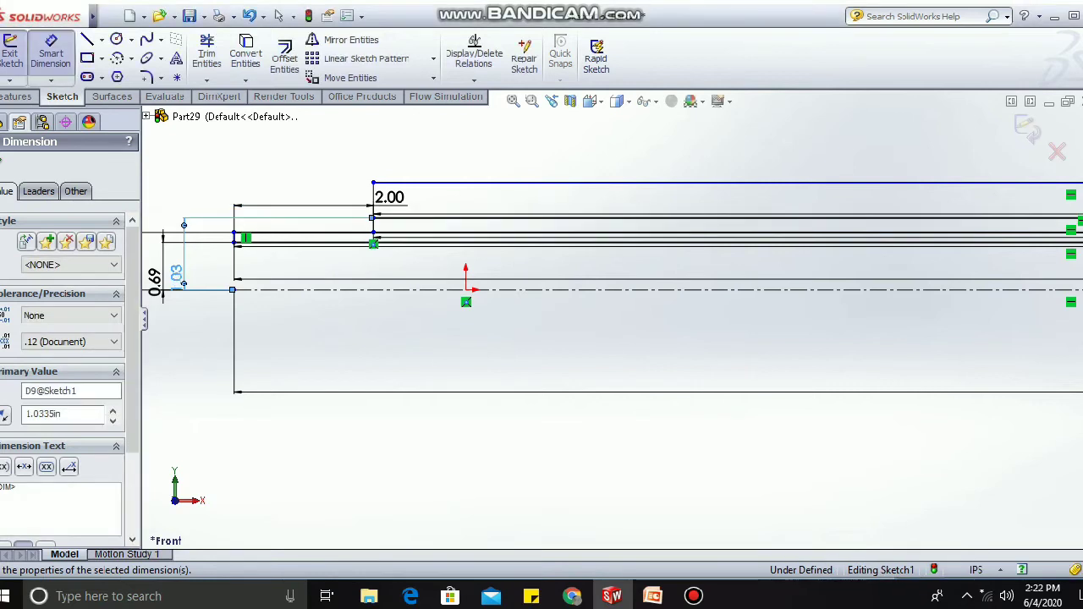
Dimension the height of the upper 20 in line above the centerline as 1.19 in.
{"action": "left_click", "coordinate": [479, 184]}
{"action": "left_click", "coordinate": [435, 289]}
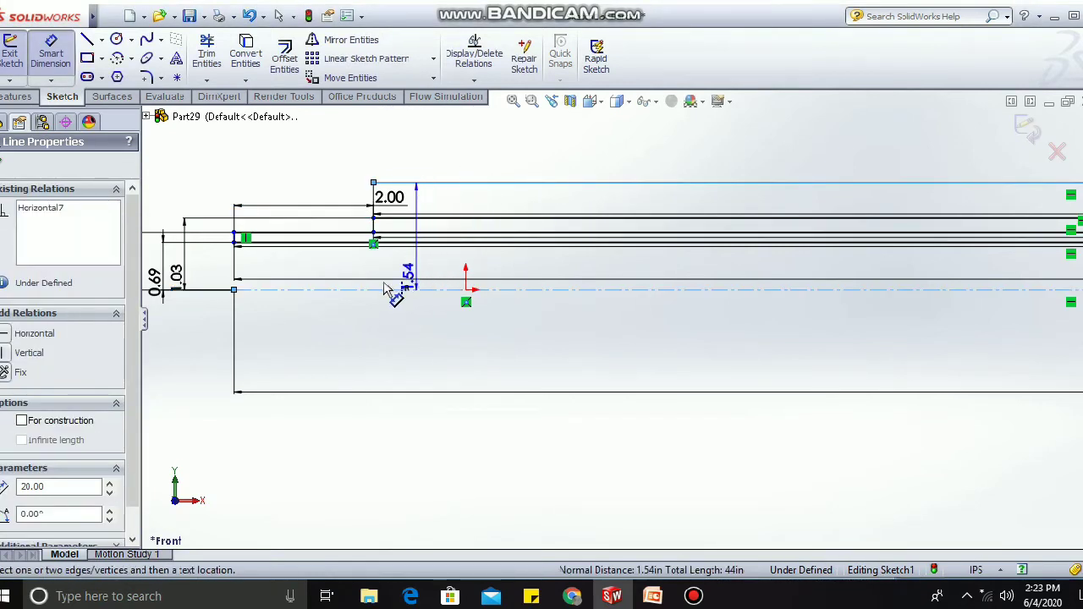
{"action": "left_click", "coordinate": [213, 283]}
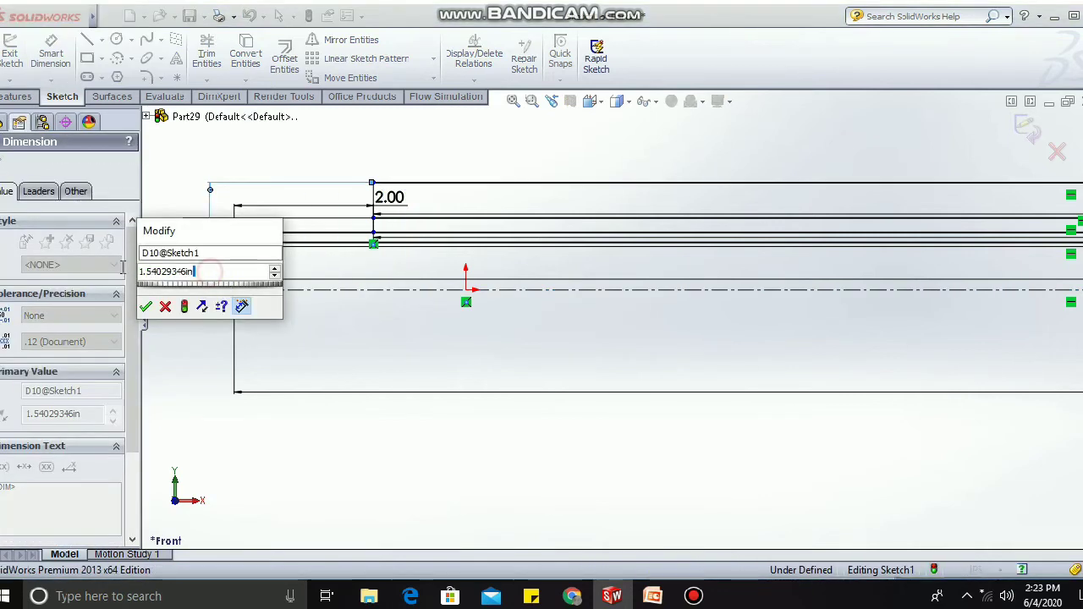
{"action": "key", "text": "BackSpace"}
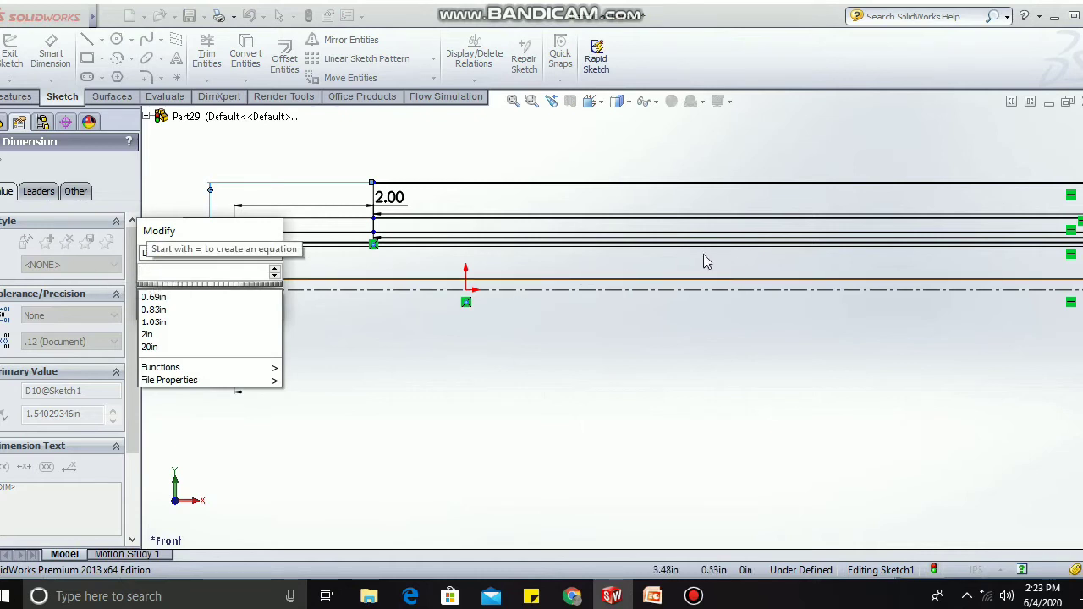
{"action": "type", "text": "1"}
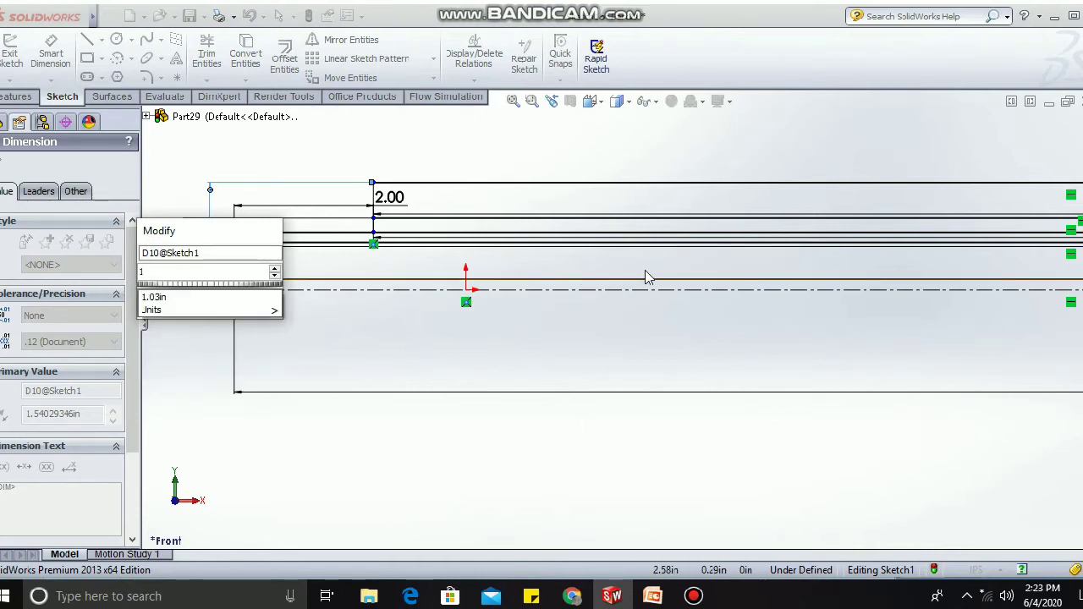
{"action": "type", "text": ".19"}
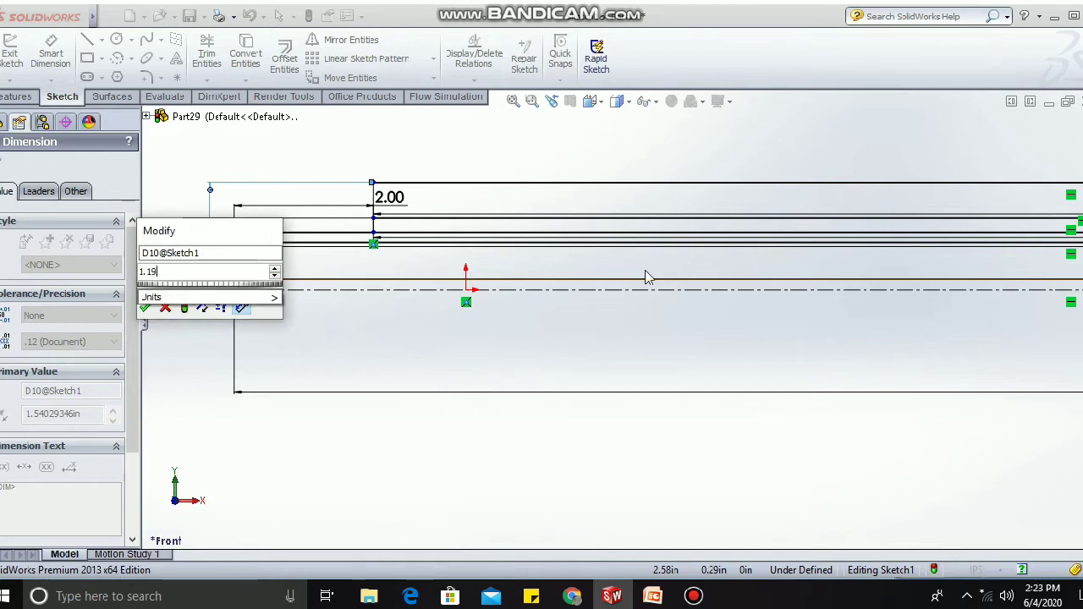
{"action": "key", "text": "Return"}
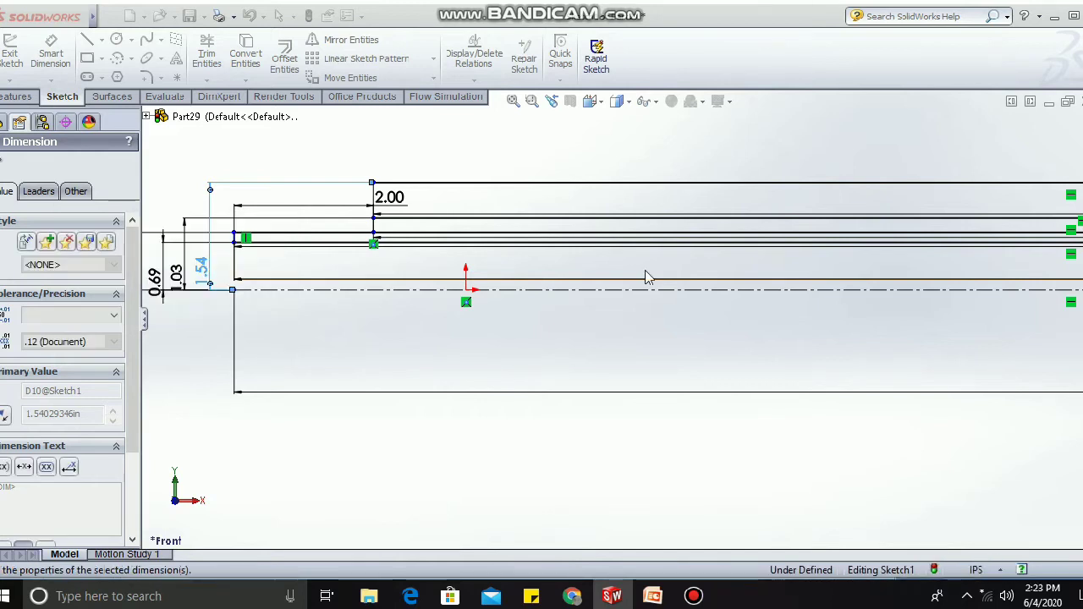
Sketch a vertical line from the left endpoint of the top 20 in line down to the inner pipe's upper line.
{"action": "scroll", "coordinate": [551, 211], "scroll_direction": "up", "scroll_amount": 2}
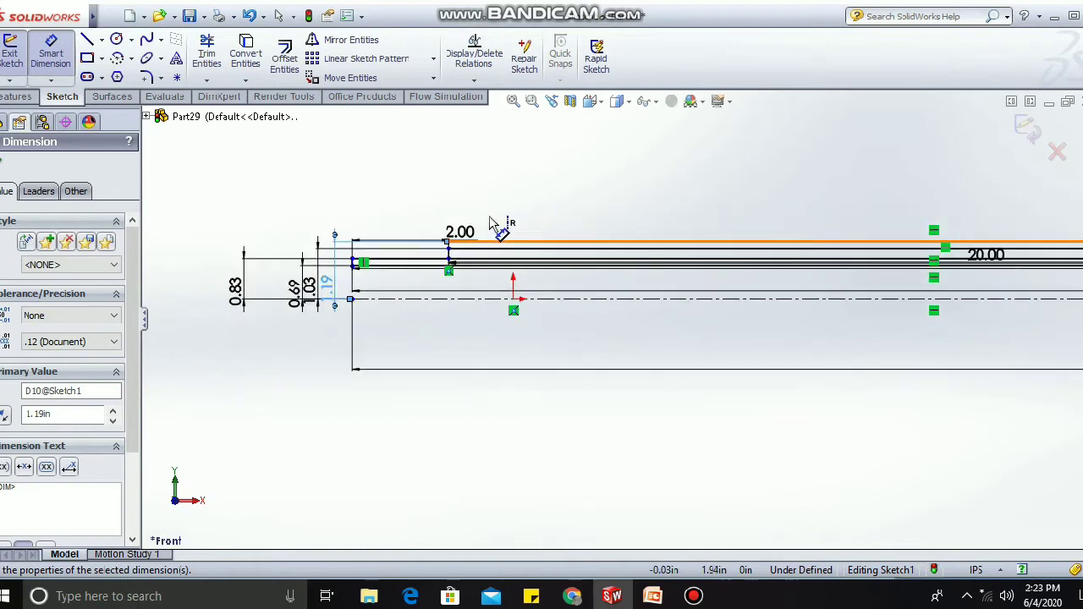
{"action": "scroll", "coordinate": [495, 276], "scroll_direction": "down", "scroll_amount": 4}
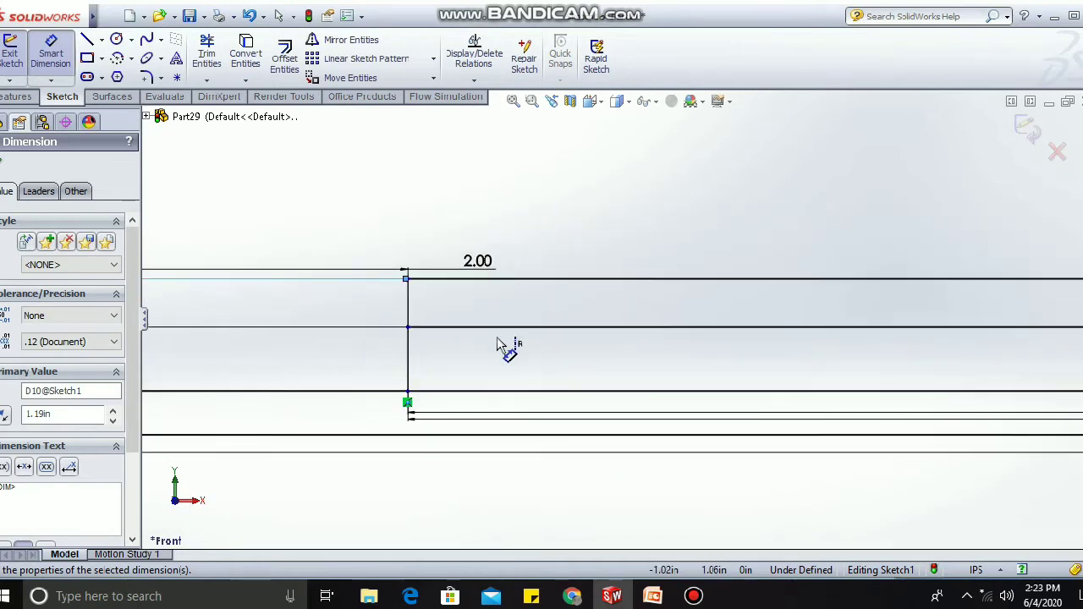
{"action": "scroll", "coordinate": [495, 355], "scroll_direction": "down", "scroll_amount": 2}
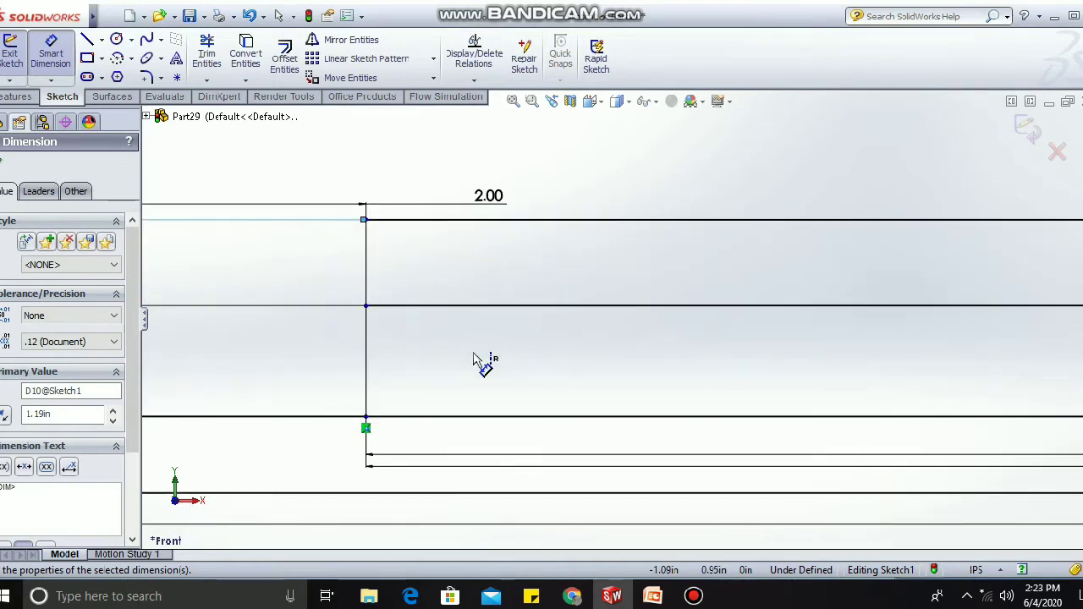
{"action": "left_click", "coordinate": [90, 43]}
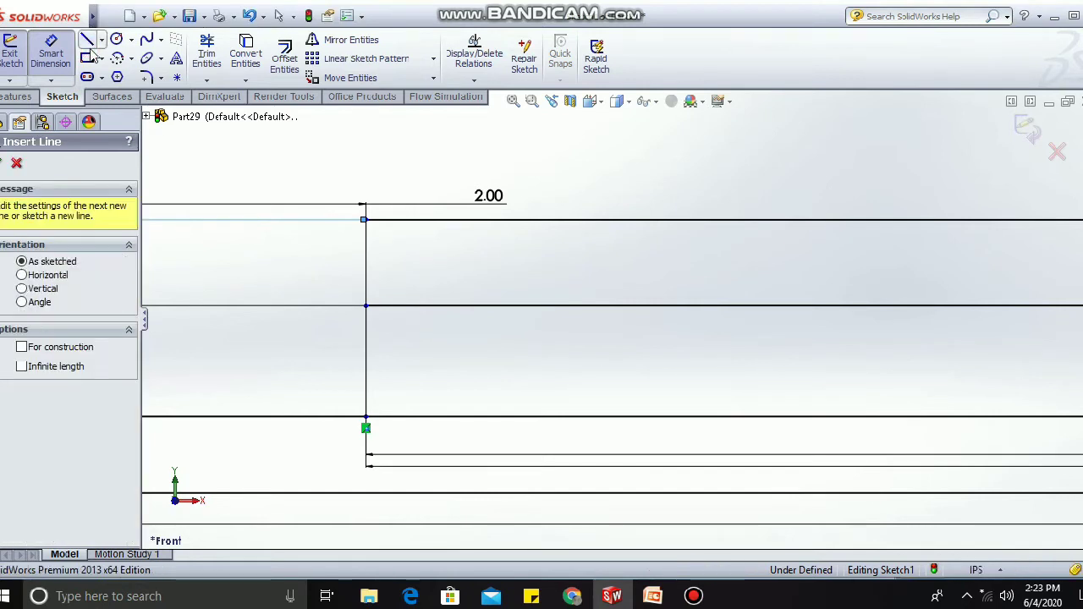
{"action": "left_click", "coordinate": [366, 220]}
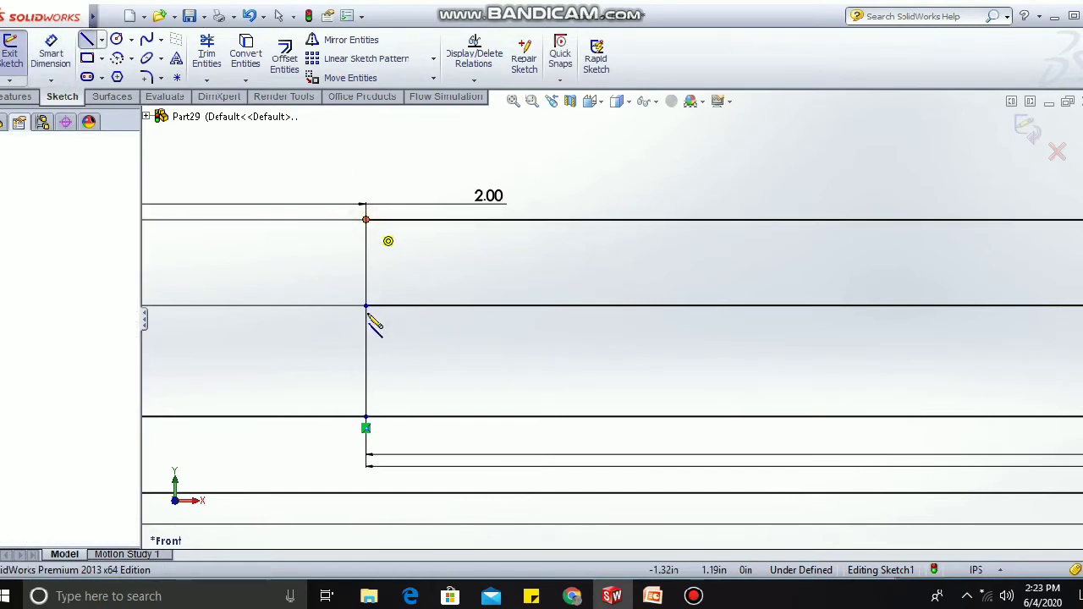
{"action": "left_click", "coordinate": [365, 417]}
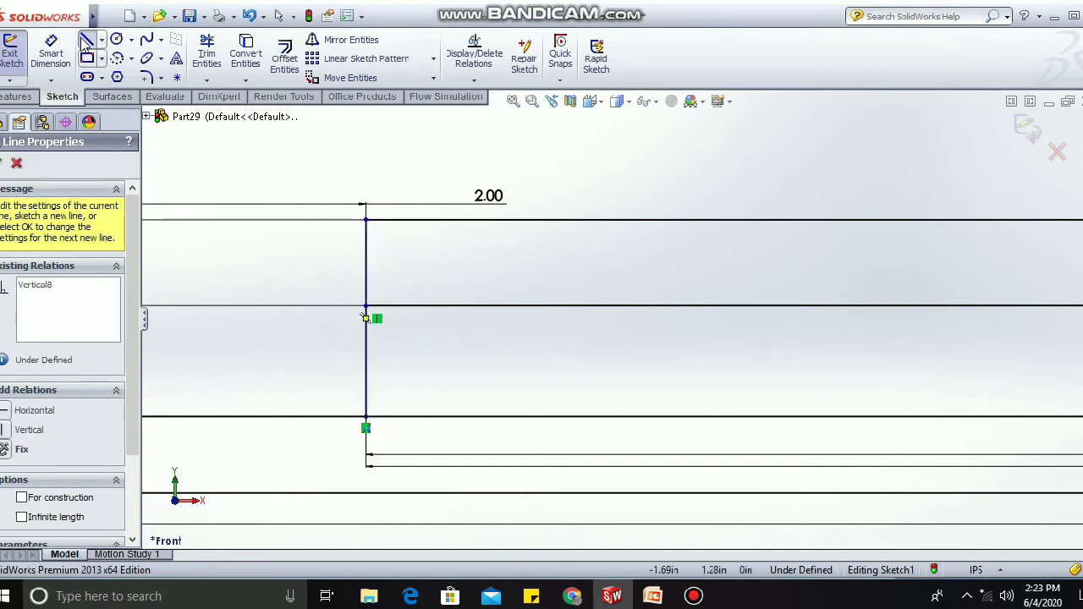
{"action": "key", "text": "Escape"}
Sketch a vertical line about 0.36 in long from the top 20 in line's right endpoint down to the inner pipe's upper line.
{"action": "scroll", "coordinate": [943, 288], "scroll_direction": "up", "scroll_amount": 10}
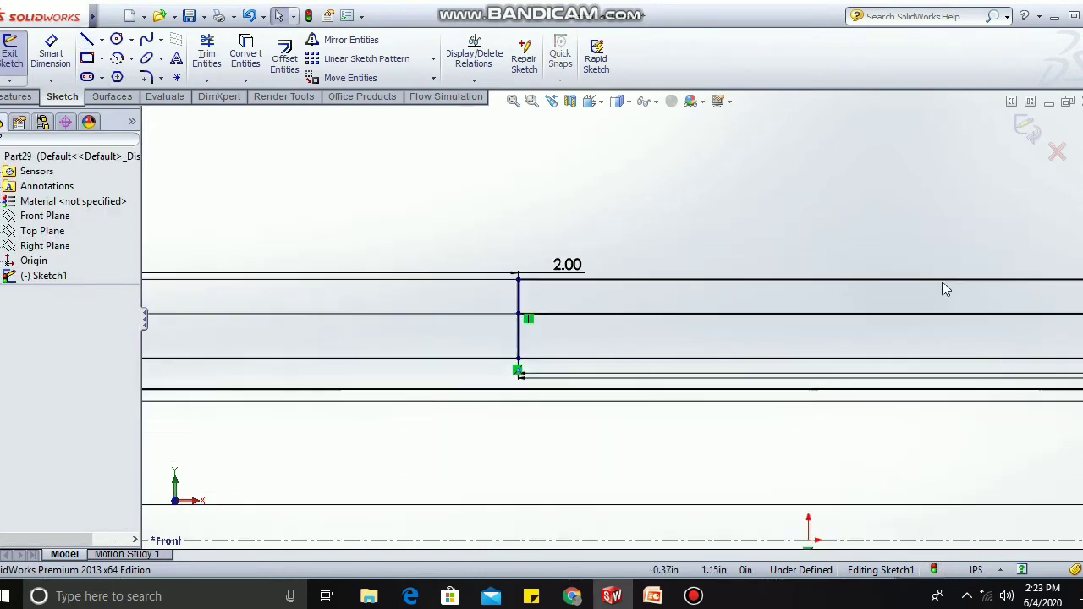
{"action": "scroll", "coordinate": [1079, 321], "scroll_direction": "down", "scroll_amount": 8}
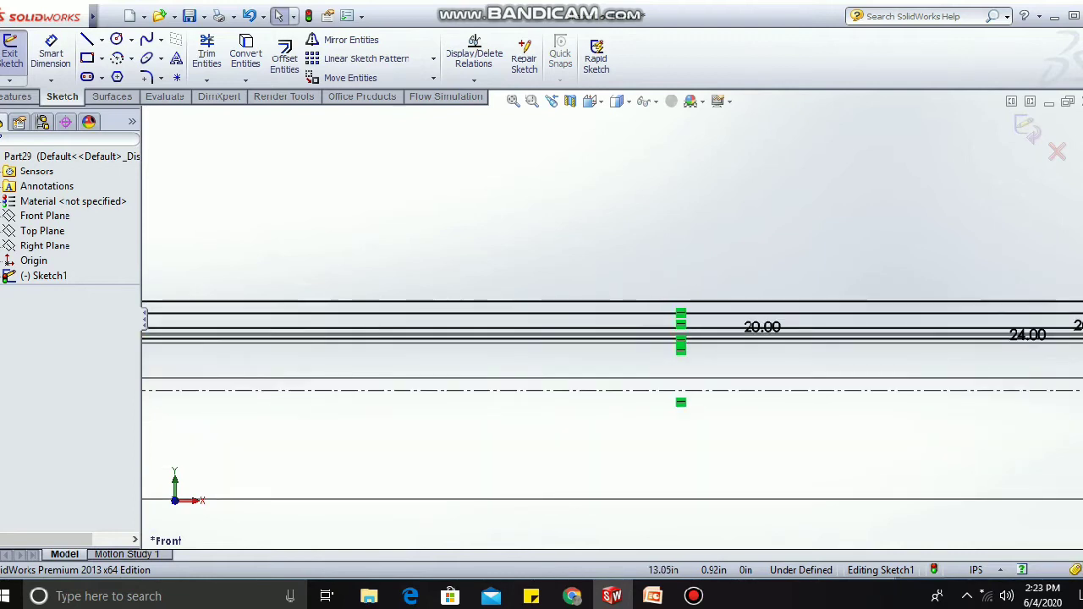
{"action": "scroll", "coordinate": [1080, 322], "scroll_direction": "up", "scroll_amount": 4}
{"action": "scroll", "coordinate": [866, 307], "scroll_direction": "down", "scroll_amount": 6}
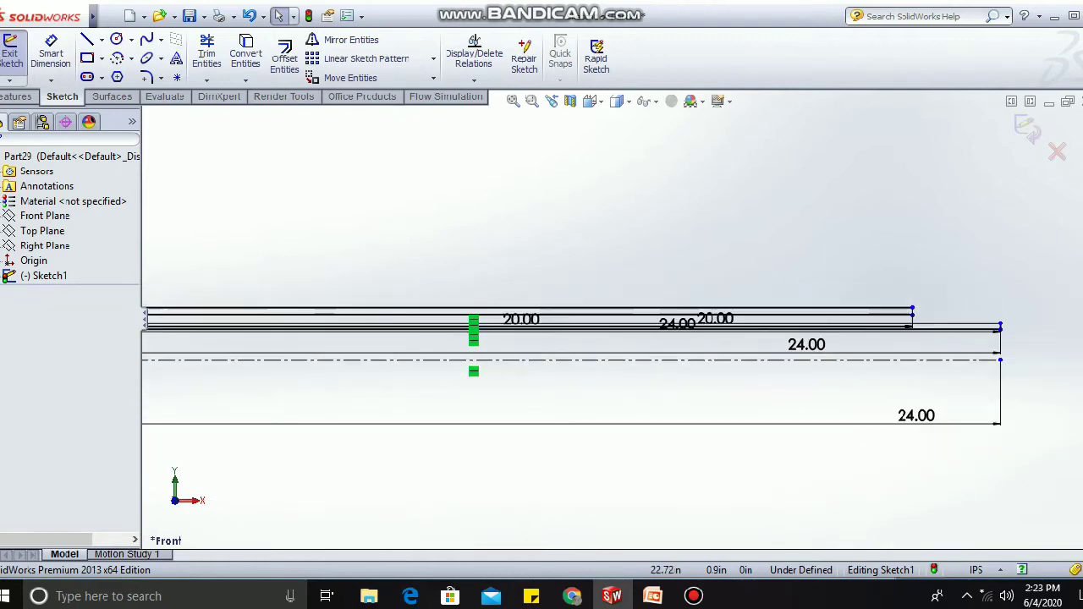
{"action": "scroll", "coordinate": [642, 298], "scroll_direction": "down", "scroll_amount": 1}
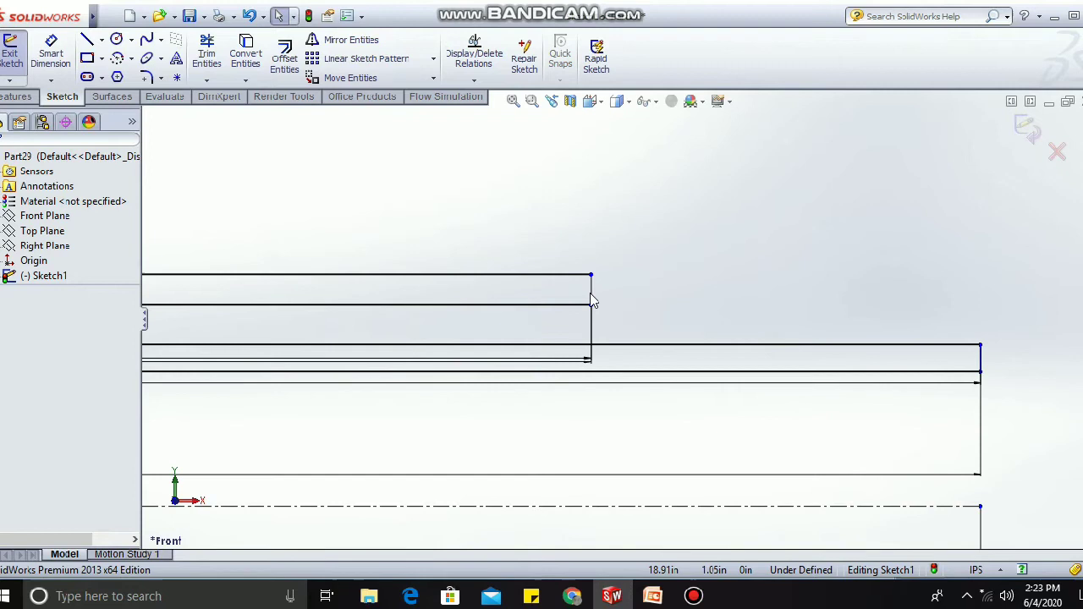
{"action": "scroll", "coordinate": [599, 265], "scroll_direction": "down", "scroll_amount": 3}
{"action": "scroll", "coordinate": [808, 438], "scroll_direction": "up", "scroll_amount": 1}
{"action": "scroll", "coordinate": [808, 444], "scroll_direction": "down", "scroll_amount": 1}
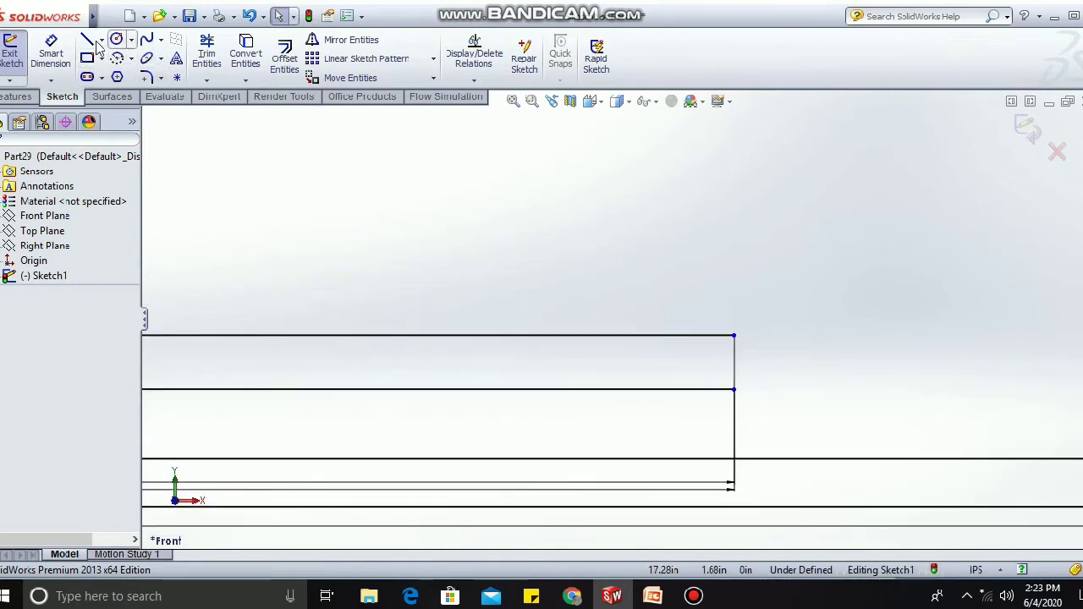
{"action": "left_click", "coordinate": [735, 337]}
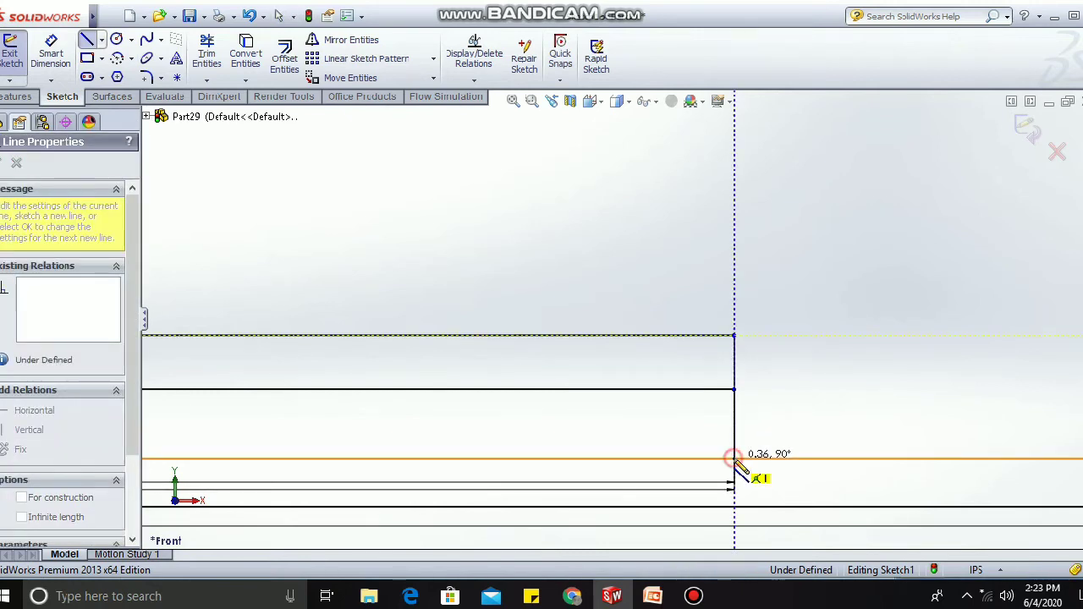
{"action": "left_click", "coordinate": [734, 458]}
{"action": "left_click", "coordinate": [63, 66]}
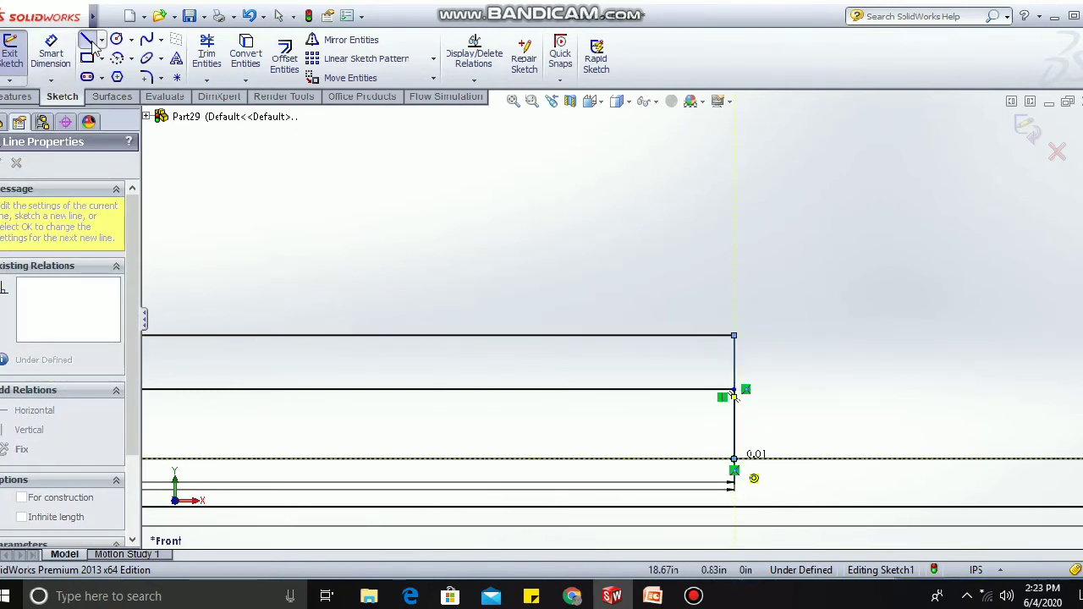
{"action": "left_click", "coordinate": [91, 44]}
Sketch a short horizontal line about 0.17 in long on the top 20 in line, starting at its left endpoint.
{"action": "scroll", "coordinate": [532, 327], "scroll_direction": "up", "scroll_amount": 4}
{"action": "scroll", "coordinate": [512, 330], "scroll_direction": "up", "scroll_amount": 3}
{"action": "scroll", "coordinate": [499, 333], "scroll_direction": "up", "scroll_amount": 1}
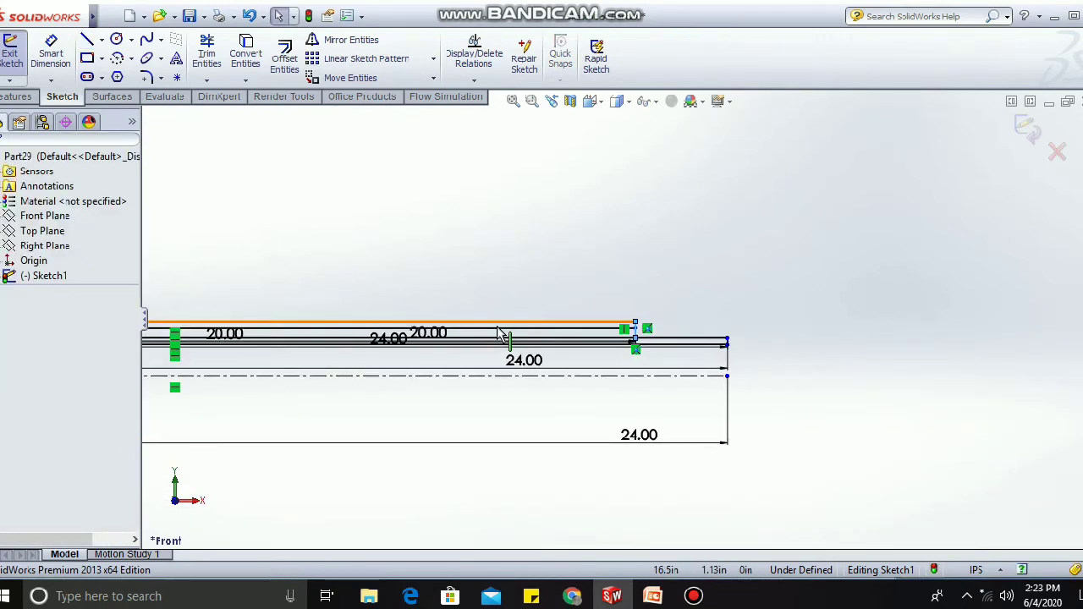
{"action": "scroll", "coordinate": [500, 333], "scroll_direction": "up", "scroll_amount": 1}
{"action": "scroll", "coordinate": [499, 332], "scroll_direction": "up", "scroll_amount": 1}
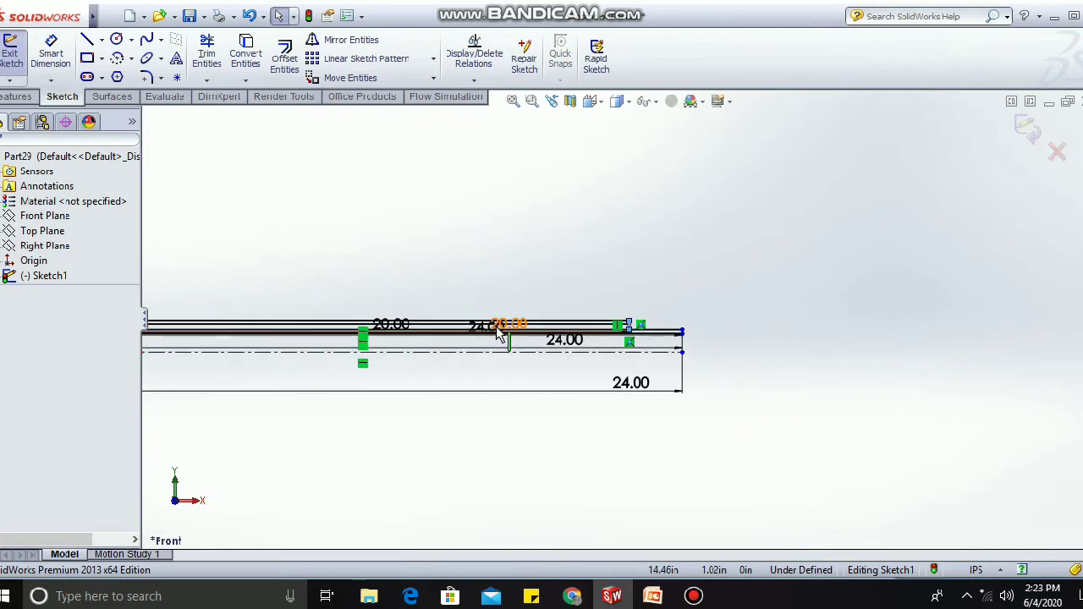
{"action": "scroll", "coordinate": [408, 330], "scroll_direction": "up", "scroll_amount": 1}
{"action": "scroll", "coordinate": [332, 322], "scroll_direction": "up", "scroll_amount": 2}
{"action": "scroll", "coordinate": [496, 358], "scroll_direction": "down", "scroll_amount": 4}
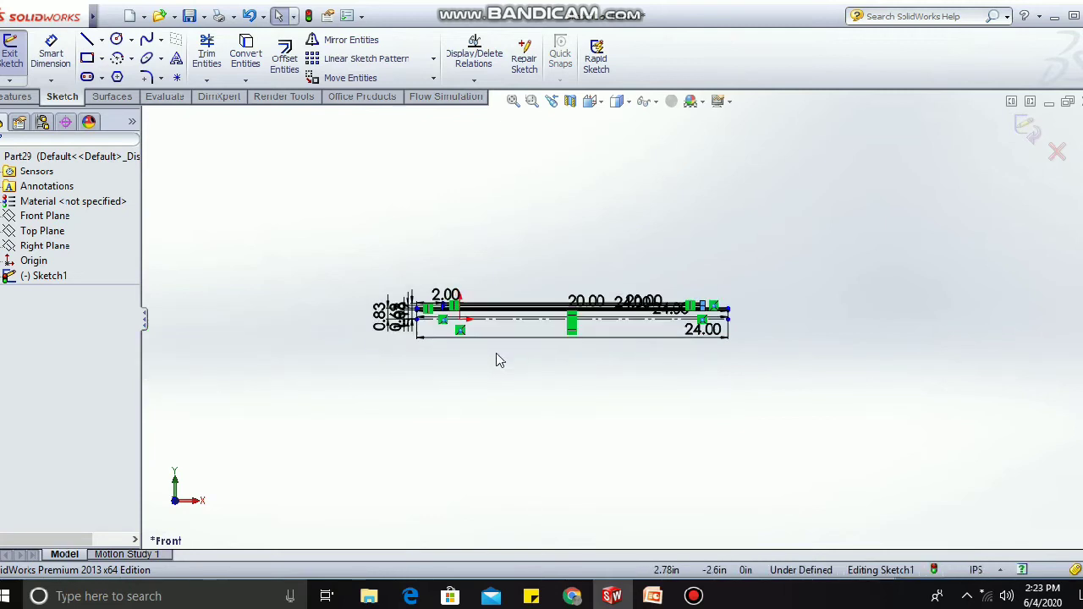
{"action": "scroll", "coordinate": [509, 303], "scroll_direction": "down", "scroll_amount": 5}
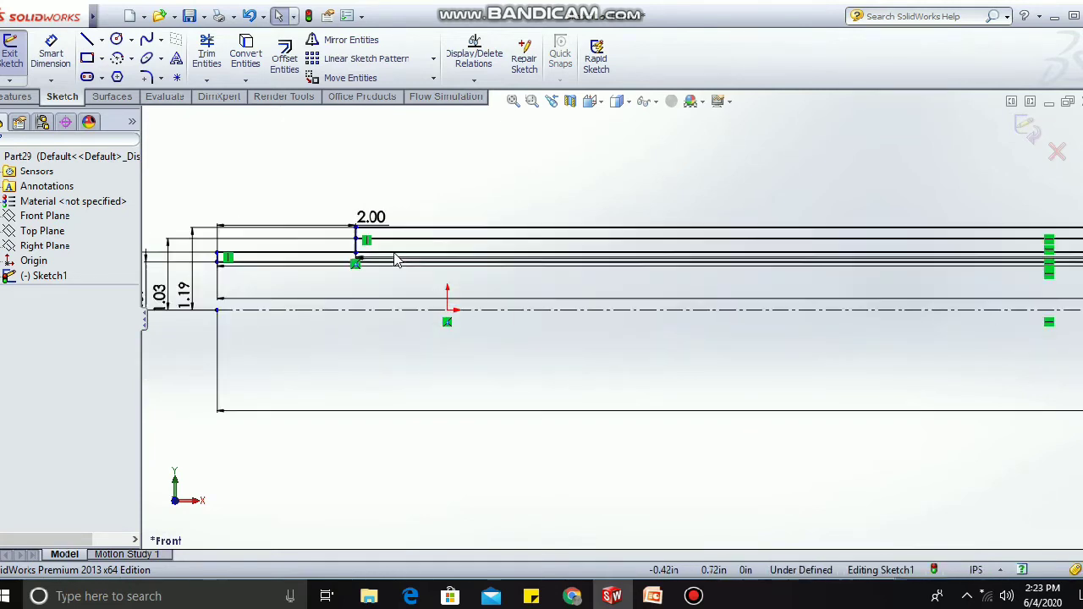
{"action": "scroll", "coordinate": [441, 271], "scroll_direction": "down", "scroll_amount": 4}
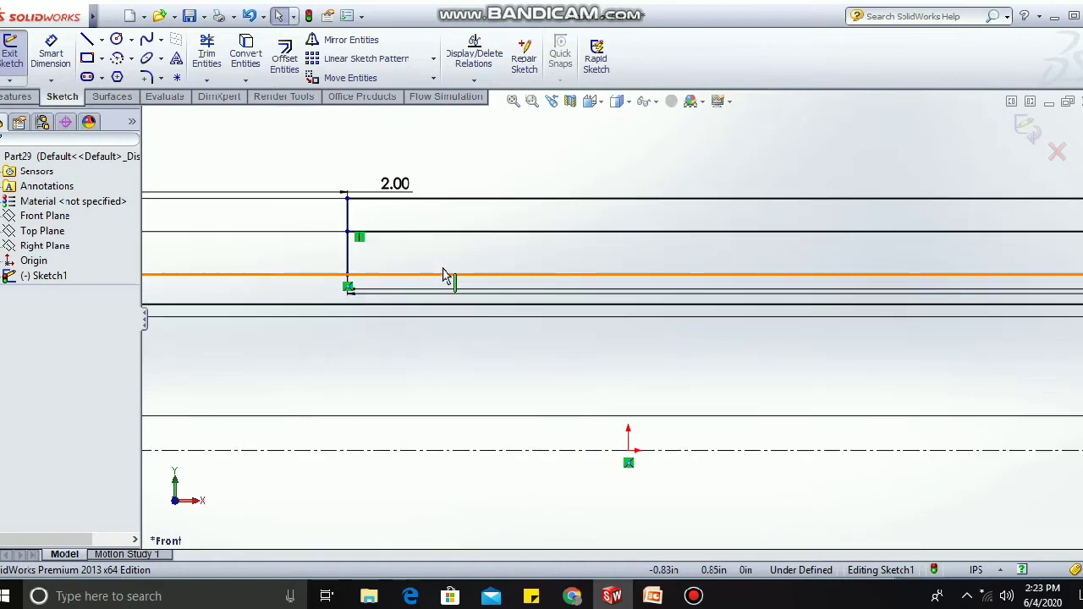
{"action": "scroll", "coordinate": [423, 191], "scroll_direction": "down", "scroll_amount": 2}
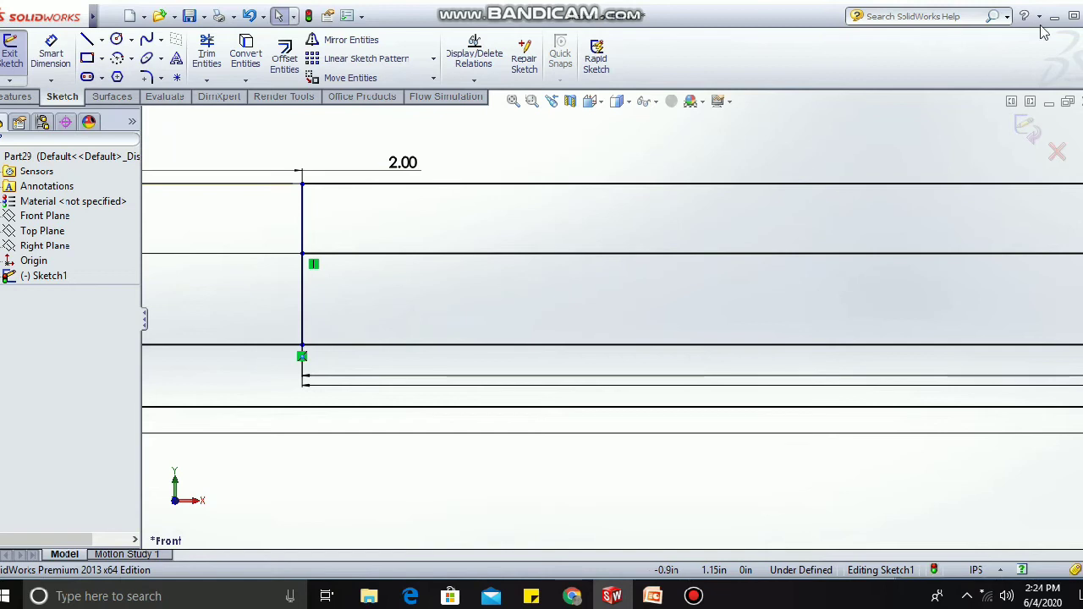
{"action": "left_click", "coordinate": [87, 40]}
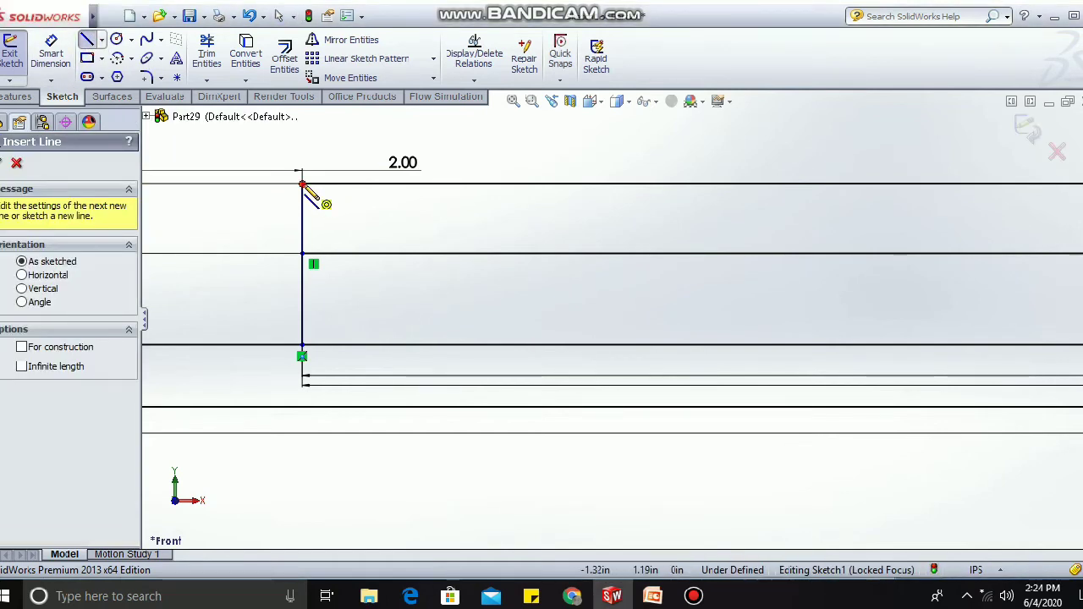
{"action": "left_click", "coordinate": [302, 185]}
{"action": "left_click", "coordinate": [379, 184]}
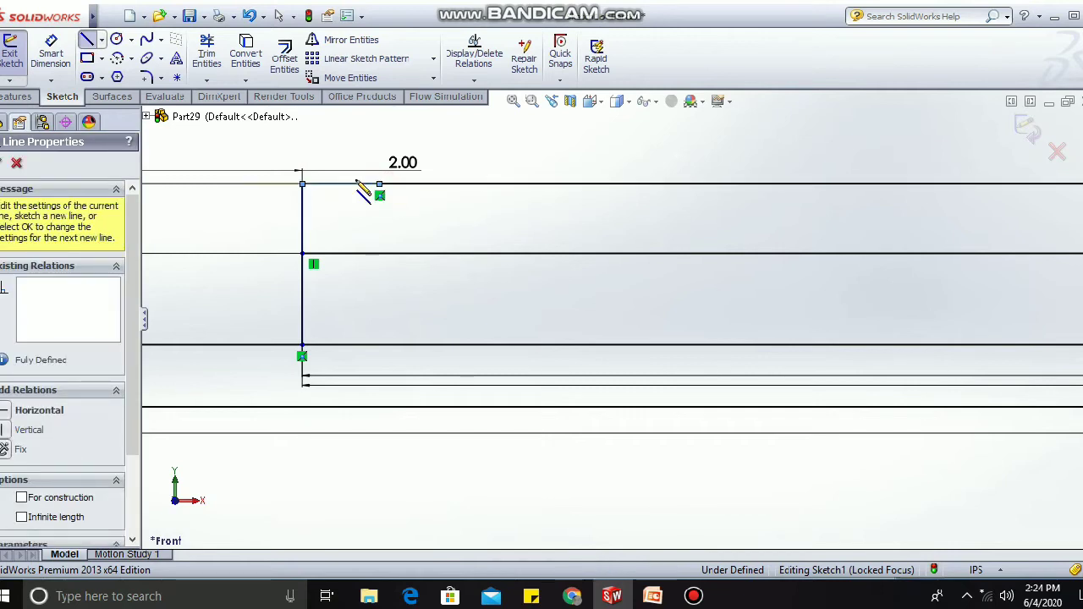
Dimension the short horizontal line at the left end of the top 20 in line as 0.2 in.
{"action": "left_click", "coordinate": [53, 53]}
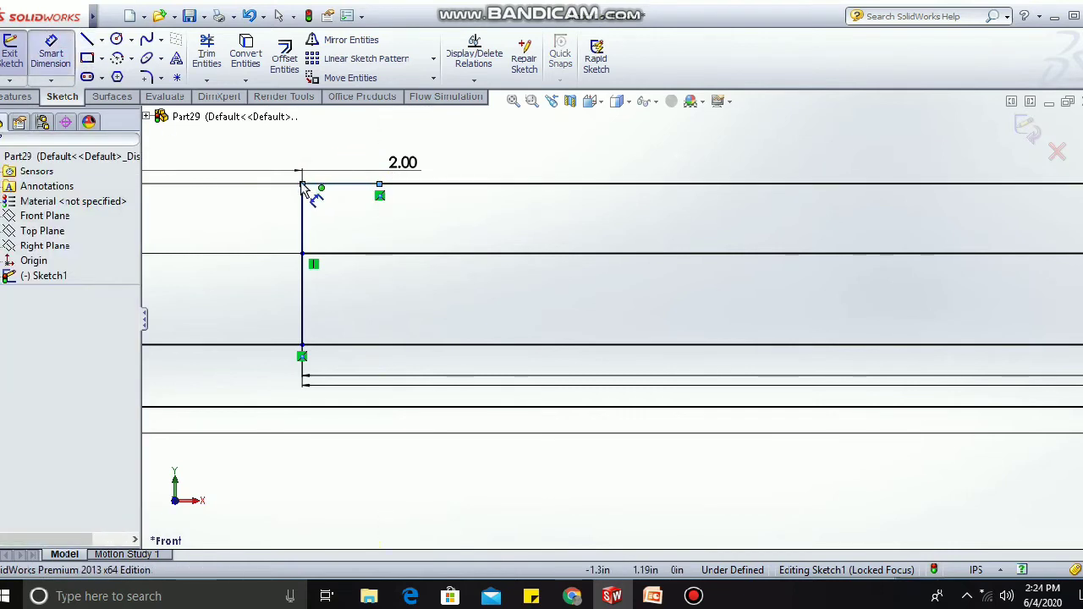
{"action": "left_click", "coordinate": [303, 184]}
{"action": "left_click", "coordinate": [380, 185]}
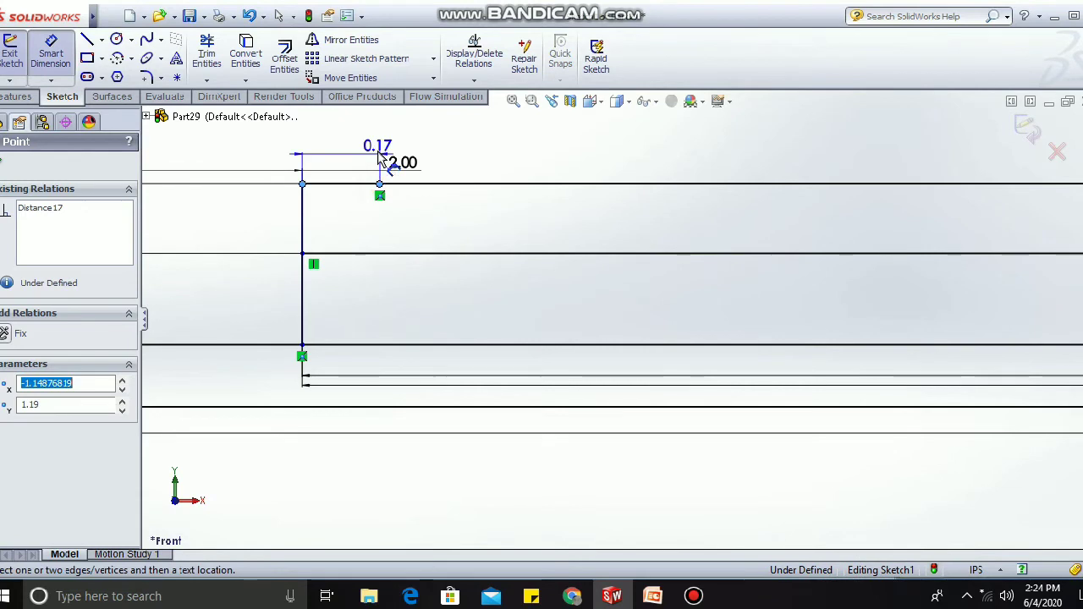
{"action": "left_click", "coordinate": [378, 149]}
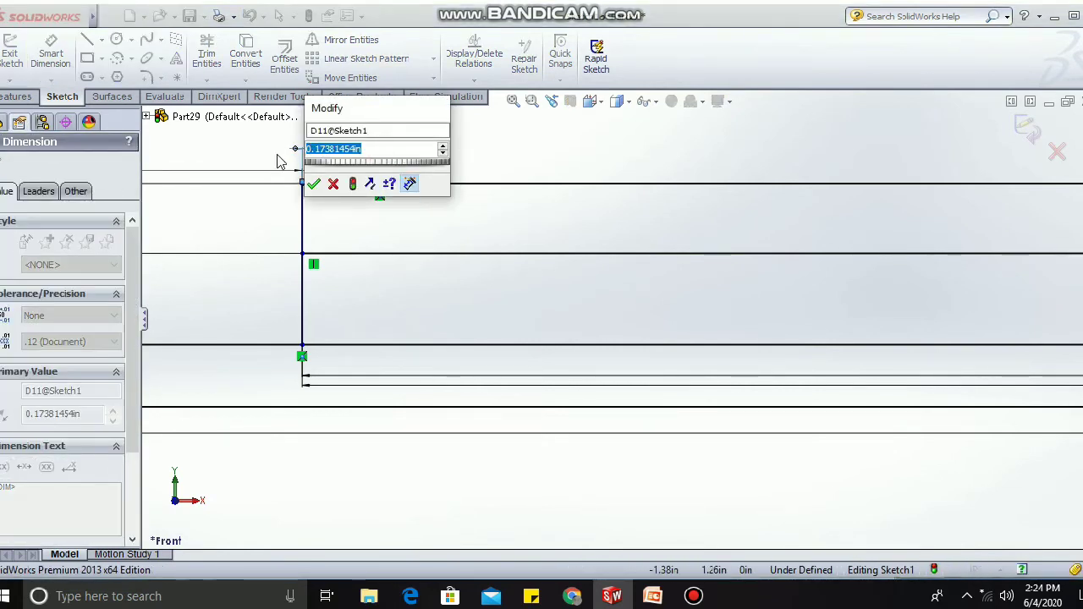
{"action": "type", "text": "2"}
{"action": "key", "text": "Return"}
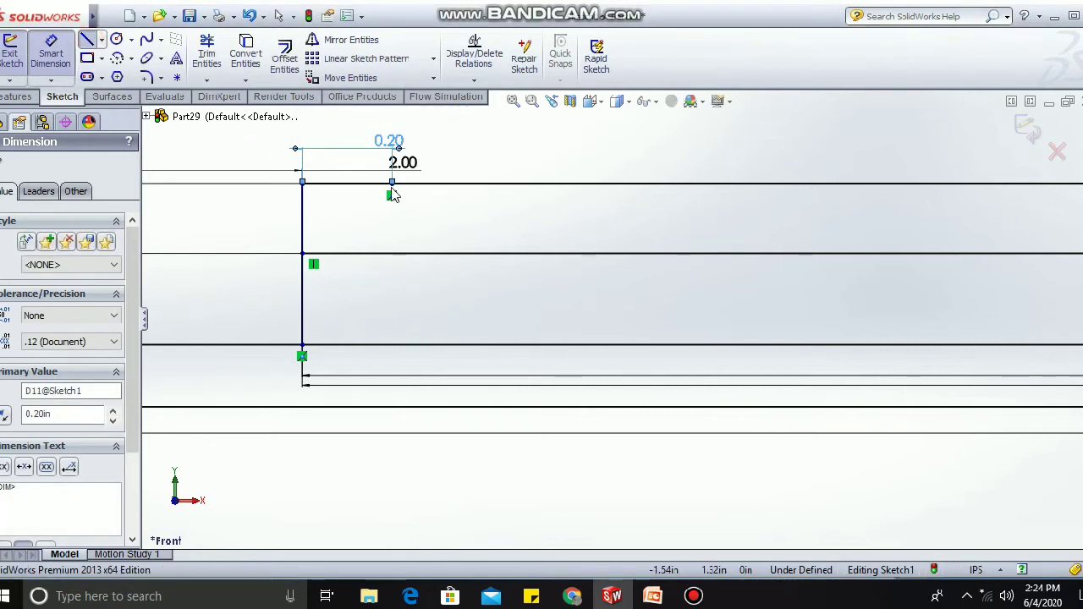
Sketch a vertical line from the right endpoint of the short 0.2 in line down to the inner pipe's upper line.
{"action": "key", "text": "l"}
{"action": "left_click", "coordinate": [392, 183]}
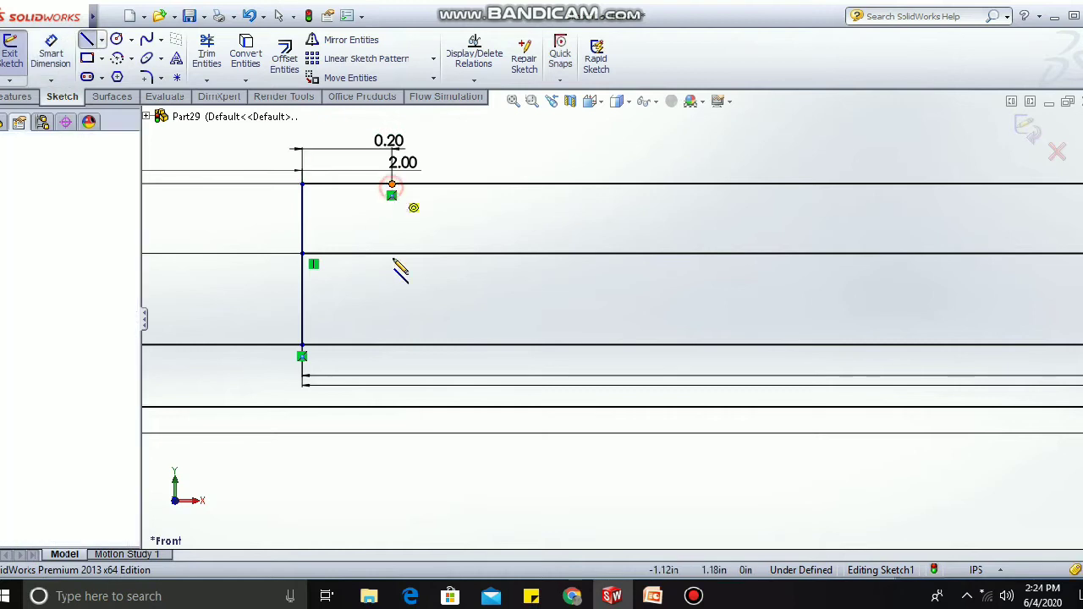
{"action": "left_click", "coordinate": [391, 345]}
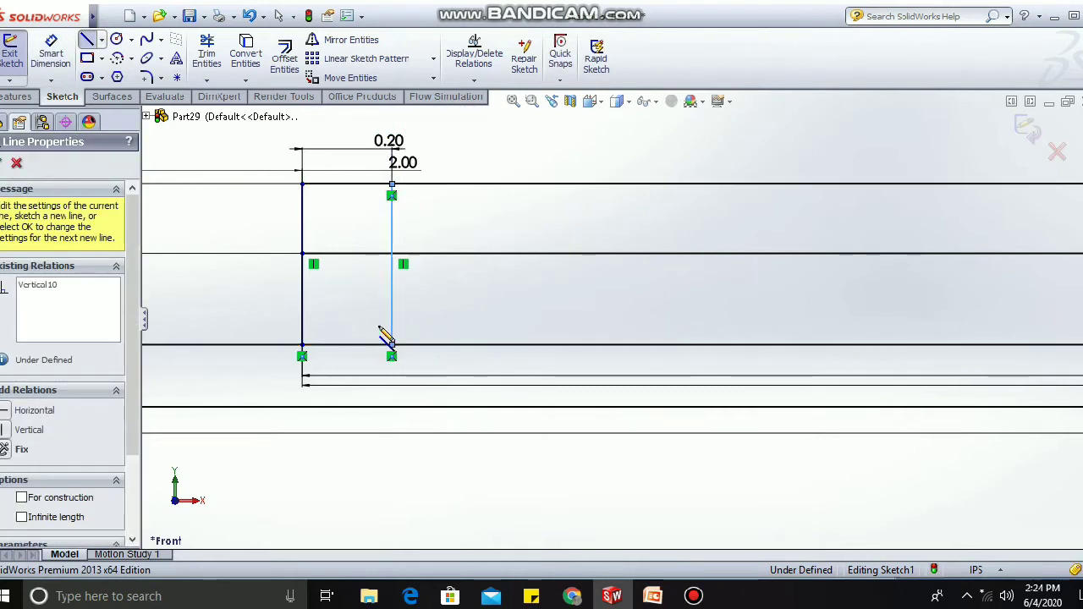
{"action": "key", "text": "Escape"}
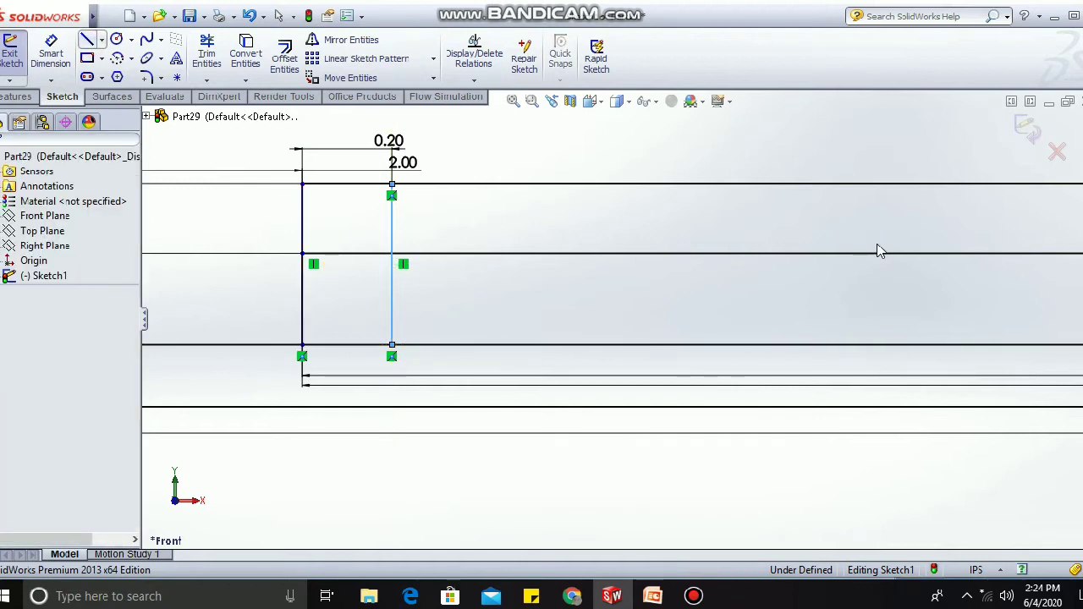
Sketch a short horizontal line about 0.16 in long on the top 20 in line, running left from its right endpoint.
{"action": "key", "text": "z"}
{"action": "scroll", "coordinate": [878, 245], "scroll_direction": "up", "scroll_amount": 13}
{"action": "scroll", "coordinate": [1075, 330], "scroll_direction": "down", "scroll_amount": 4}
{"action": "scroll", "coordinate": [921, 312], "scroll_direction": "down", "scroll_amount": 5}
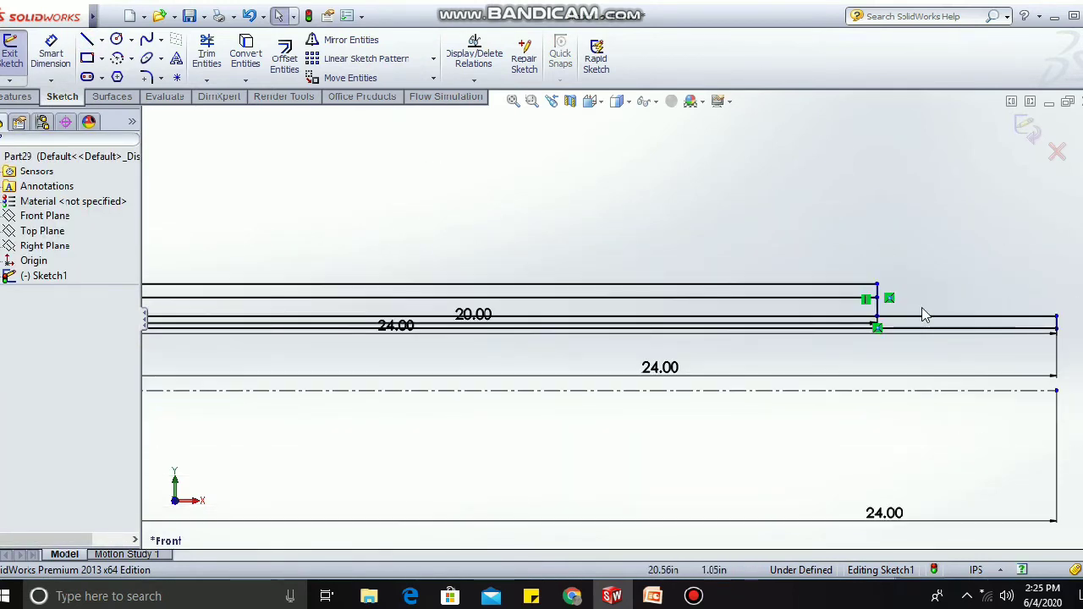
{"action": "scroll", "coordinate": [887, 306], "scroll_direction": "down", "scroll_amount": 2}
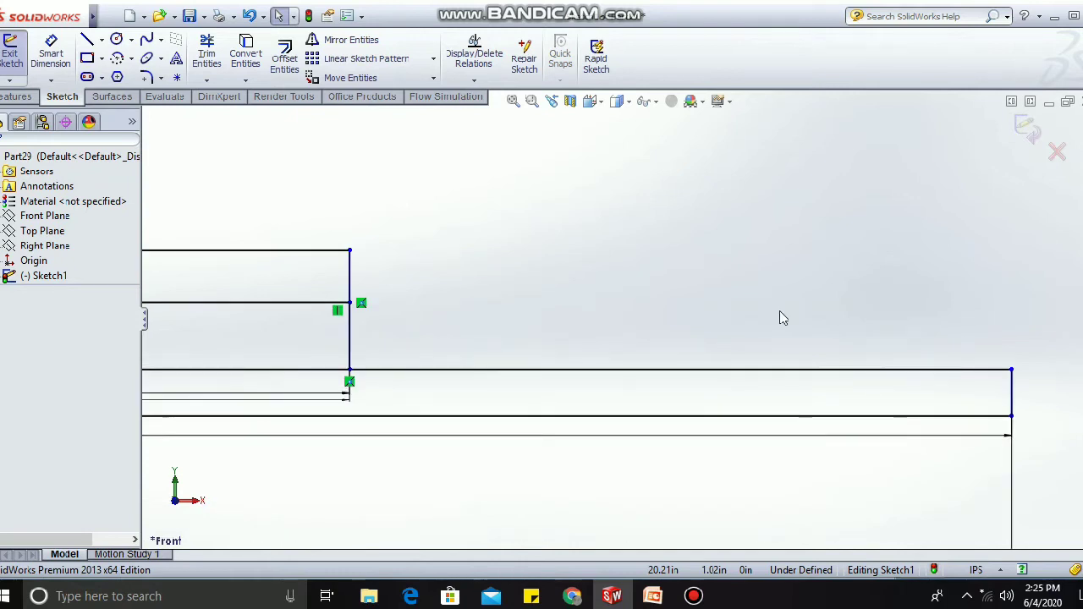
{"action": "left_click", "coordinate": [87, 38]}
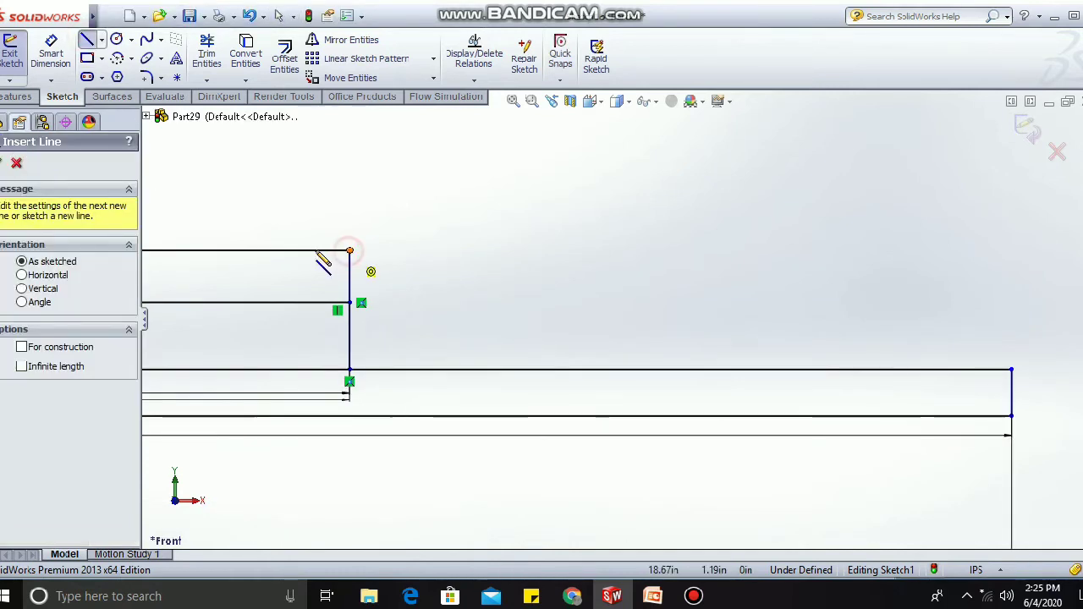
{"action": "left_click", "coordinate": [350, 251]}
{"action": "left_click", "coordinate": [297, 251]}
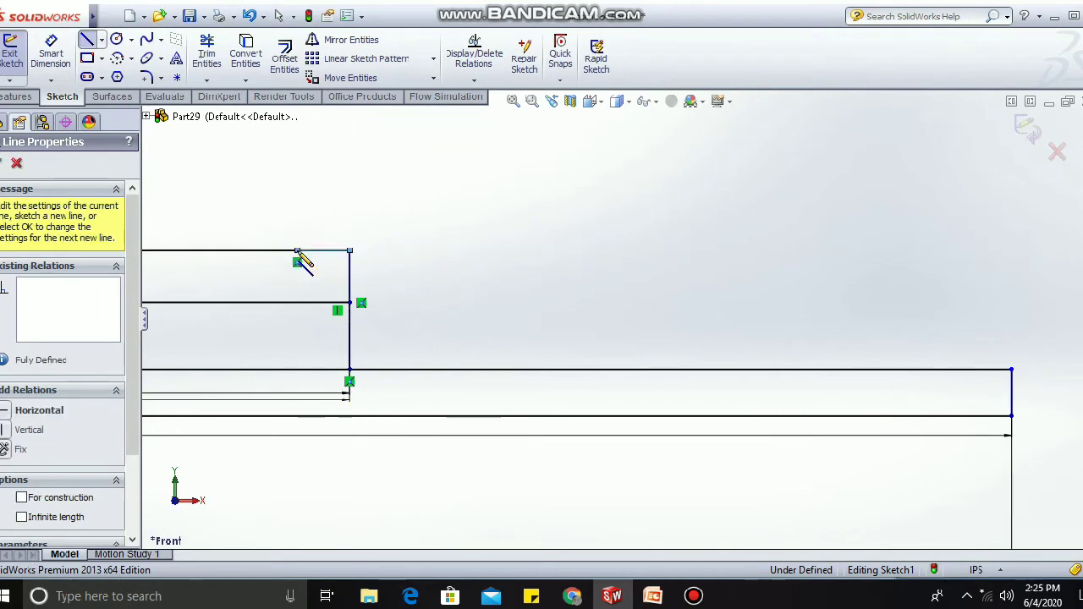
Dimension the short horizontal line at the right end of the top 20 in line as 0.2 in.
{"action": "left_click", "coordinate": [52, 47]}
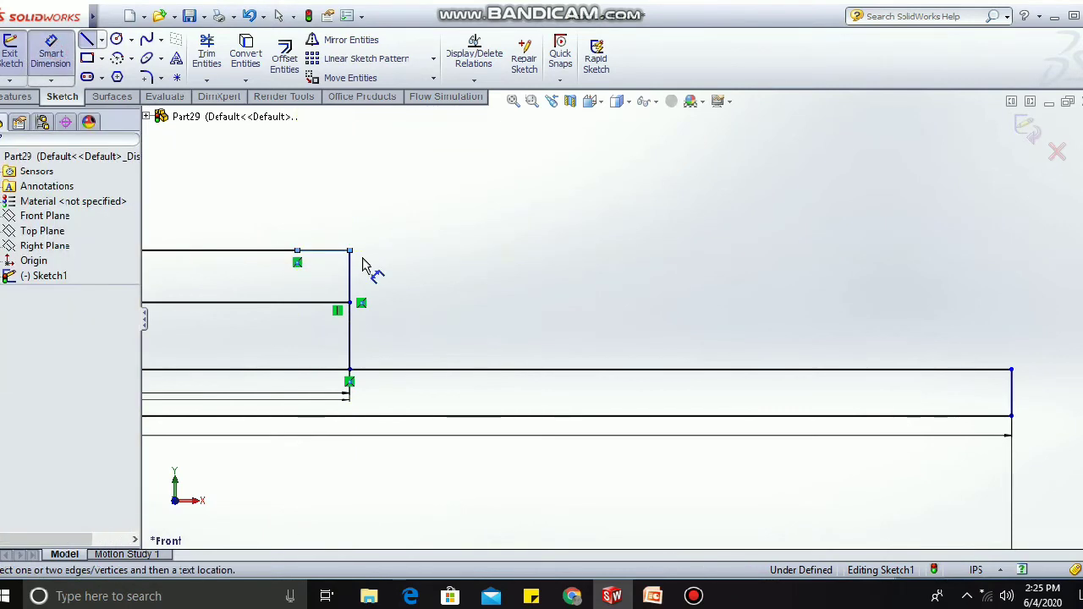
{"action": "left_click", "coordinate": [298, 251]}
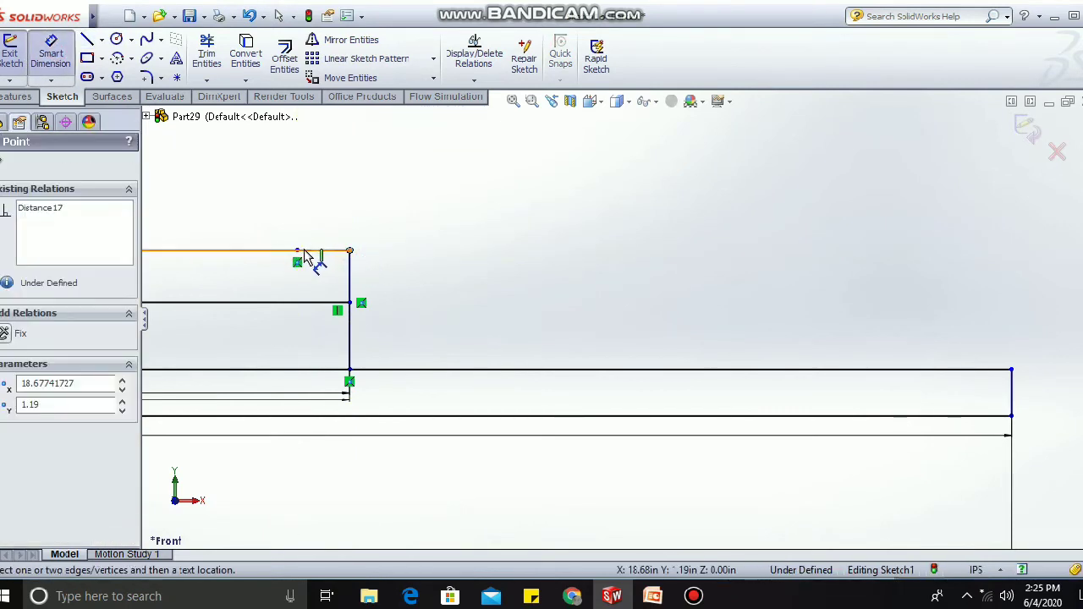
{"action": "left_click", "coordinate": [299, 251]}
{"action": "left_click", "coordinate": [305, 222]}
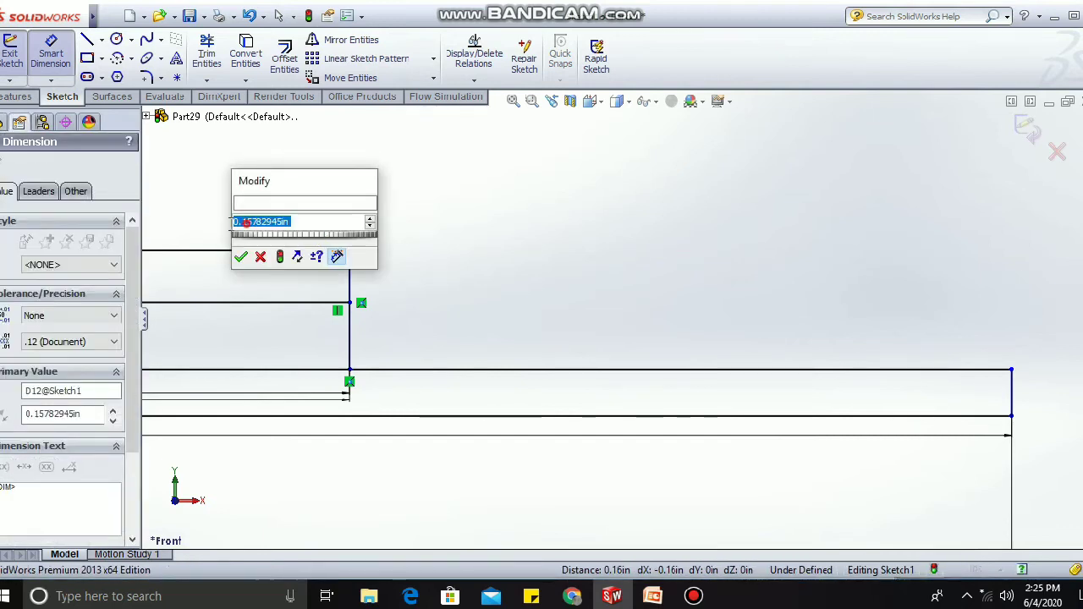
{"action": "type", "text": "0.2"}
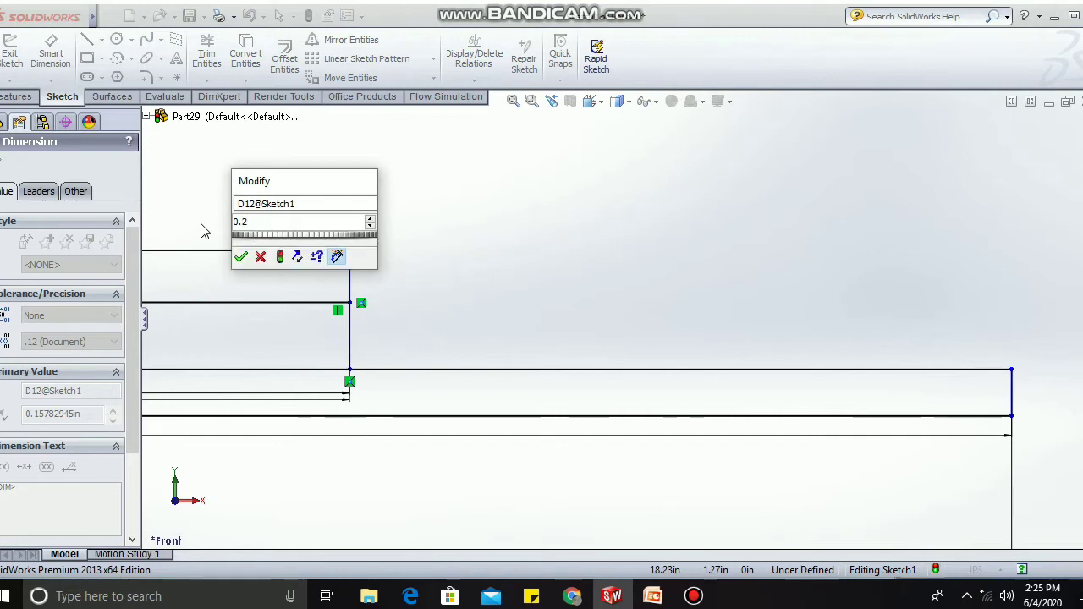
{"action": "key", "text": "Return"}
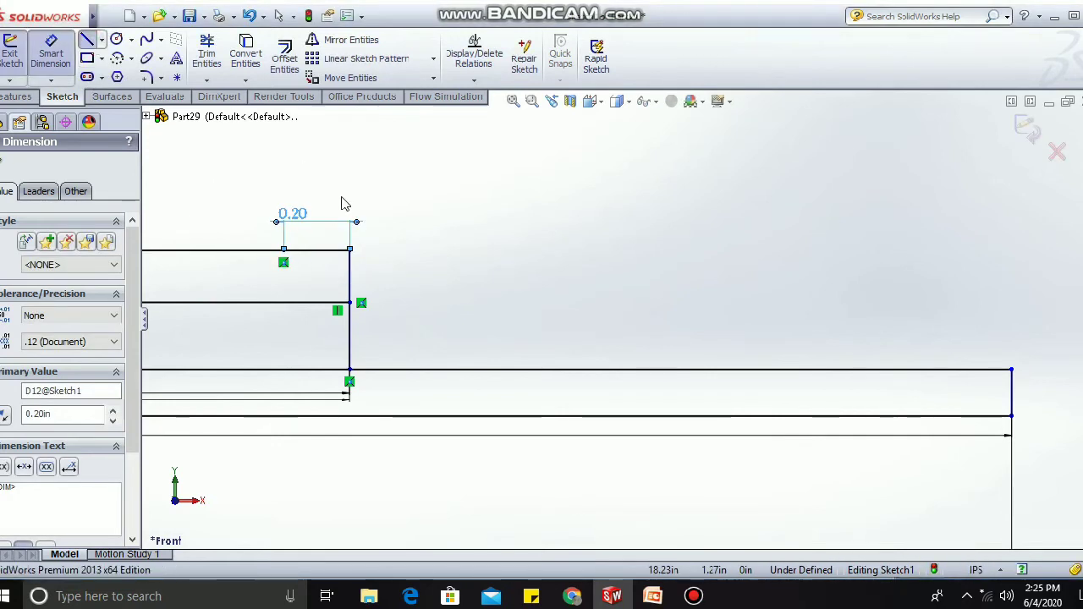
Sketch a vertical line from the left endpoint of the right-hand 0.2 in line down to the inner pipe's upper line.
{"action": "key", "text": "l"}
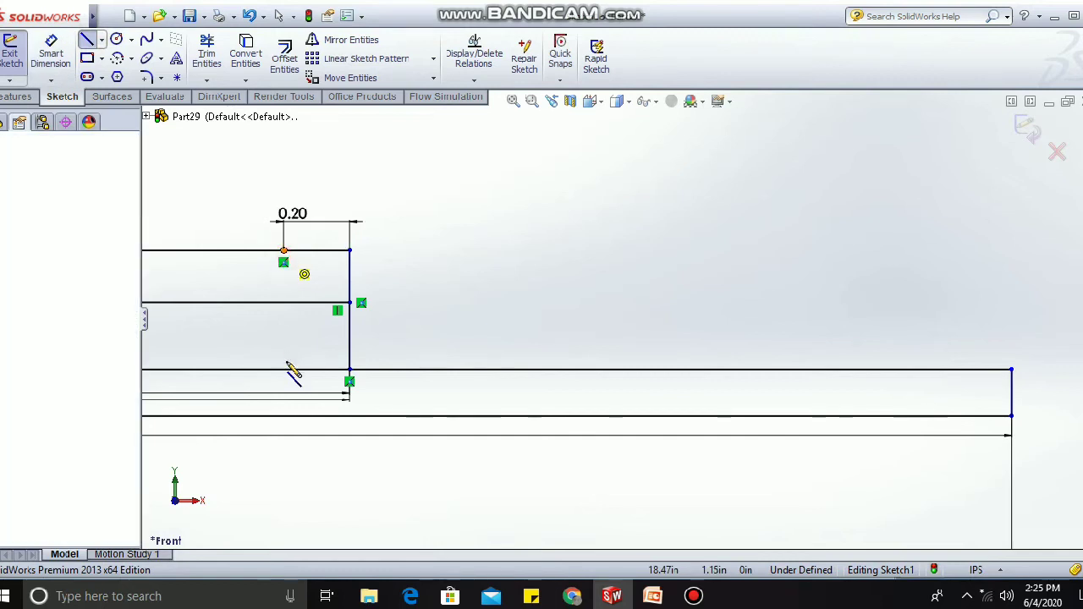
{"action": "left_click", "coordinate": [284, 369]}
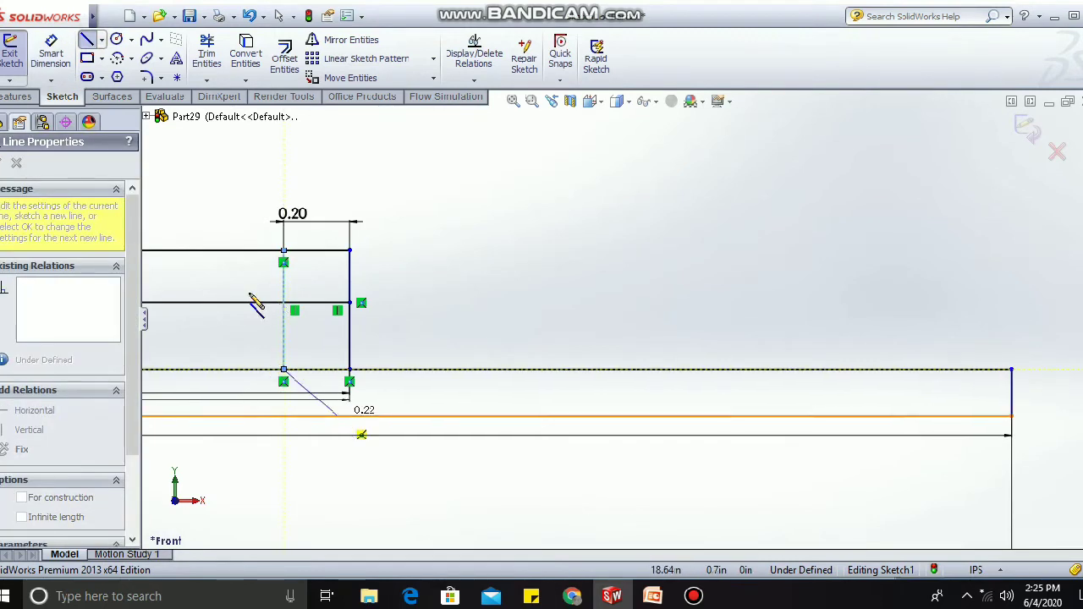
{"action": "left_click", "coordinate": [88, 40]}
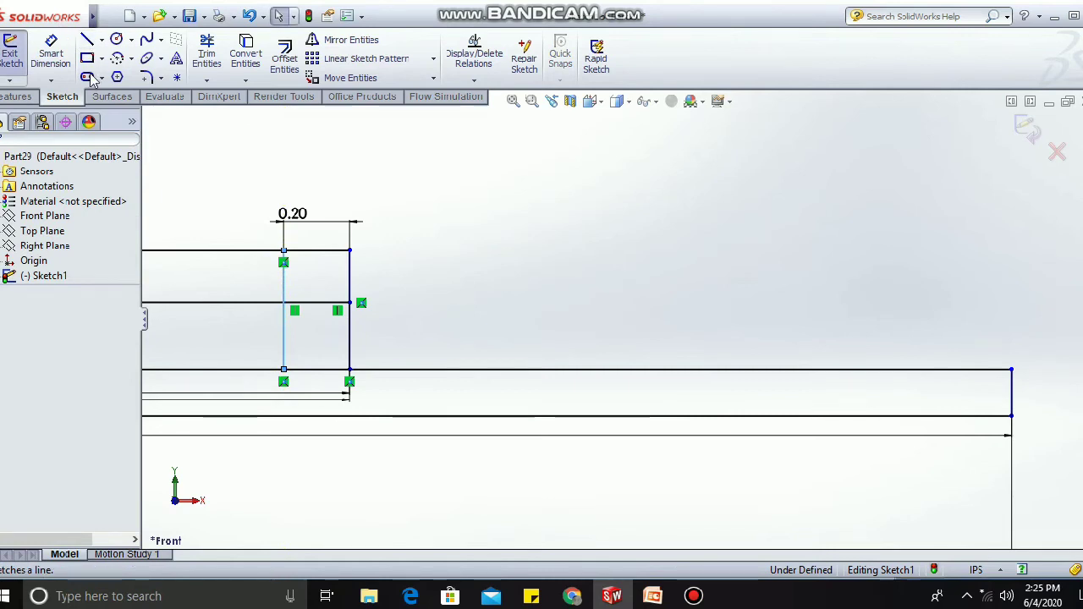
{"action": "scroll", "coordinate": [184, 264], "scroll_direction": "up", "scroll_amount": 2}
{"action": "scroll", "coordinate": [378, 373], "scroll_direction": "up", "scroll_amount": 8}
{"action": "scroll", "coordinate": [379, 379], "scroll_direction": "up", "scroll_amount": 5}
{"action": "scroll", "coordinate": [358, 358], "scroll_direction": "down", "scroll_amount": 2}
{"action": "scroll", "coordinate": [366, 323], "scroll_direction": "up", "scroll_amount": 2}
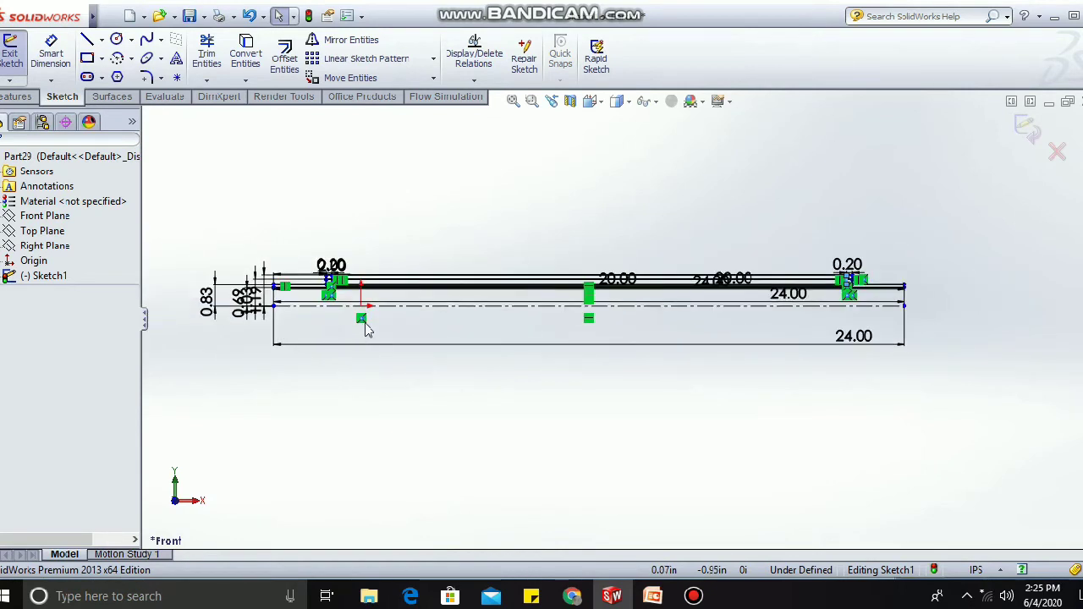
{"action": "left_click", "coordinate": [33, 100]}
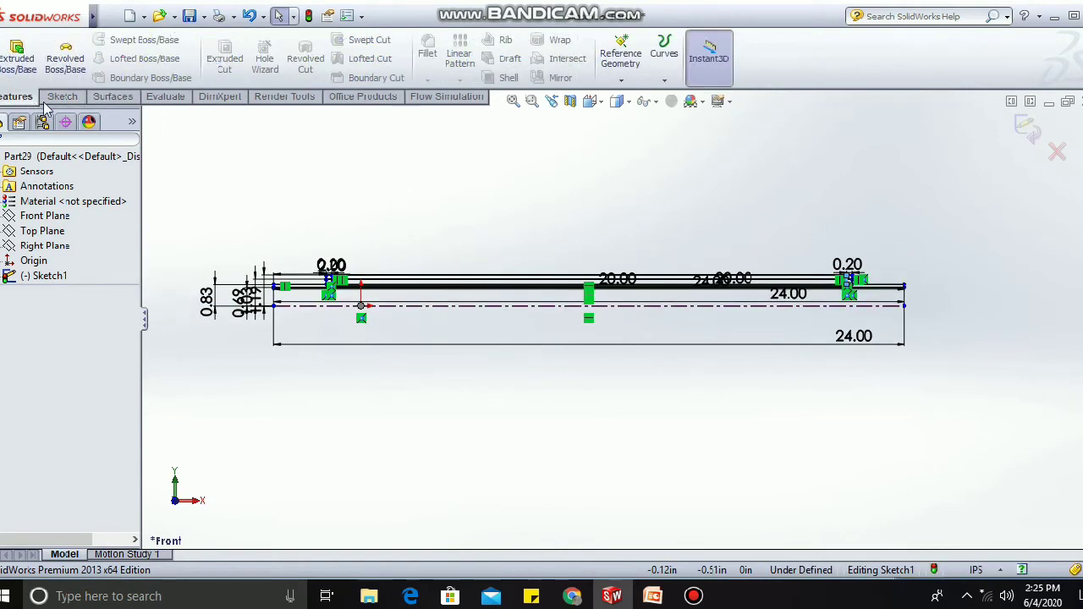
{"action": "scroll", "coordinate": [610, 311], "scroll_direction": "down", "scroll_amount": 1}
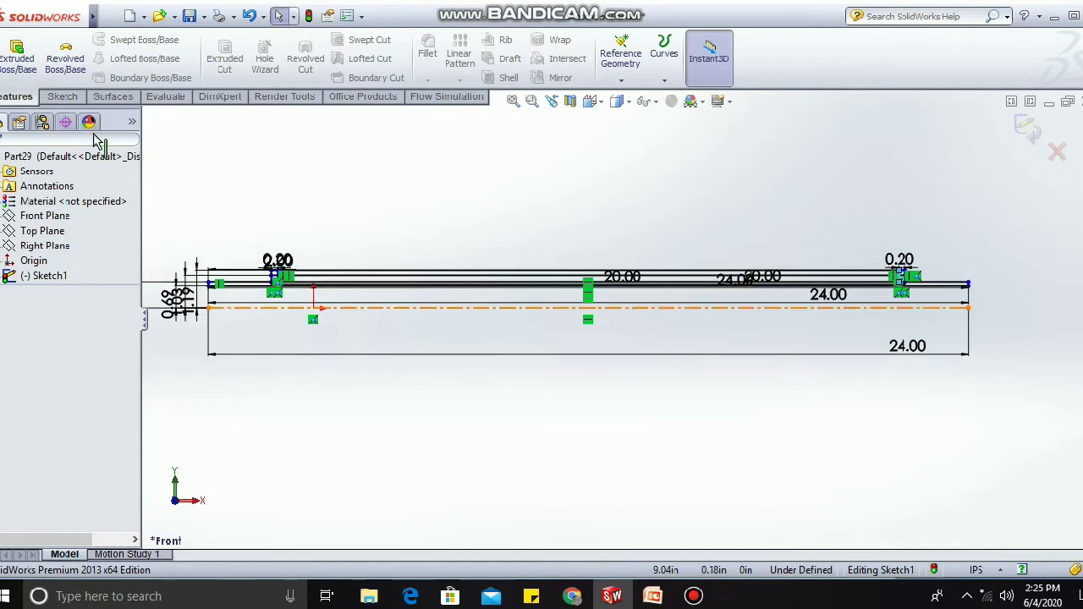
{"action": "left_click", "coordinate": [61, 56]}
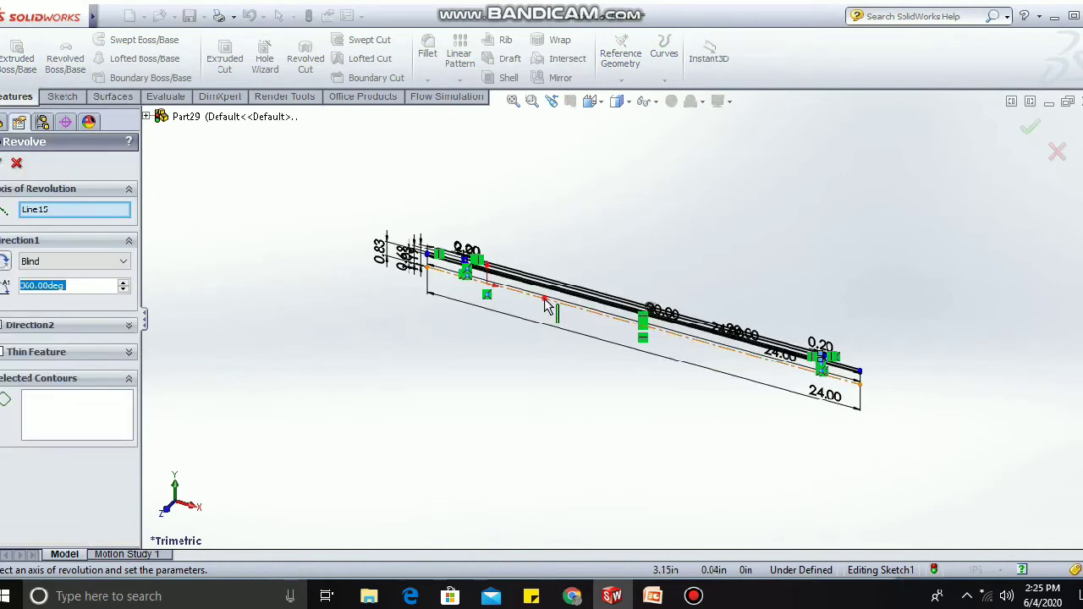
{"action": "left_click", "coordinate": [617, 320]}
{"action": "scroll", "coordinate": [621, 322], "scroll_direction": "down", "scroll_amount": 5}
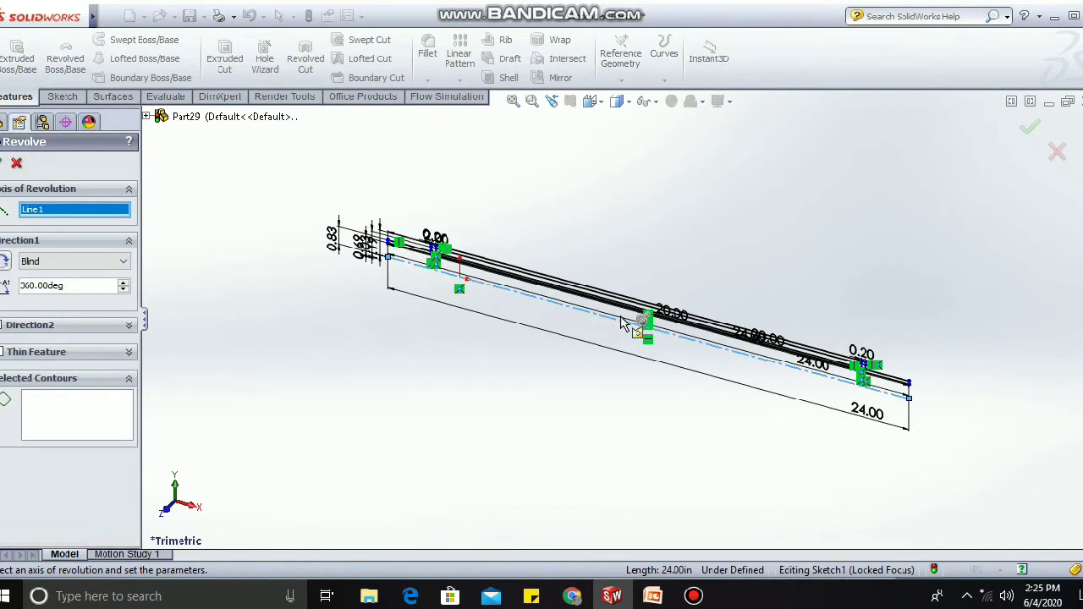
{"action": "scroll", "coordinate": [620, 322], "scroll_direction": "down", "scroll_amount": 3}
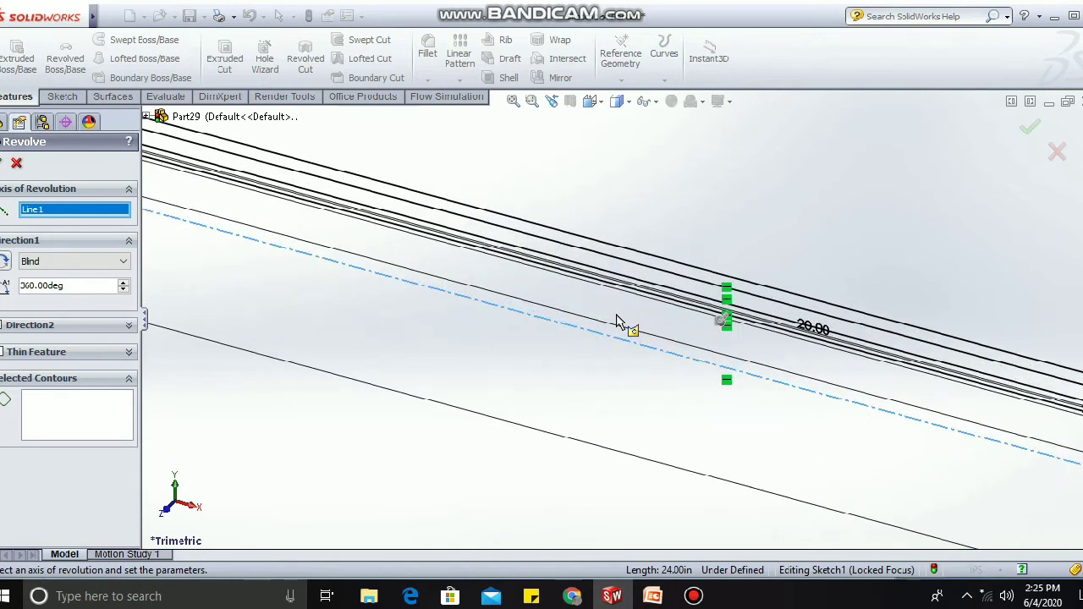
{"action": "left_click", "coordinate": [645, 279]}
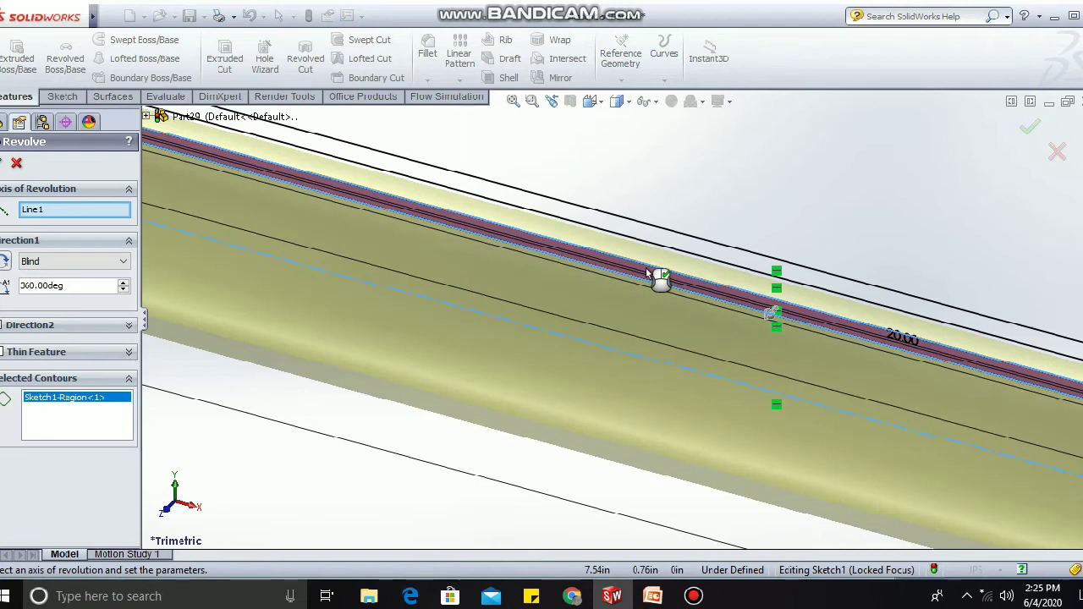
{"action": "left_click", "coordinate": [660, 243]}
{"action": "scroll", "coordinate": [233, 233], "scroll_direction": "up", "scroll_amount": 5}
{"action": "scroll", "coordinate": [363, 229], "scroll_direction": "down", "scroll_amount": 2}
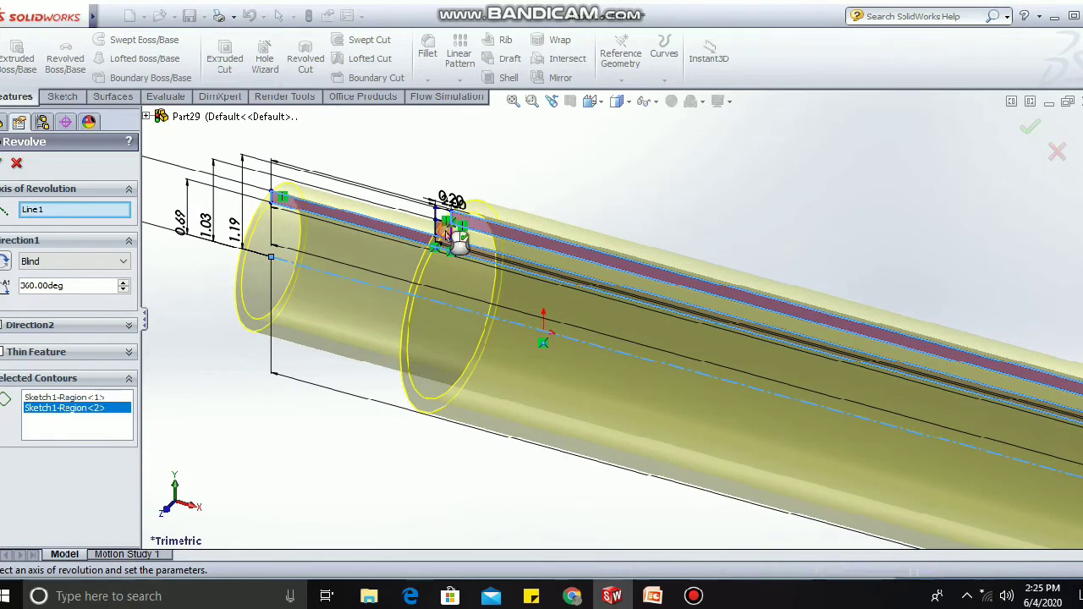
{"action": "left_click", "coordinate": [447, 235]}
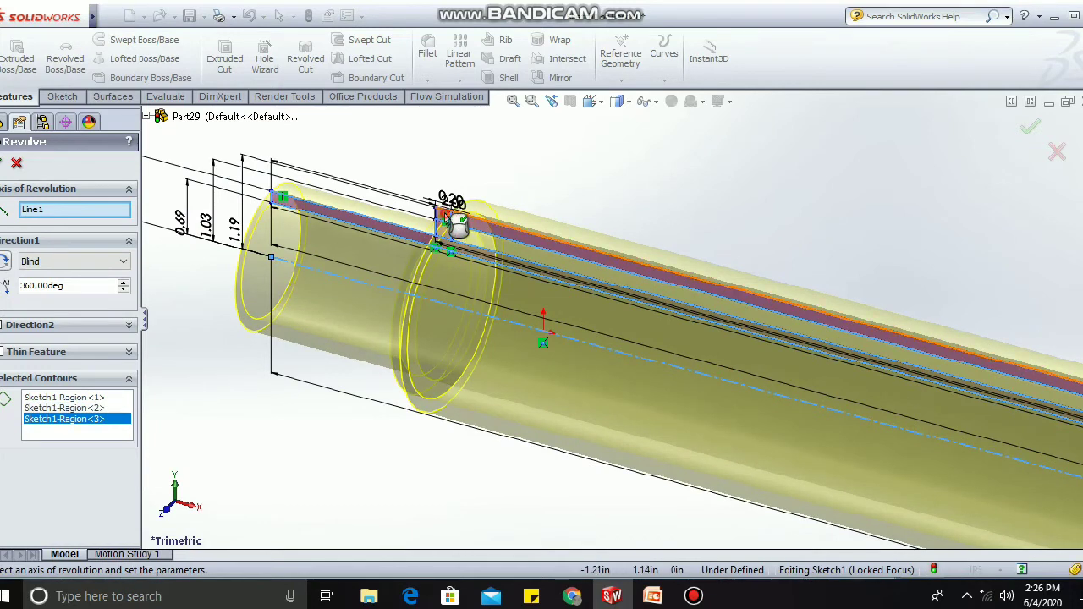
{"action": "left_click", "coordinate": [704, 352]}
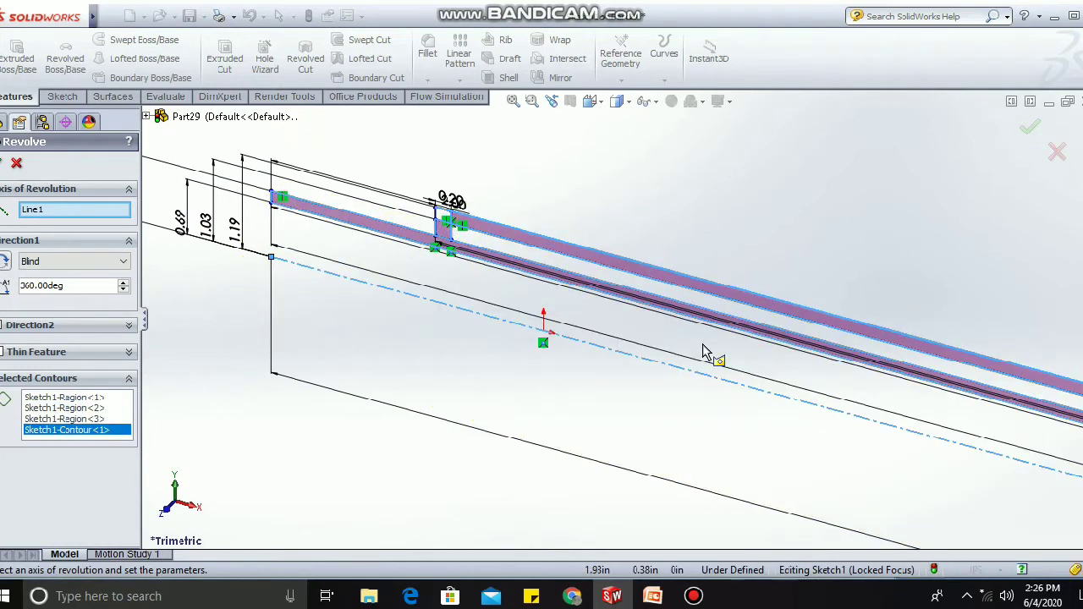
{"action": "left_click", "coordinate": [445, 220]}
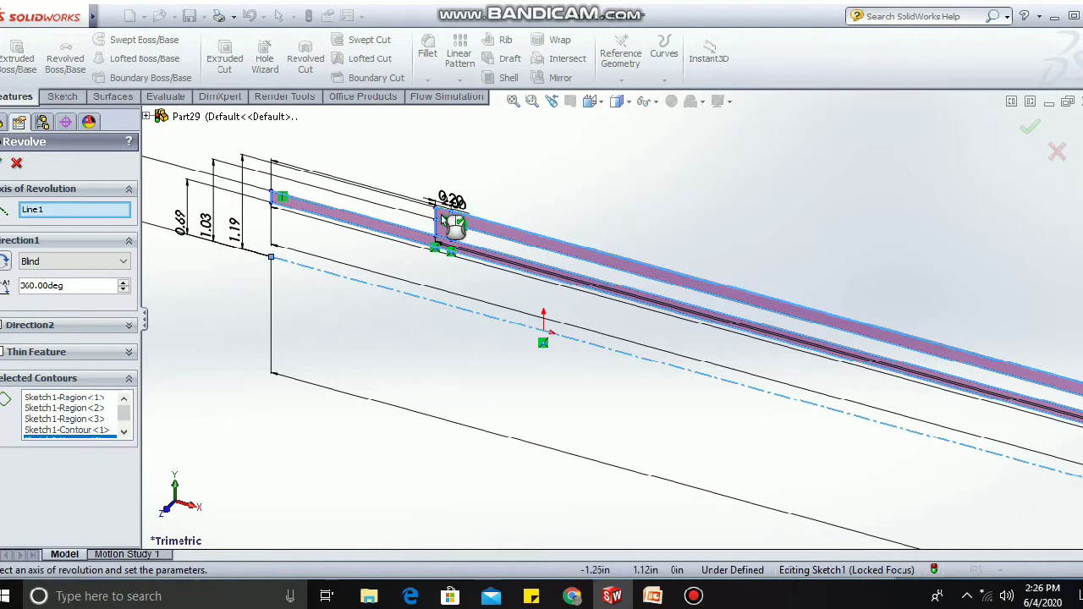
{"action": "left_click", "coordinate": [512, 325]}
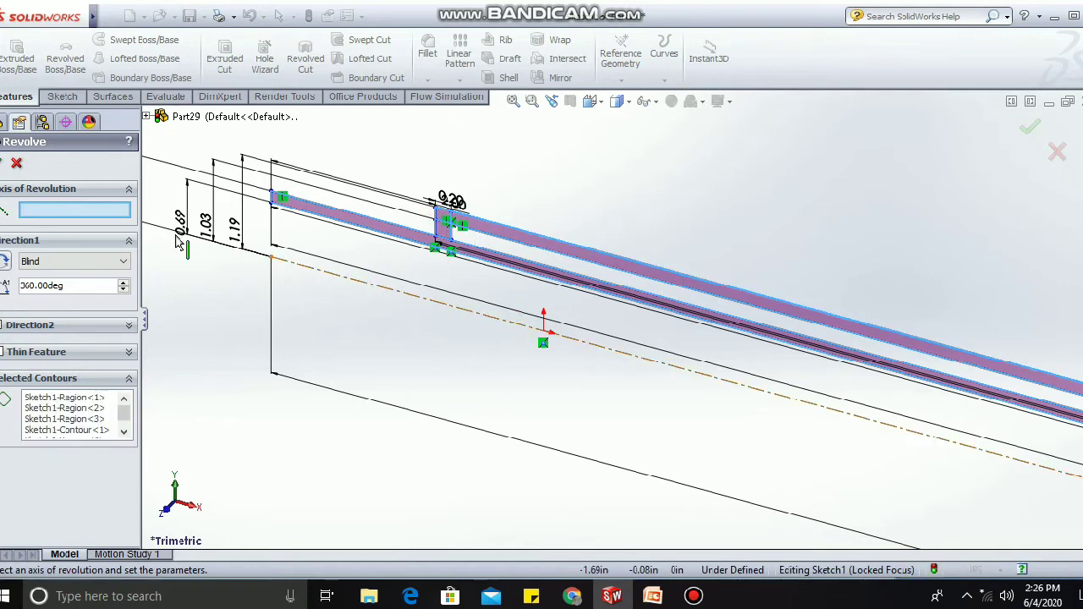
{"action": "left_click", "coordinate": [17, 162]}
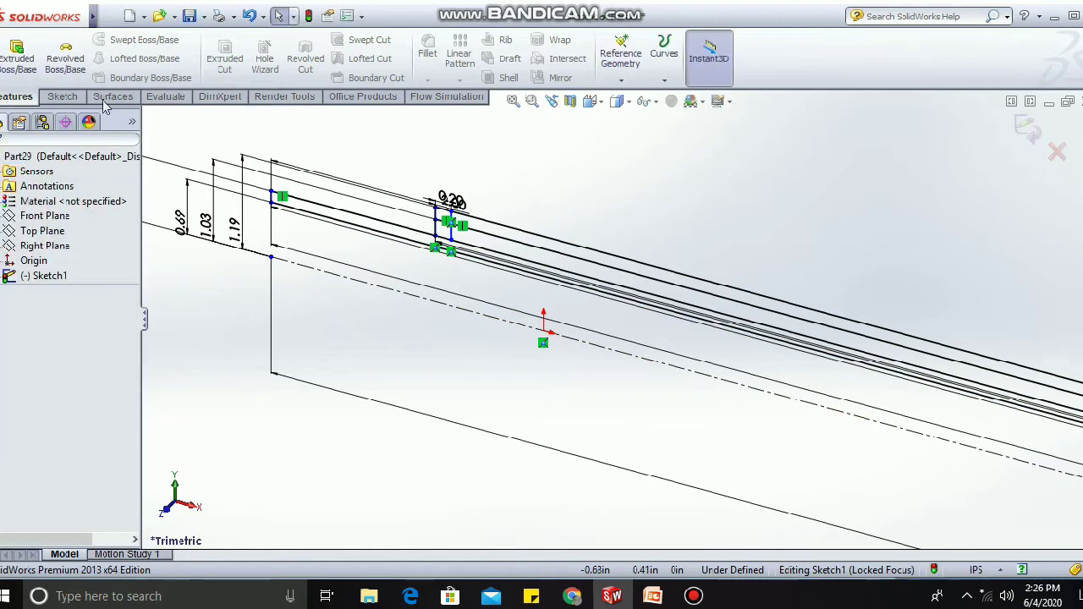
Set up a 360° revolve about the sketch centerline using the inner pipe wall, outer pipe wall and left end cap contours.
{"action": "left_click", "coordinate": [80, 75]}
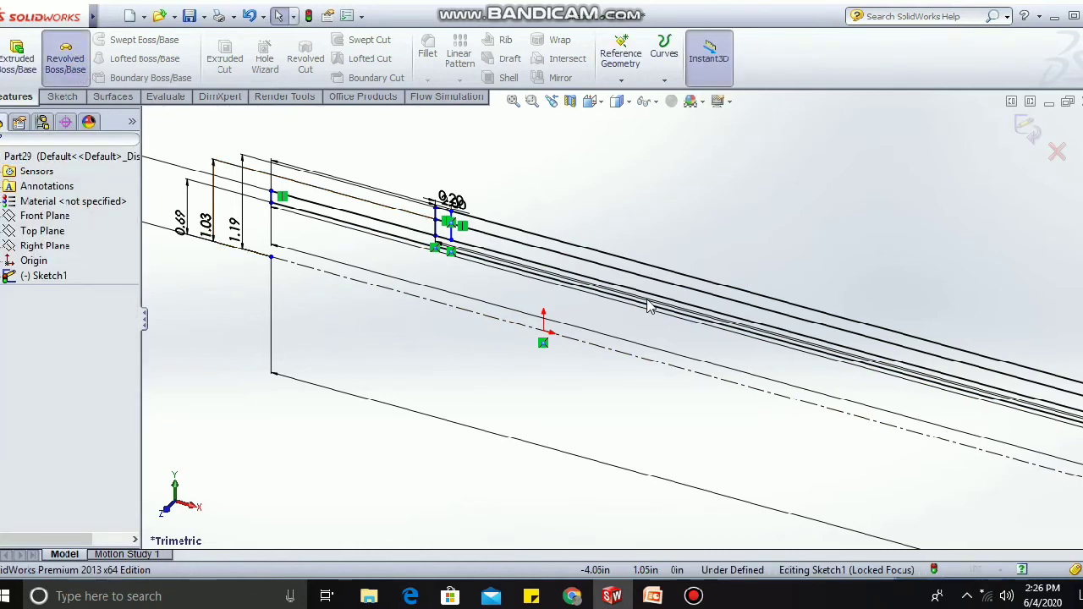
{"action": "left_click", "coordinate": [711, 378]}
{"action": "left_click", "coordinate": [744, 330]}
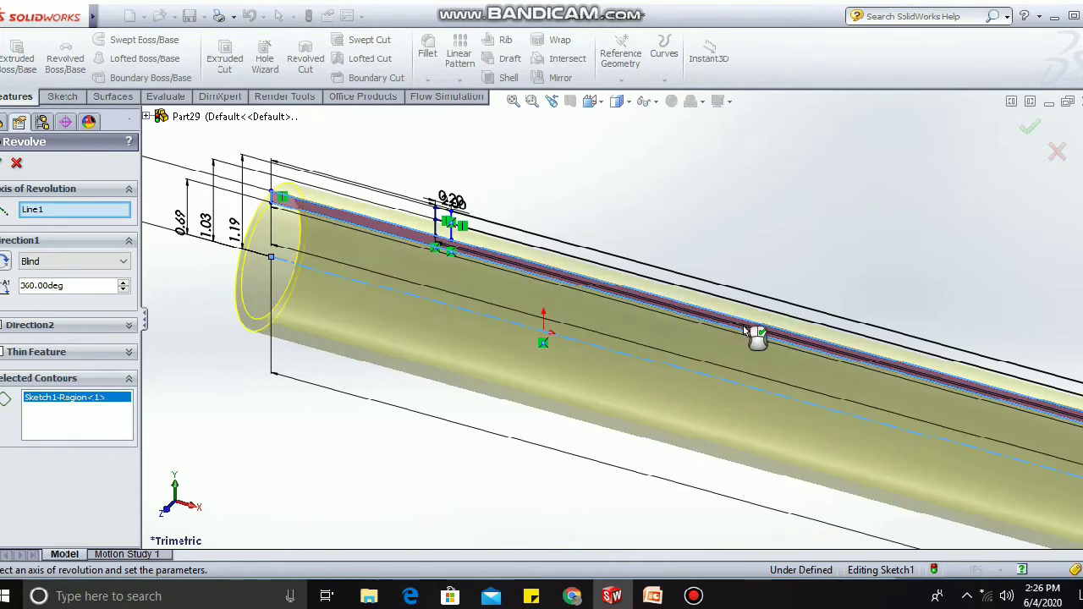
{"action": "left_click", "coordinate": [750, 300]}
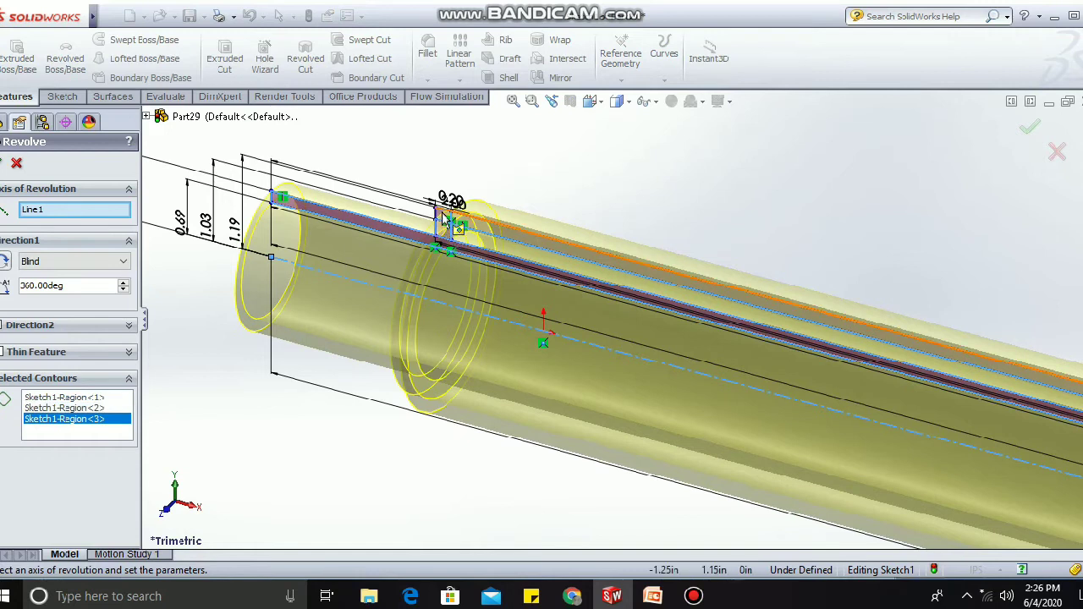
{"action": "scroll", "coordinate": [446, 222], "scroll_direction": "down", "scroll_amount": 2}
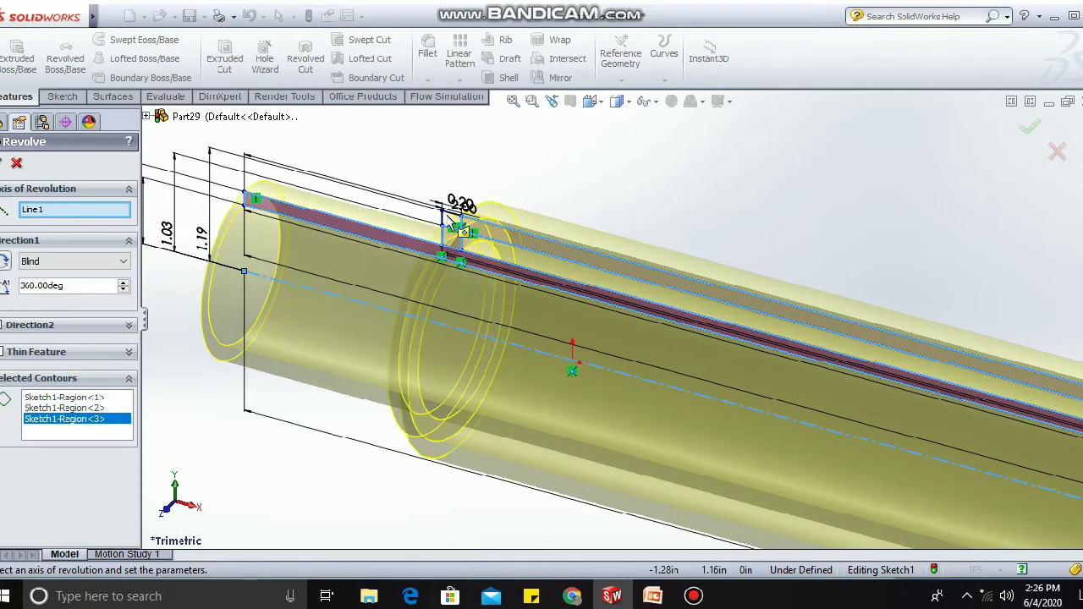
{"action": "scroll", "coordinate": [479, 239], "scroll_direction": "down", "scroll_amount": 1}
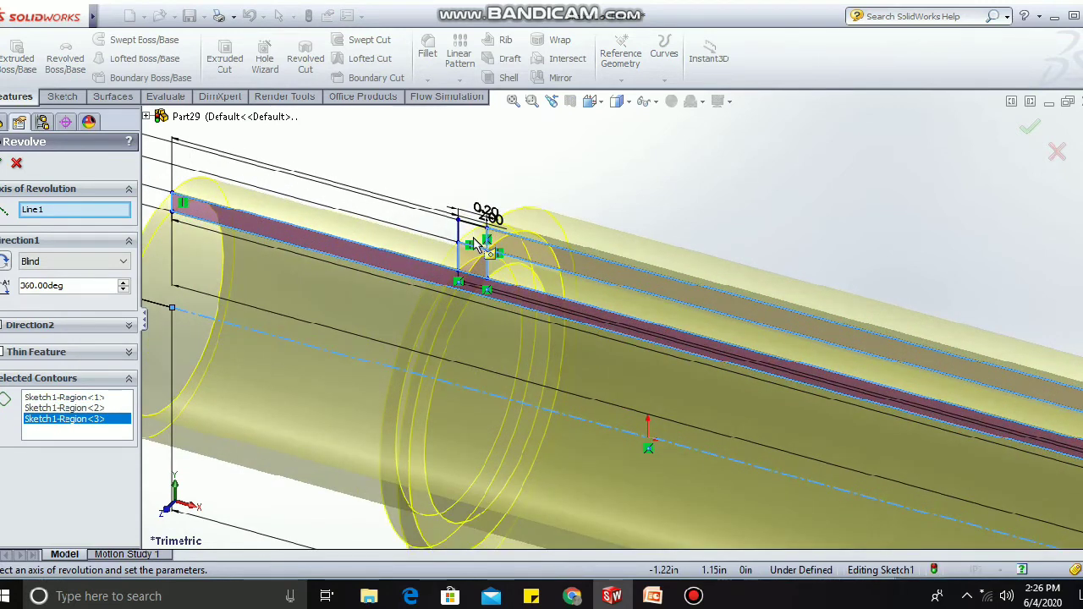
{"action": "scroll", "coordinate": [489, 265], "scroll_direction": "down", "scroll_amount": 1}
{"action": "scroll", "coordinate": [489, 265], "scroll_direction": "down", "scroll_amount": 1}
{"action": "scroll", "coordinate": [493, 242], "scroll_direction": "down", "scroll_amount": 1}
{"action": "left_click", "coordinate": [500, 222]}
Add both contours of the right end cap to the revolve selection and create the 360° revolve.
{"action": "scroll", "coordinate": [652, 290], "scroll_direction": "up", "scroll_amount": 3}
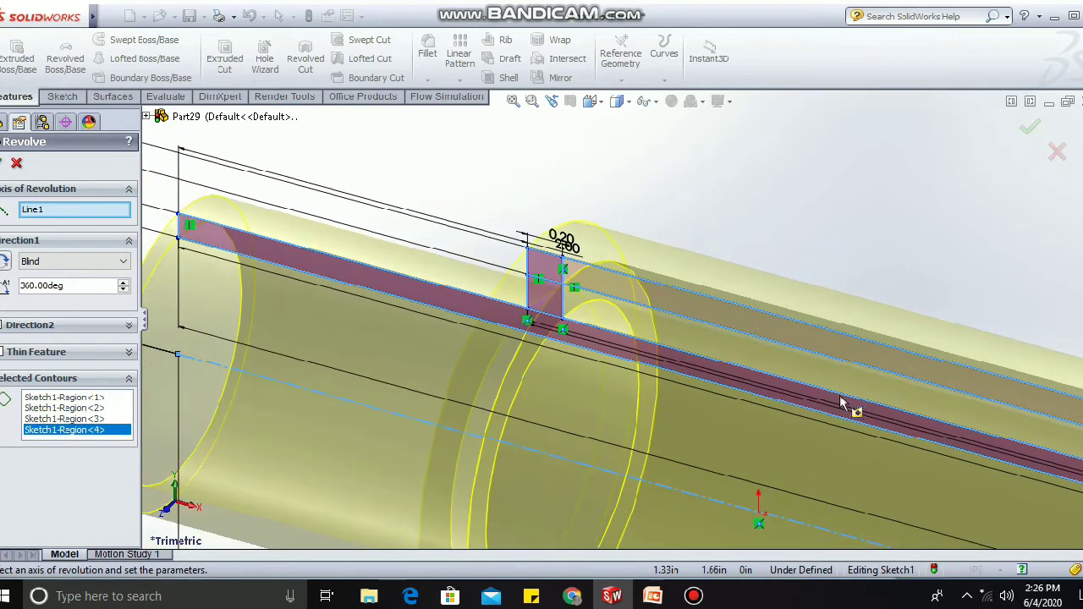
{"action": "scroll", "coordinate": [840, 403], "scroll_direction": "up", "scroll_amount": 3}
{"action": "scroll", "coordinate": [1010, 459], "scroll_direction": "down", "scroll_amount": 2}
{"action": "scroll", "coordinate": [1016, 433], "scroll_direction": "up", "scroll_amount": 2}
{"action": "scroll", "coordinate": [1012, 430], "scroll_direction": "down", "scroll_amount": 1}
{"action": "scroll", "coordinate": [854, 365], "scroll_direction": "down", "scroll_amount": 7}
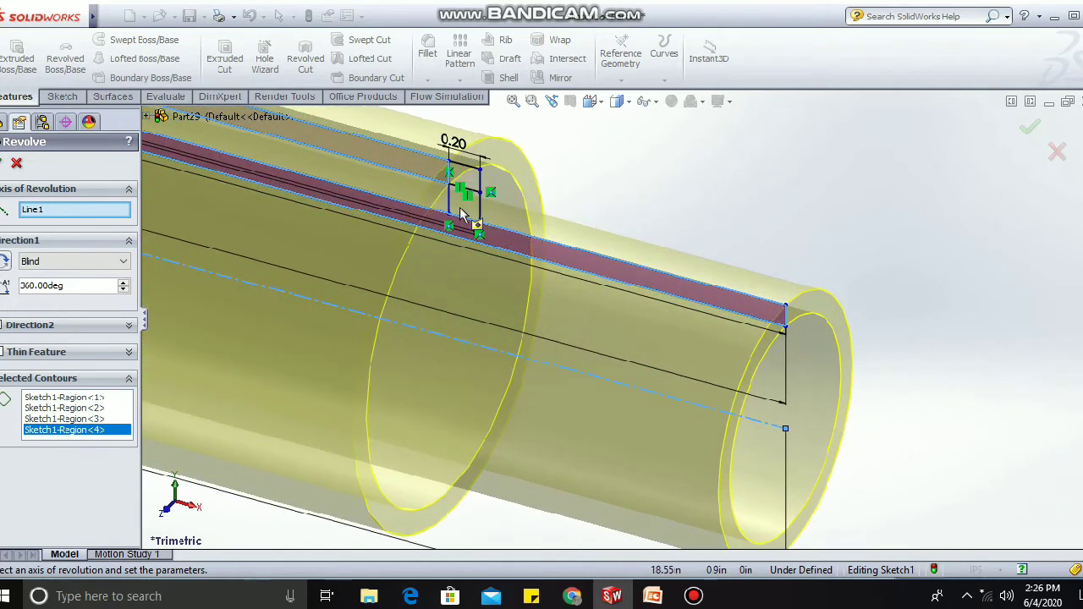
{"action": "scroll", "coordinate": [476, 215], "scroll_direction": "down", "scroll_amount": 3}
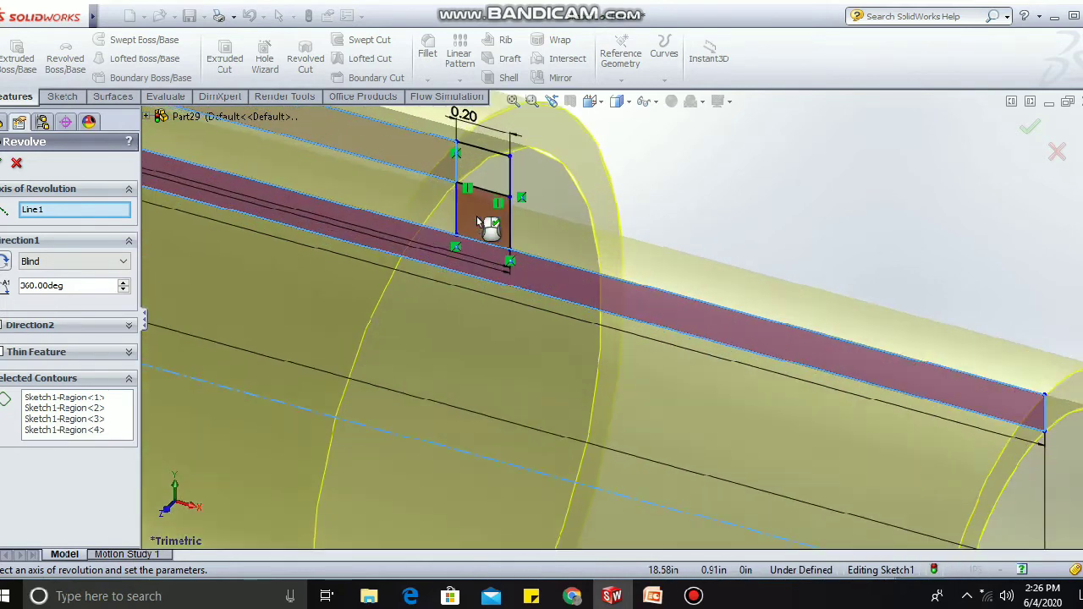
{"action": "left_click", "coordinate": [478, 218]}
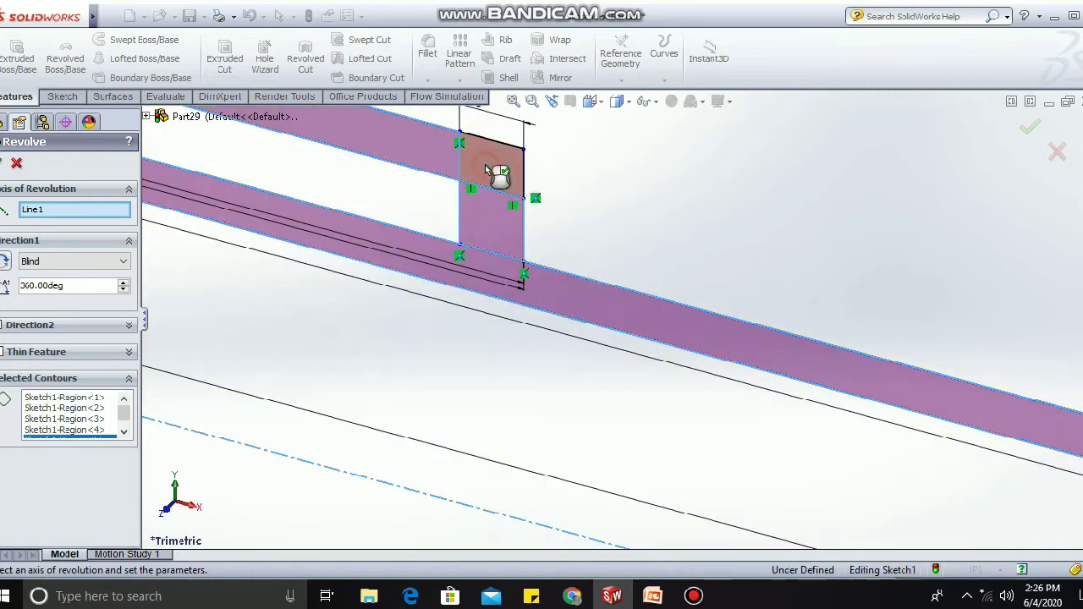
{"action": "left_click", "coordinate": [486, 167]}
{"action": "scroll", "coordinate": [618, 172], "scroll_direction": "up", "scroll_amount": 5}
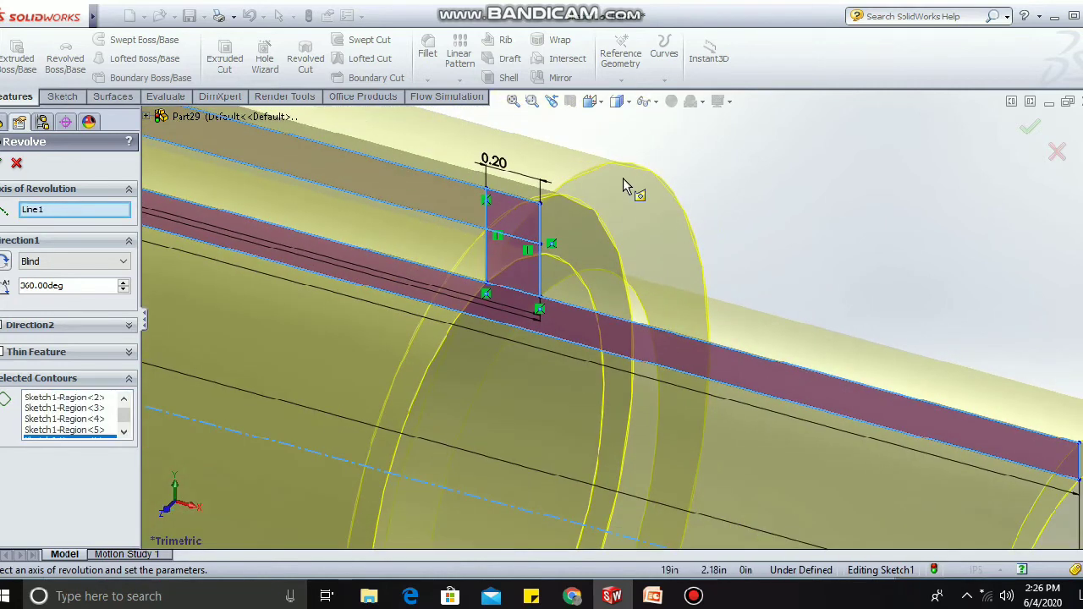
{"action": "scroll", "coordinate": [560, 381], "scroll_direction": "up", "scroll_amount": 3}
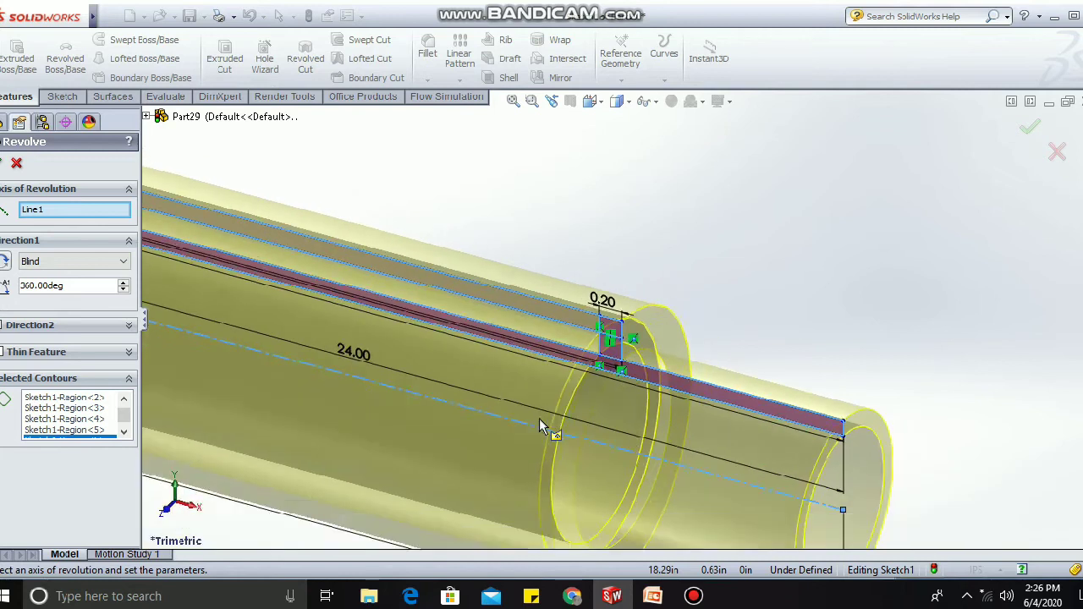
{"action": "scroll", "coordinate": [539, 419], "scroll_direction": "up", "scroll_amount": 2}
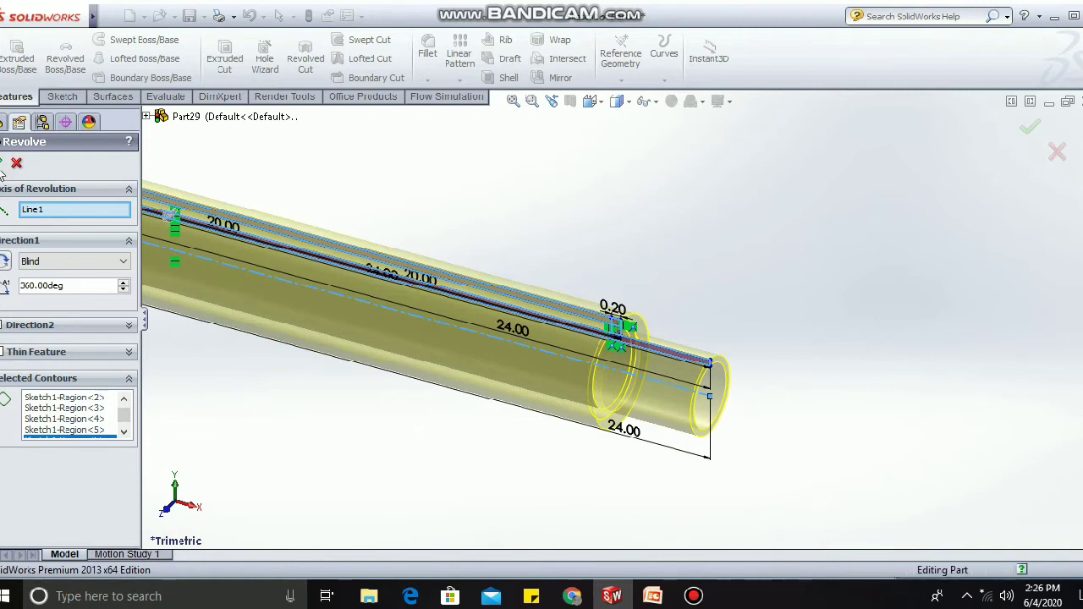
{"action": "left_click", "coordinate": [2, 164]}
Create a reference plane offset 4.19 in above the Top Plane, checking the heat exchanger dimensions on the PowerPoint slide.
{"action": "scroll", "coordinate": [216, 288], "scroll_direction": "up", "scroll_amount": 2}
{"action": "middle_click_drag", "start_coordinate": [349, 343], "coordinate": [521, 405]}
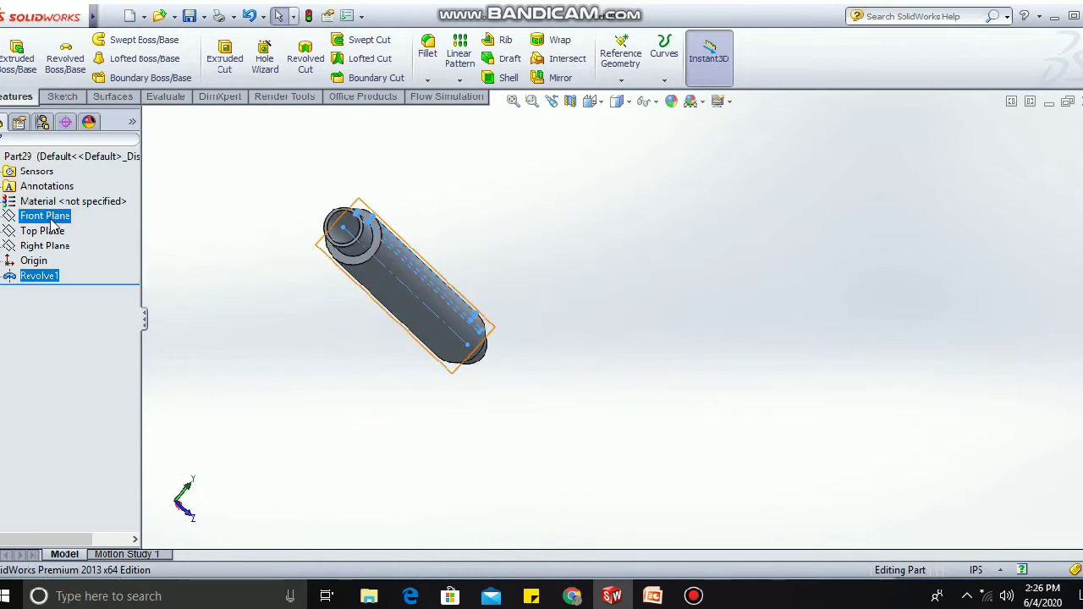
{"action": "left_click", "coordinate": [45, 216]}
{"action": "left_click", "coordinate": [67, 197]}
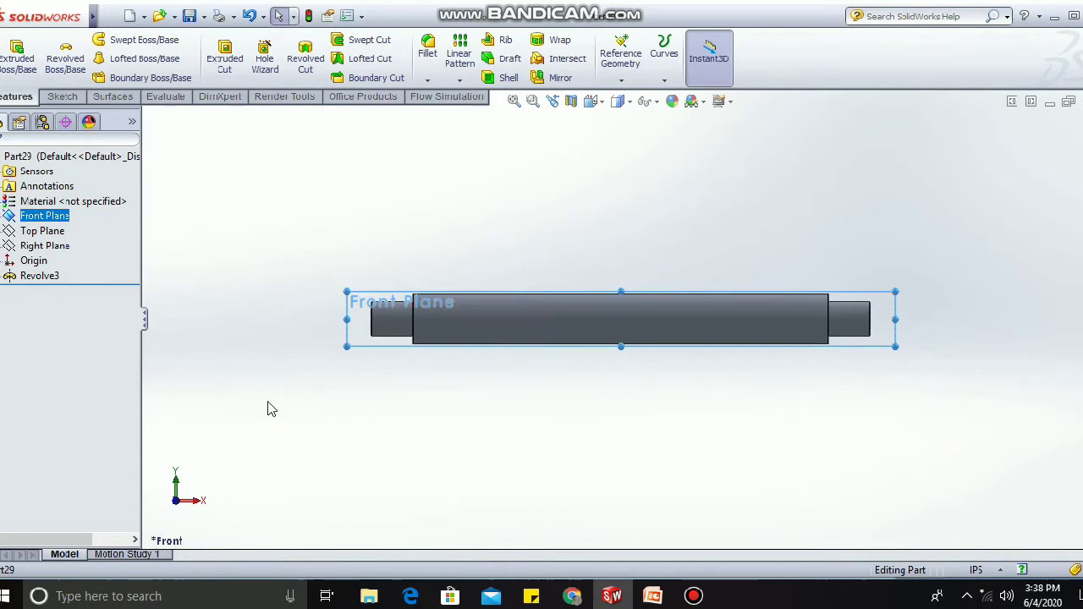
{"action": "left_click", "coordinate": [51, 231]}
{"action": "left_click", "coordinate": [633, 66]}
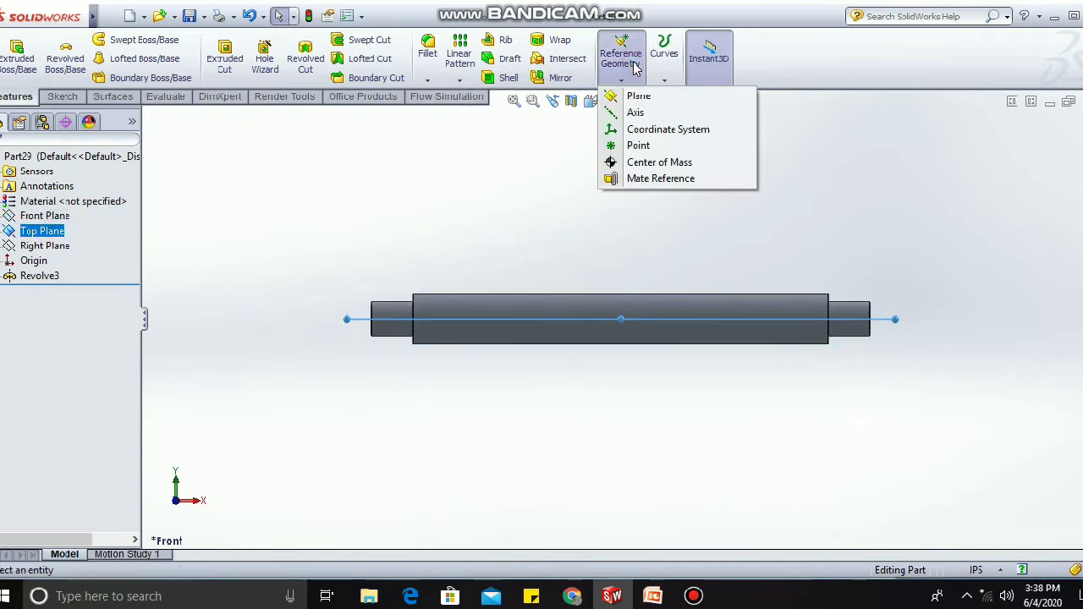
{"action": "left_click", "coordinate": [647, 97]}
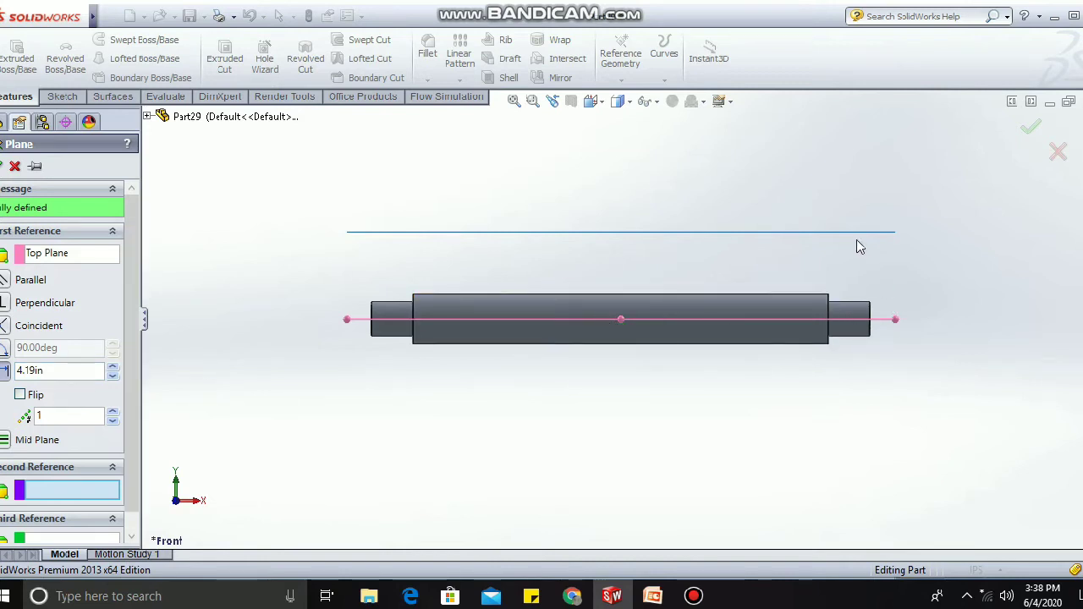
{"action": "left_click", "coordinate": [653, 596]}
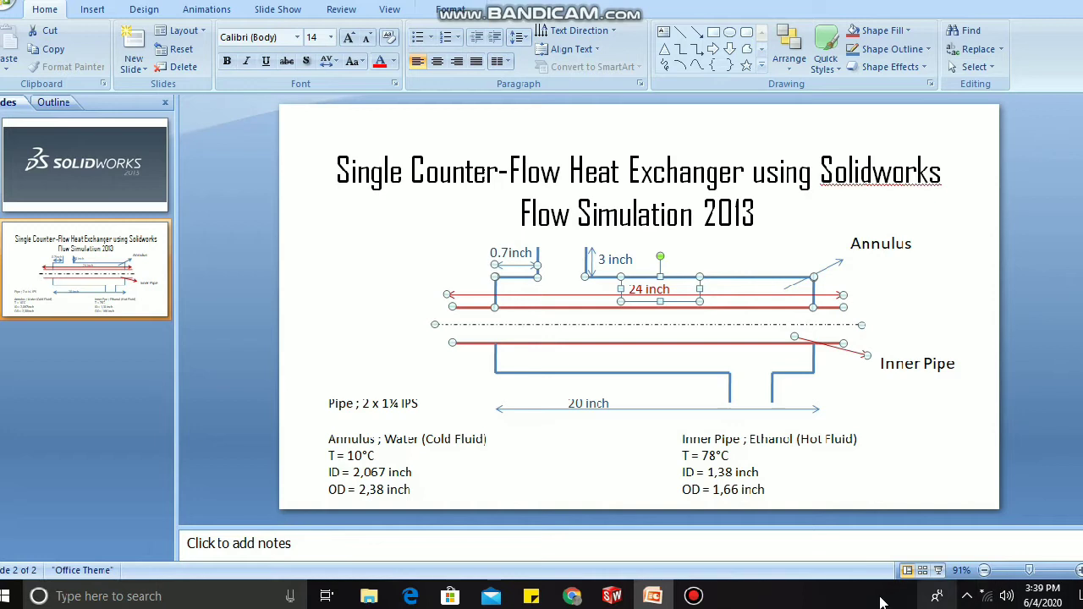
{"action": "left_click", "coordinate": [625, 599]}
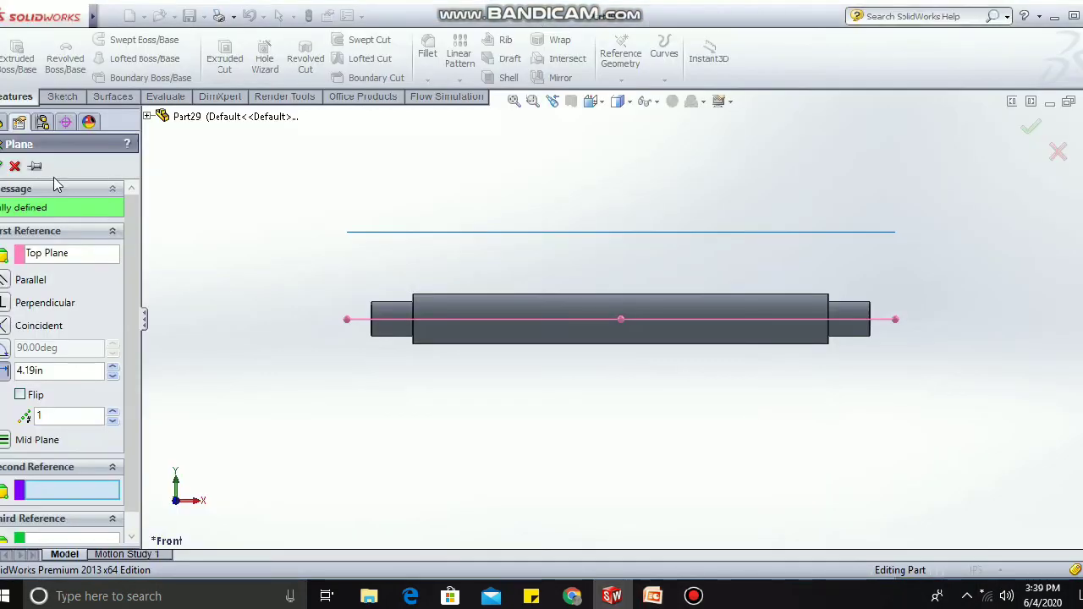
{"action": "left_click", "coordinate": [0, 167]}
Sketch a horizontal centerline about 3.25 in long on the Top Plane, running right along the pipe axis from the outer pipe's left edge.
{"action": "left_click", "coordinate": [39, 237]}
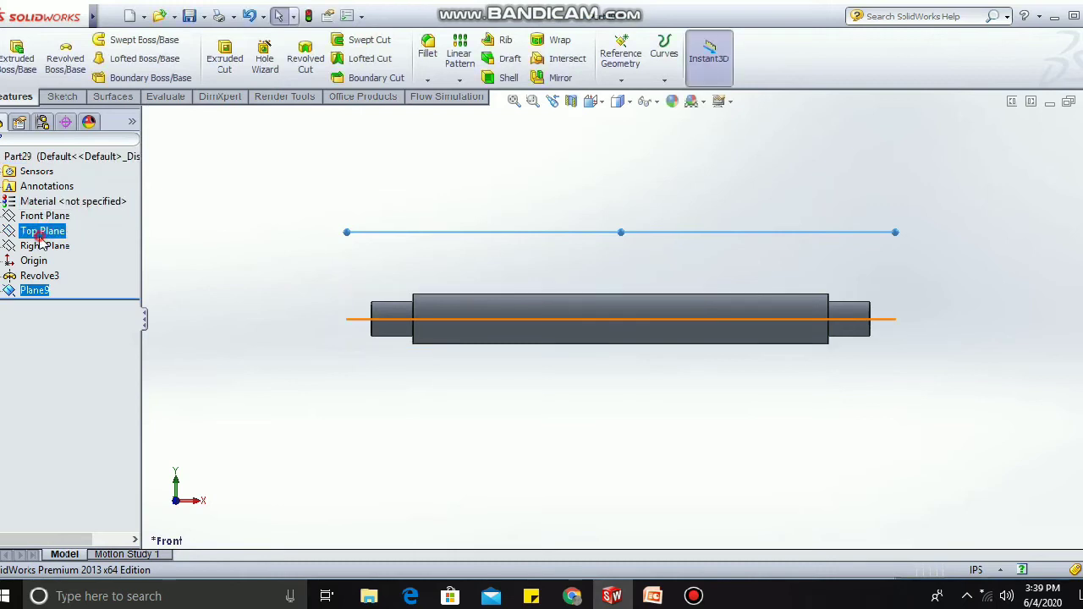
{"action": "left_click", "coordinate": [110, 213]}
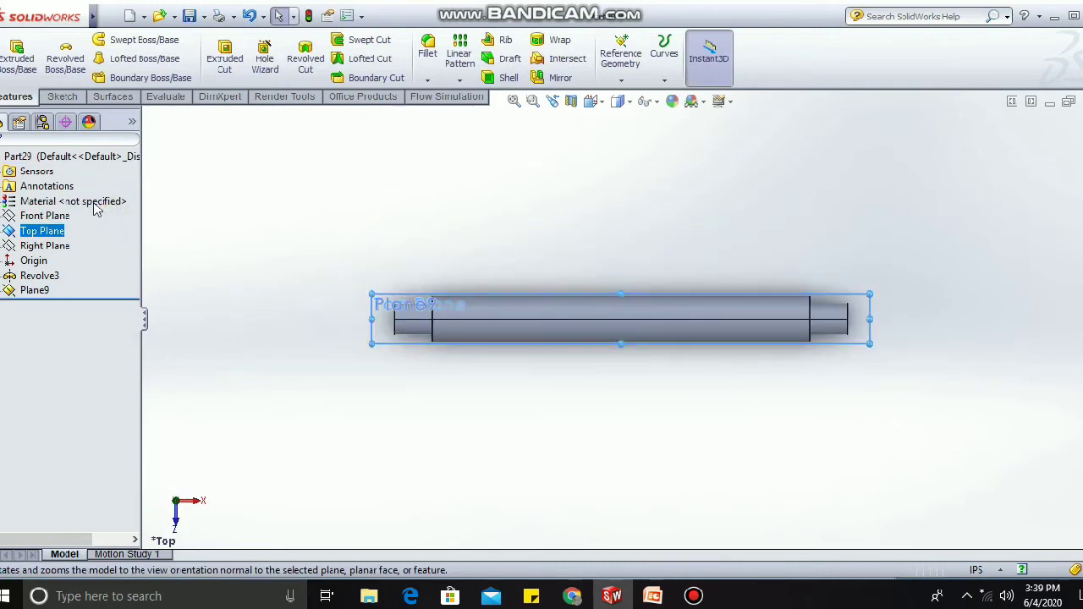
{"action": "left_click", "coordinate": [68, 95]}
{"action": "left_click", "coordinate": [100, 40]}
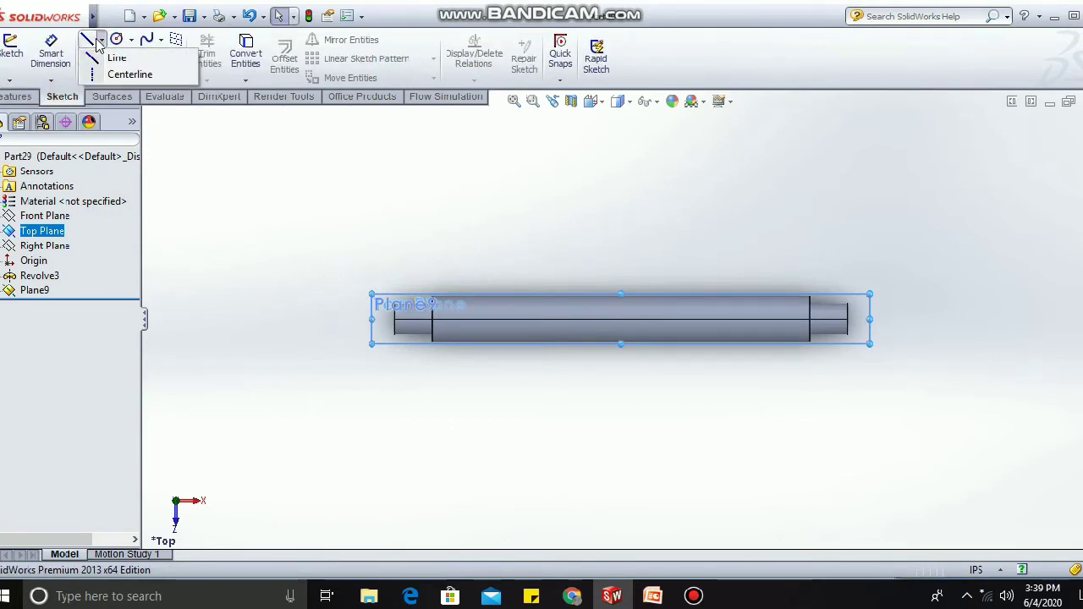
{"action": "left_click", "coordinate": [118, 74]}
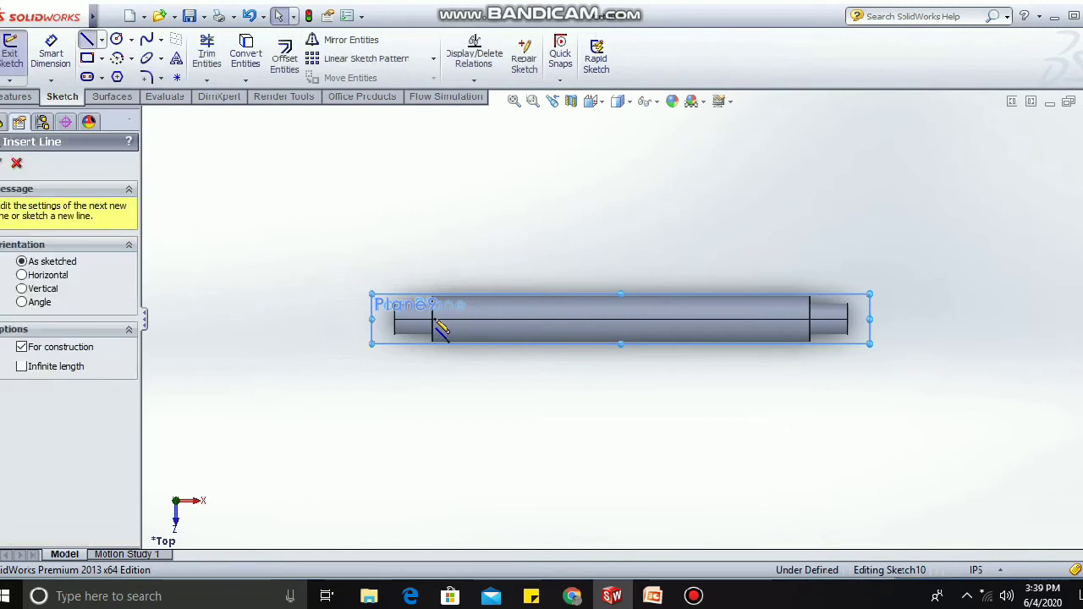
{"action": "left_click", "coordinate": [431, 319]}
{"action": "left_click", "coordinate": [495, 320]}
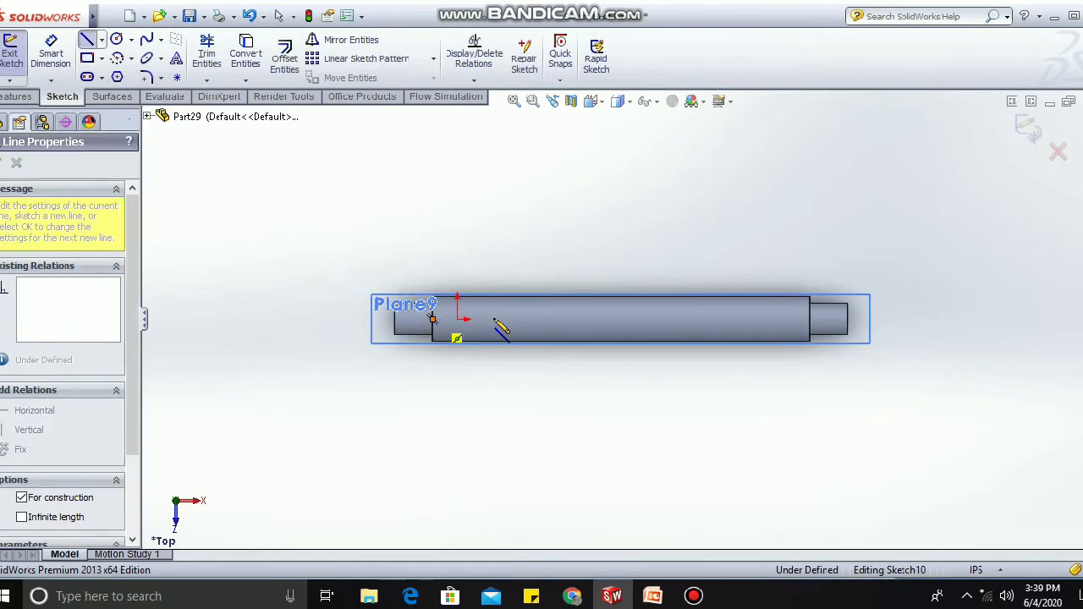
Dimension the horizontal centerline's length as 1.89 in.
{"action": "left_click", "coordinate": [53, 56]}
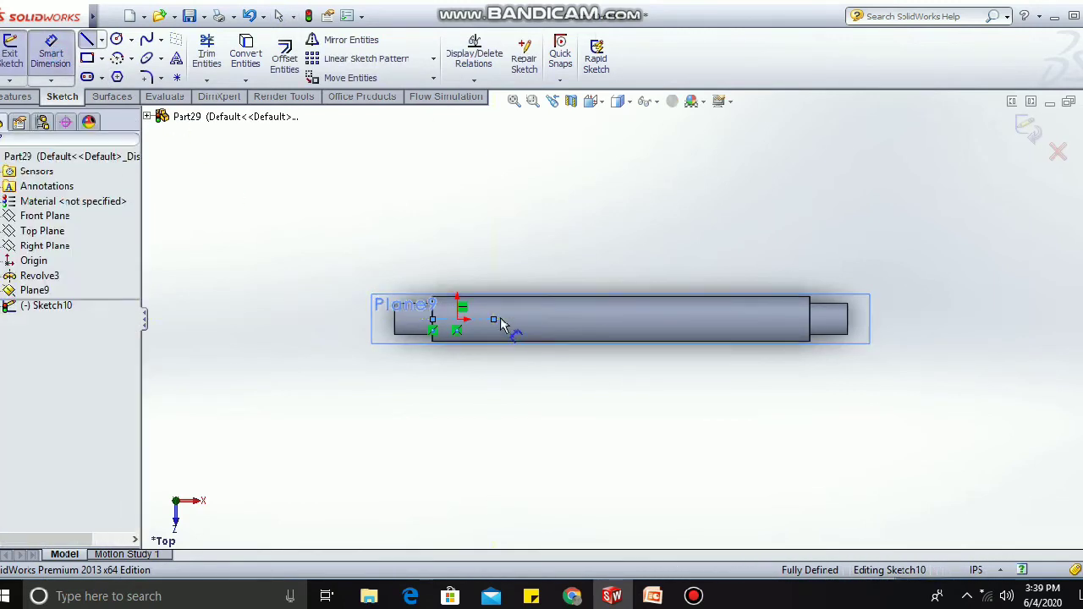
{"action": "left_click", "coordinate": [463, 319]}
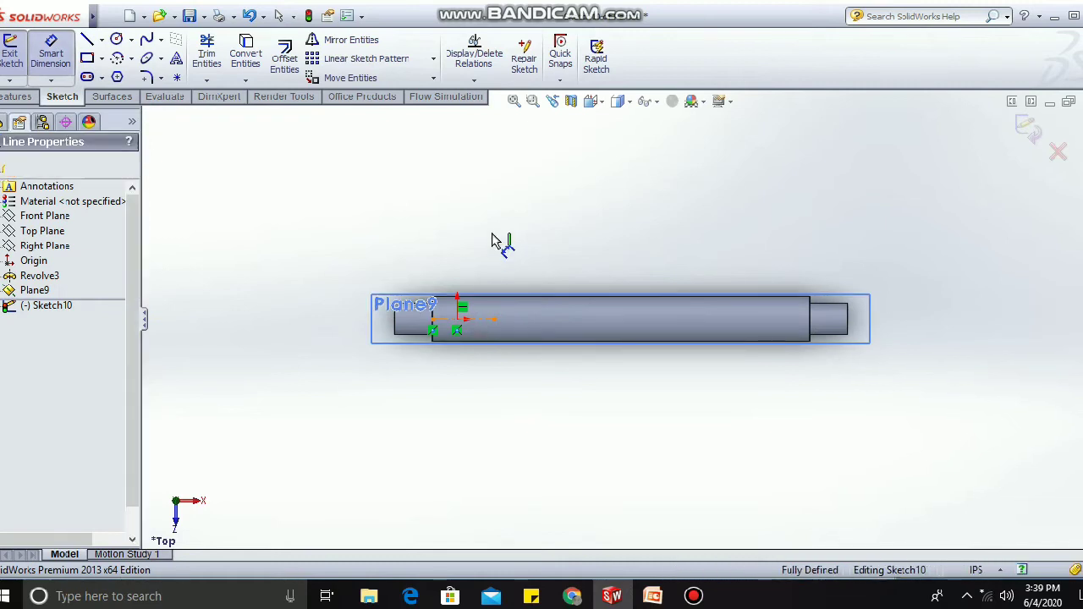
{"action": "left_click", "coordinate": [498, 241]}
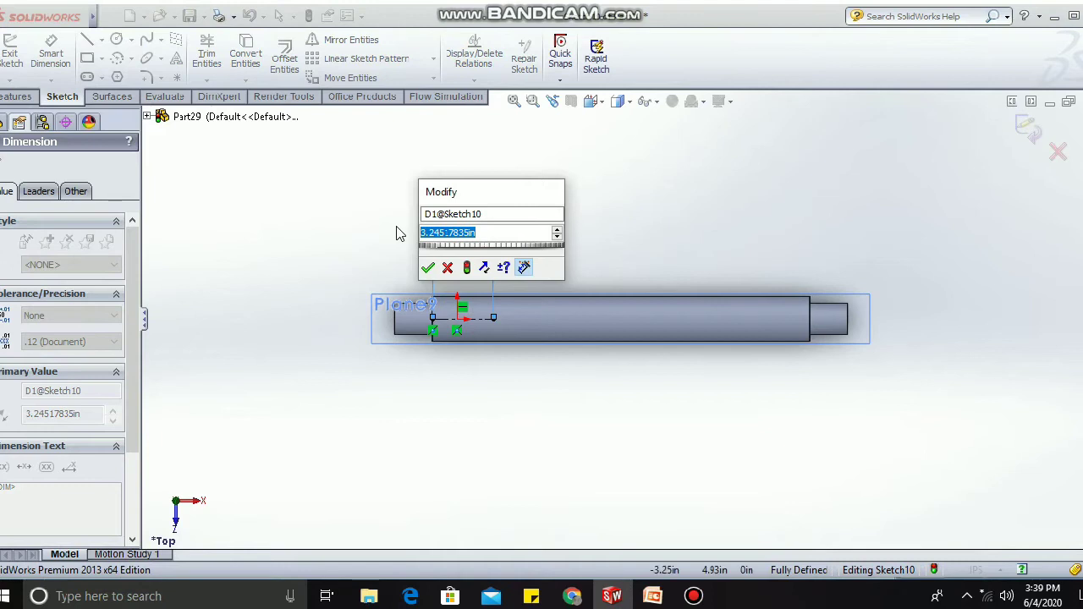
{"action": "key", "text": "BackSpace"}
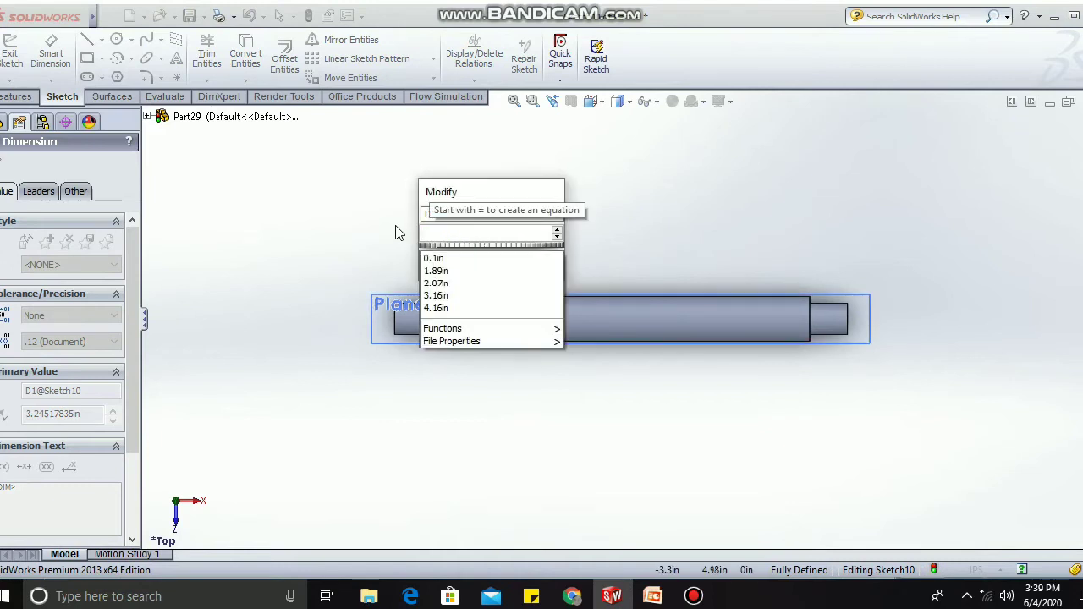
{"action": "type", "text": "1"}
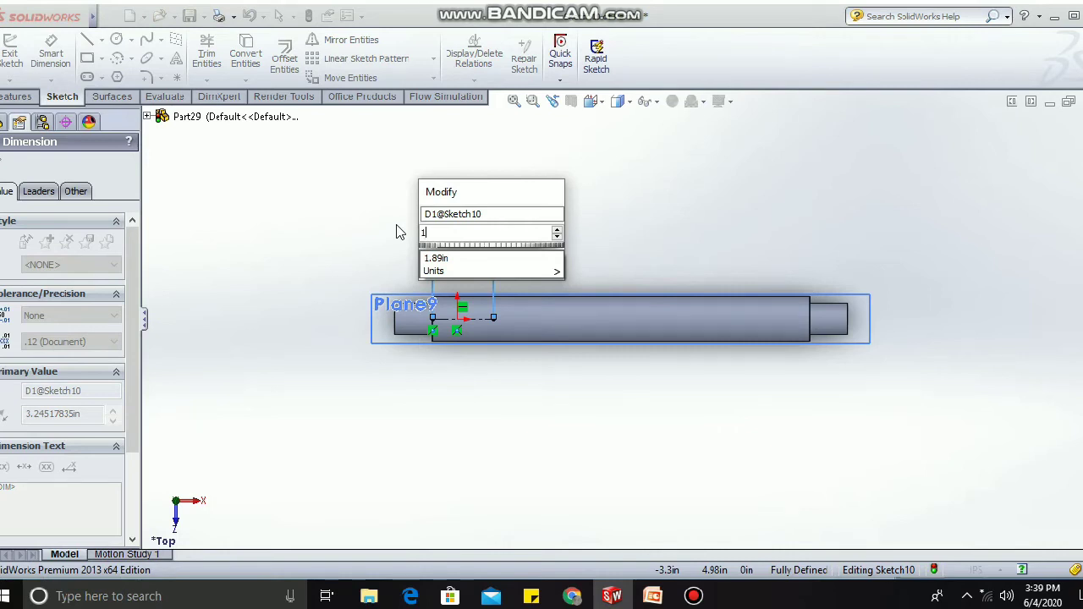
{"action": "type", "text": ".89"}
{"action": "key", "text": "Escape"}
{"action": "key", "text": "Escape"}
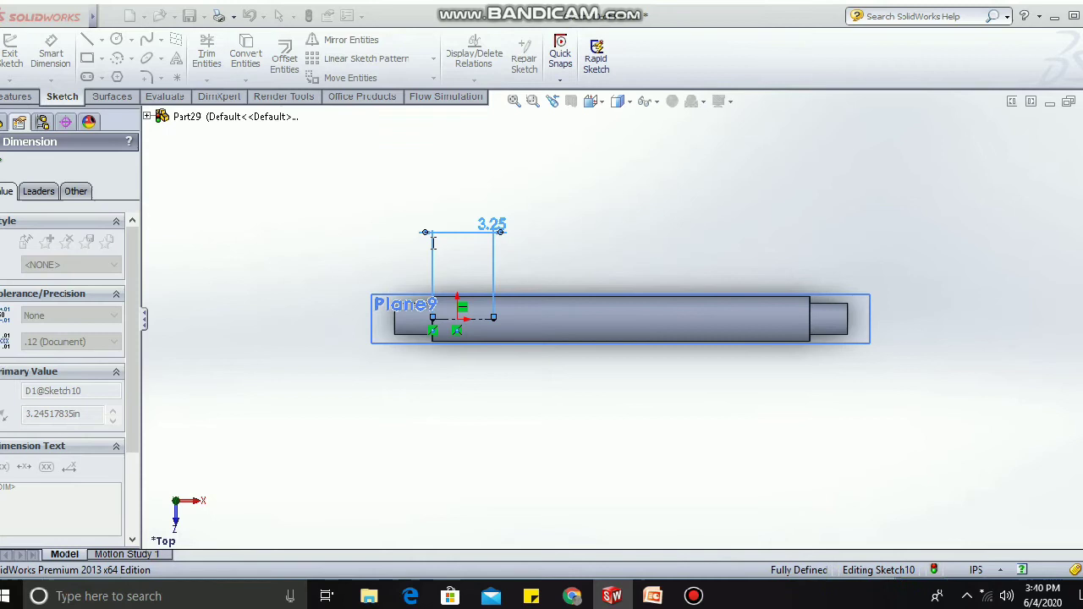
{"action": "left_click", "coordinate": [10, 164]}
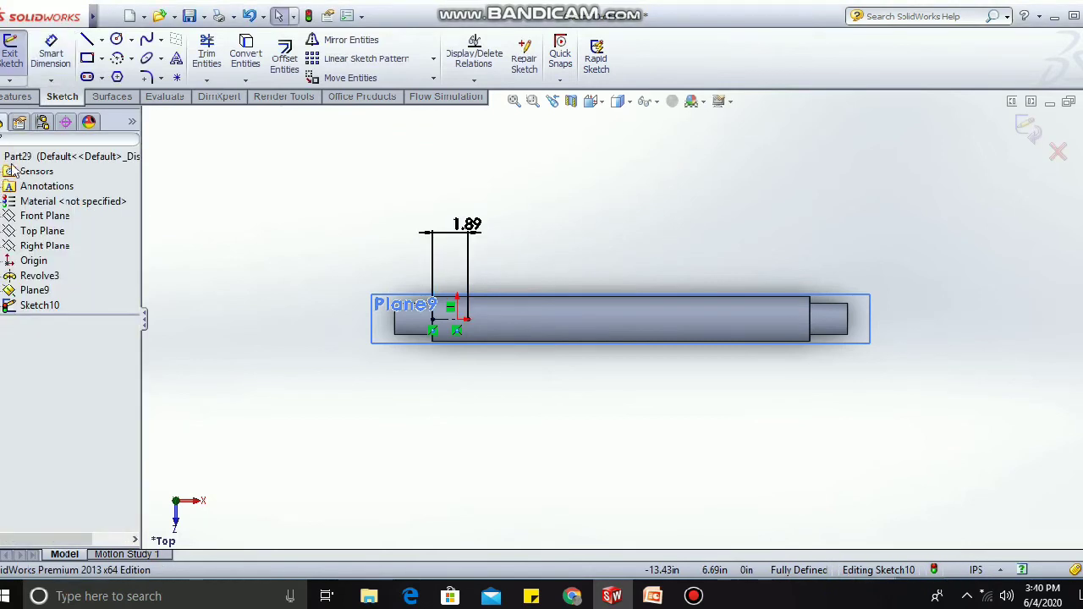
Sketch two concentric circles centred on the centerline's right endpoint, with radii of about 1.33 in and 0.98 in.
{"action": "left_click", "coordinate": [116, 41]}
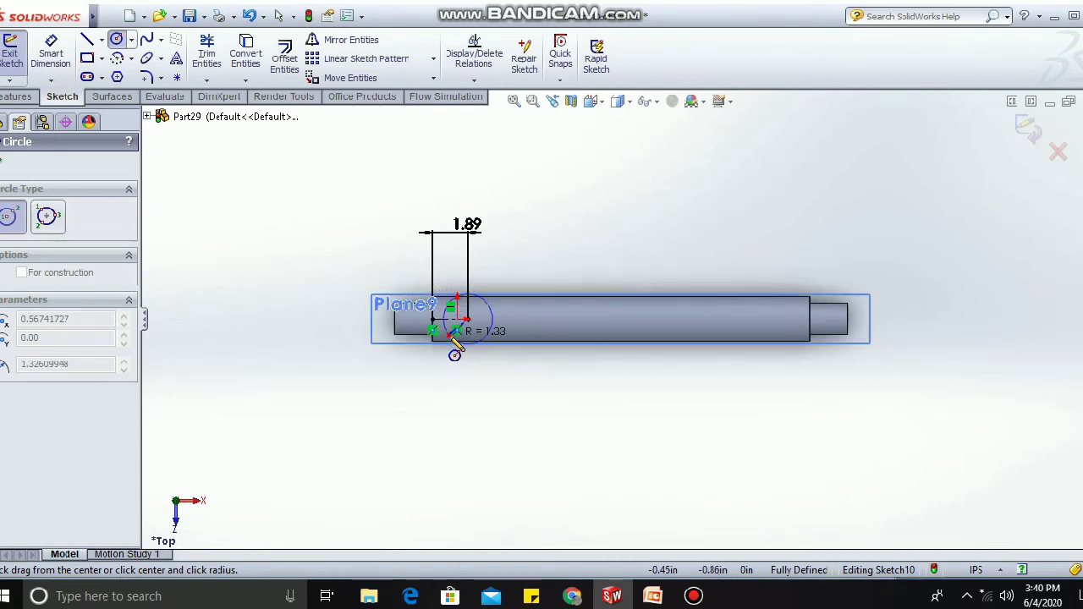
{"action": "left_click", "coordinate": [467, 344]}
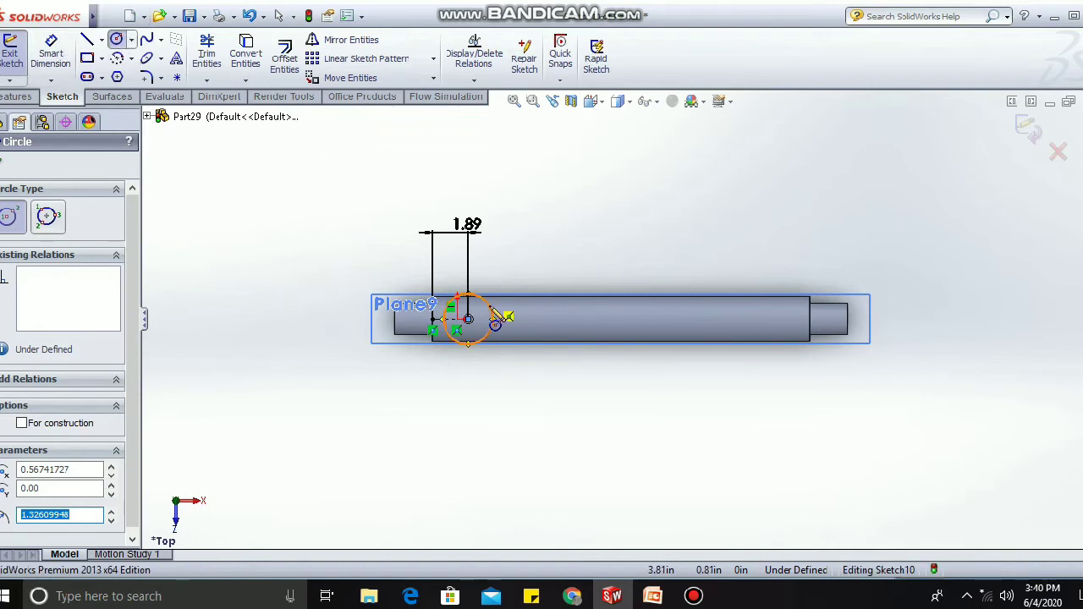
{"action": "left_click", "coordinate": [469, 320]}
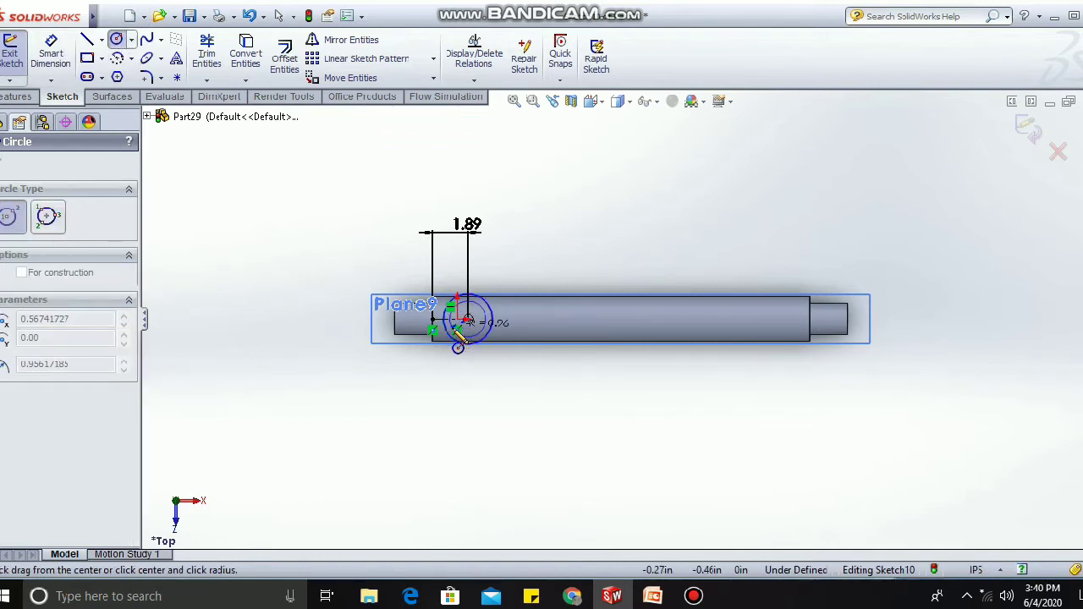
{"action": "left_click", "coordinate": [455, 335]}
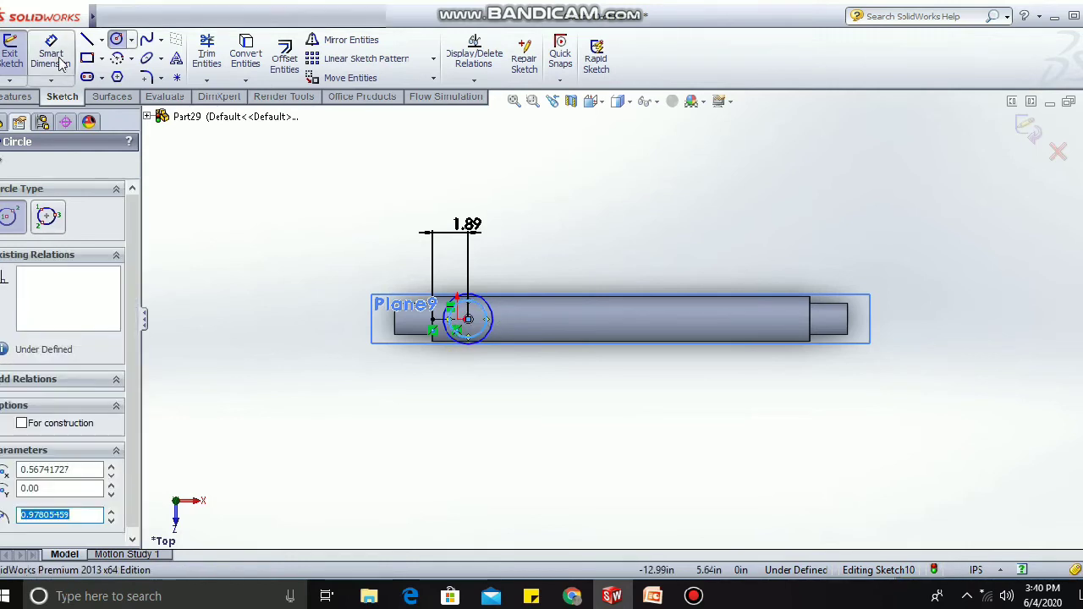
Dimension the outer concentric circle's diameter as 2.38 in.
{"action": "left_click", "coordinate": [58, 60]}
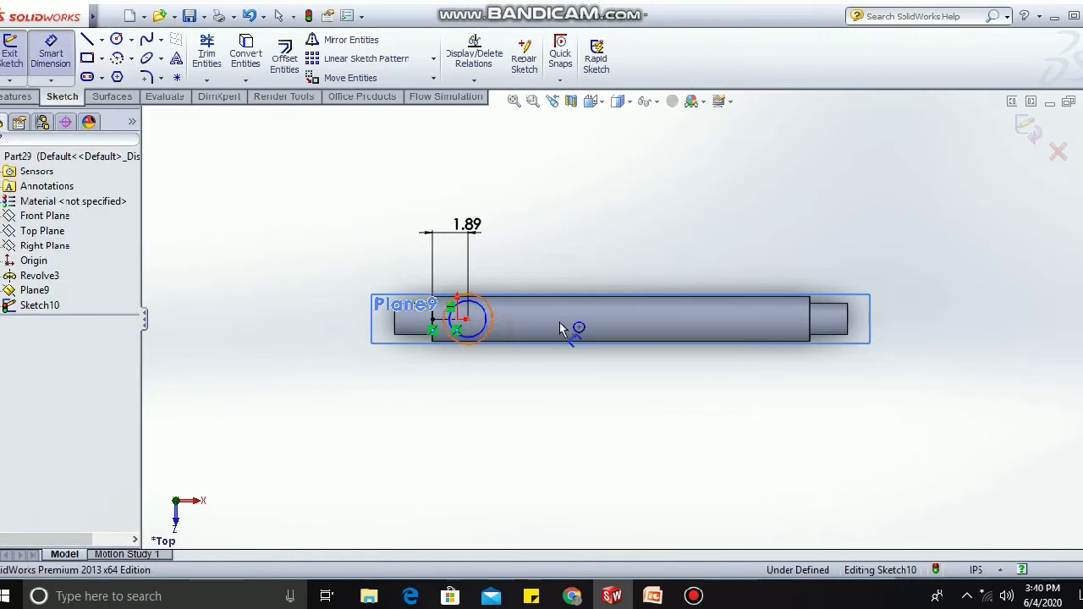
{"action": "left_click", "coordinate": [484, 322]}
{"action": "left_click", "coordinate": [563, 330]}
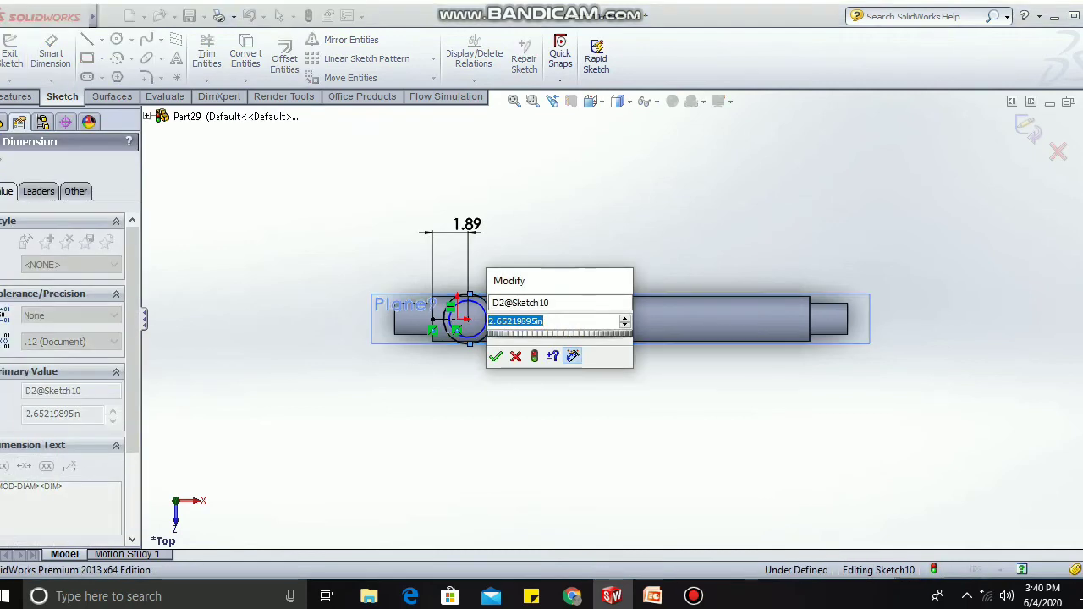
{"action": "type", "text": "="}
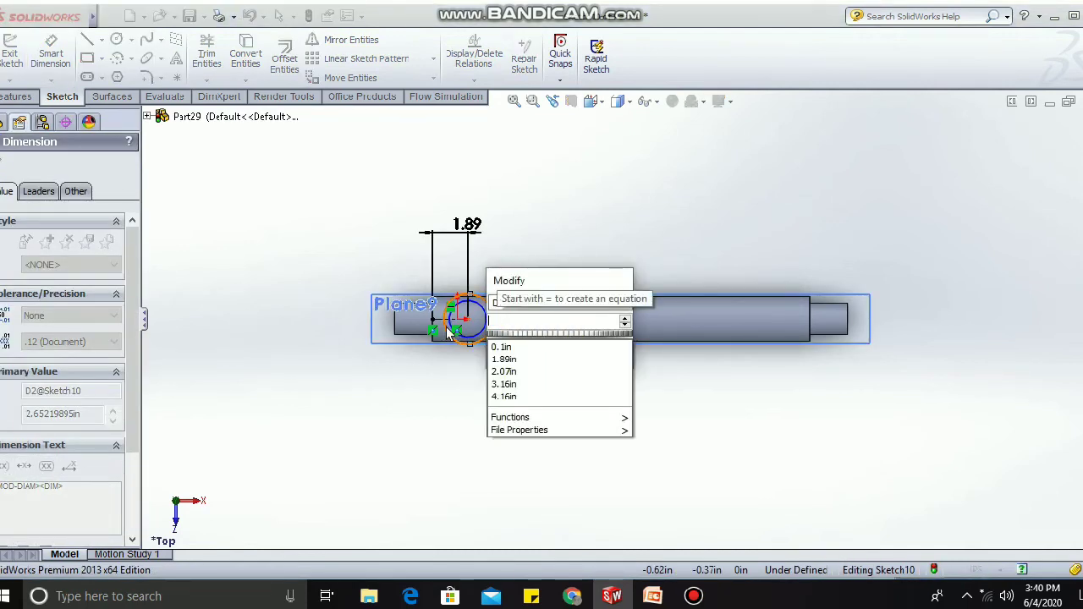
{"action": "type", "text": "2."}
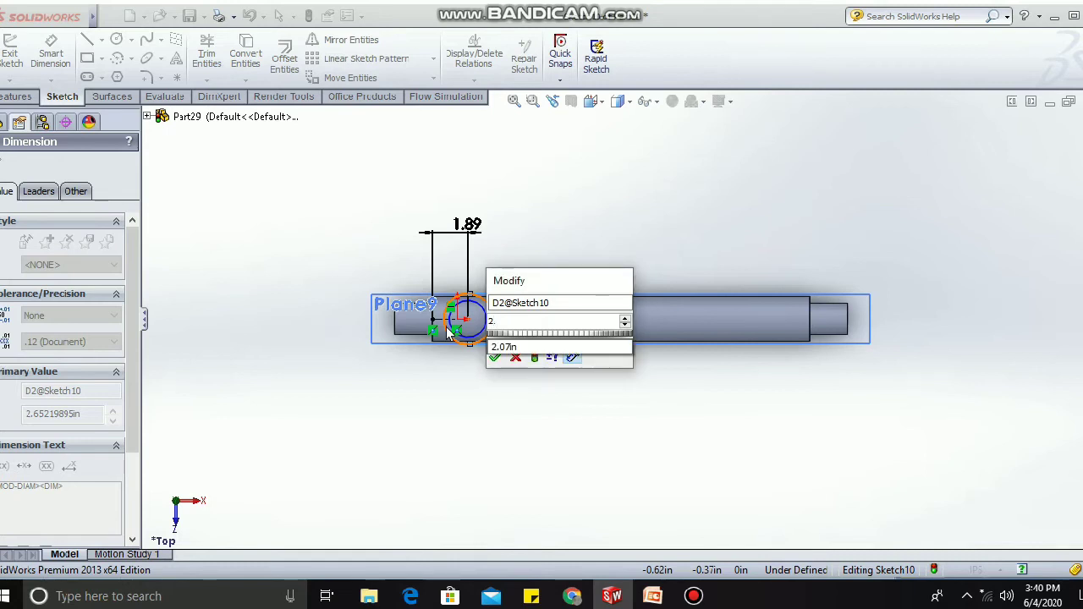
{"action": "type", "text": "38"}
{"action": "key", "text": "Return"}
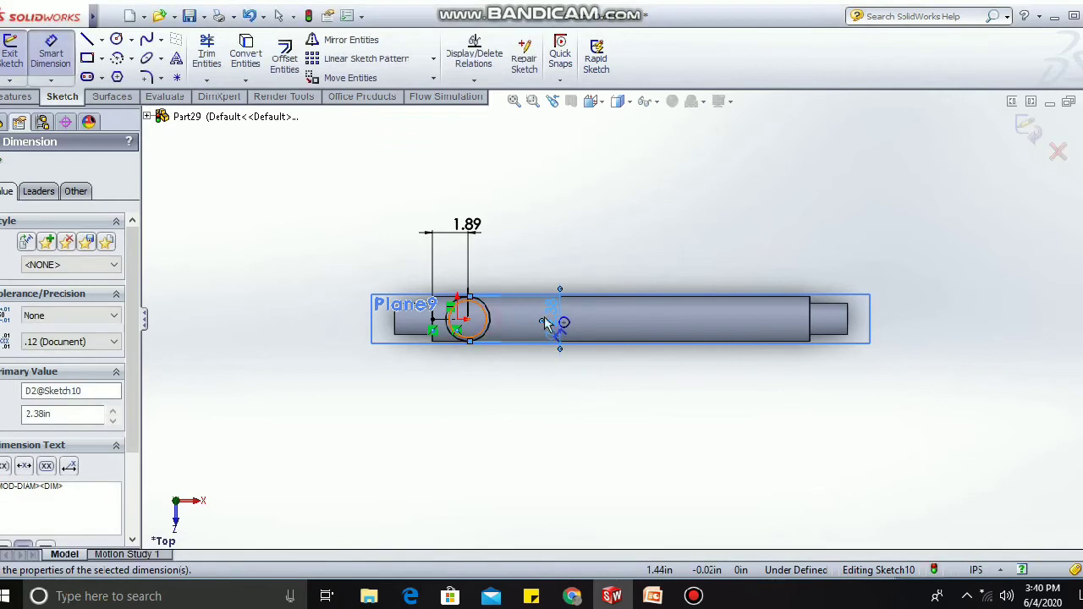
Dimension the inner concentric circle's diameter as 2.067 in and finish the sketch.
{"action": "left_click", "coordinate": [486, 324]}
{"action": "left_click", "coordinate": [532, 324]}
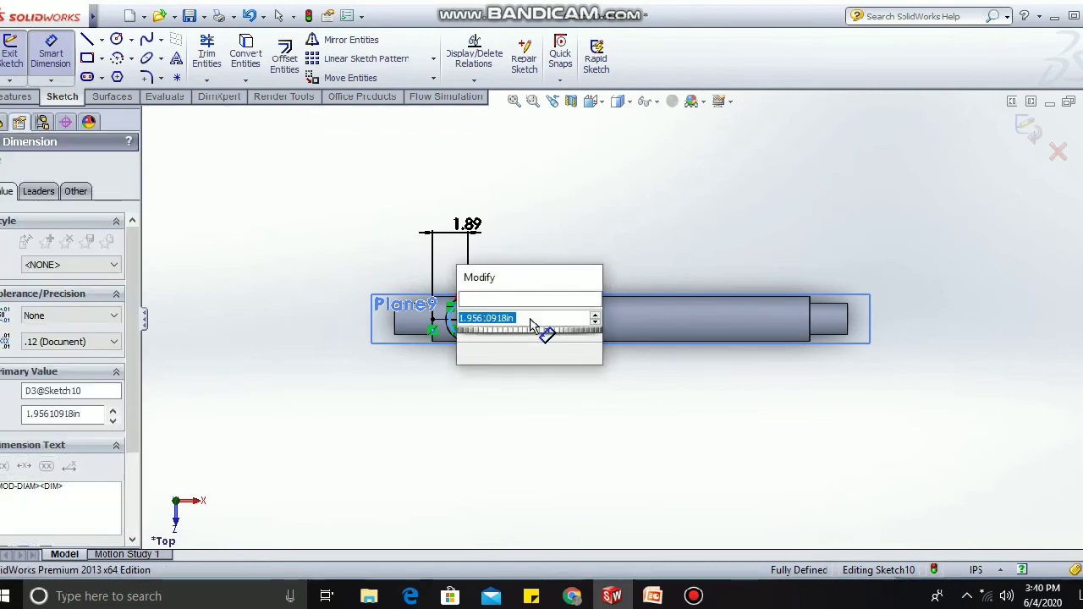
{"action": "type", "text": "2."}
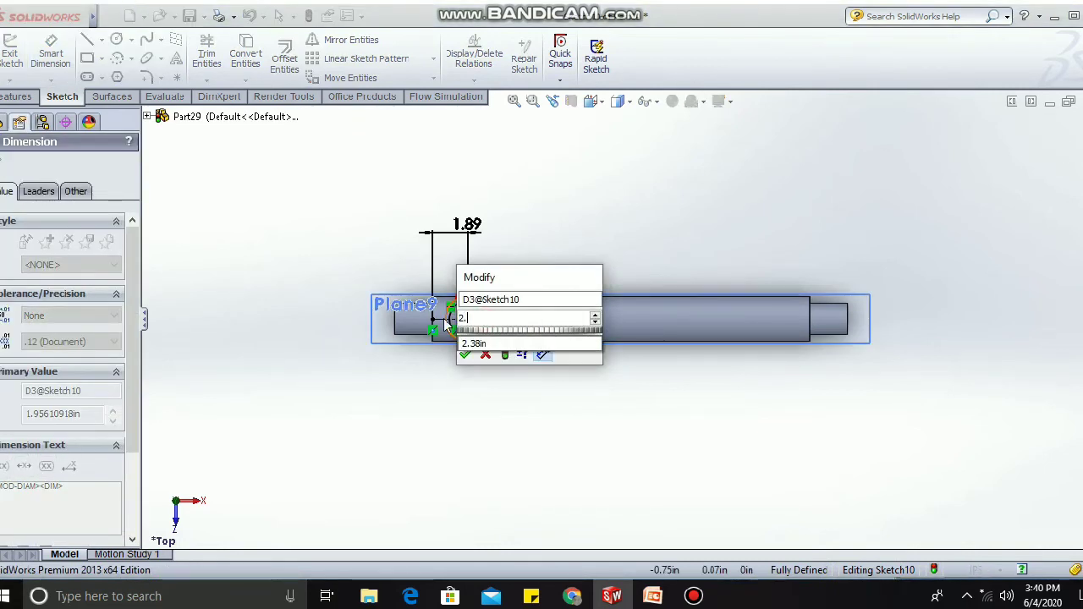
{"action": "type", "text": "067"}
{"action": "key", "text": "Return"}
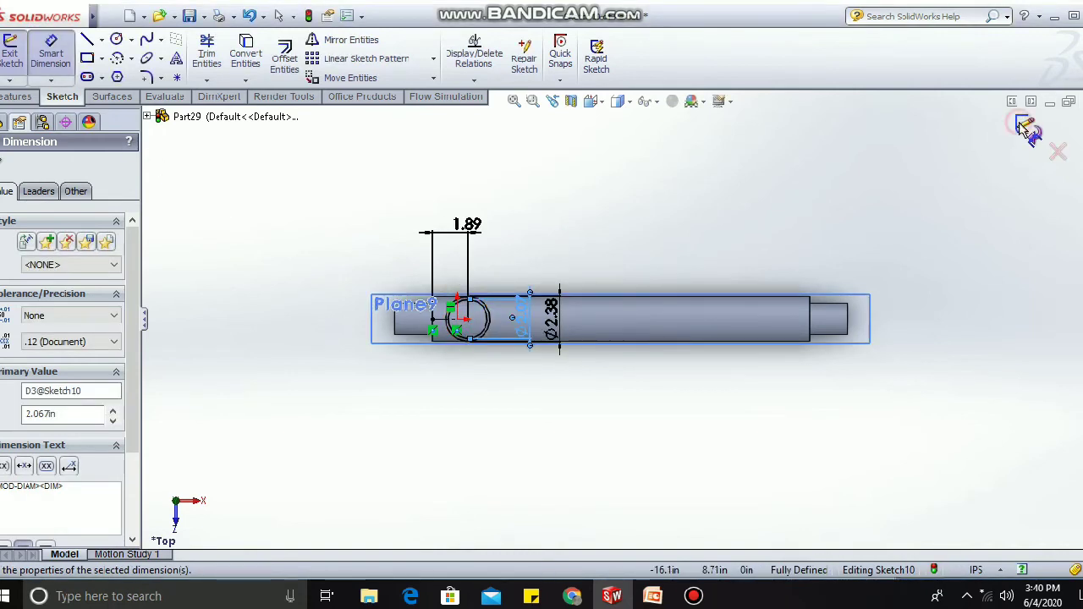
{"action": "left_click", "coordinate": [1022, 125]}
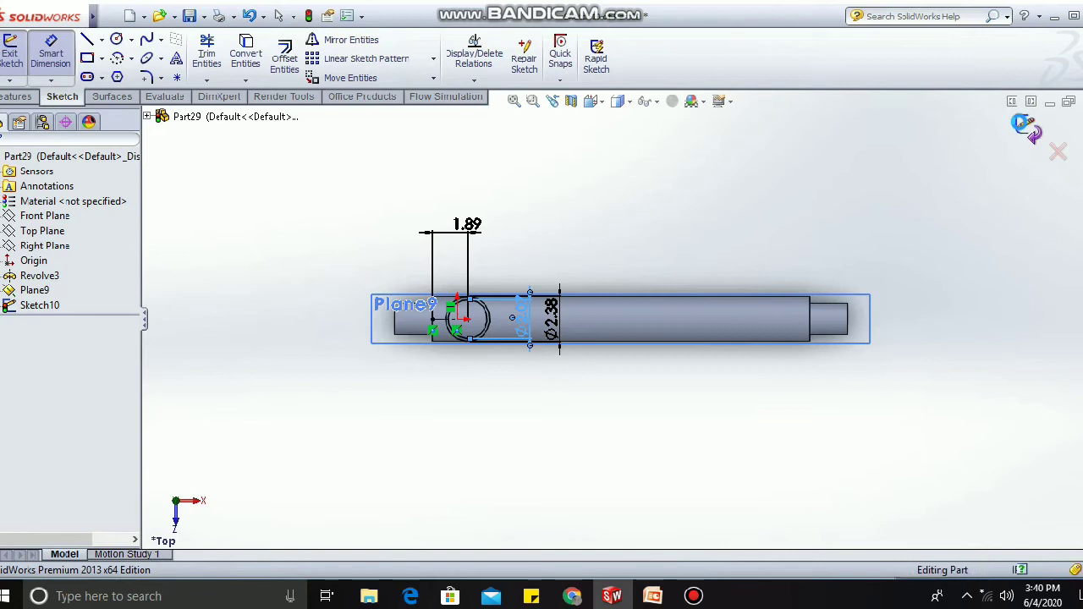
Start a sketch on the offset plane above the pipe and convert both concentric circles from the Top Plane sketch into it.
{"action": "left_click", "coordinate": [859, 302]}
{"action": "right_click", "coordinate": [862, 301]}
{"action": "left_click", "coordinate": [894, 269]}
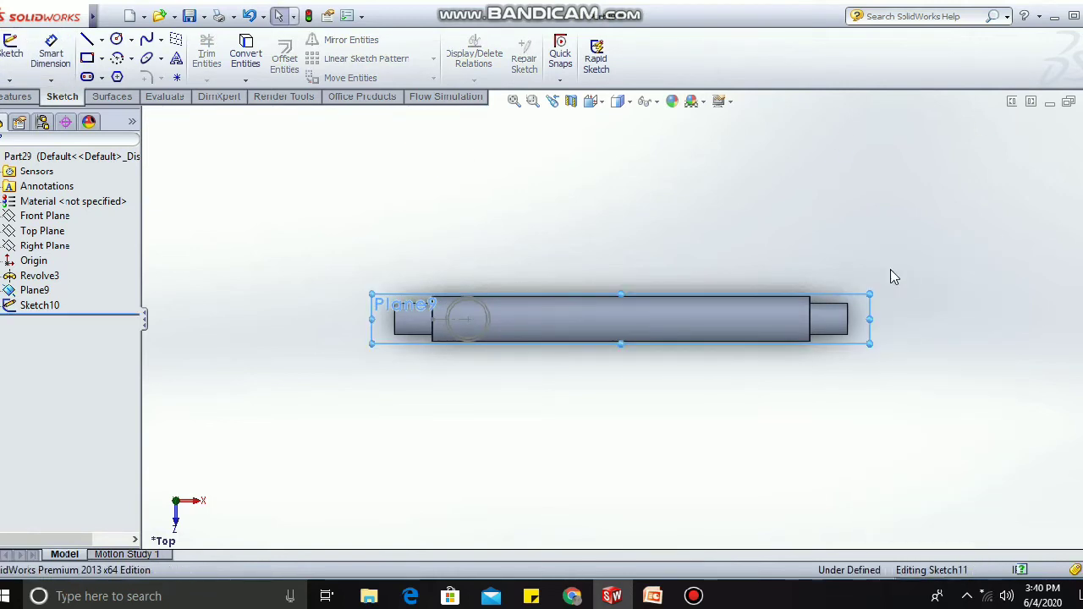
{"action": "mouse_move", "coordinate": [631, 365]}
{"action": "middle_mouse_down"}
{"action": "mouse_move", "coordinate": [643, 310]}
{"action": "mouse_move", "coordinate": [634, 265]}
{"action": "middle_mouse_up"}
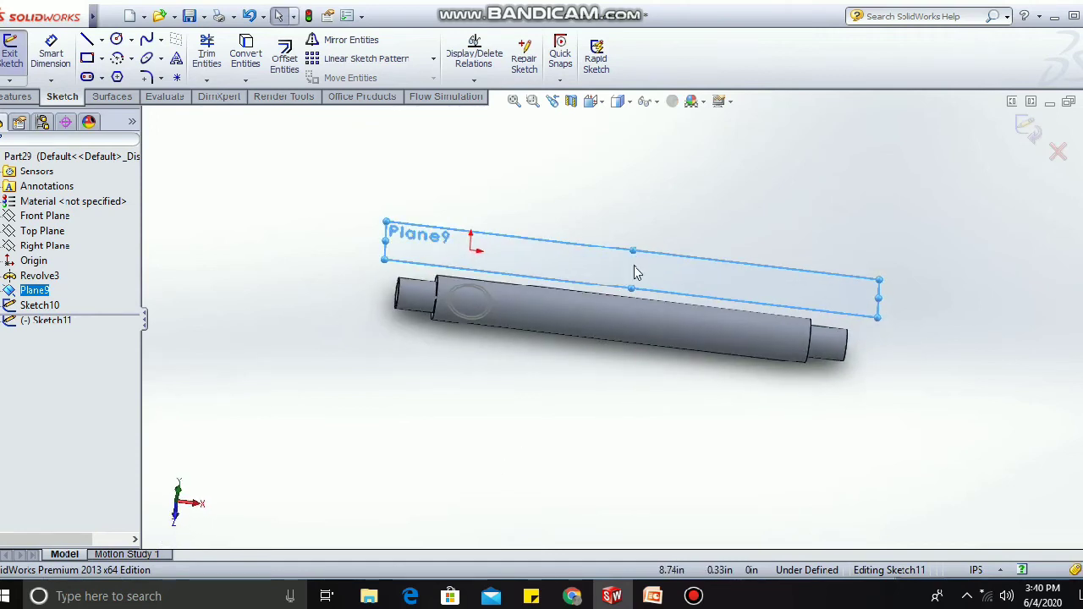
{"action": "left_click", "coordinate": [494, 310]}
{"action": "left_click", "coordinate": [247, 60]}
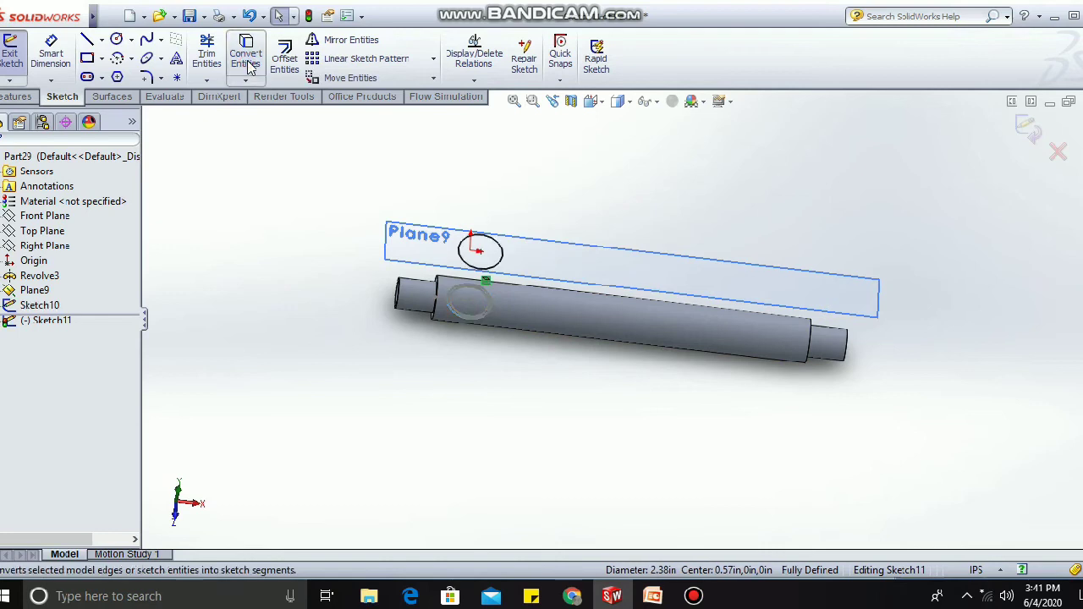
{"action": "left_click", "coordinate": [487, 306]}
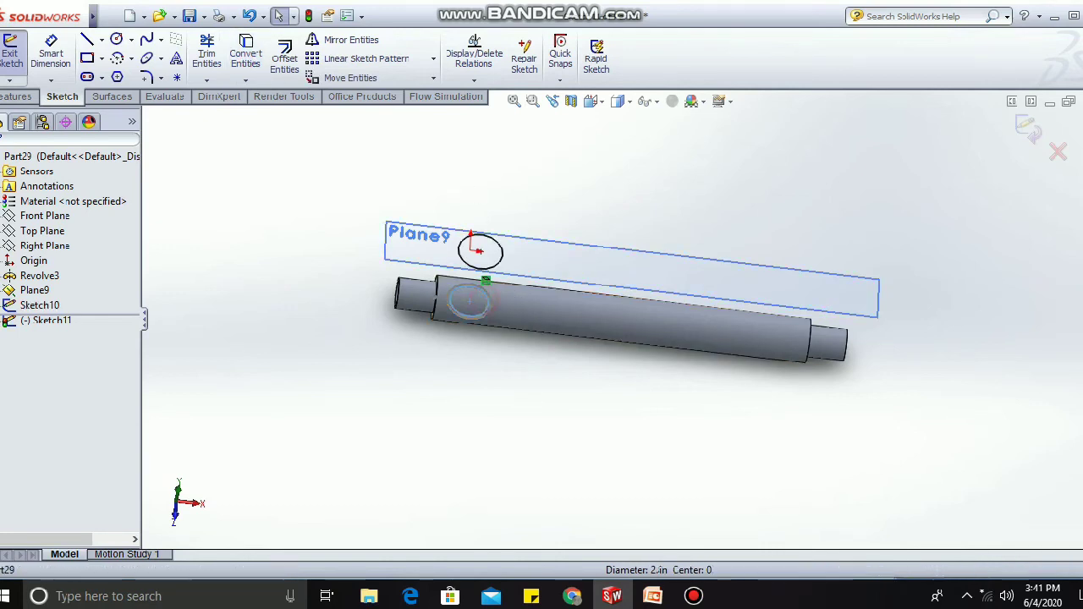
{"action": "left_click", "coordinate": [248, 61]}
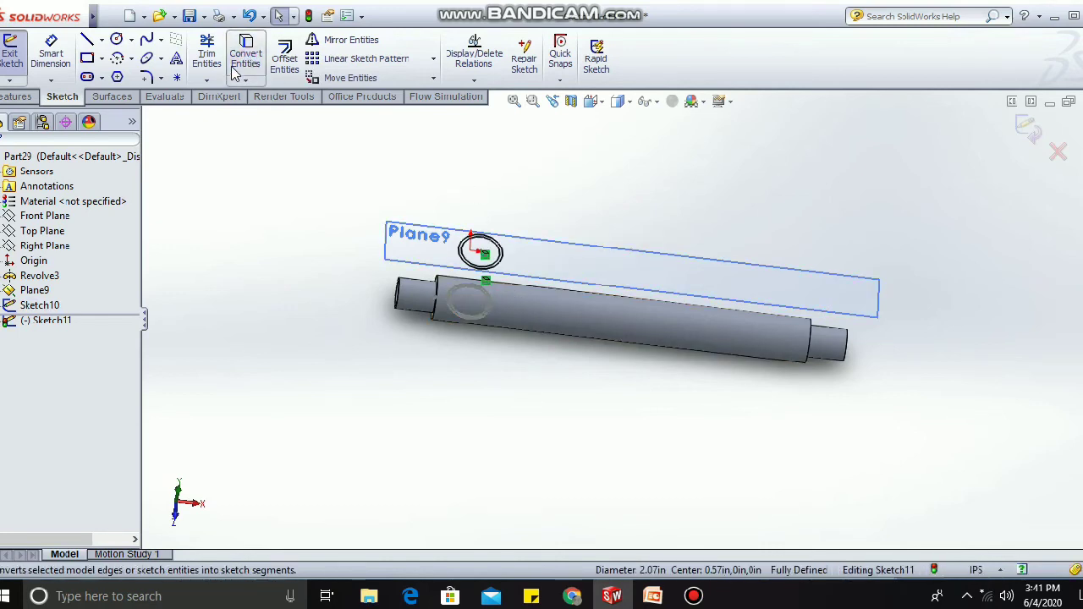
Extrude the ring profile down to the outer pipe's outer face using Up To Surface, with the result merged.
{"action": "left_click", "coordinate": [20, 98]}
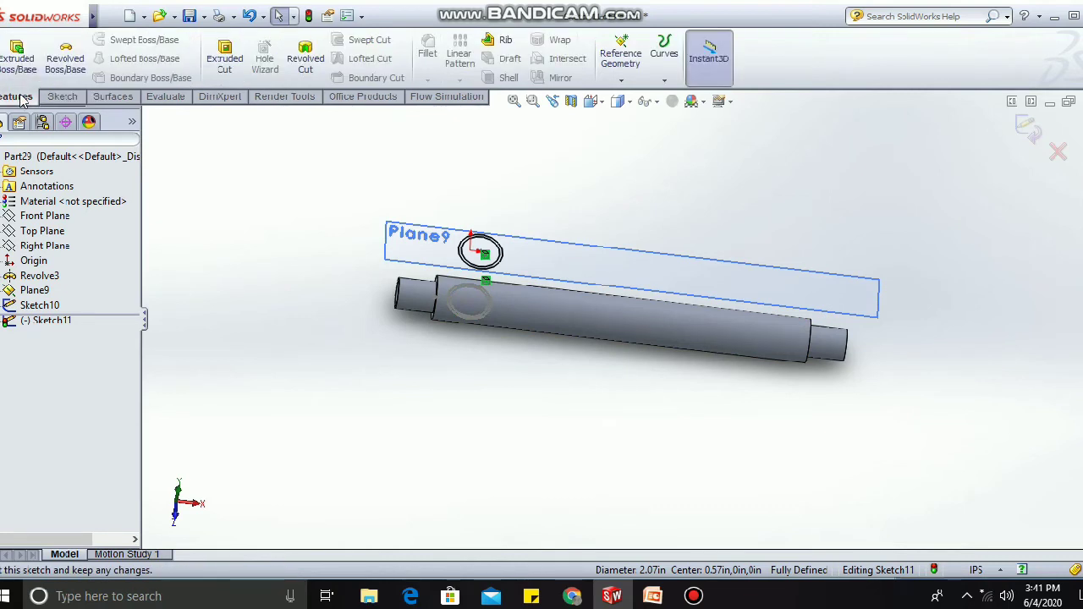
{"action": "left_click", "coordinate": [19, 65]}
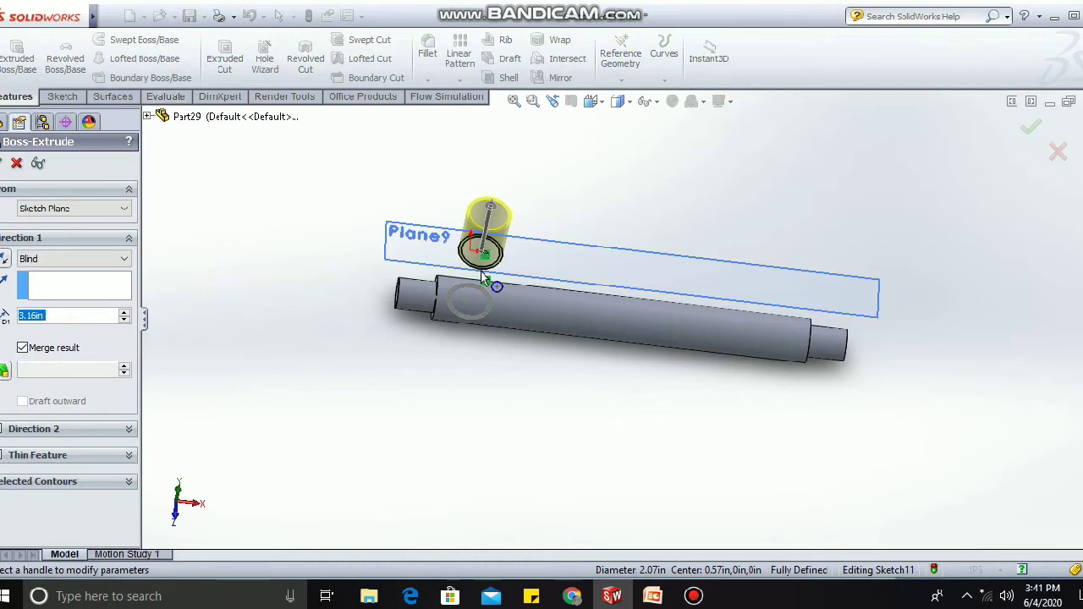
{"action": "left_click", "coordinate": [493, 210]}
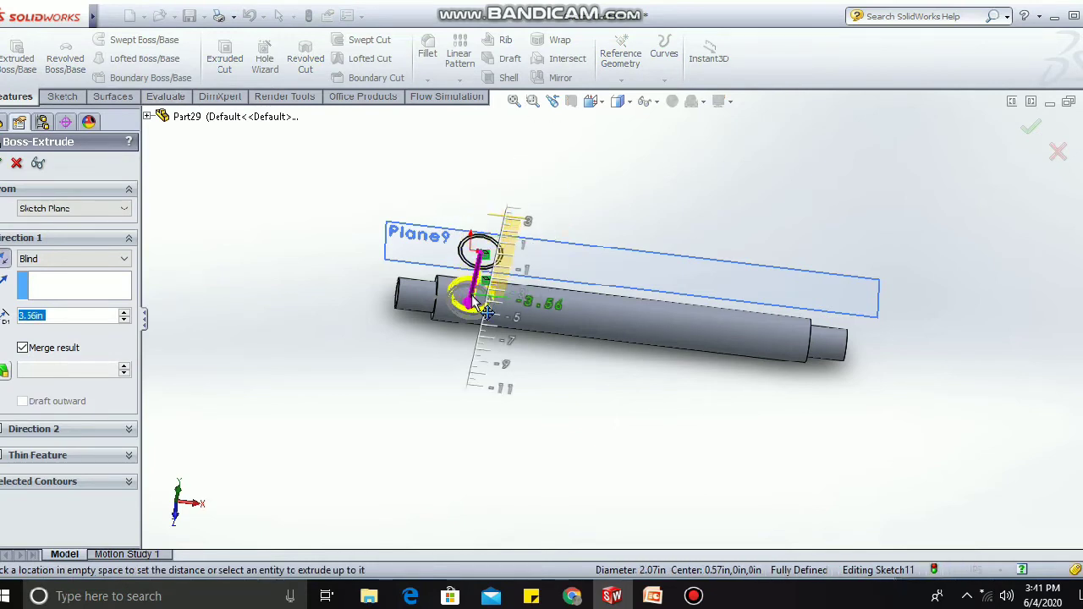
{"action": "left_click", "coordinate": [487, 311]}
{"action": "left_click", "coordinate": [114, 261]}
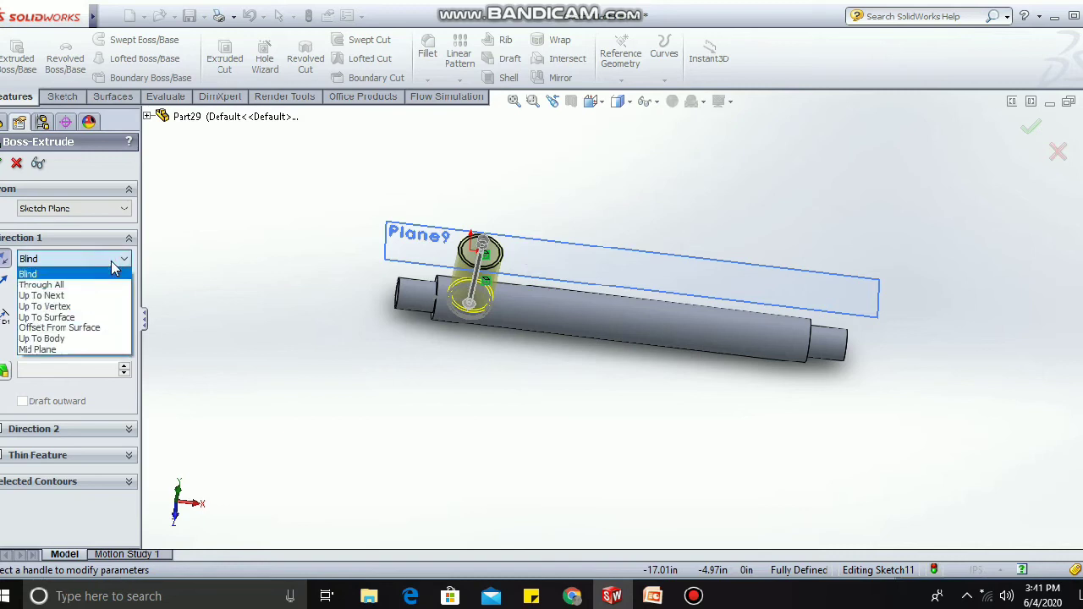
{"action": "left_click", "coordinate": [99, 318]}
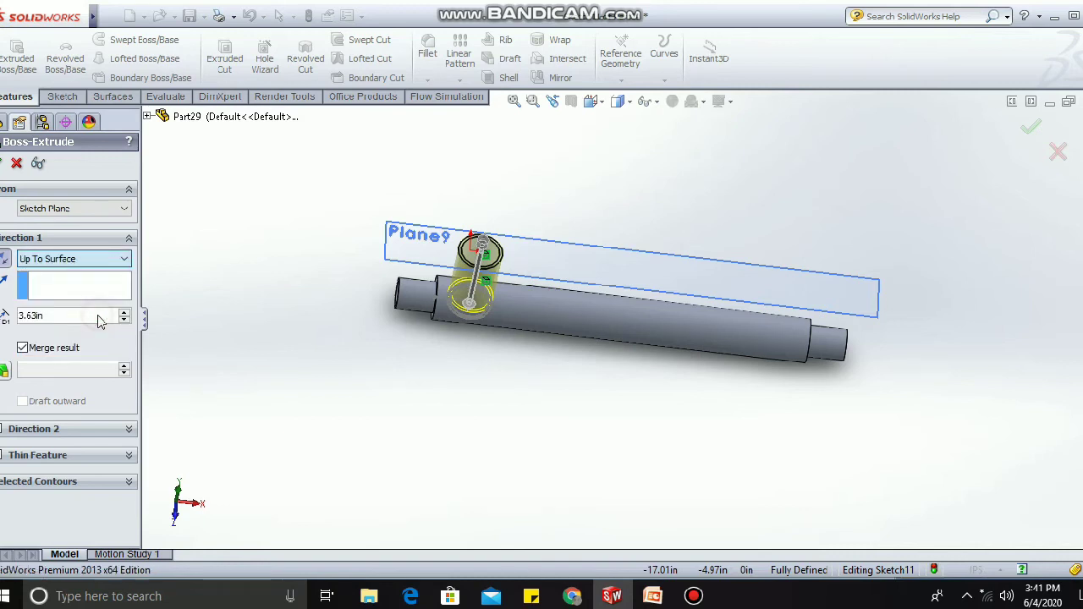
{"action": "left_click", "coordinate": [611, 328]}
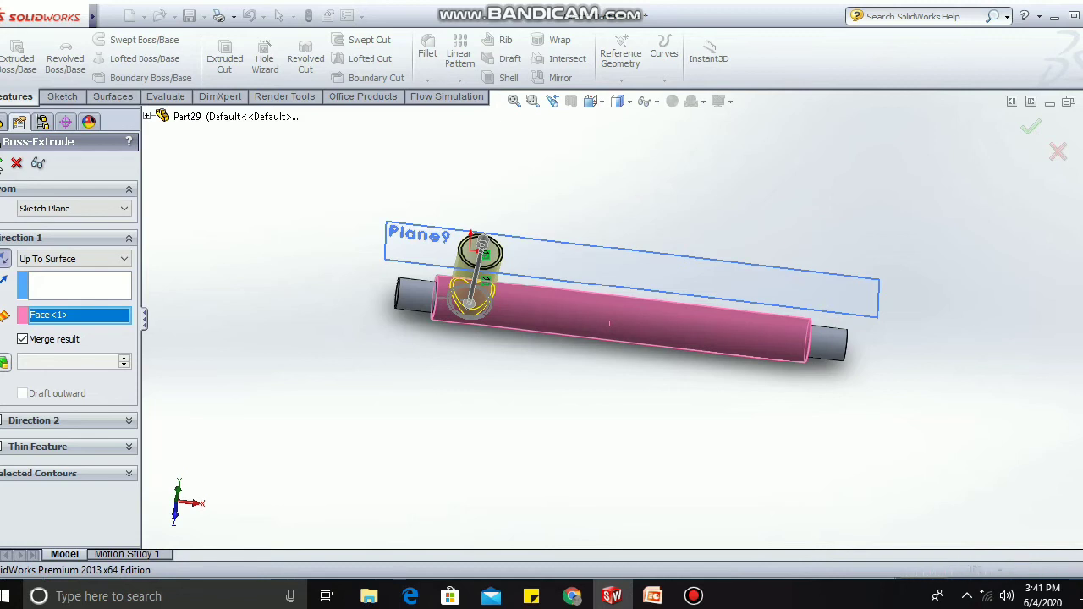
{"action": "left_click", "coordinate": [2, 164]}
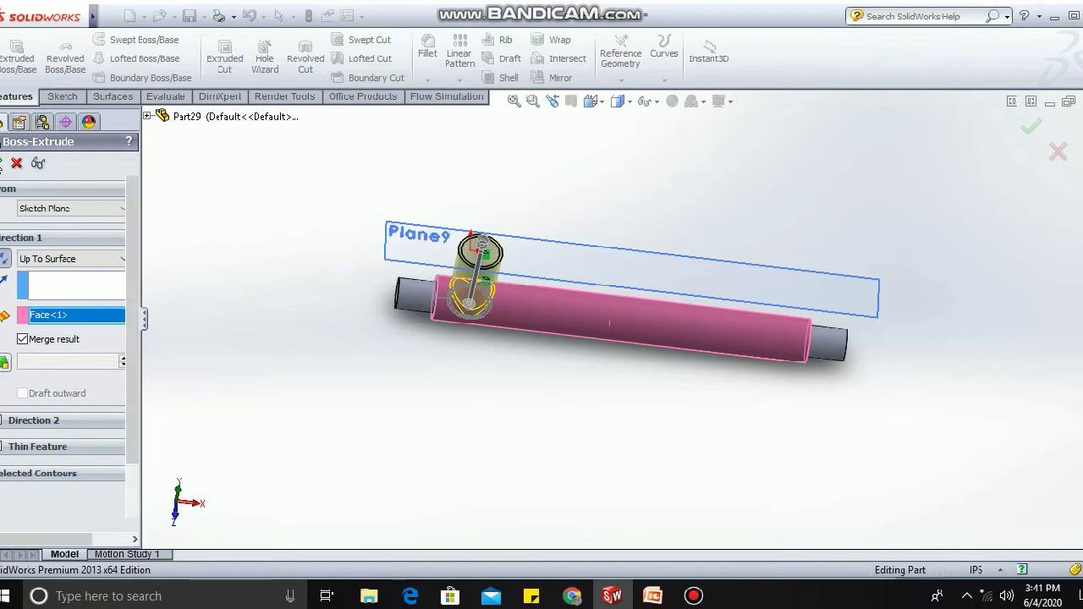
Section the model view at the Front Plane and convert the inner 2.067 in circle into a new sketch on the offset plane.
{"action": "left_click", "coordinate": [571, 102]}
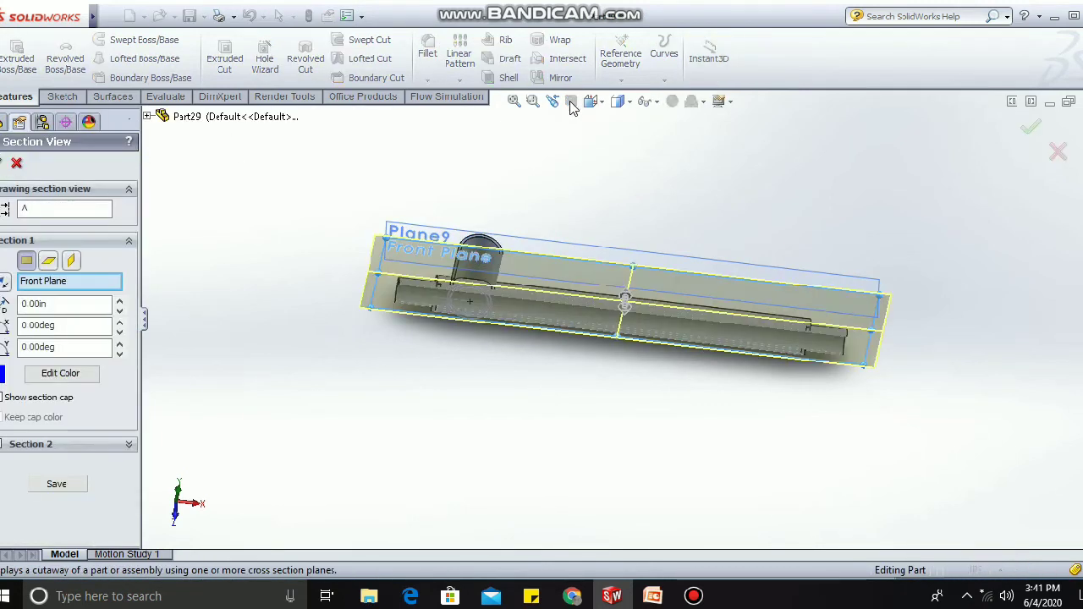
{"action": "left_click", "coordinate": [2, 164]}
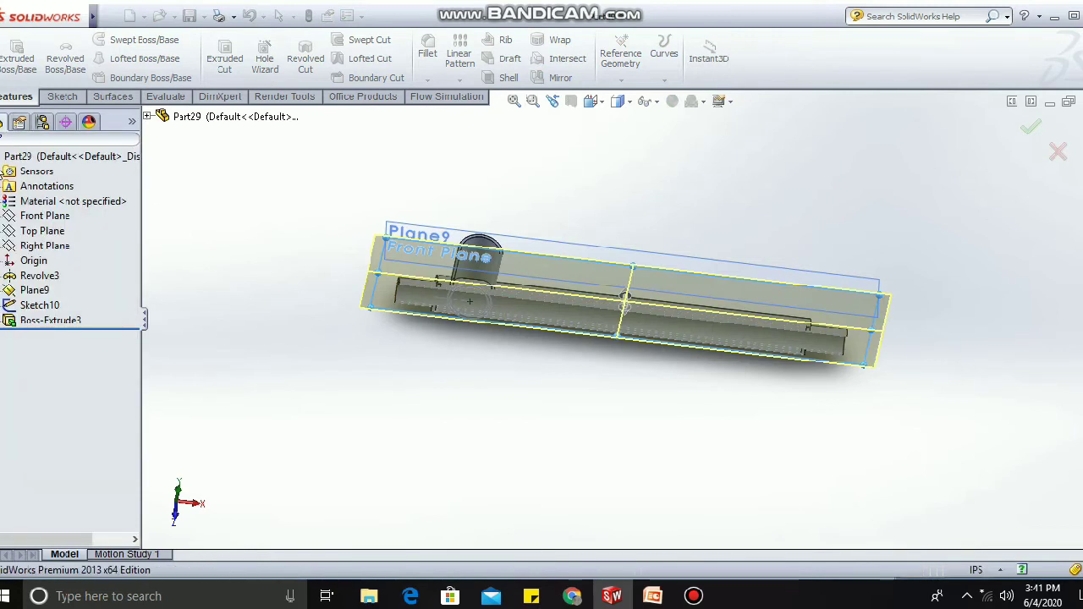
{"action": "left_click", "coordinate": [59, 96]}
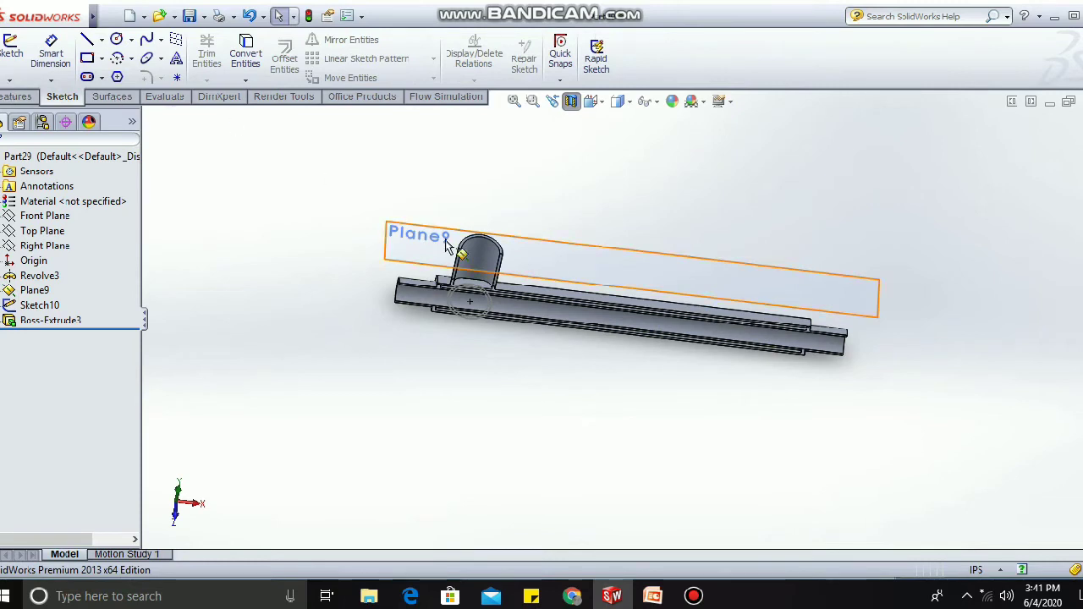
{"action": "left_click", "coordinate": [486, 303]}
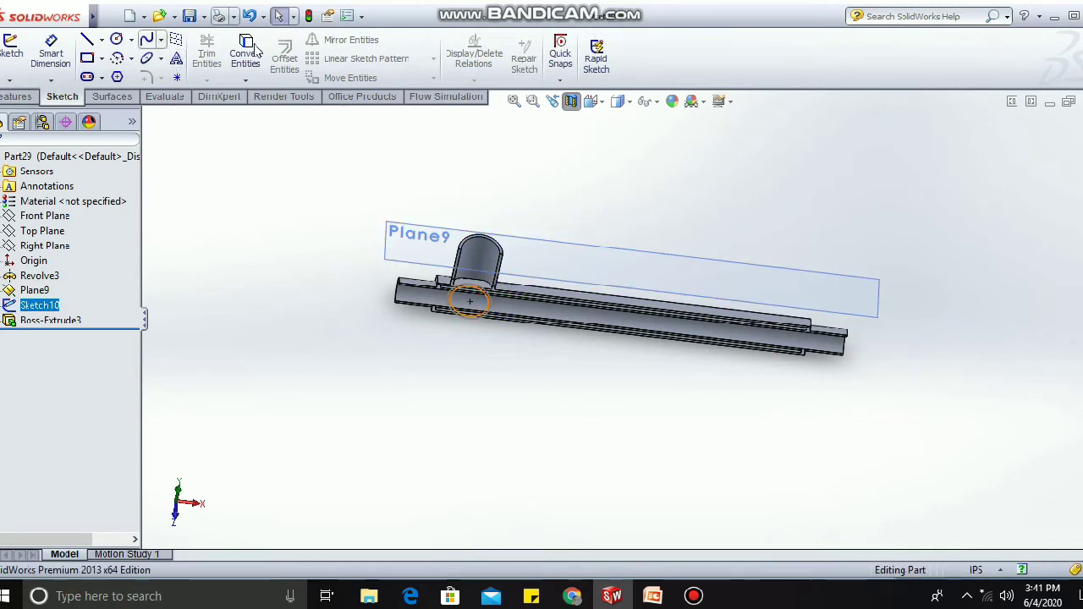
{"action": "right_click", "coordinate": [611, 277]}
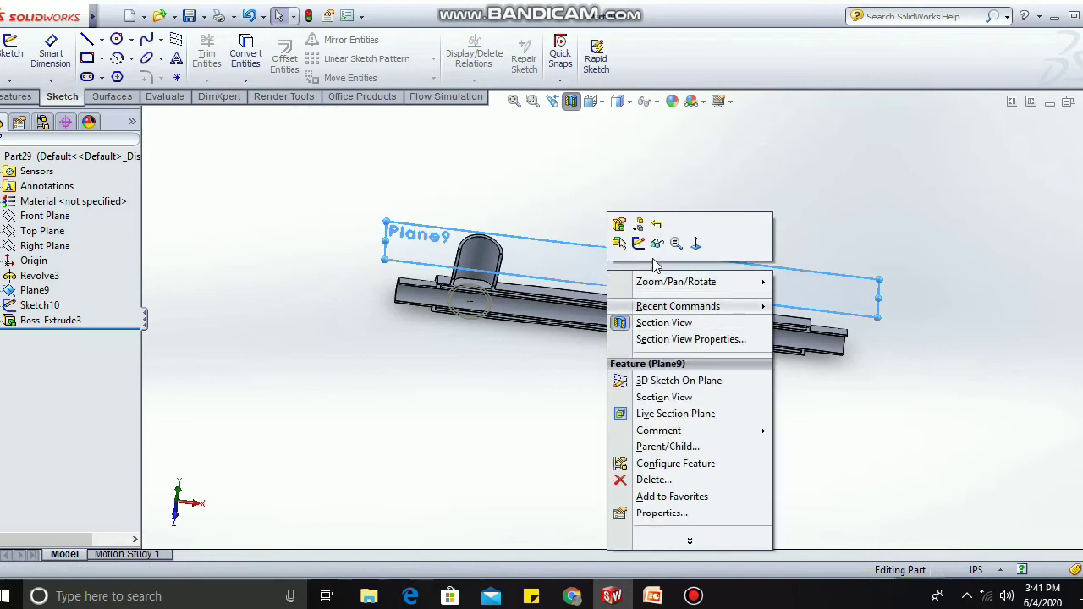
{"action": "left_click", "coordinate": [638, 243]}
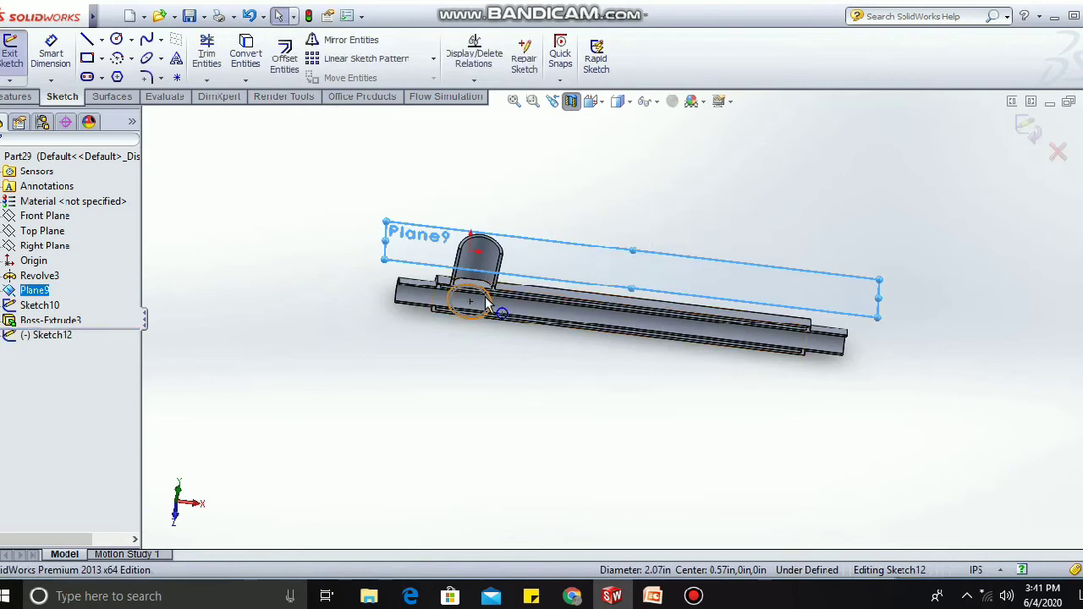
{"action": "left_click", "coordinate": [486, 306]}
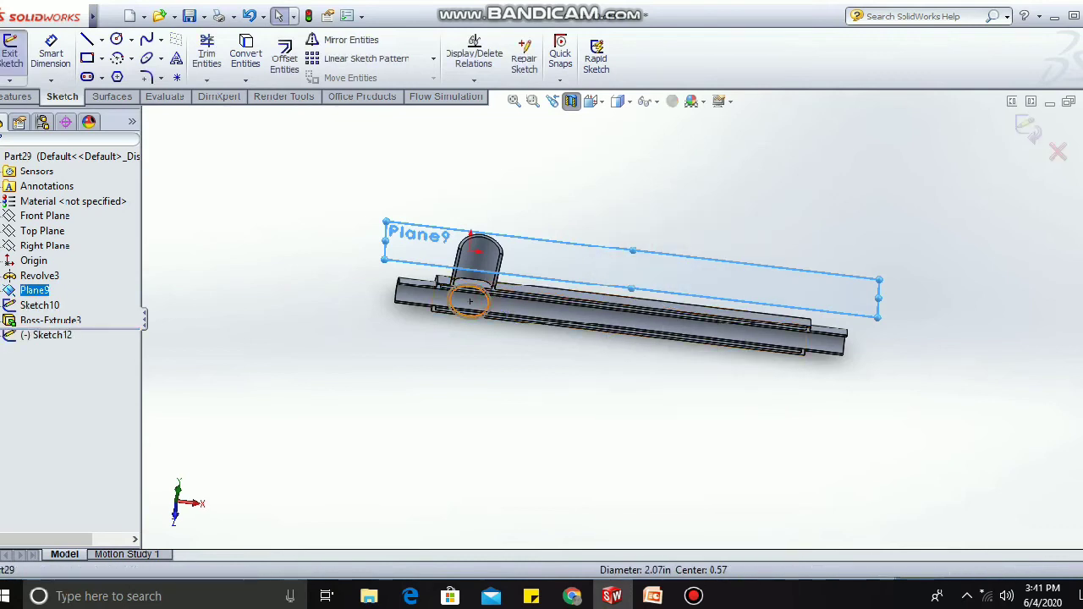
{"action": "left_click", "coordinate": [247, 56]}
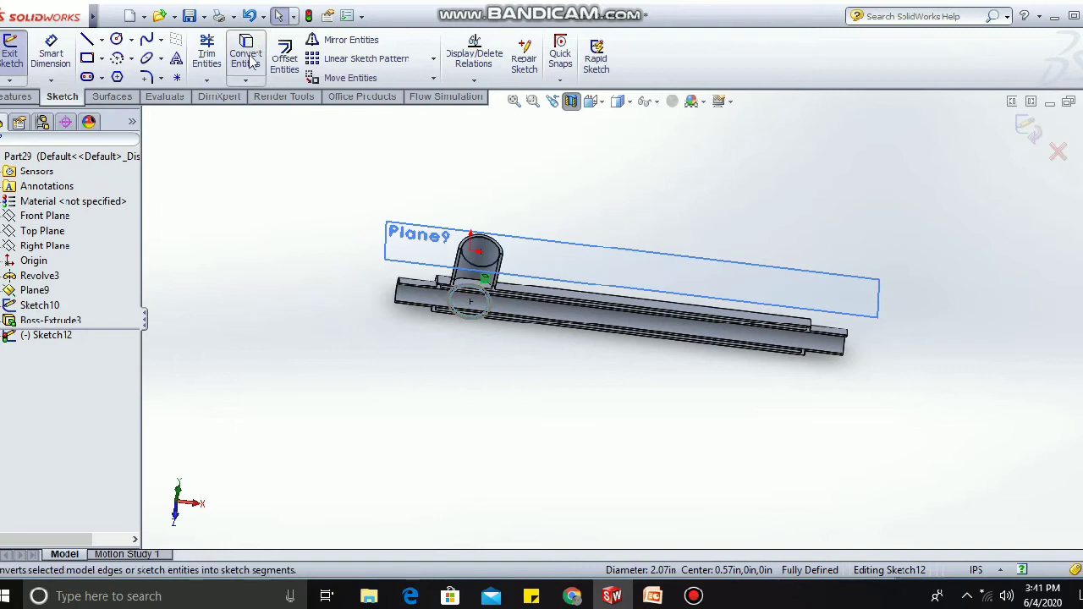
Extrude-cut the converted circle Up To Surface, ending at the outer pipe's inner face, to open the branch pipe into the annulus.
{"action": "left_click", "coordinate": [25, 99]}
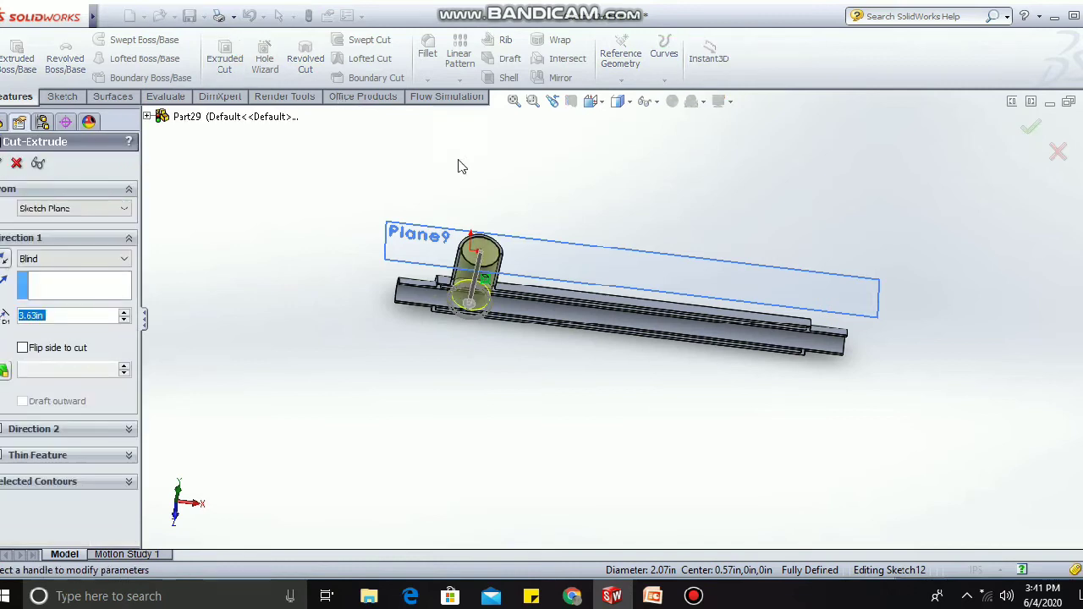
{"action": "scroll", "coordinate": [574, 343], "scroll_direction": "down", "scroll_amount": 5}
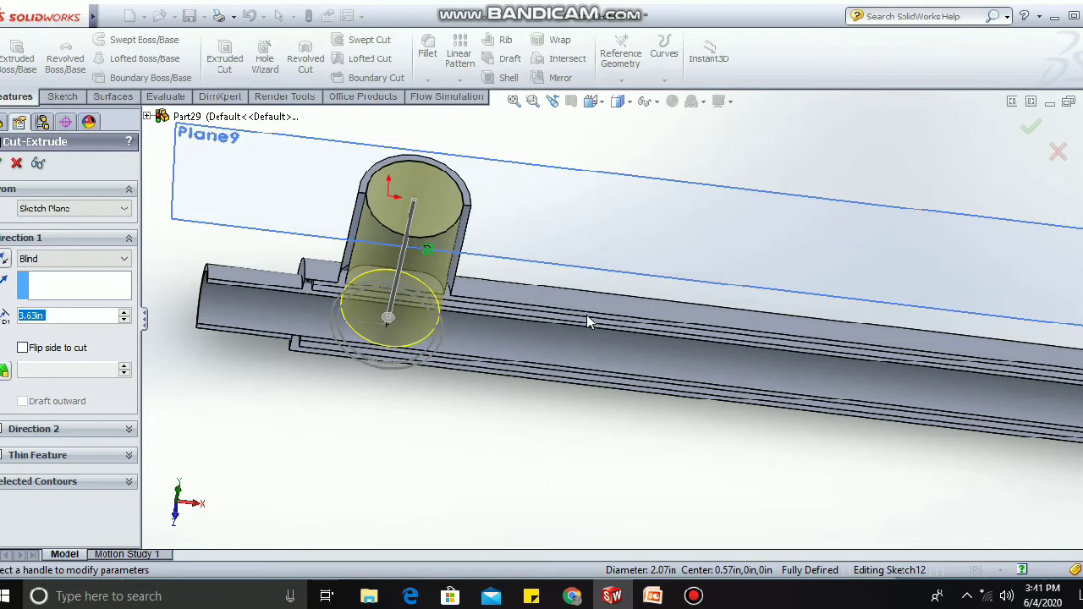
{"action": "left_click", "coordinate": [89, 259]}
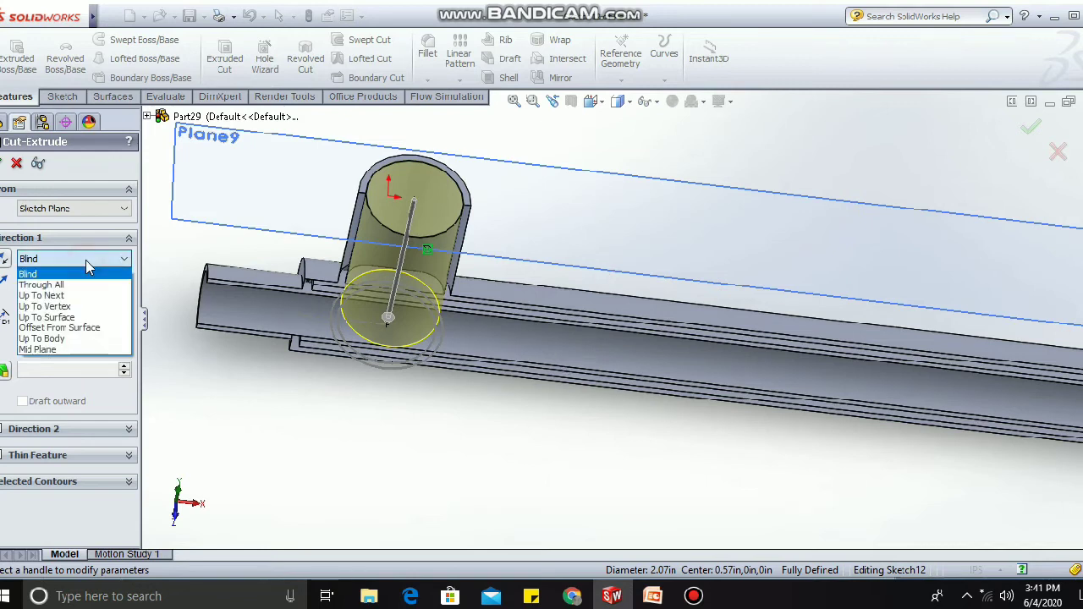
{"action": "left_click", "coordinate": [83, 317]}
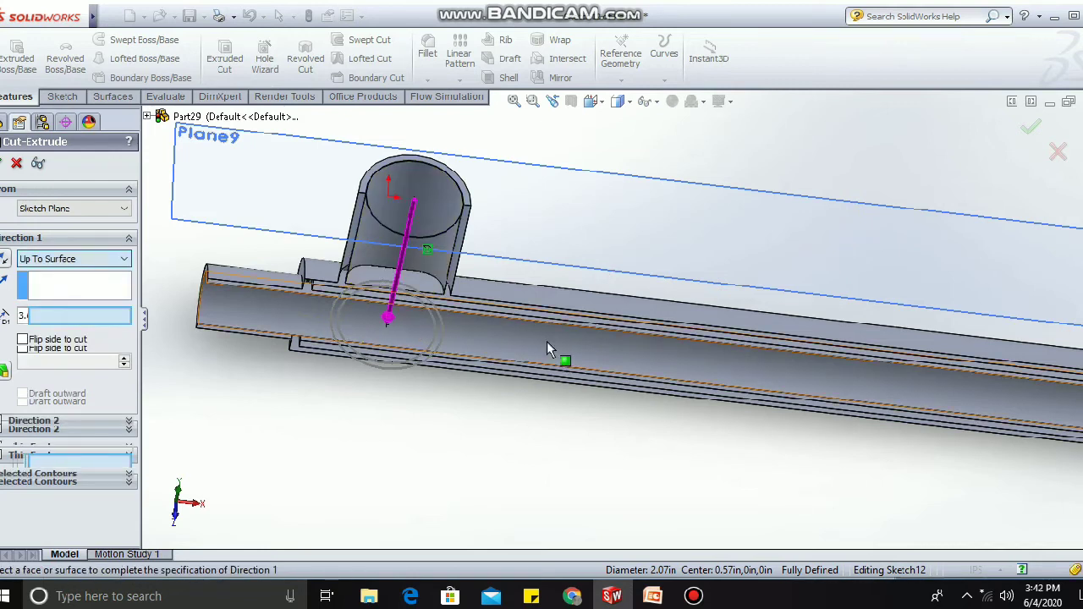
{"action": "left_click", "coordinate": [610, 324]}
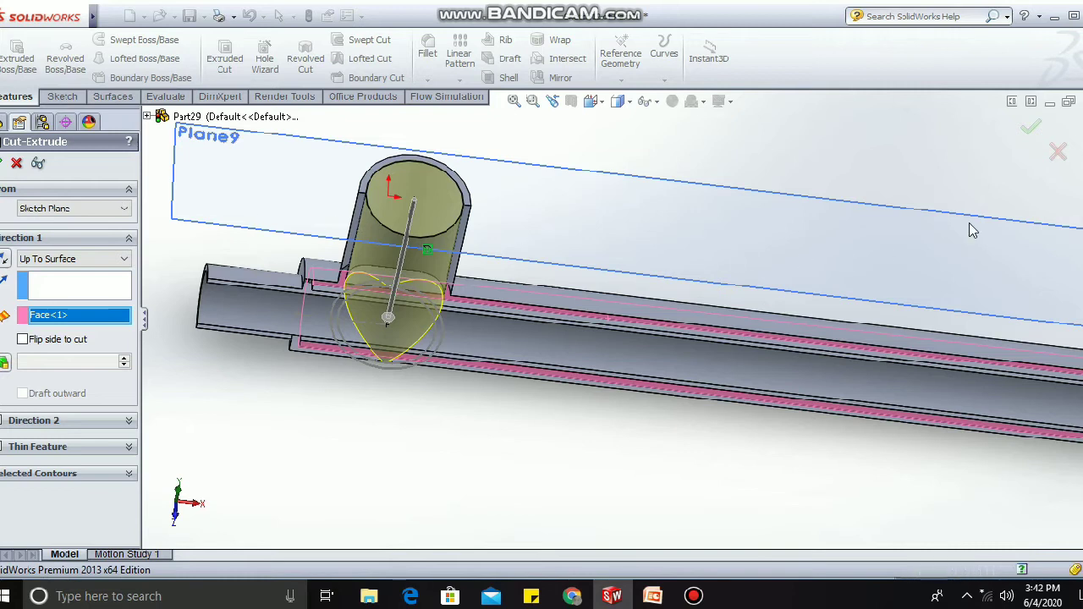
{"action": "left_click", "coordinate": [1033, 127]}
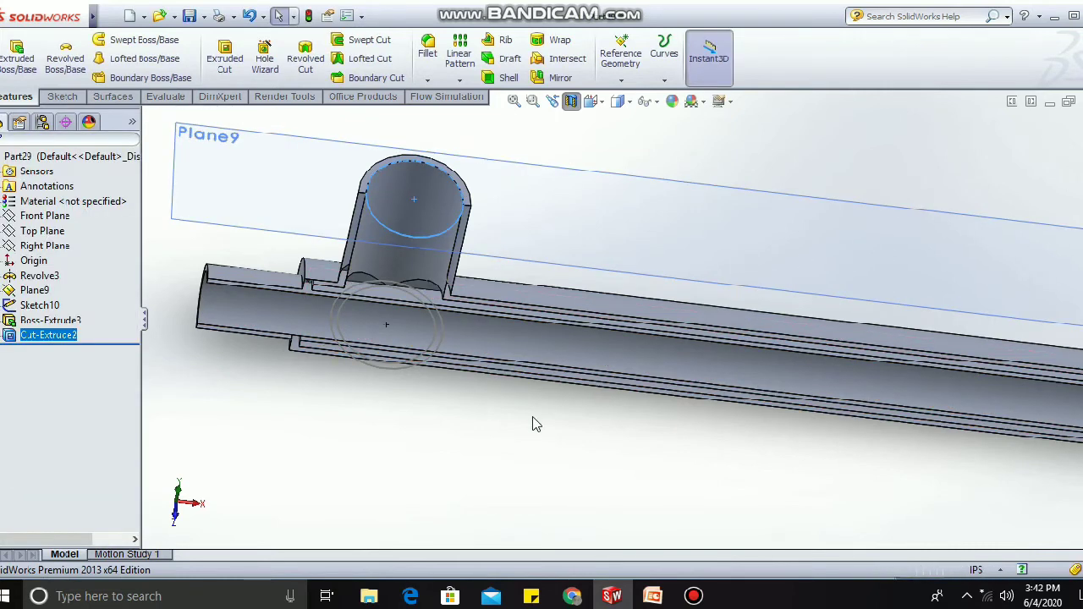
Dismiss the update notification and turn off the section view to show the whole heat exchanger.
{"action": "scroll", "coordinate": [615, 424], "scroll_direction": "up", "scroll_amount": 1}
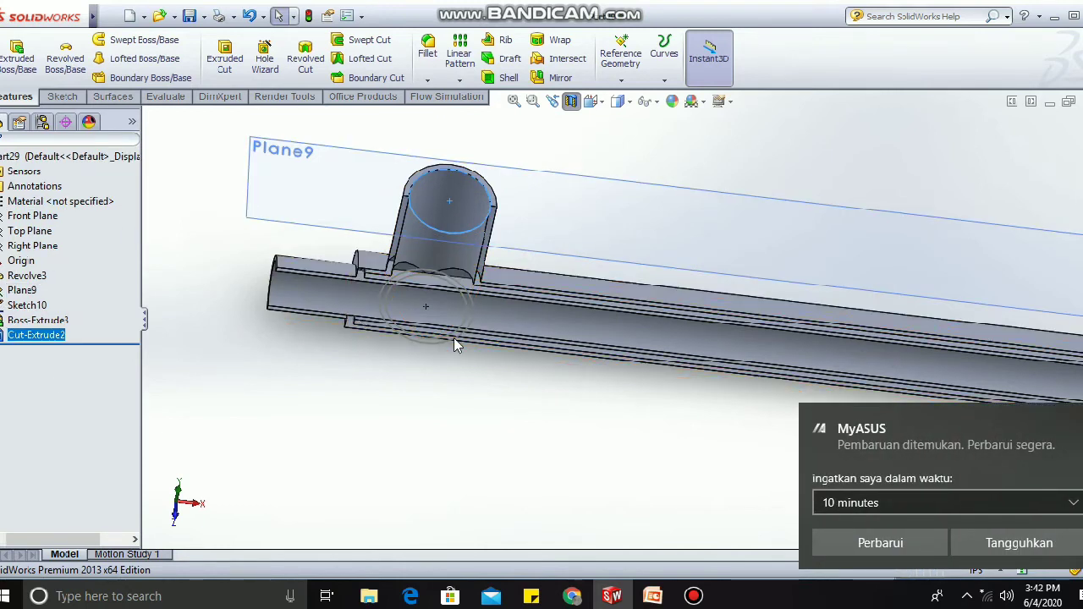
{"action": "left_click", "coordinate": [1010, 542]}
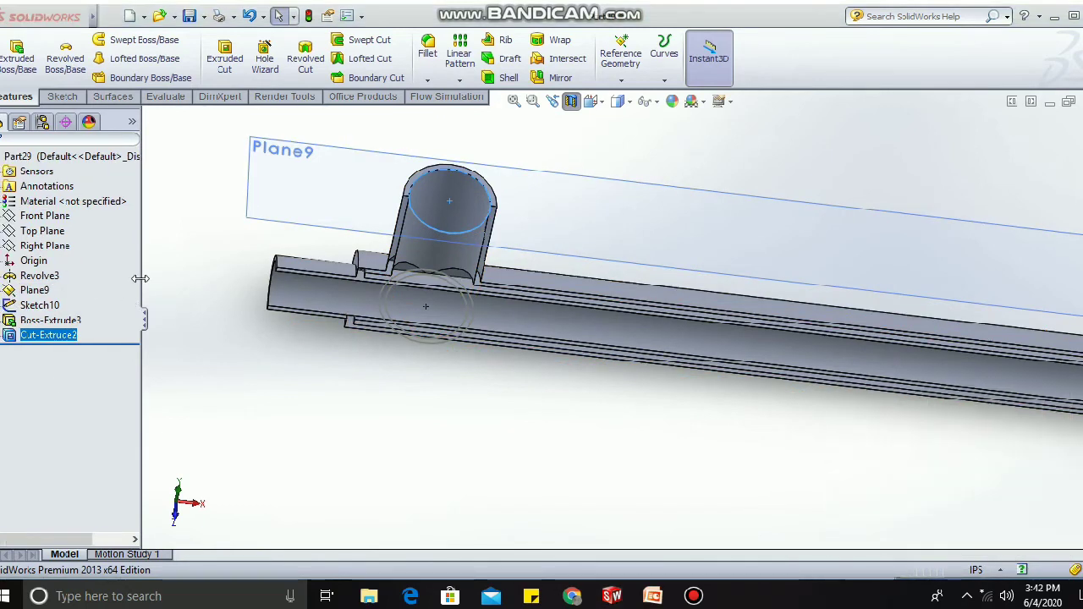
{"action": "left_click", "coordinate": [571, 101]}
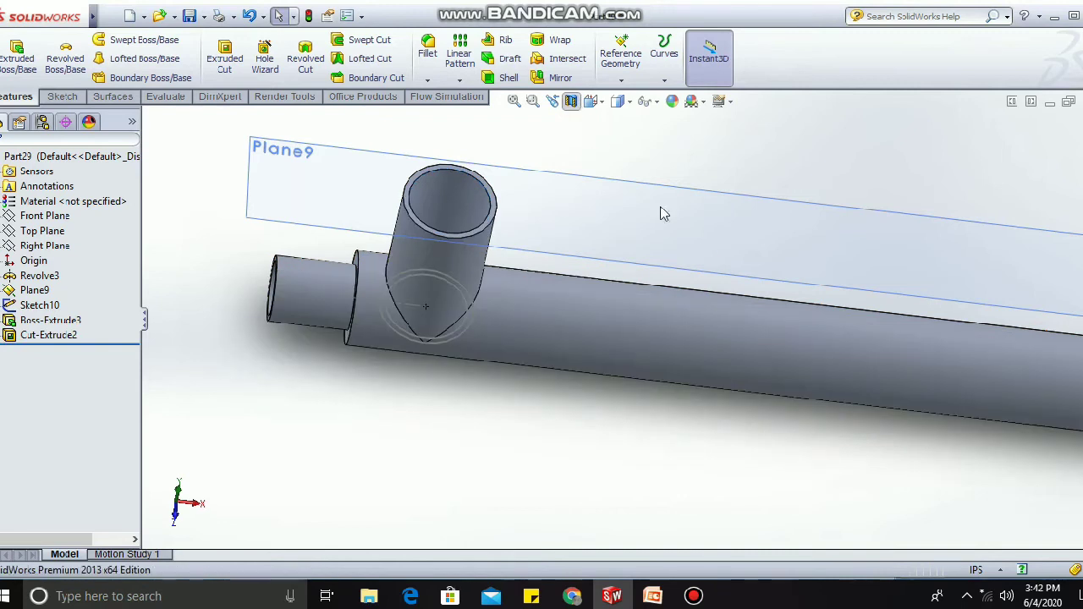
Create a reference plane offset 4.19 in from the Top Plane, flipped to lie below the pipe.
{"action": "left_click", "coordinate": [46, 235]}
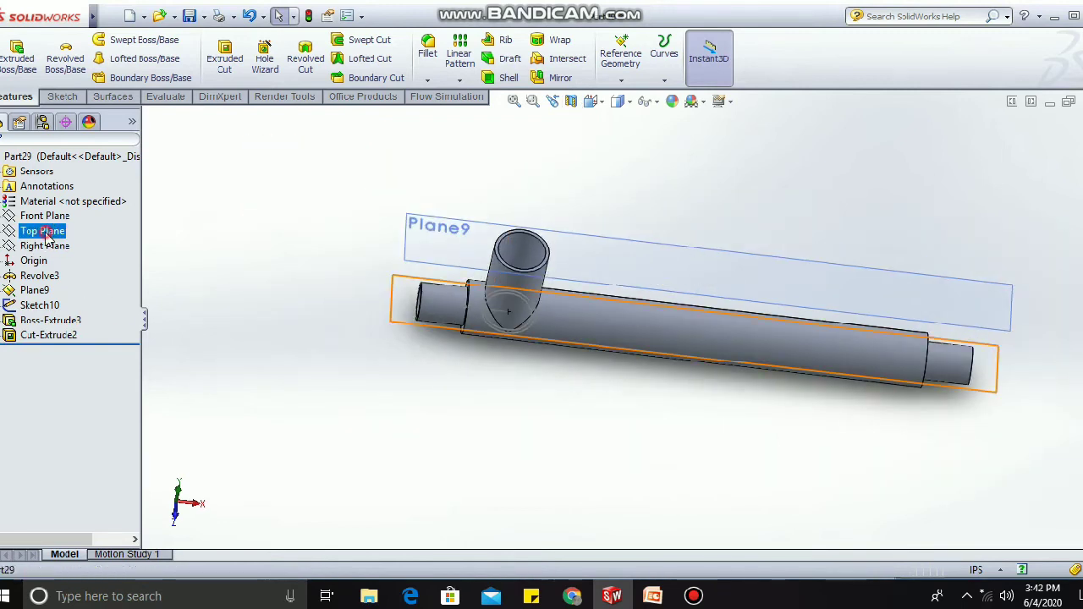
{"action": "left_click", "coordinate": [629, 80]}
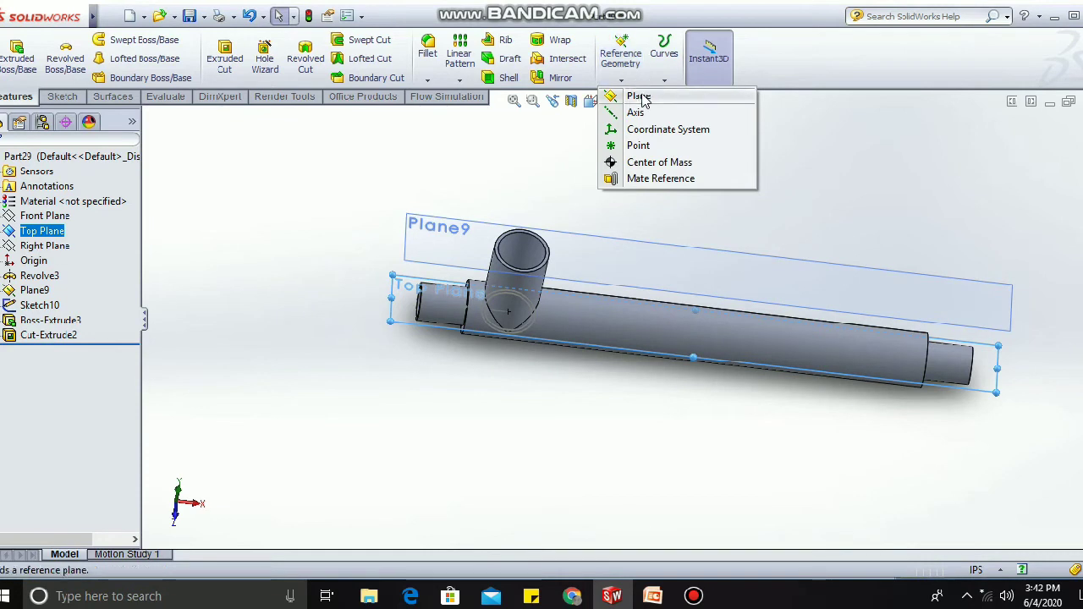
{"action": "left_click", "coordinate": [640, 96]}
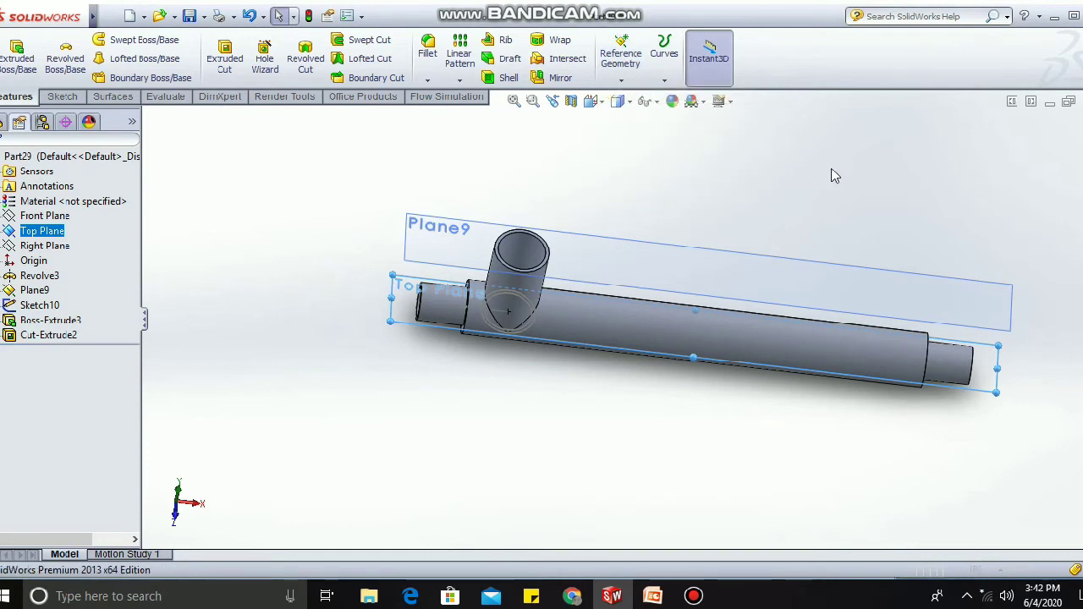
{"action": "middle_click_drag", "start_coordinate": [1040, 373], "coordinate": [1034, 292]}
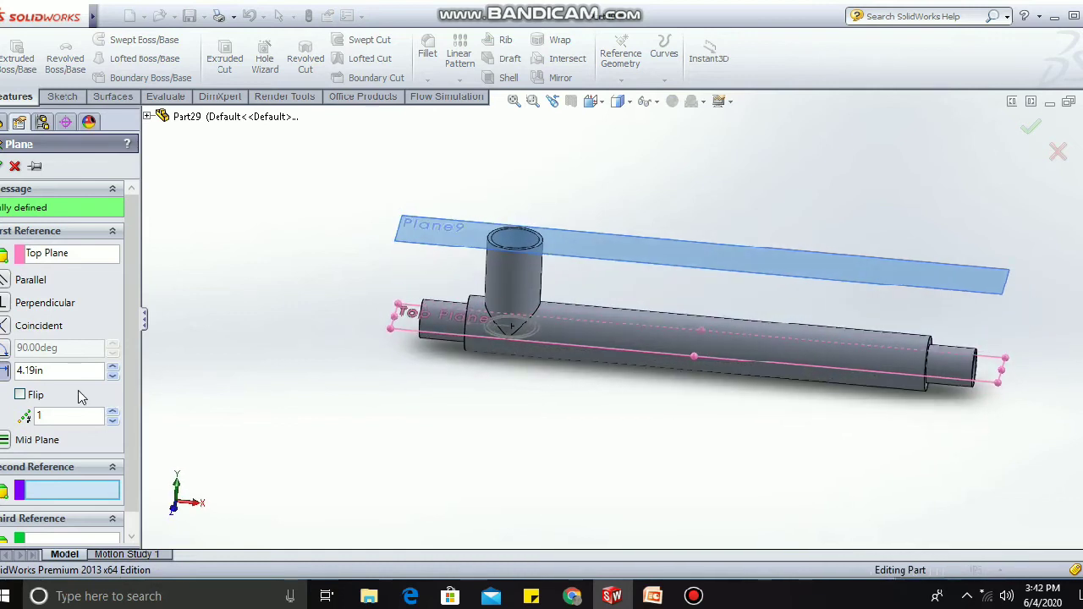
{"action": "left_click", "coordinate": [26, 396]}
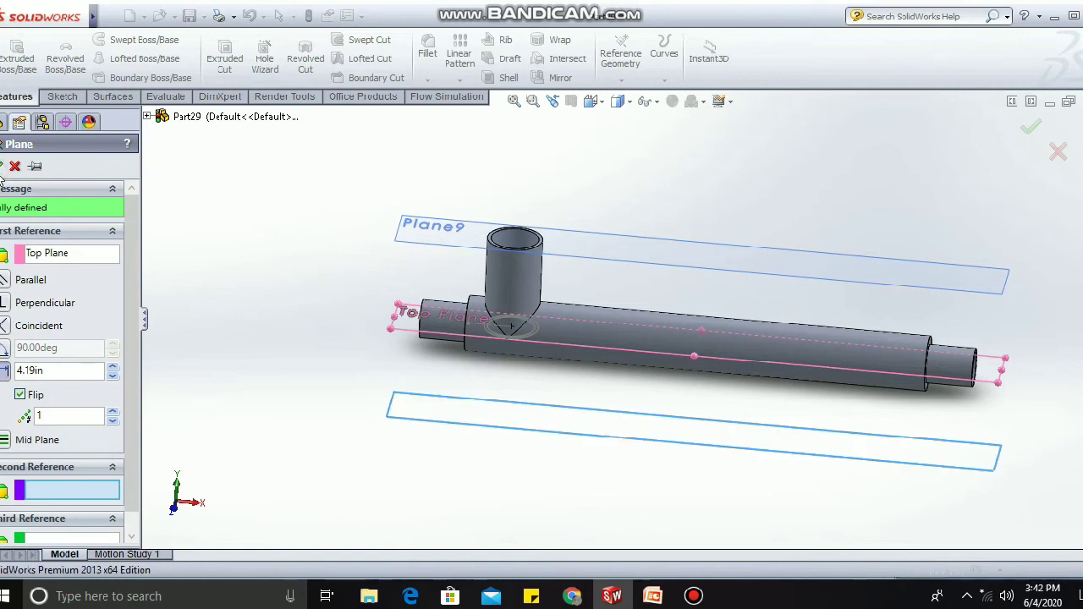
{"action": "left_click", "coordinate": [2, 167]}
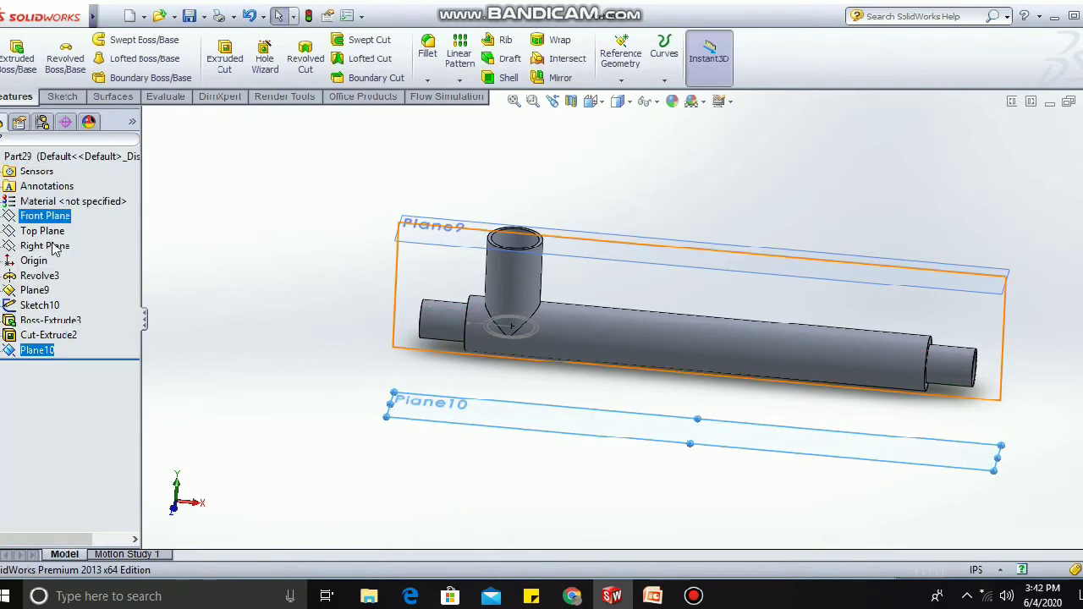
On the Top Plane, sketch a horizontal centerline about 2.76 in long inward from the outer pipe's end opposite the branch.
{"action": "left_click", "coordinate": [43, 231]}
{"action": "left_click", "coordinate": [126, 213]}
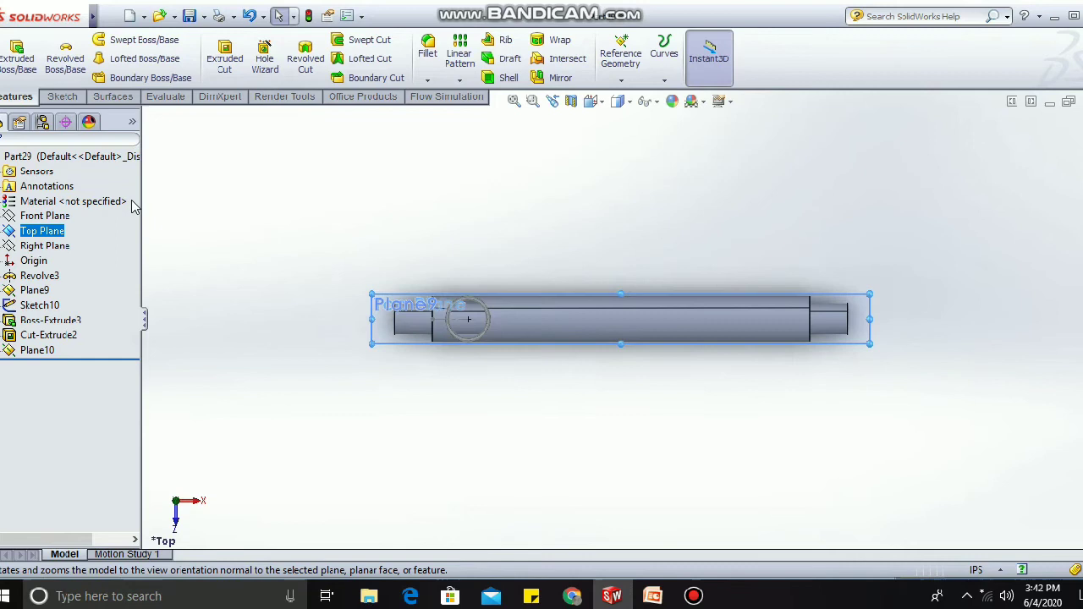
{"action": "scroll", "coordinate": [793, 274], "scroll_direction": "down", "scroll_amount": 2}
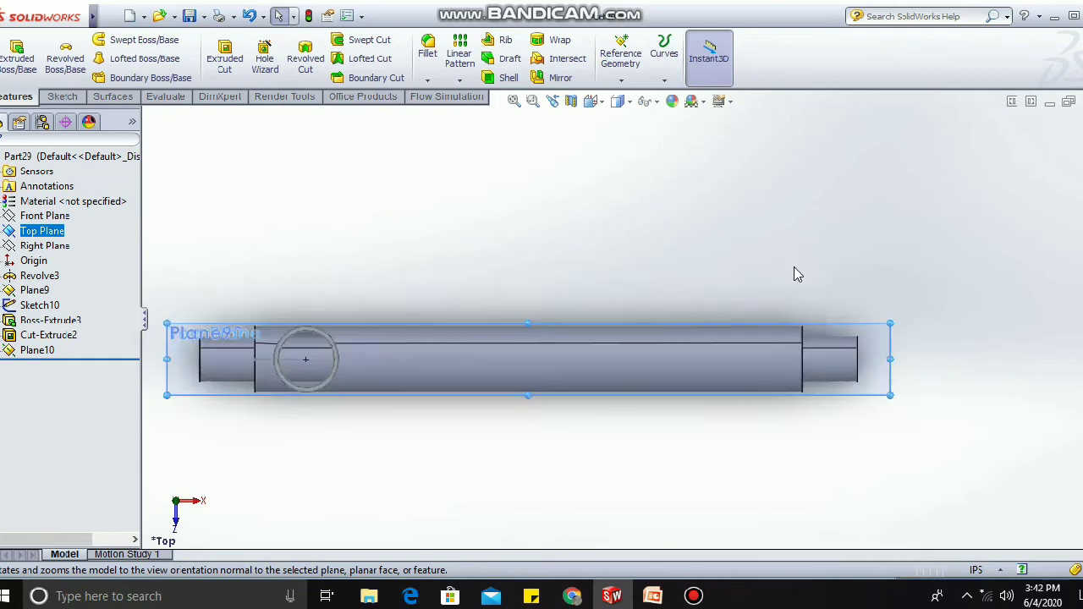
{"action": "left_click", "coordinate": [73, 98]}
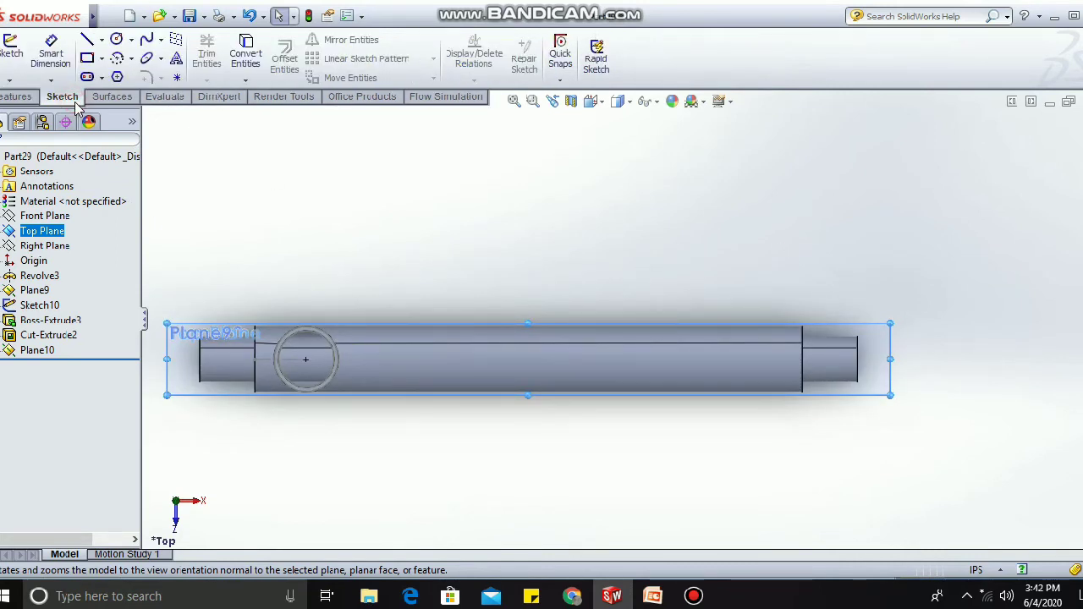
{"action": "left_click", "coordinate": [101, 40]}
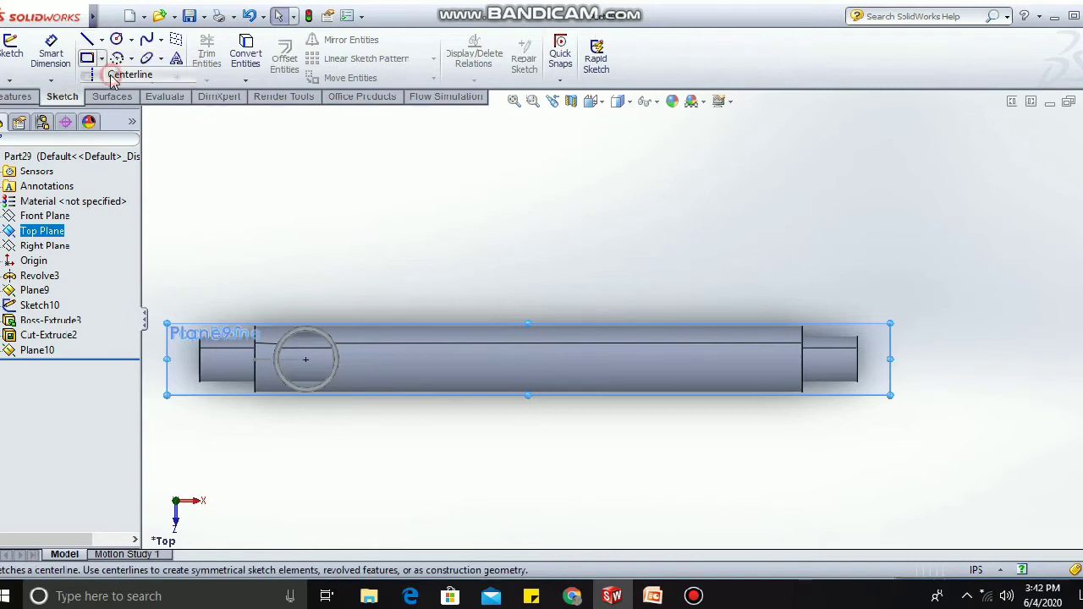
{"action": "left_click", "coordinate": [110, 72]}
{"action": "left_click", "coordinate": [802, 359]}
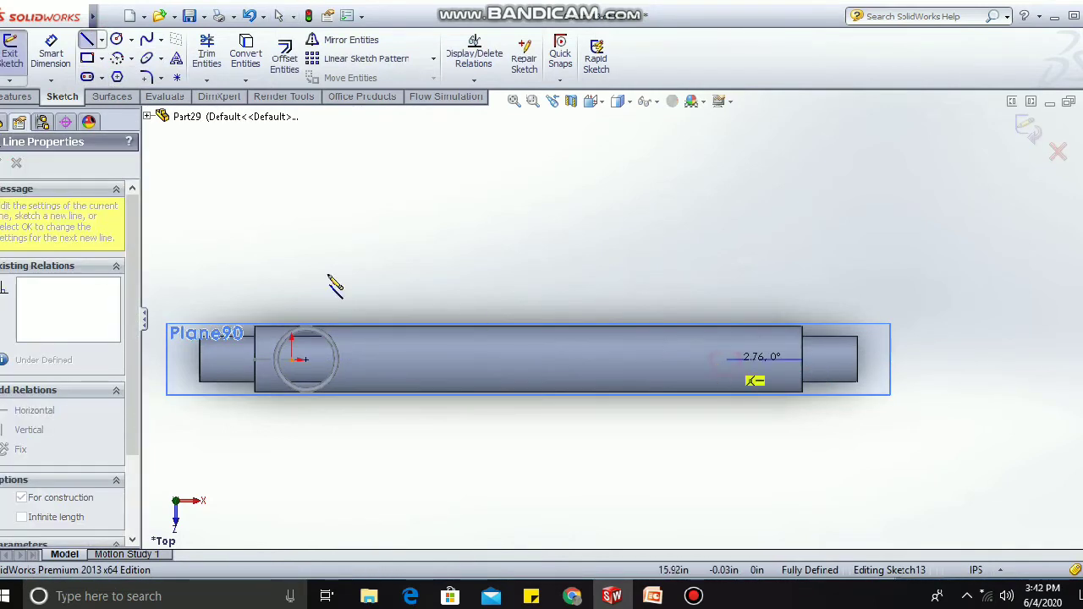
Dimension the centerline's length to 1.89 in.
{"action": "left_click", "coordinate": [53, 52]}
{"action": "left_click", "coordinate": [799, 366]}
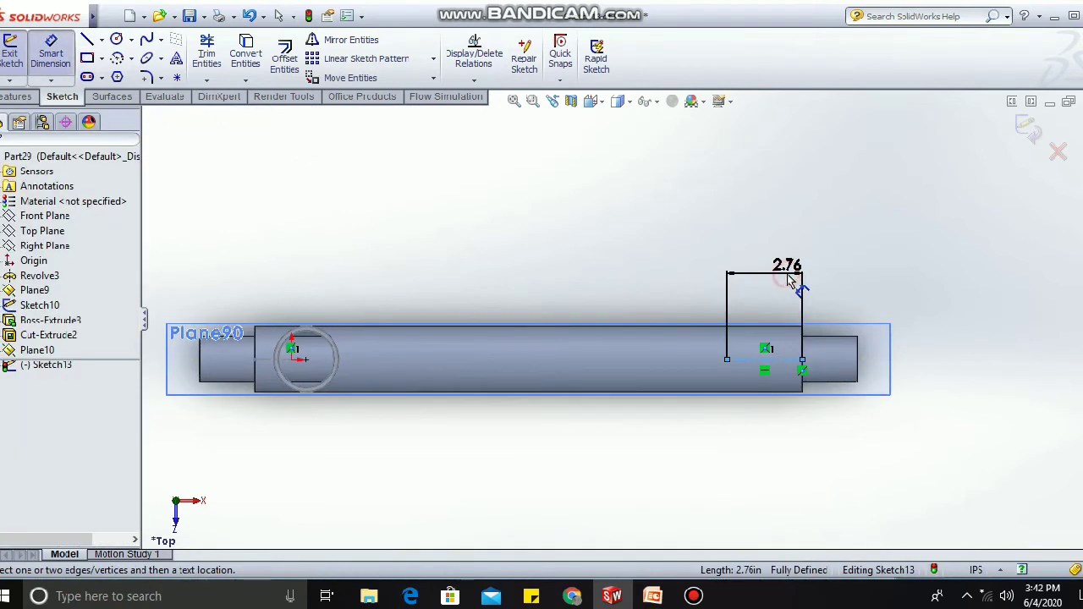
{"action": "left_click", "coordinate": [787, 281]}
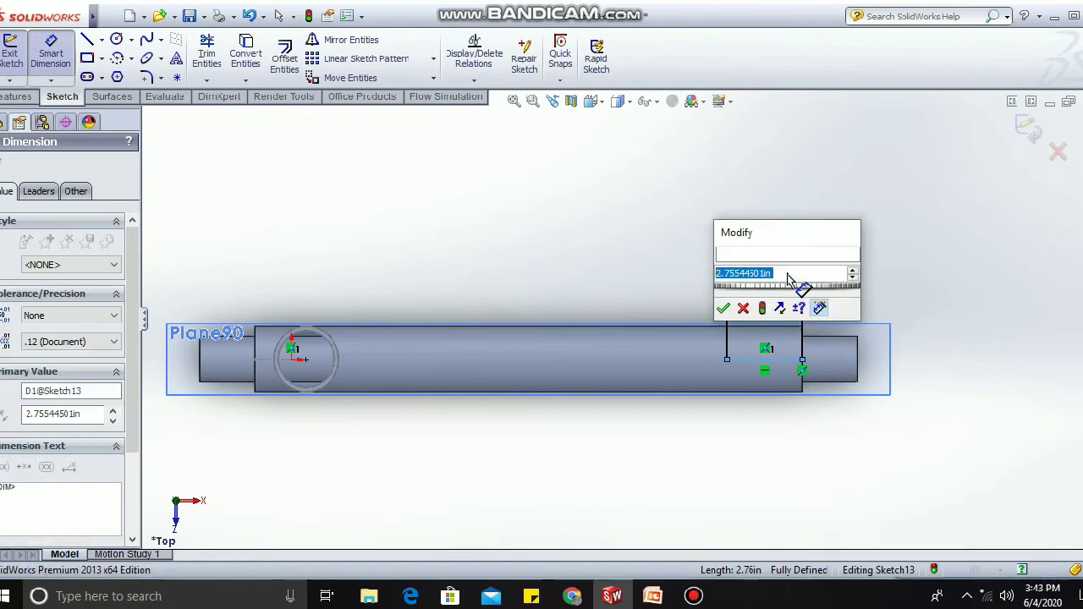
{"action": "type", "text": "1.00"}
{"action": "key", "text": "Return"}
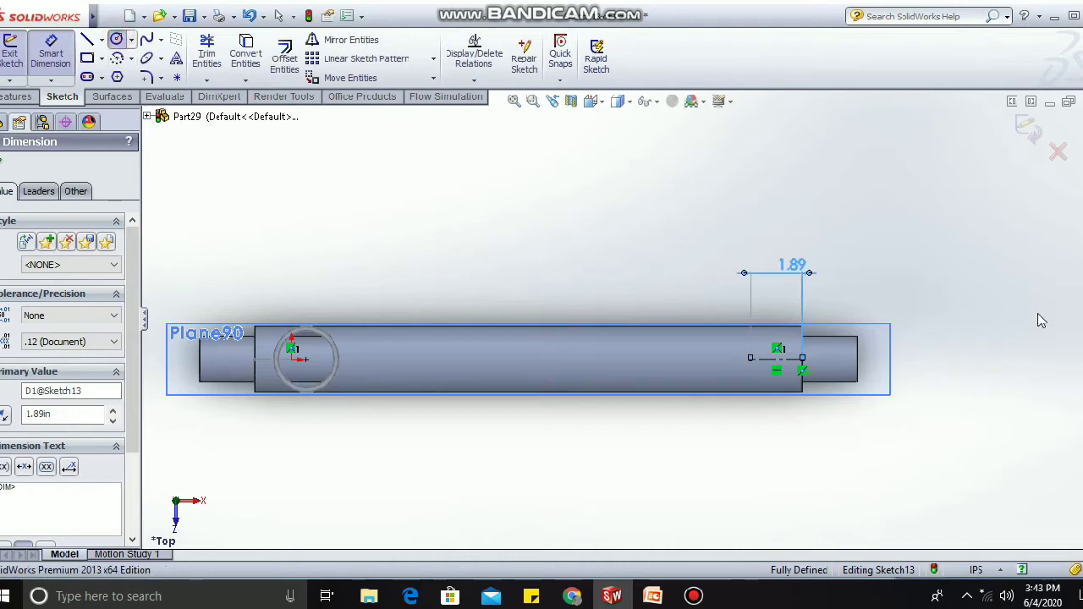
Sketch two concentric circles at the centerline's inner endpoint, about 2.73 in and 1.90 in in diameter.
{"action": "left_click", "coordinate": [749, 360]}
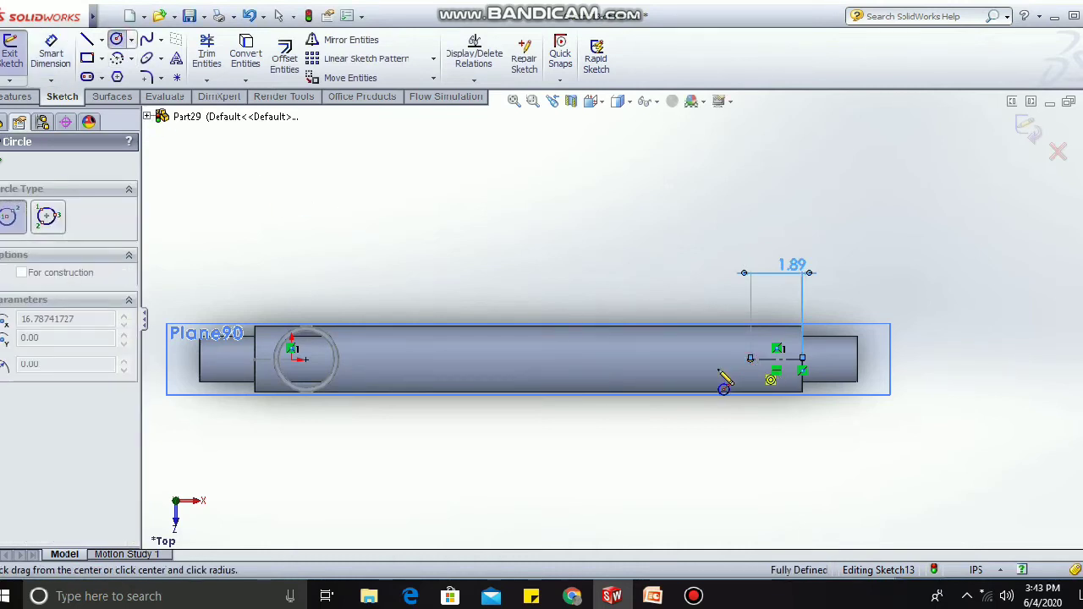
{"action": "left_click", "coordinate": [721, 386]}
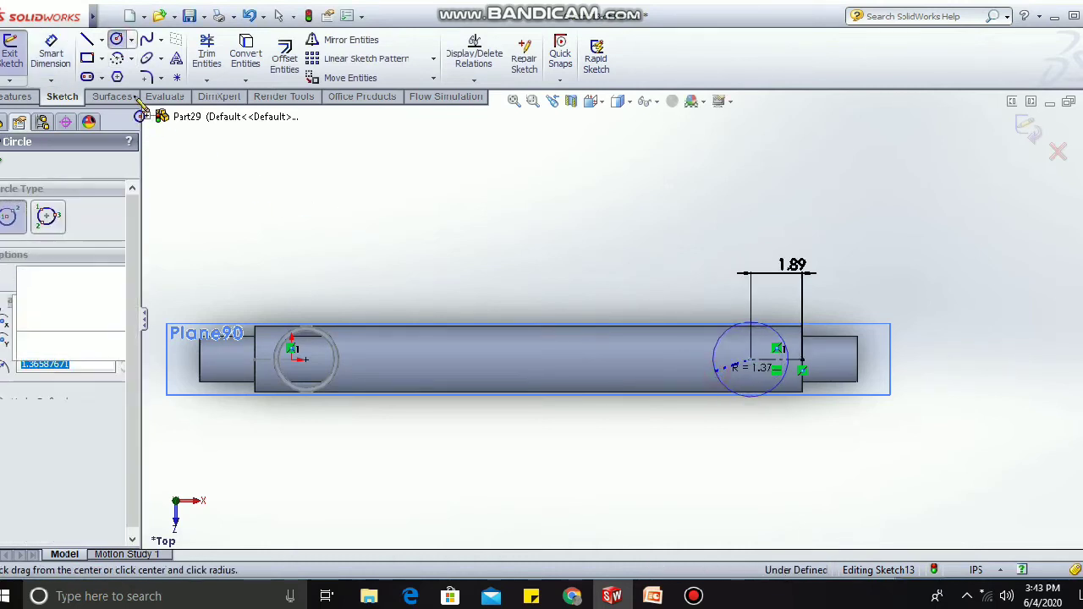
{"action": "left_click", "coordinate": [119, 39]}
{"action": "left_click", "coordinate": [118, 40]}
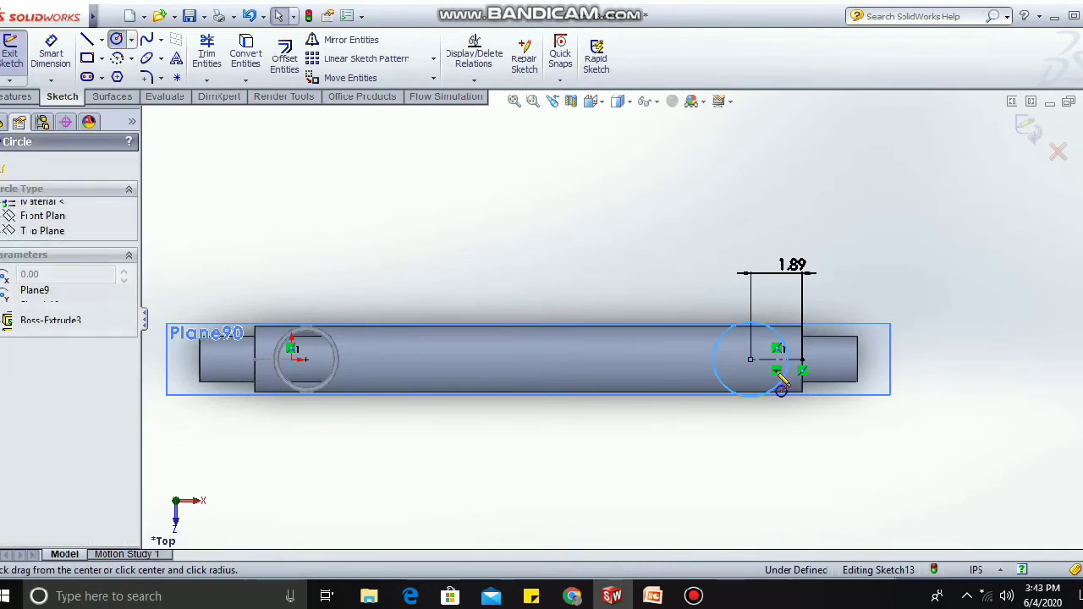
{"action": "left_click", "coordinate": [750, 361]}
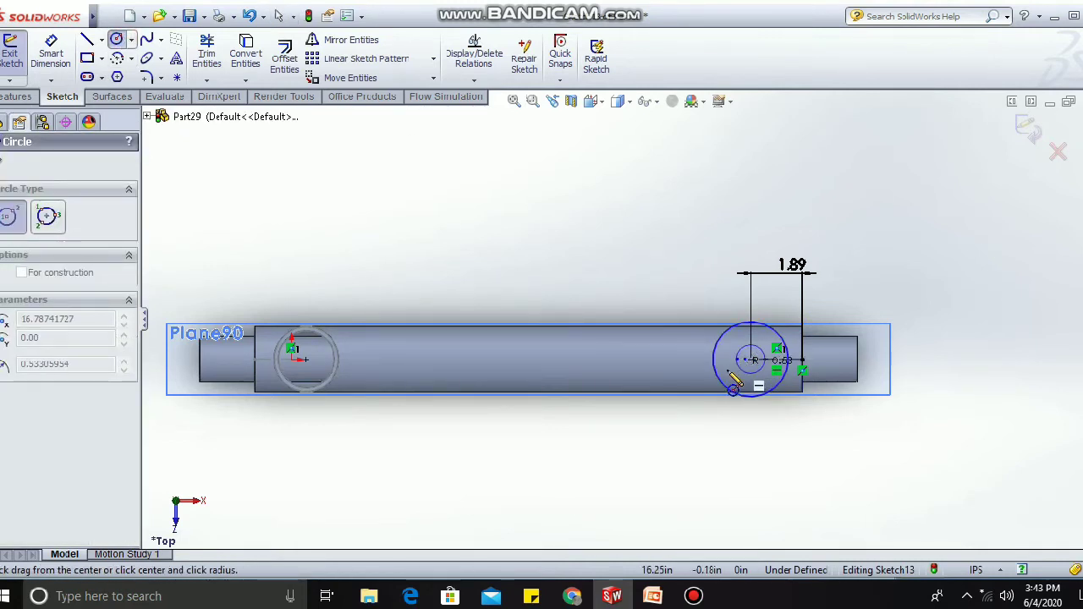
{"action": "left_click", "coordinate": [733, 382]}
Dimension the outer circle's diameter to 2.38 in.
{"action": "left_click", "coordinate": [51, 53]}
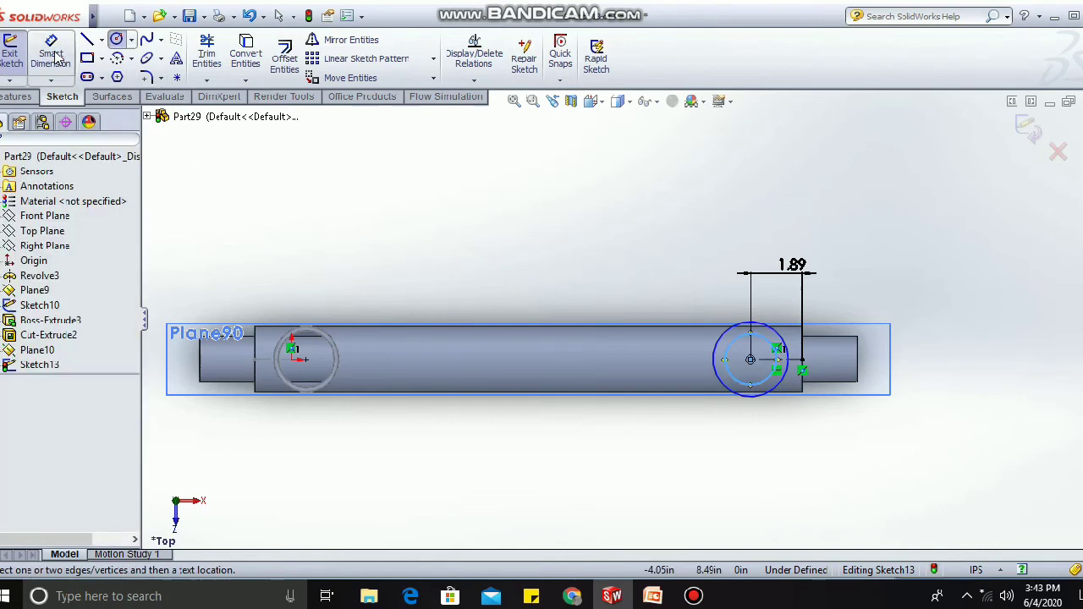
{"action": "left_click", "coordinate": [775, 347]}
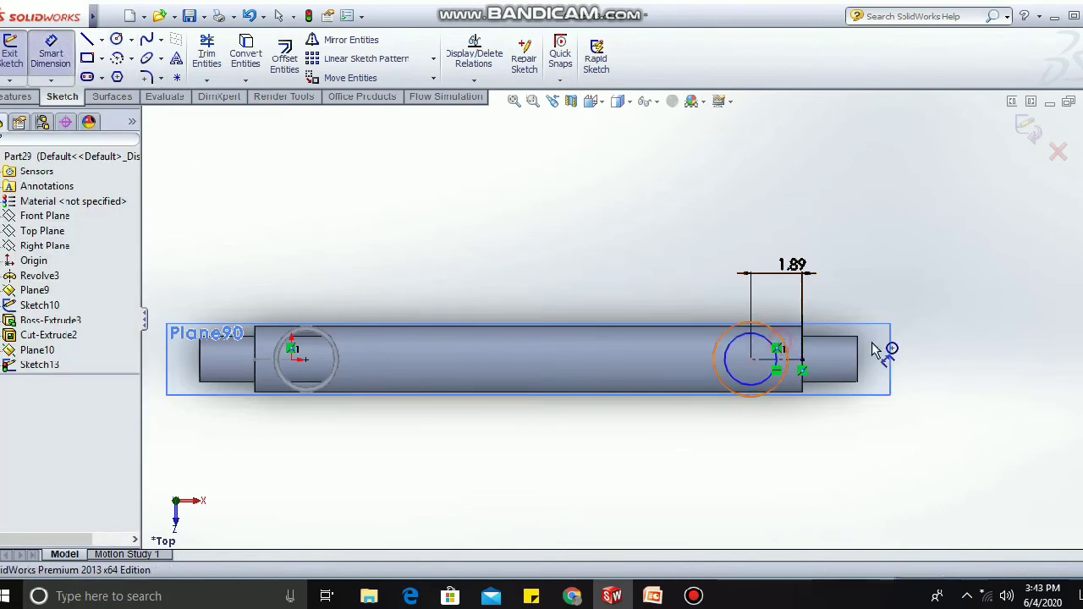
{"action": "left_click", "coordinate": [931, 361]}
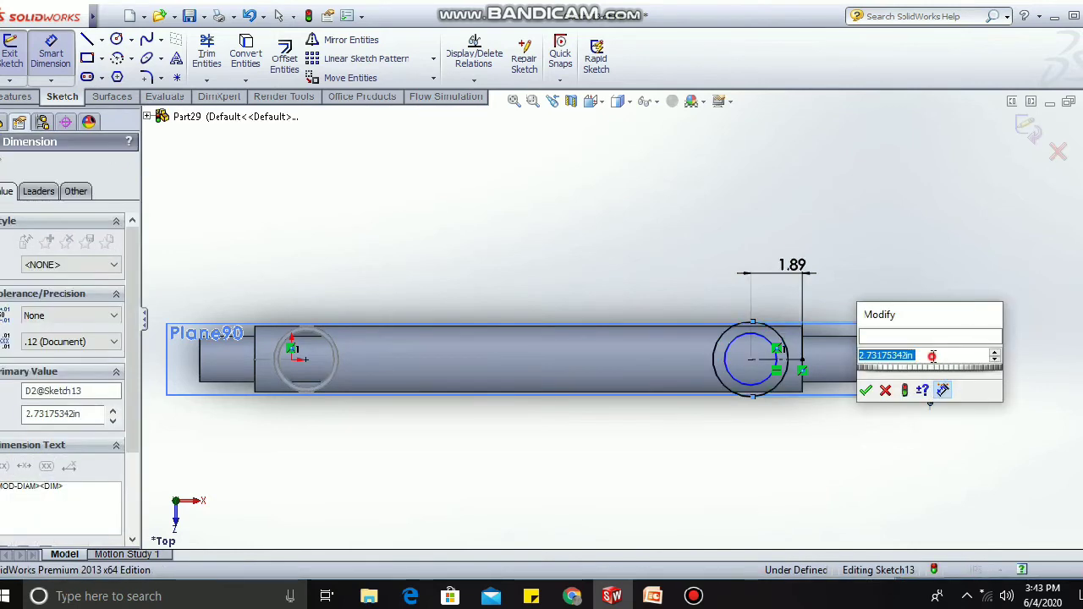
{"action": "type", "text": "2"}
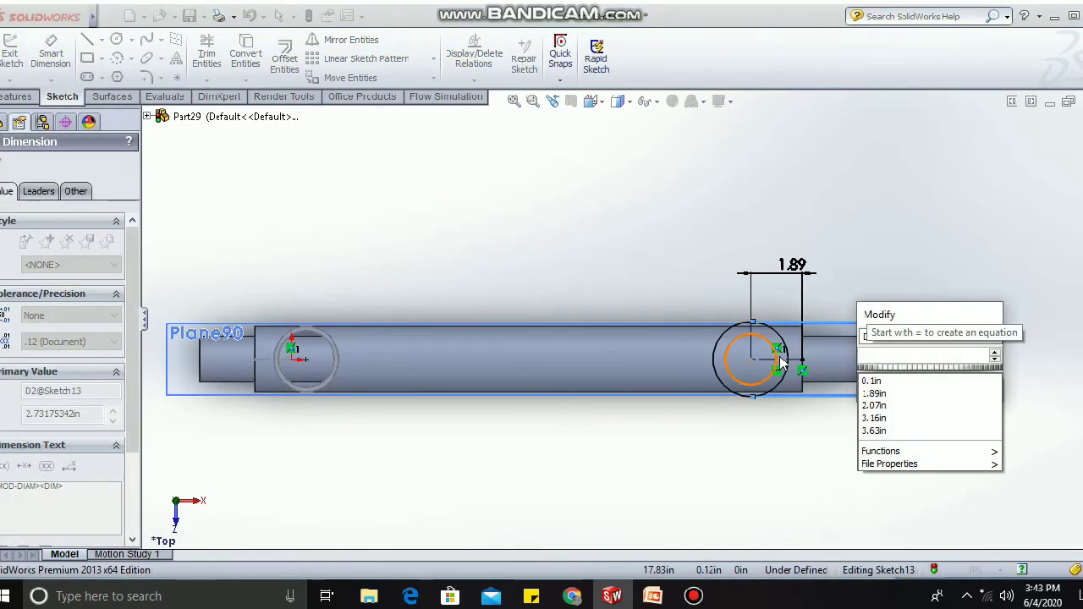
{"action": "type", "text": ".38"}
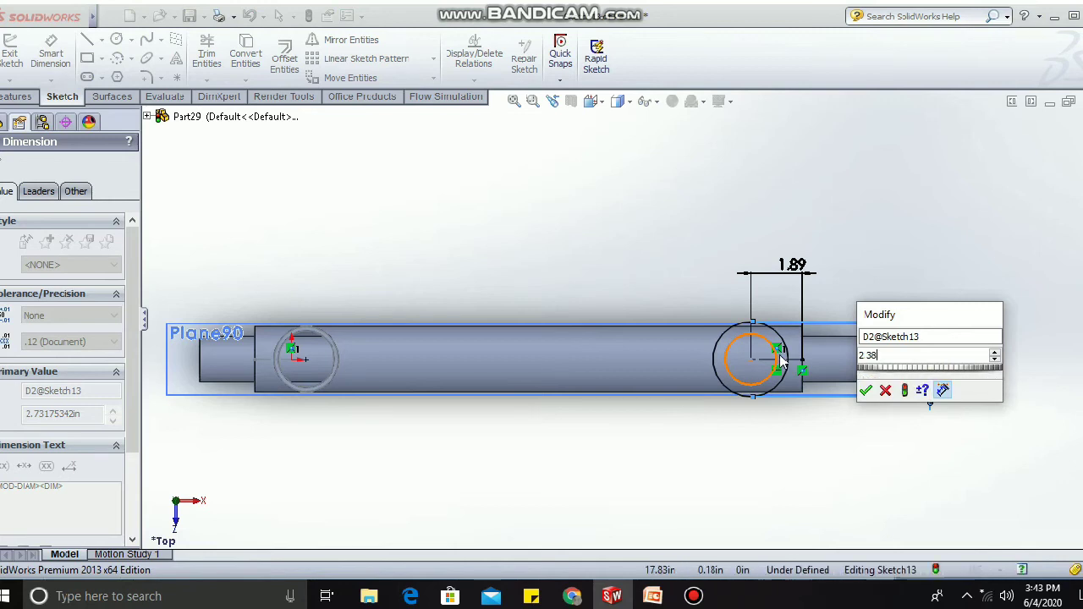
{"action": "key", "text": "Return"}
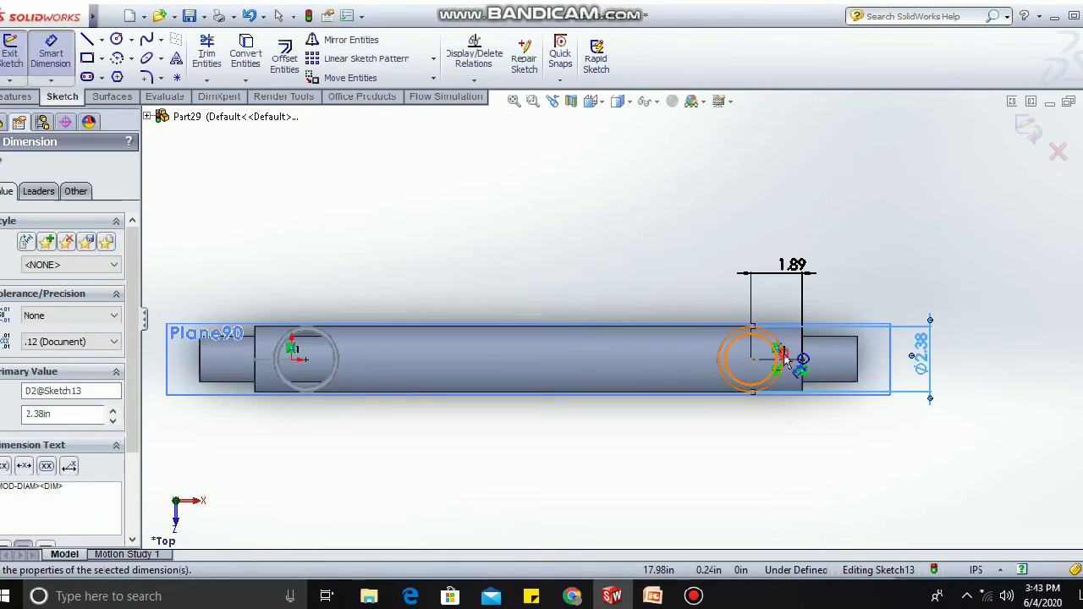
Dimension the inner circle's diameter to 2.067 in.
{"action": "left_click", "coordinate": [802, 356]}
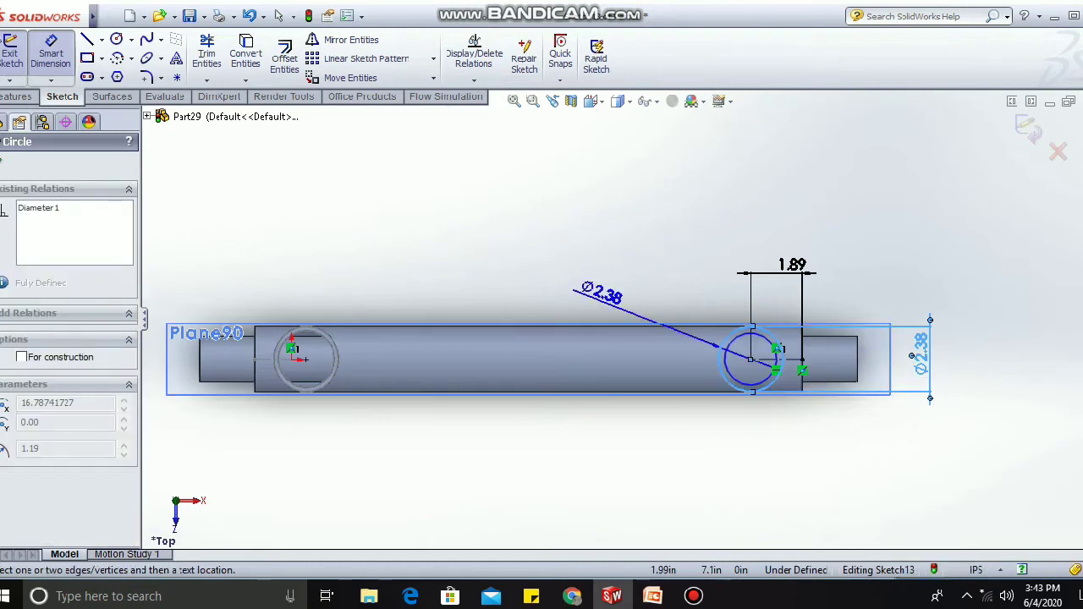
{"action": "left_click", "coordinate": [57, 62]}
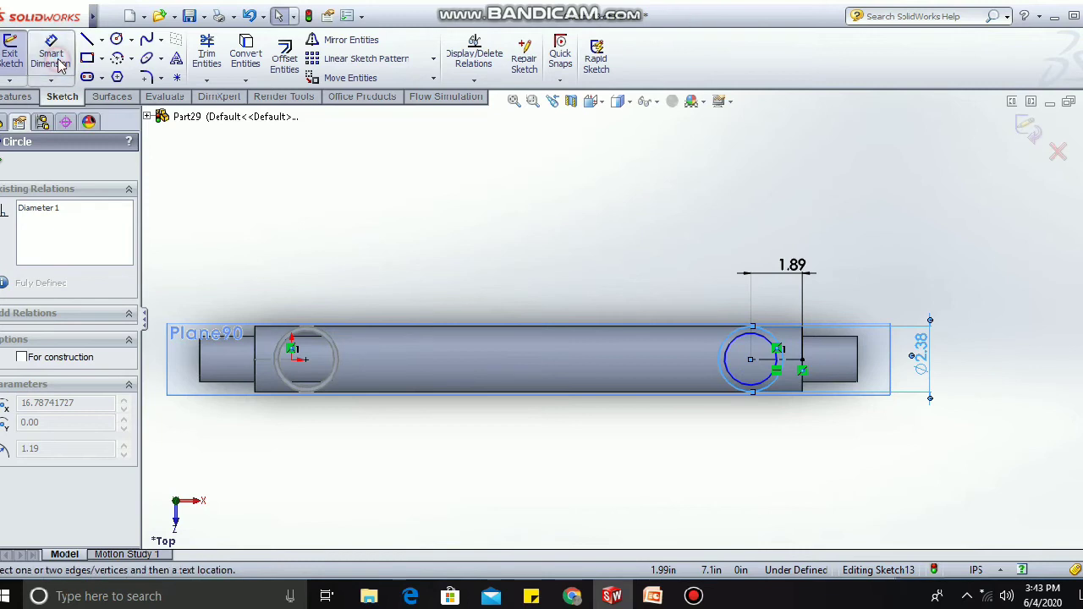
{"action": "left_click", "coordinate": [56, 59]}
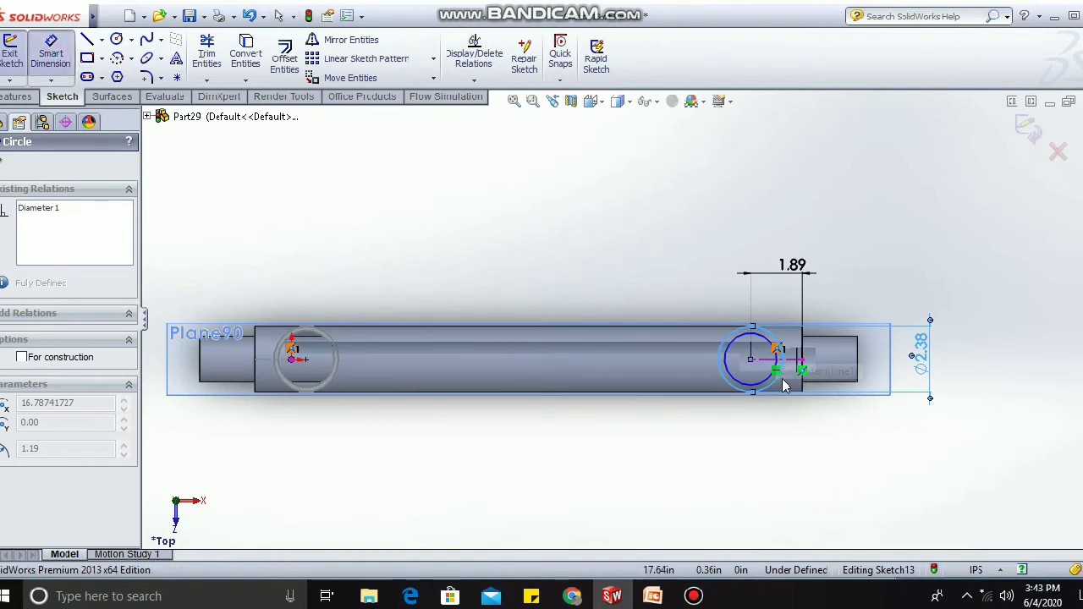
{"action": "left_click", "coordinate": [770, 384]}
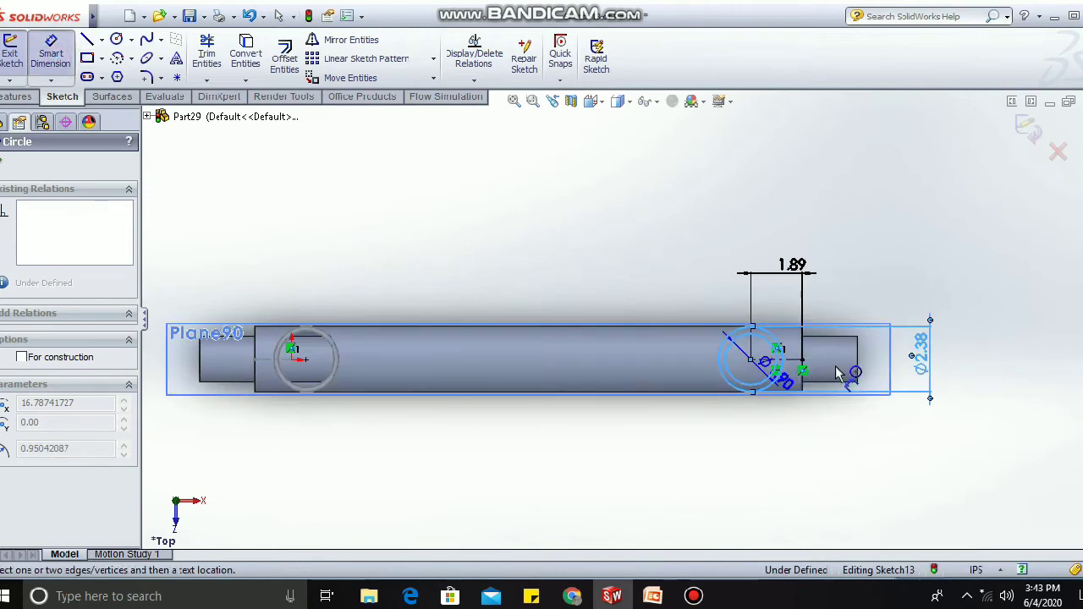
{"action": "left_click", "coordinate": [903, 366]}
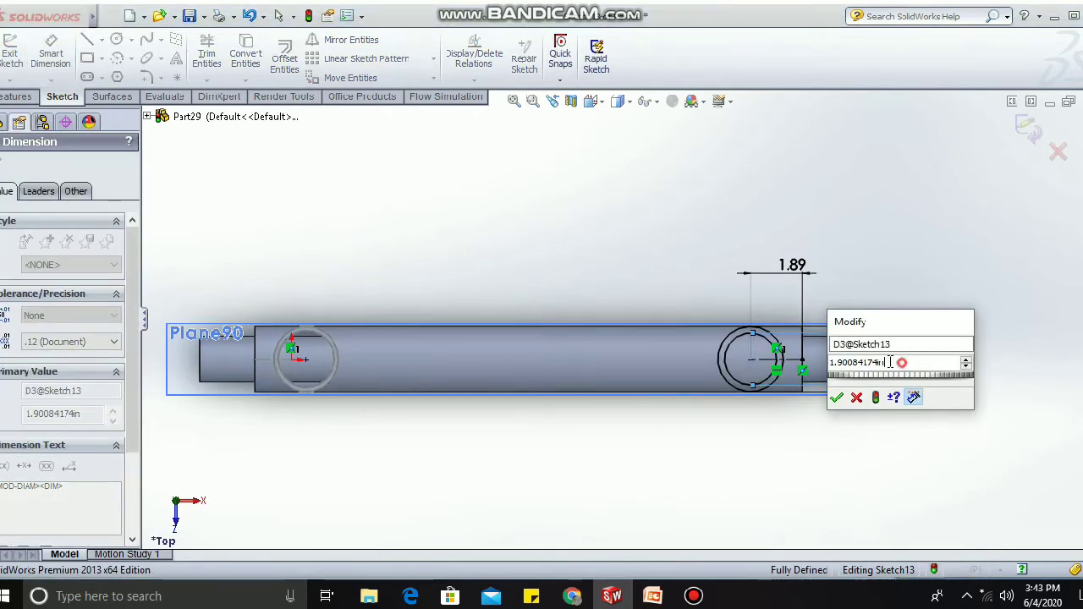
{"action": "key", "text": "BackSpace"}
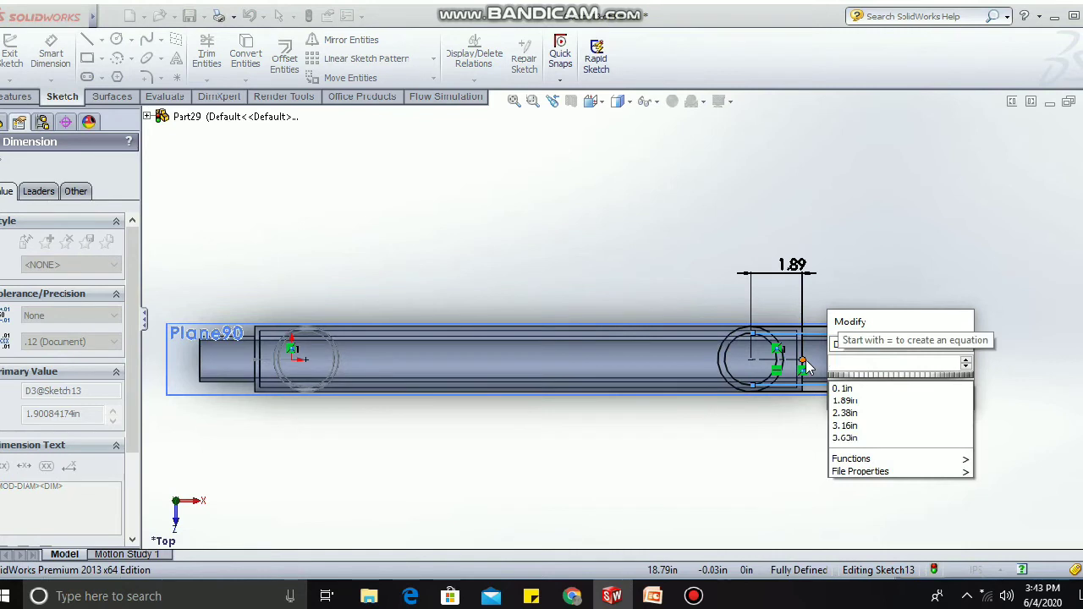
{"action": "type", "text": "2."}
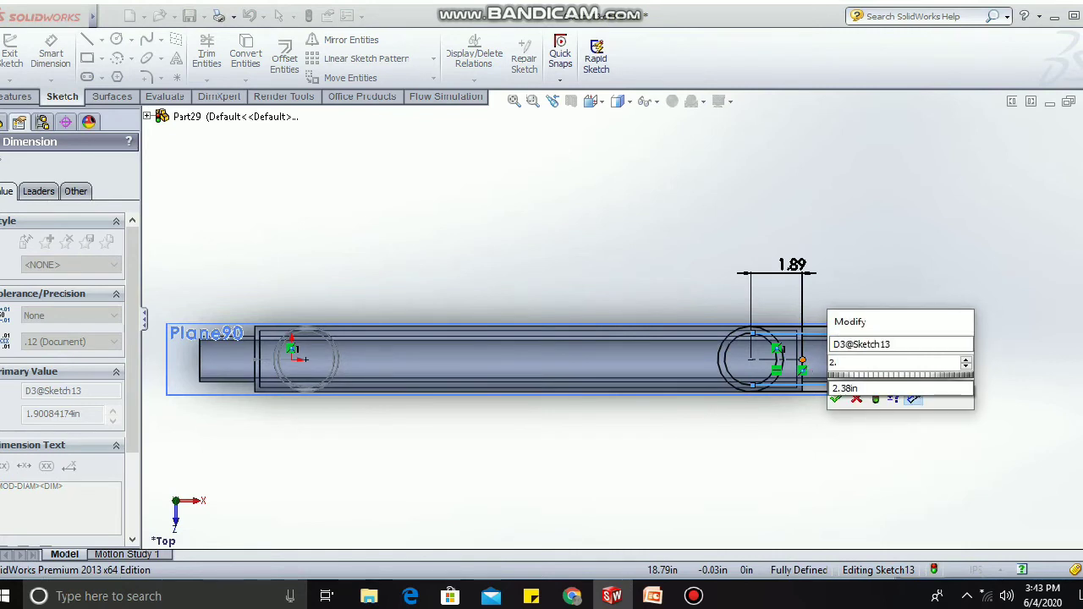
{"action": "type", "text": "067"}
{"action": "key", "text": "Return"}
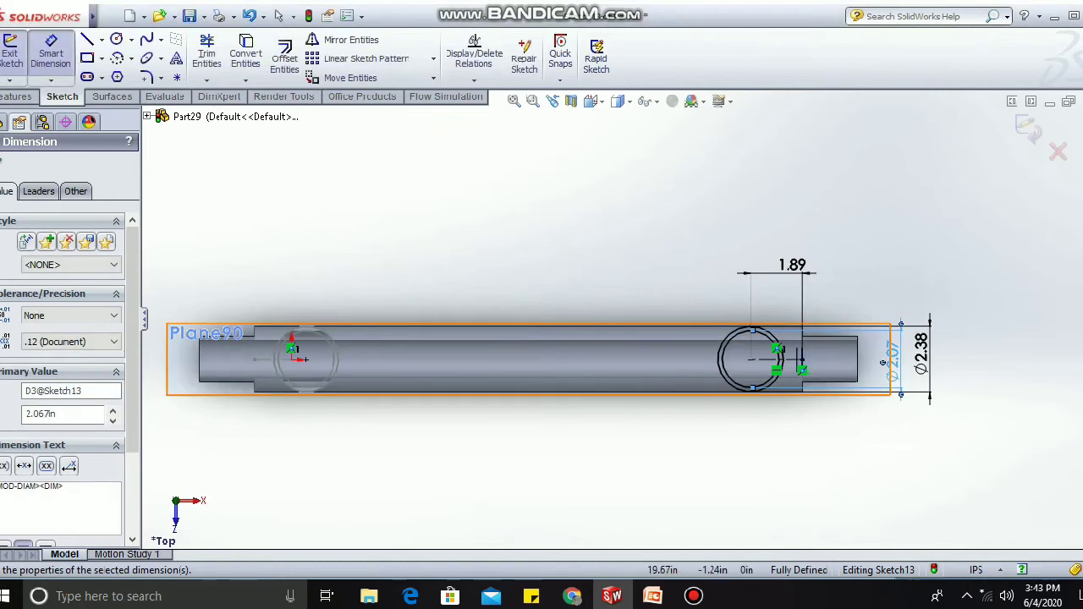
Finish the circle sketch, start a sketch on Plane10, and convert the 2.38 in and 2.067 in circles into it.
{"action": "left_click", "coordinate": [1027, 127]}
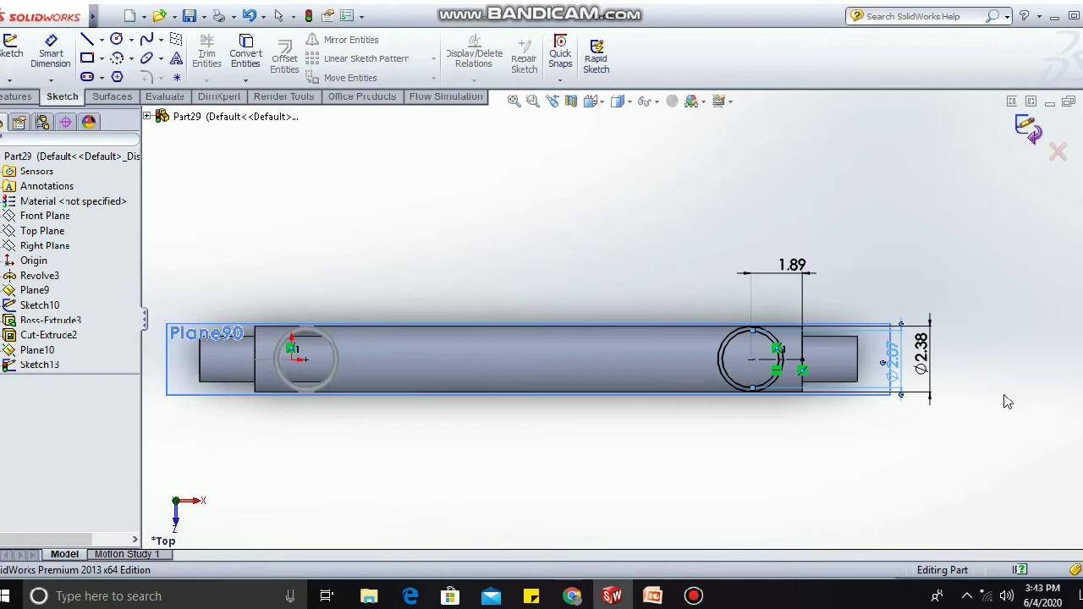
{"action": "mouse_move", "coordinate": [974, 386]}
{"action": "middle_mouse_down"}
{"action": "mouse_move", "coordinate": [954, 343]}
{"action": "mouse_move", "coordinate": [974, 222]}
{"action": "mouse_move", "coordinate": [939, 190]}
{"action": "middle_mouse_up"}
{"action": "right_click", "coordinate": [871, 506]}
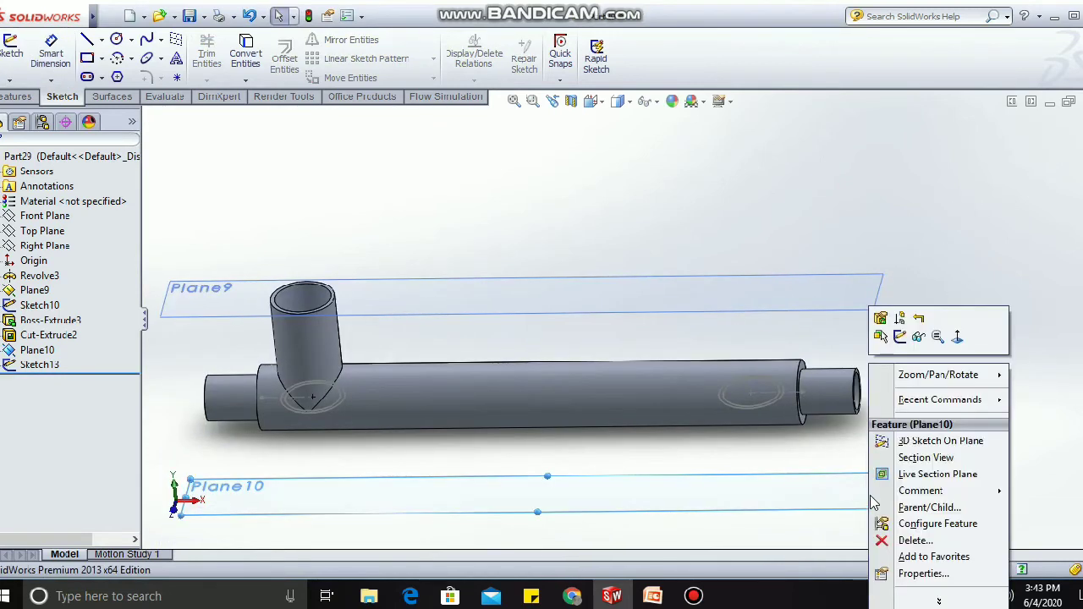
{"action": "left_click", "coordinate": [903, 336]}
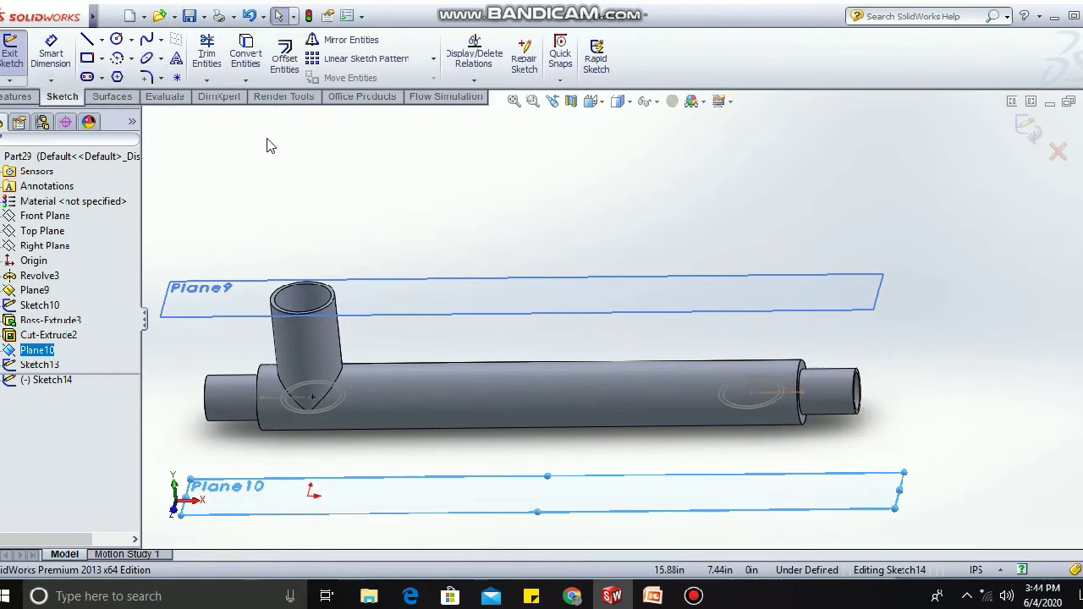
{"action": "left_click", "coordinate": [772, 403]}
{"action": "left_click", "coordinate": [244, 52]}
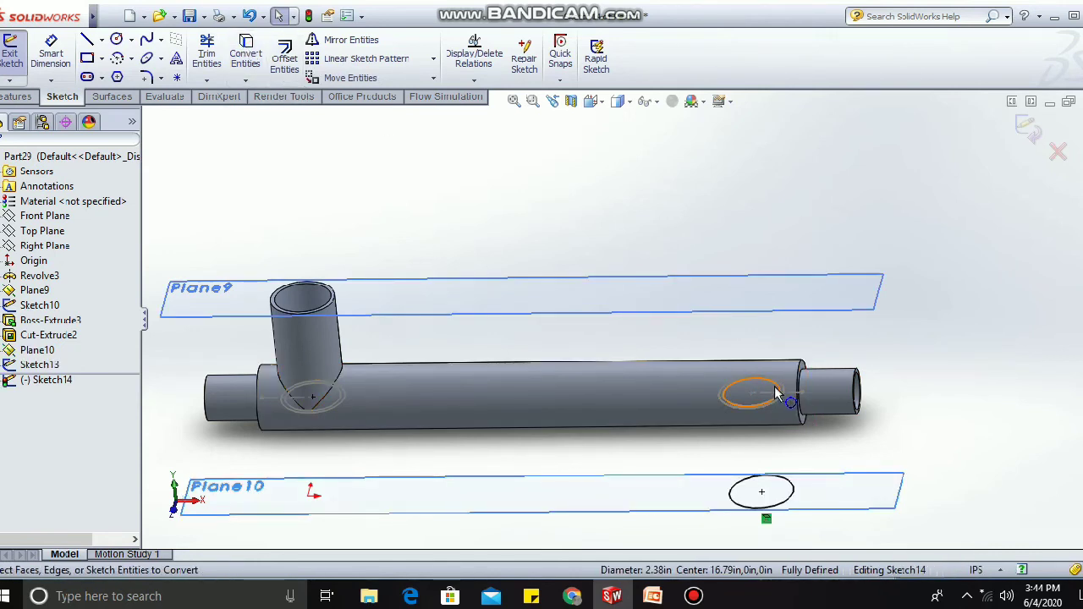
{"action": "left_click", "coordinate": [775, 395]}
{"action": "left_click", "coordinate": [251, 64]}
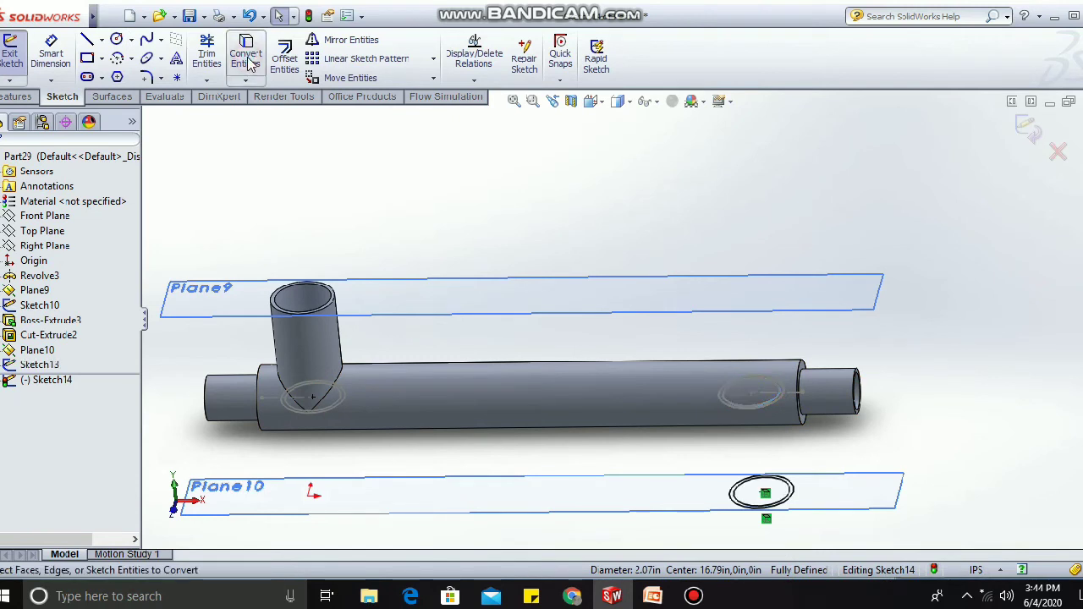
Extrude the two converted circles from Plane10 up to the outer pipe's cylindrical surface, with the result merged.
{"action": "left_click", "coordinate": [7, 98]}
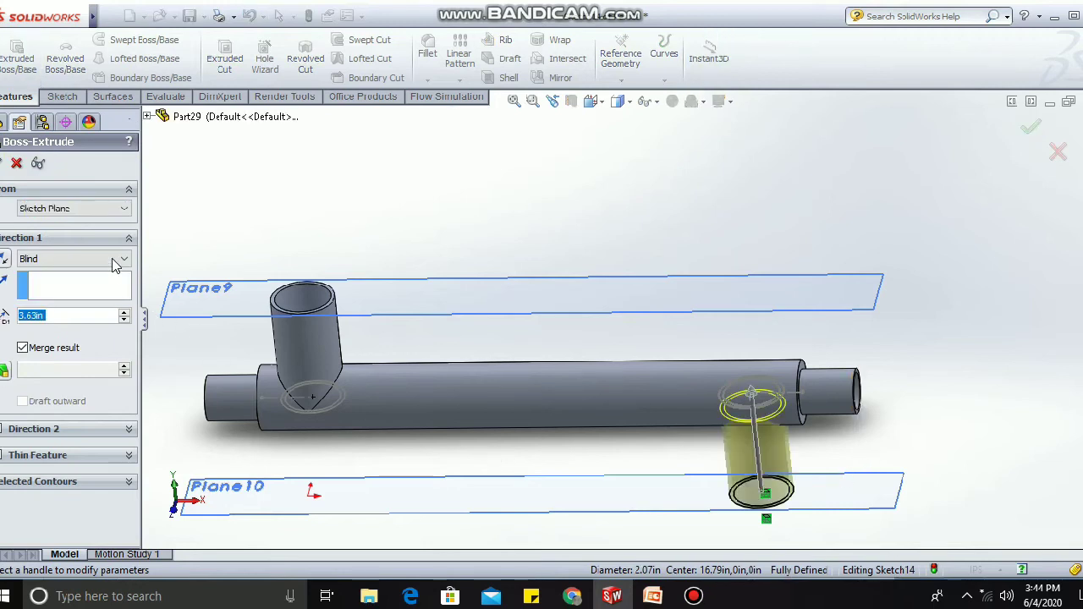
{"action": "left_click", "coordinate": [116, 262]}
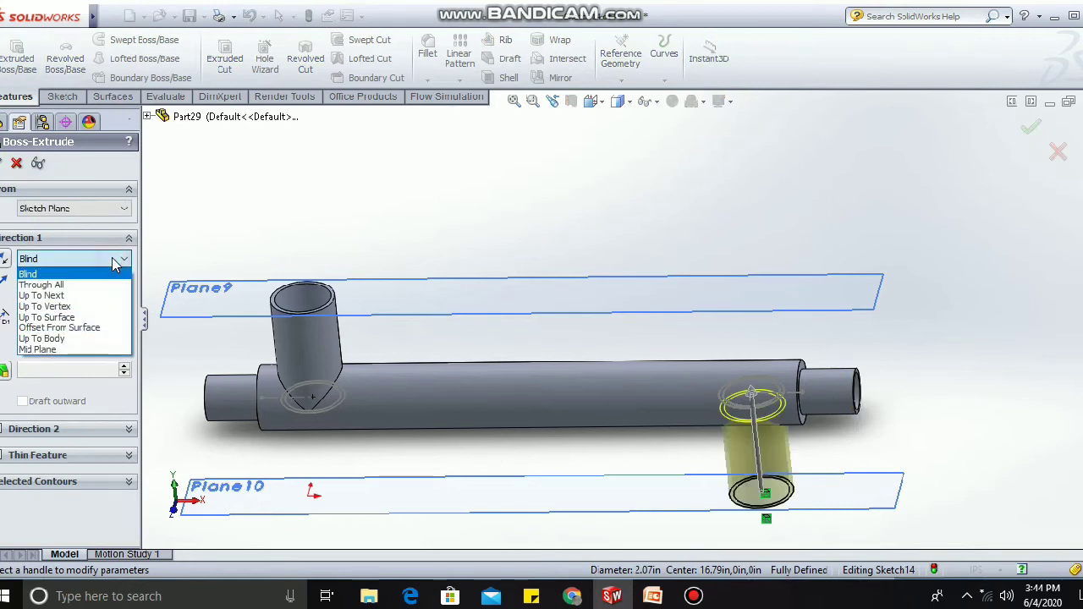
{"action": "left_click", "coordinate": [85, 320]}
{"action": "left_click", "coordinate": [633, 400]}
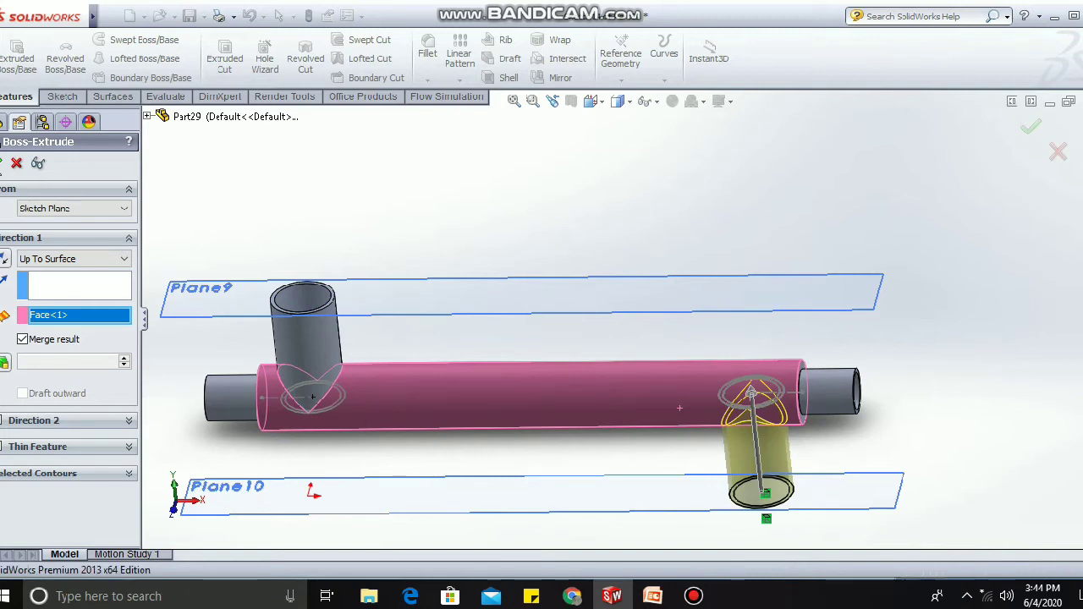
{"action": "left_click", "coordinate": [1030, 127]}
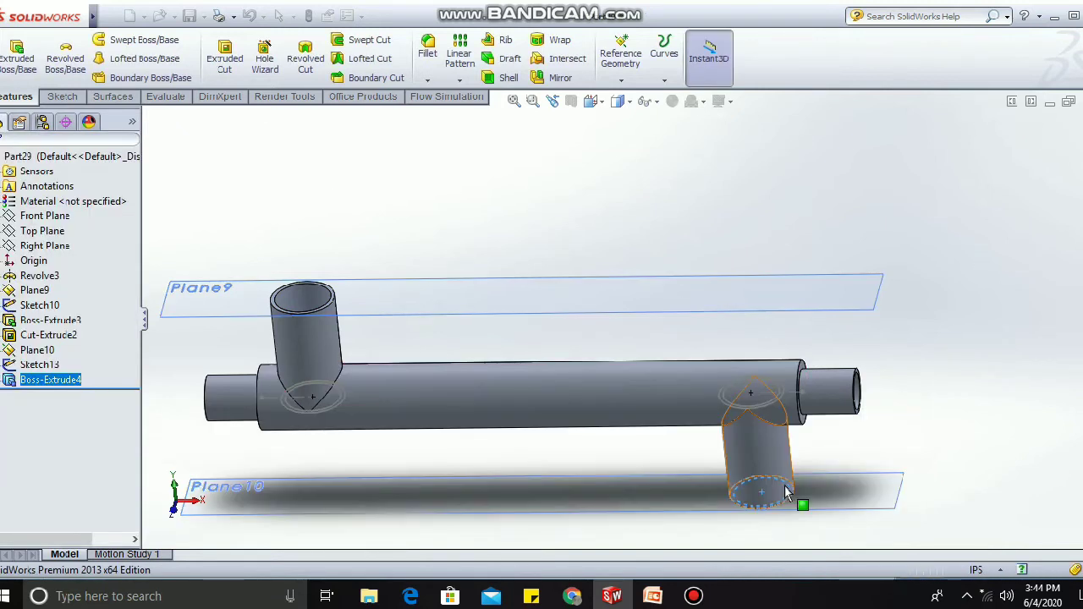
Start another sketch on Plane10 and convert only the inner 2.067 in circle into it.
{"action": "right_click", "coordinate": [695, 498]}
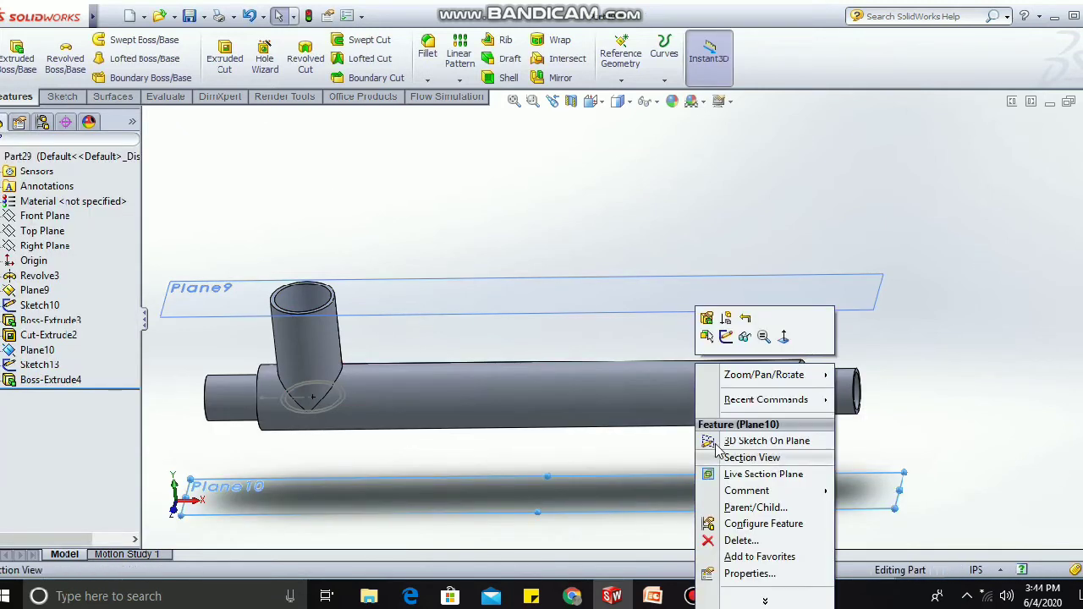
{"action": "left_click", "coordinate": [728, 345]}
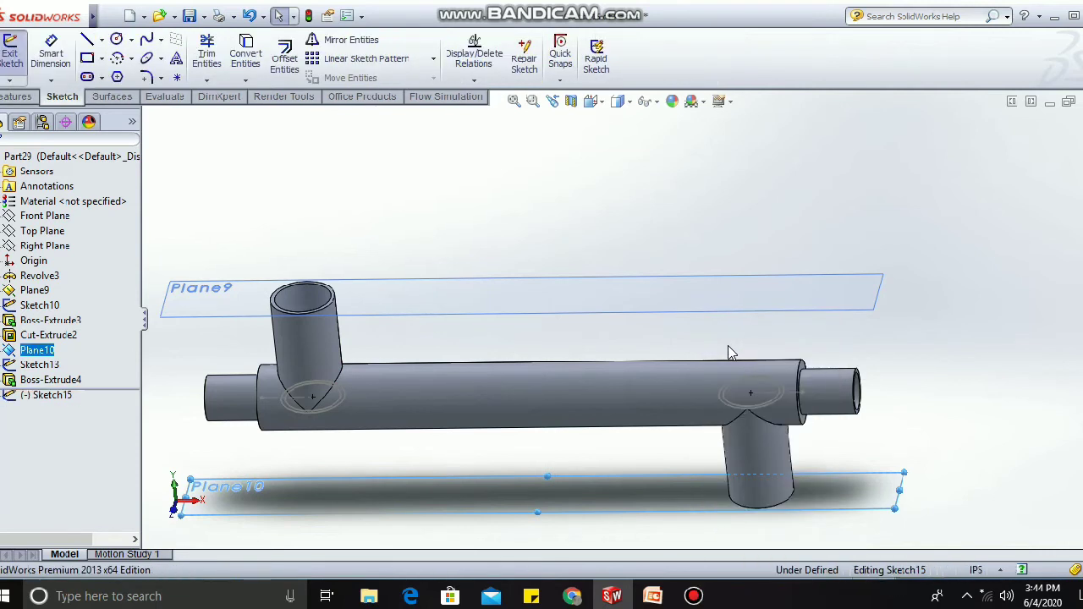
{"action": "left_click", "coordinate": [769, 406]}
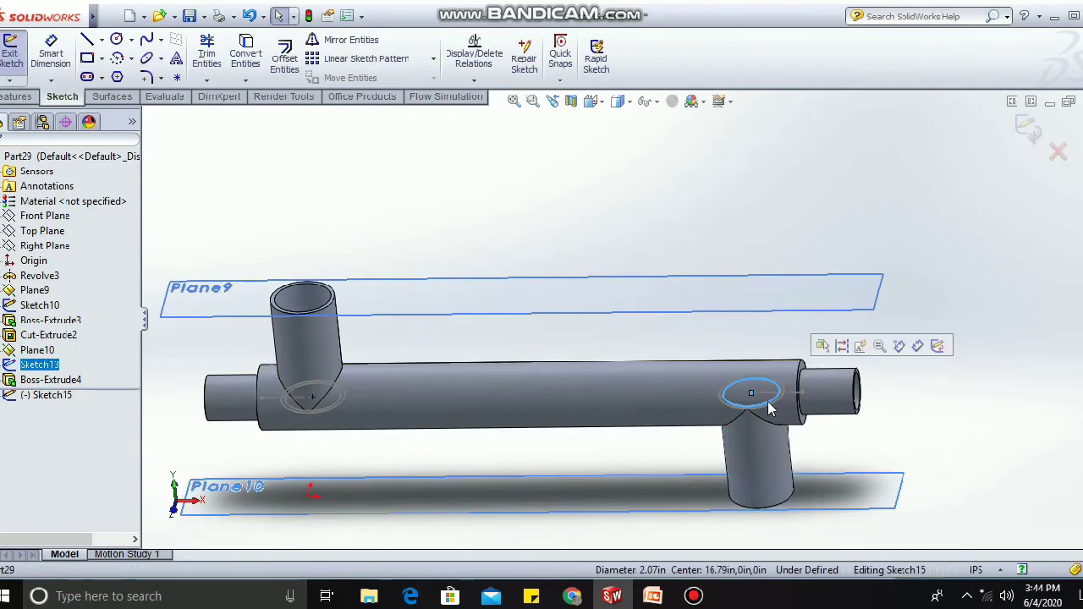
{"action": "left_click", "coordinate": [248, 59]}
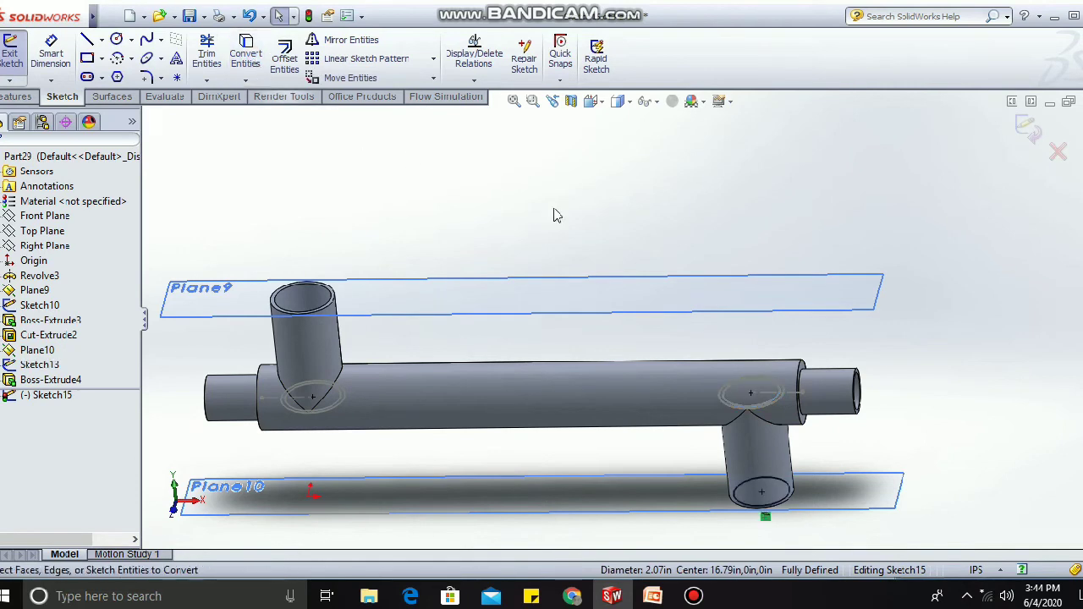
{"action": "left_click", "coordinate": [14, 97]}
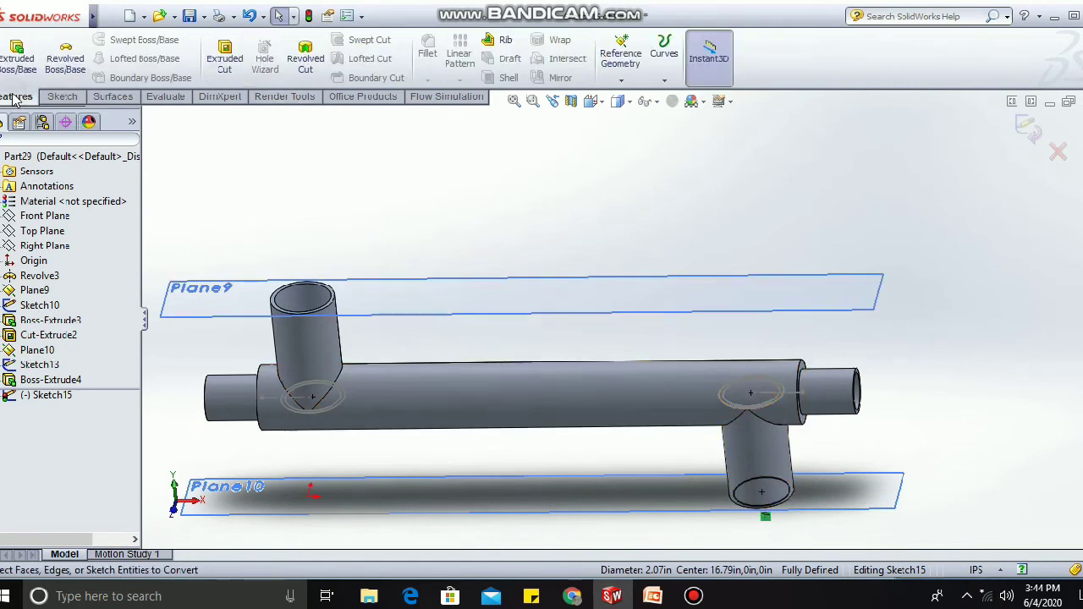
{"action": "left_click", "coordinate": [227, 59]}
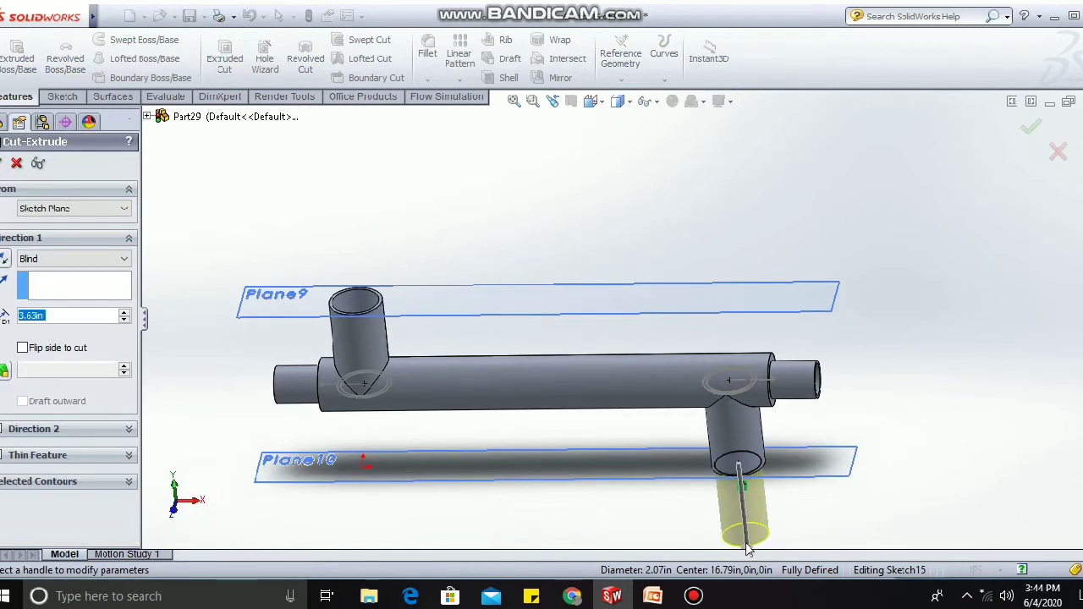
{"action": "scroll", "coordinate": [766, 482], "scroll_direction": "down", "scroll_amount": 5}
{"action": "scroll", "coordinate": [767, 488], "scroll_direction": "up", "scroll_amount": 5}
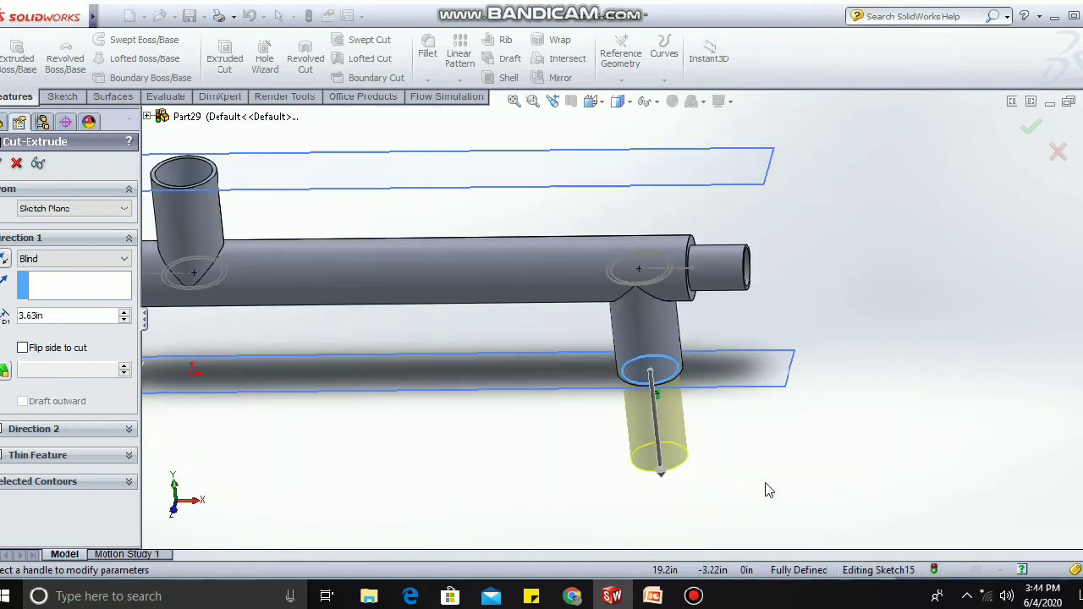
{"action": "left_click_drag", "start_coordinate": [653, 448], "coordinate": [637, 269]}
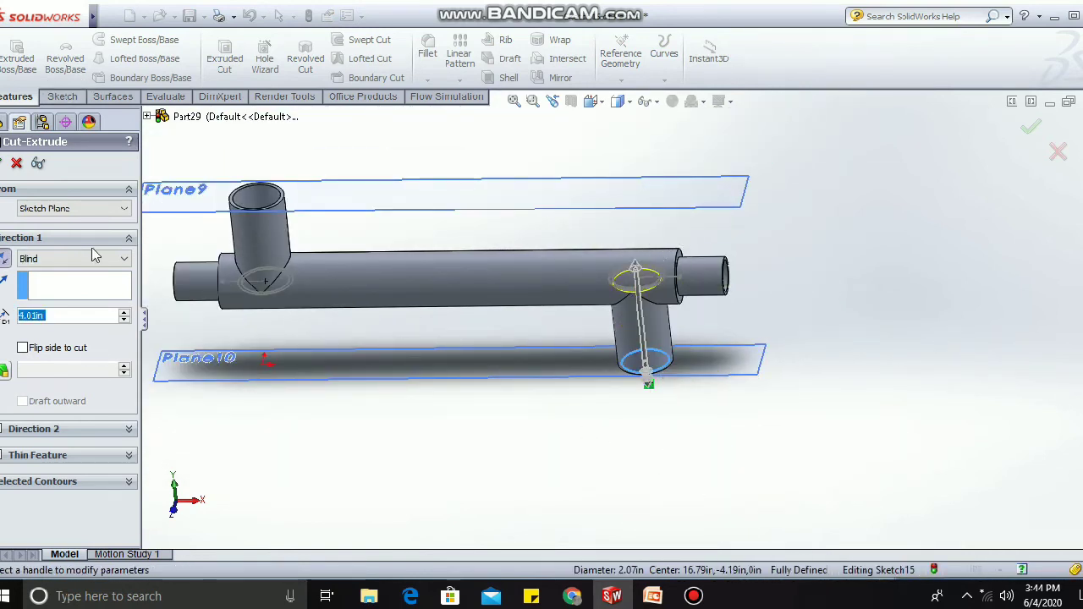
{"action": "left_click", "coordinate": [97, 259]}
{"action": "left_click", "coordinate": [92, 317]}
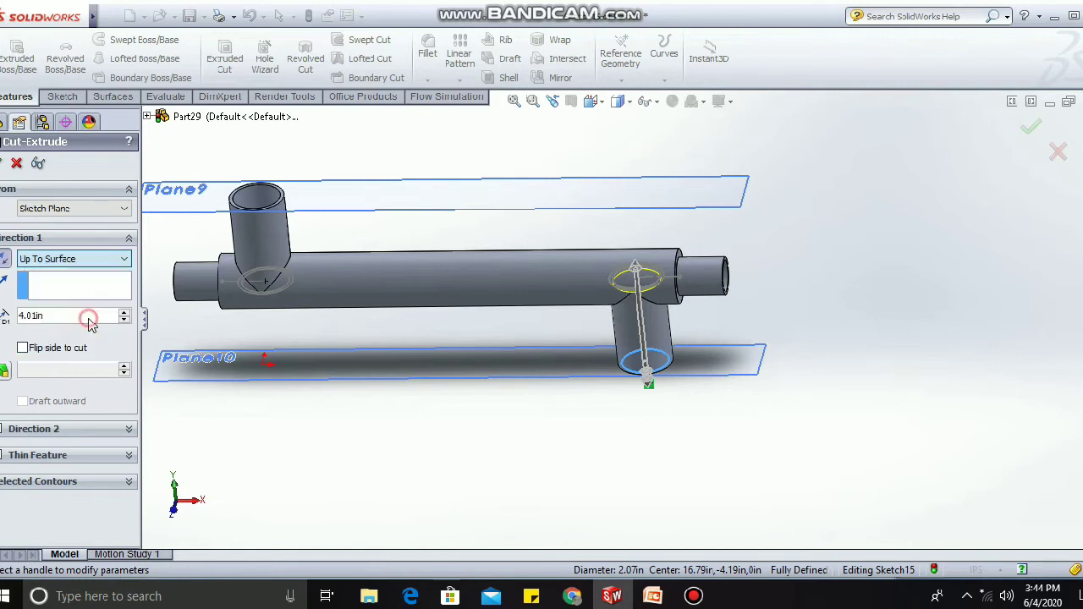
{"action": "scroll", "coordinate": [675, 305], "scroll_direction": "down", "scroll_amount": 2}
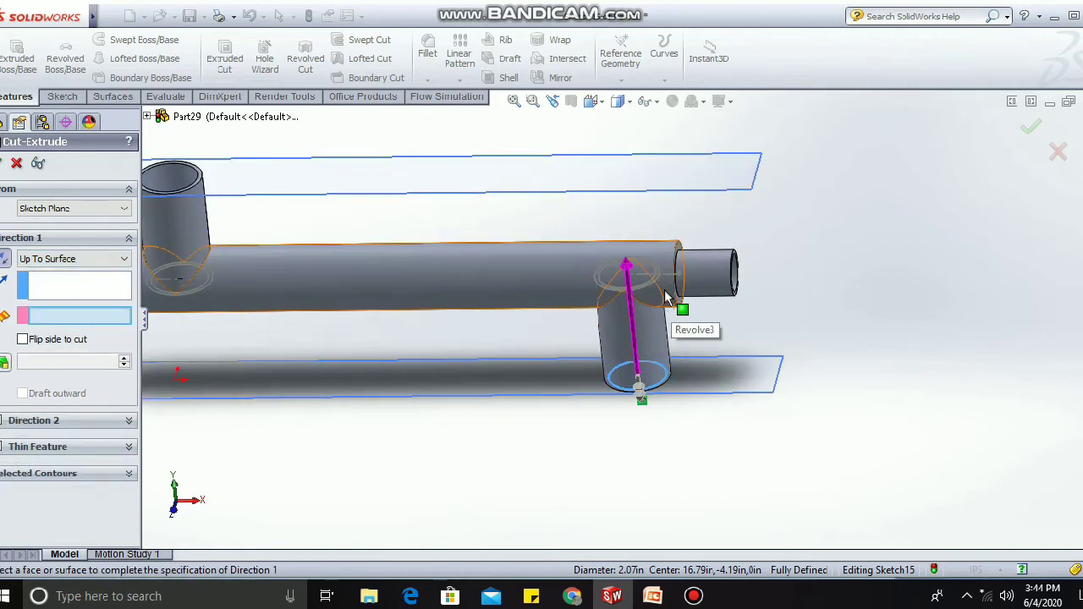
{"action": "left_click", "coordinate": [16, 163]}
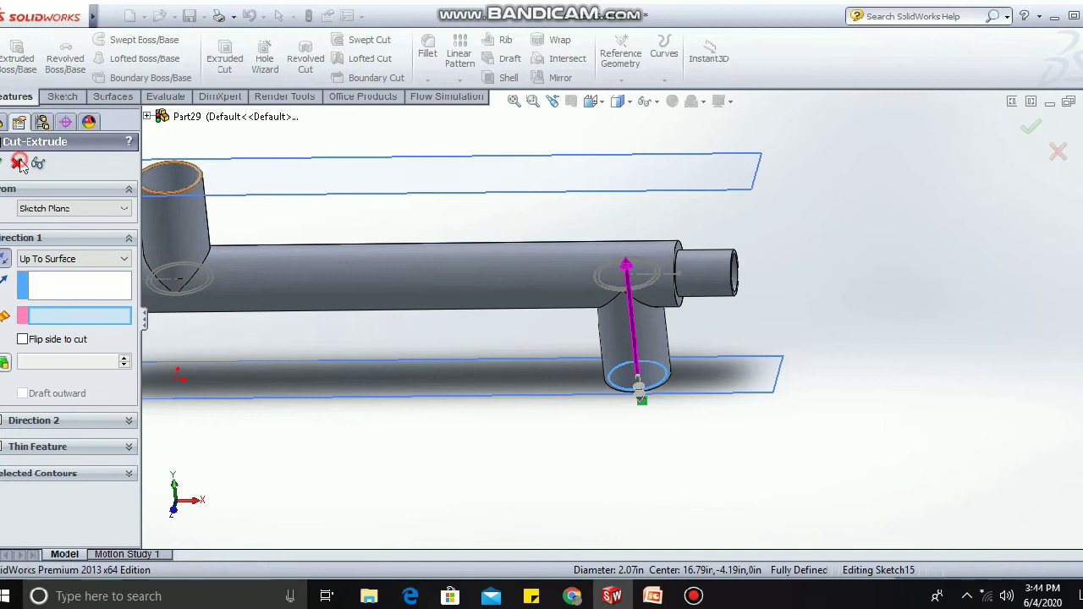
Section the view at the Front Plane and cut-extrude the inner circle about 2.99 in through the lower branch toward the main pipe.
{"action": "left_click", "coordinate": [574, 108]}
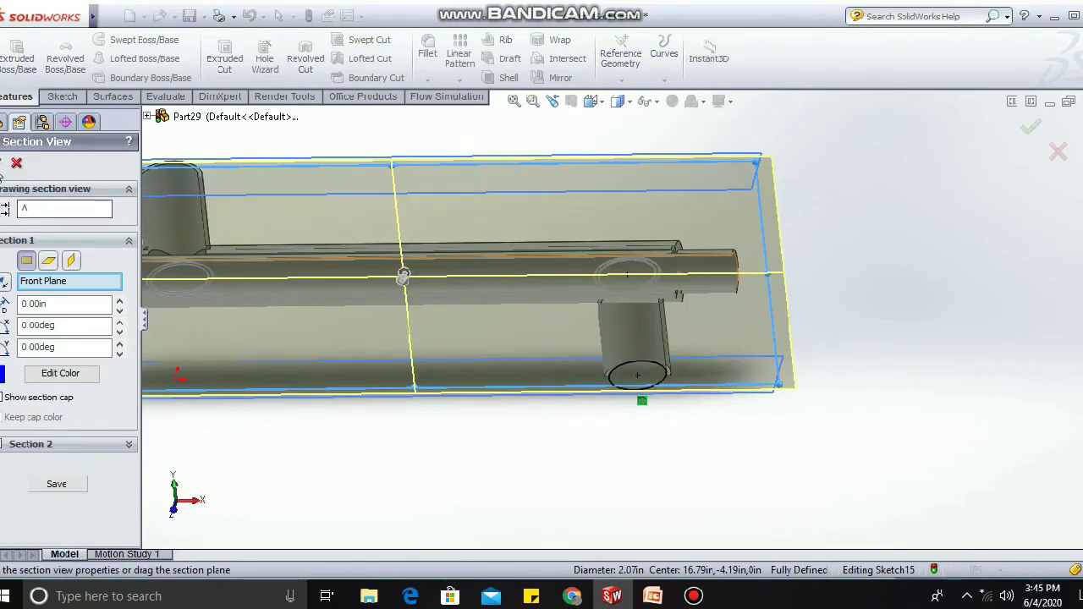
{"action": "left_click", "coordinate": [16, 162]}
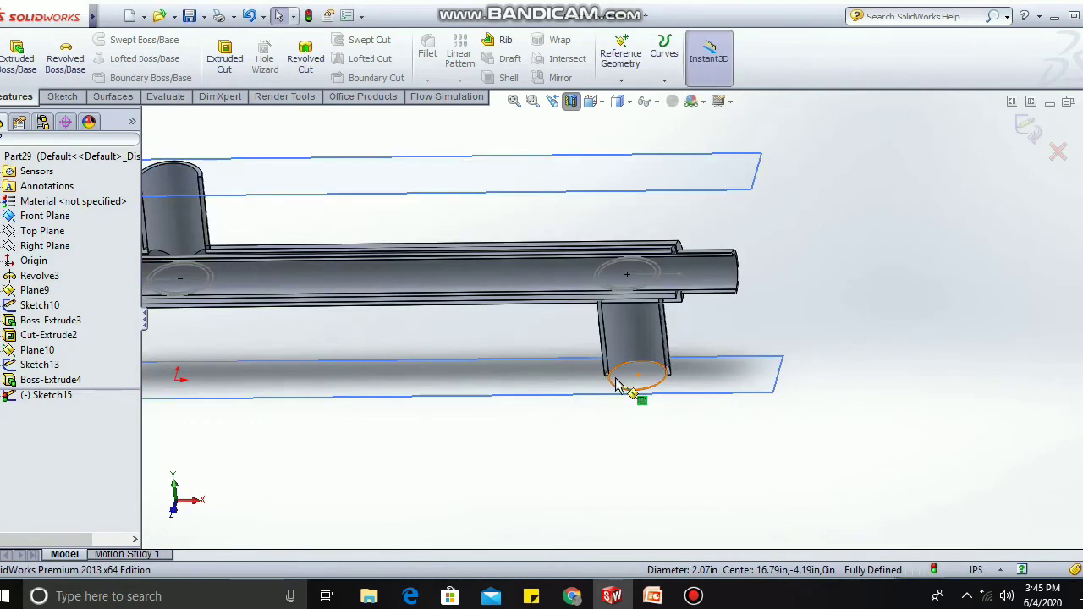
{"action": "left_click", "coordinate": [226, 62]}
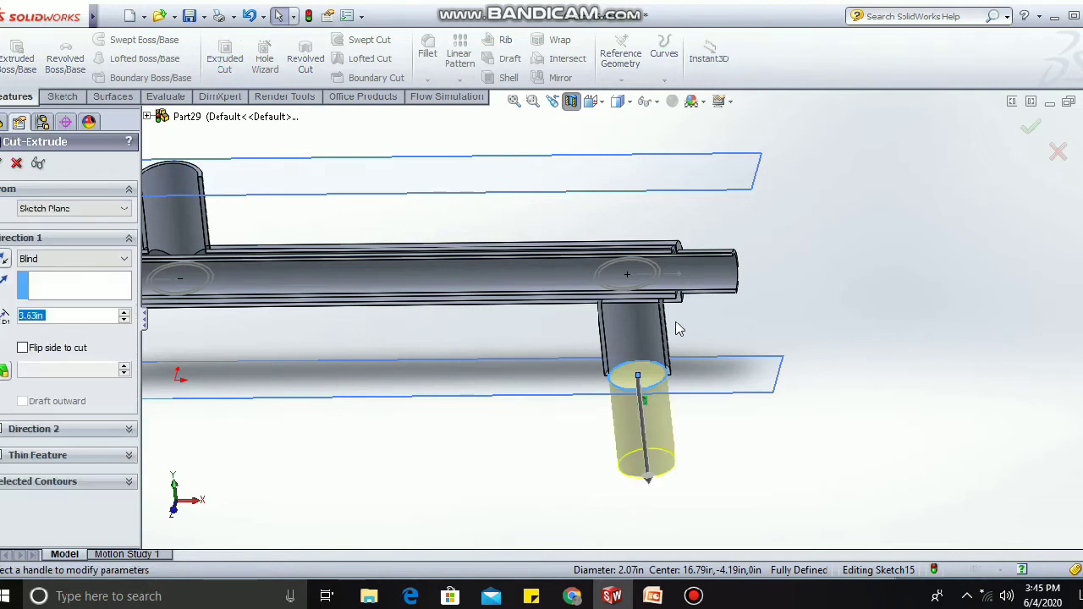
{"action": "left_click_drag", "start_coordinate": [632, 544], "coordinate": [656, 290]}
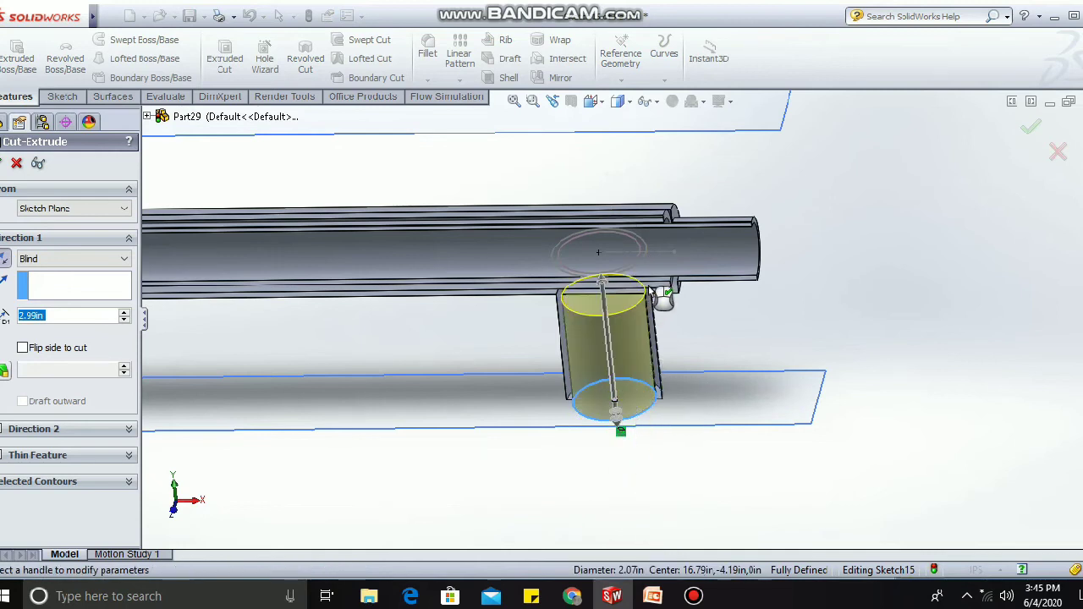
Cut-extrude the circle at the lower branch pipe's end using Up To Surface, ending at the outer pipe's inner face.
{"action": "scroll", "coordinate": [652, 288], "scroll_direction": "down", "scroll_amount": 2}
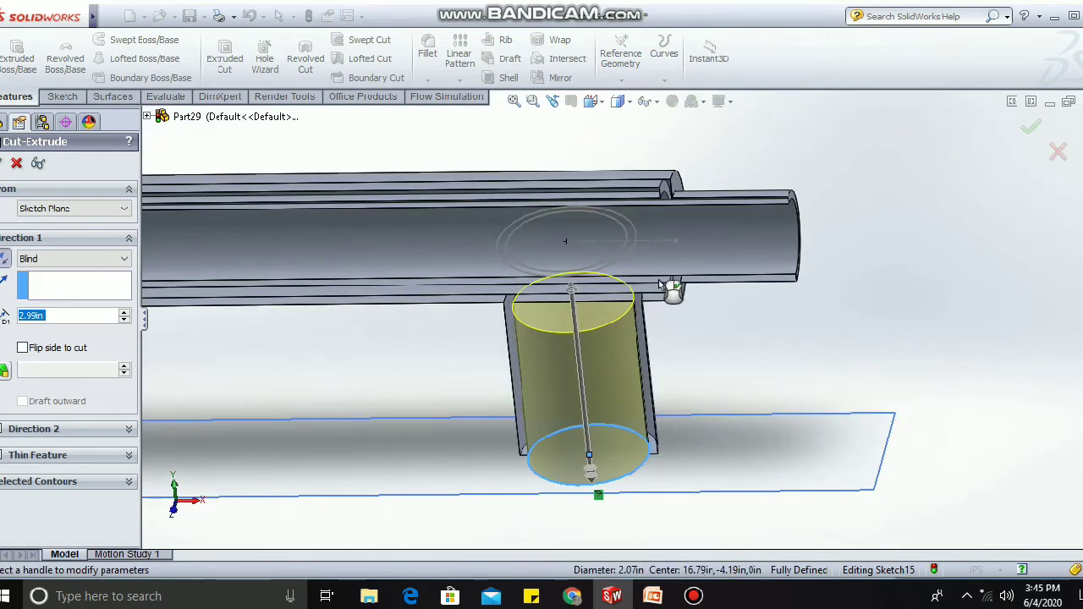
{"action": "scroll", "coordinate": [660, 284], "scroll_direction": "up", "scroll_amount": 2}
{"action": "left_click", "coordinate": [117, 265]}
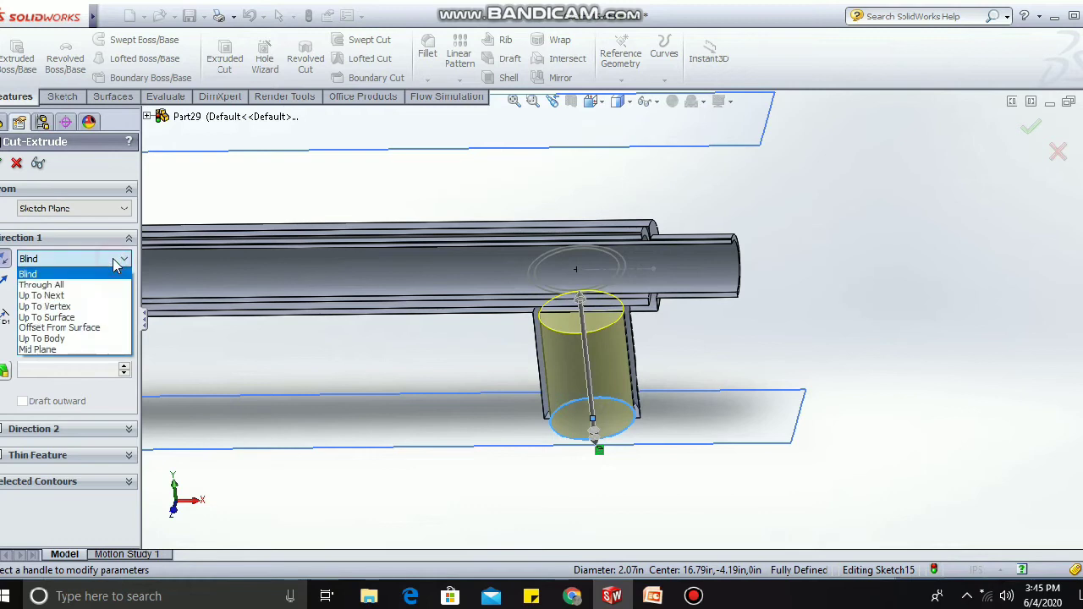
{"action": "left_click", "coordinate": [81, 318]}
{"action": "scroll", "coordinate": [652, 304], "scroll_direction": "down", "scroll_amount": 2}
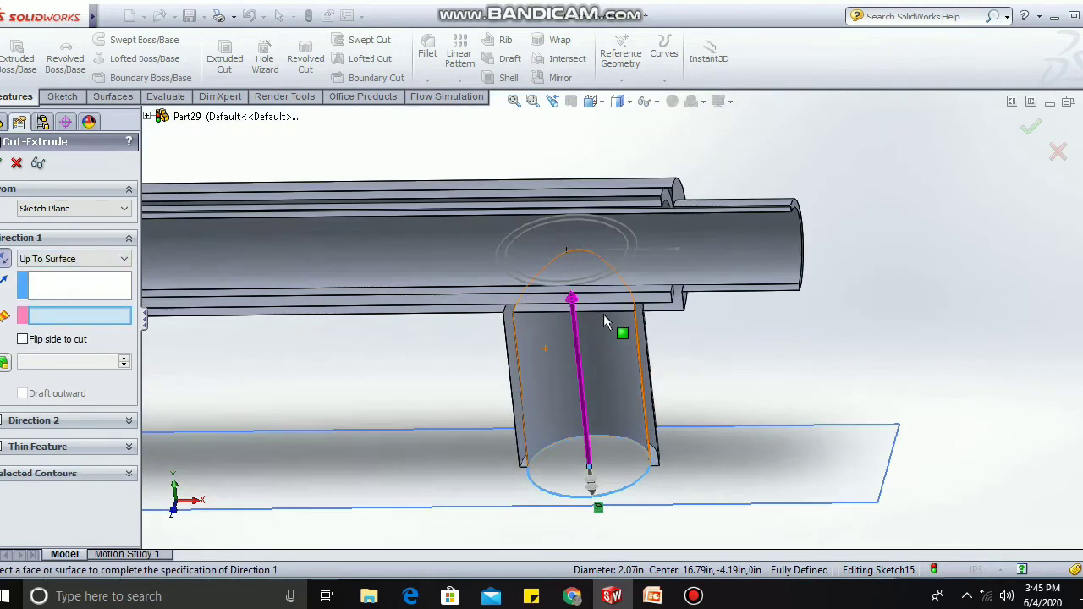
{"action": "left_click", "coordinate": [662, 301]}
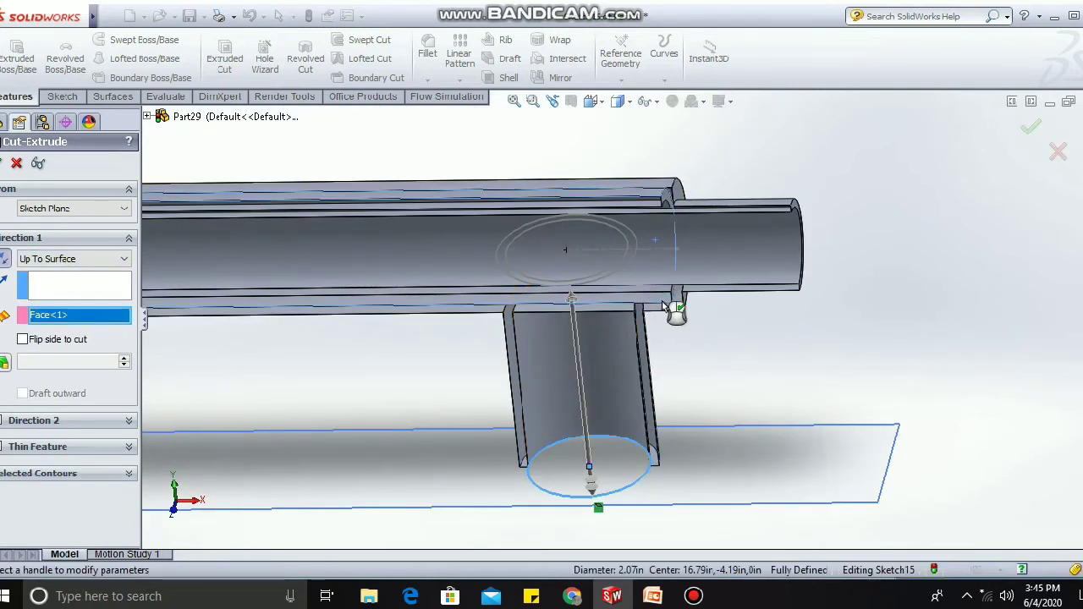
{"action": "left_click", "coordinate": [4, 165]}
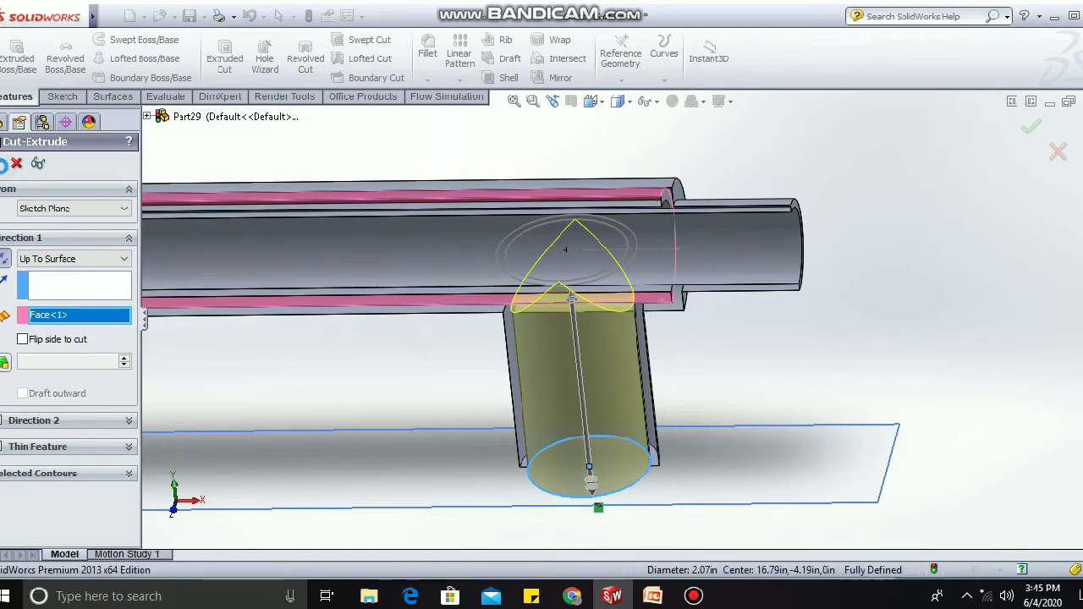
{"action": "left_click", "coordinate": [4, 165]}
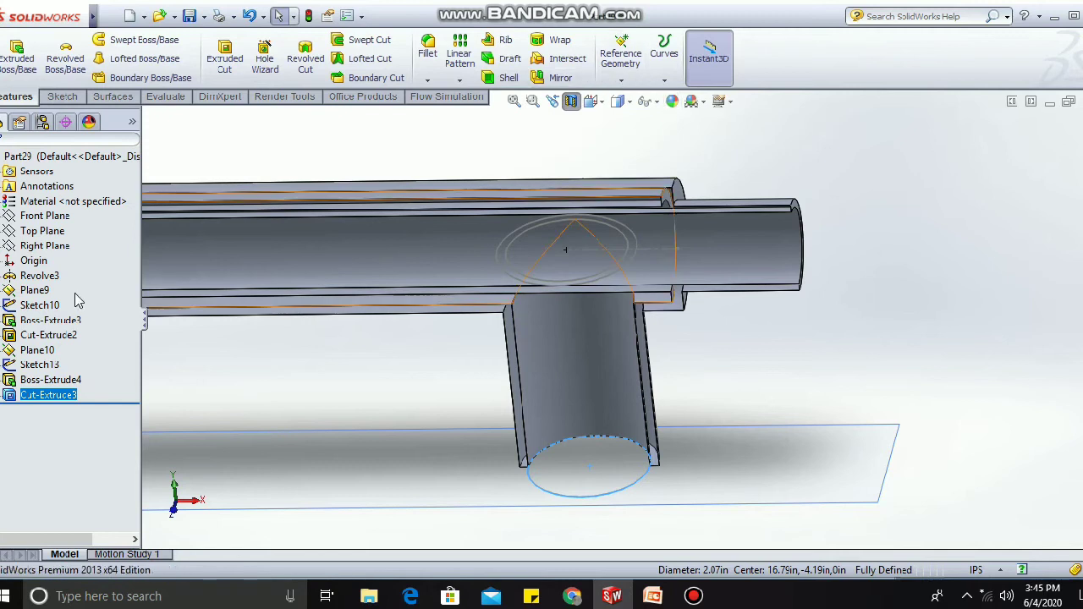
Turn off the section view of the double-pipe model.
{"action": "scroll", "coordinate": [406, 223], "scroll_direction": "up", "scroll_amount": 1}
{"action": "left_click", "coordinate": [571, 101]}
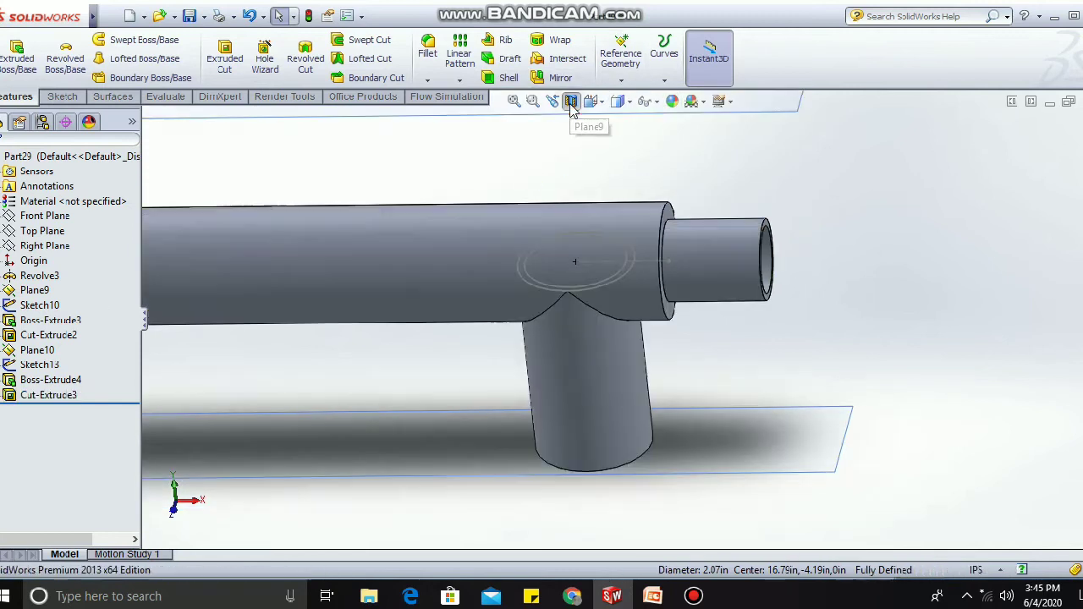
{"action": "scroll", "coordinate": [432, 264], "scroll_direction": "up", "scroll_amount": 3}
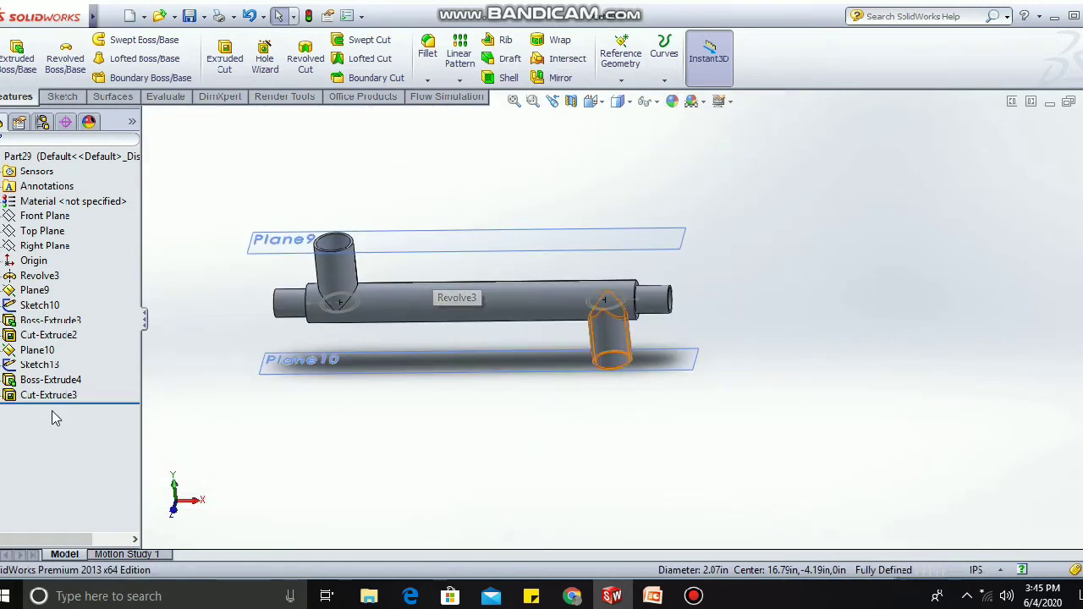
Hide the reference planes Plane9 and Plane10.
{"action": "right_click", "coordinate": [499, 248]}
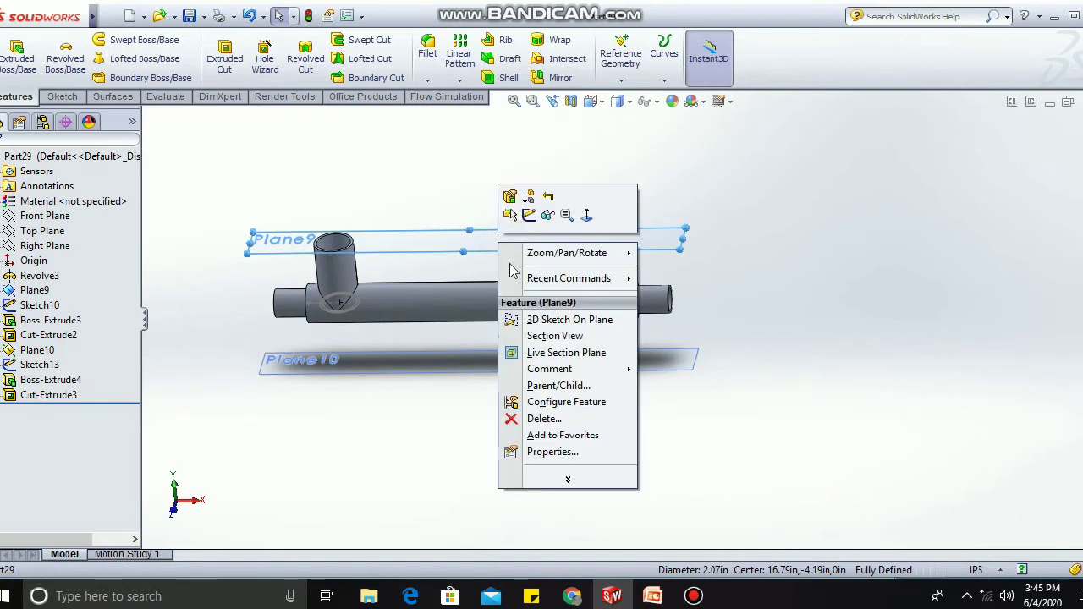
{"action": "left_click", "coordinate": [546, 215]}
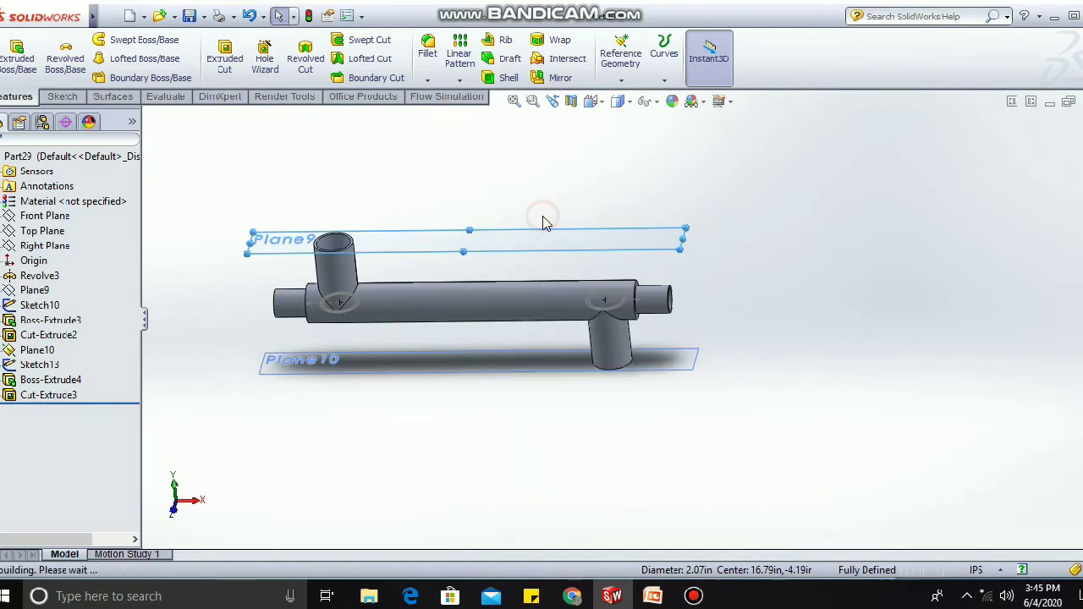
{"action": "right_click", "coordinate": [515, 362]}
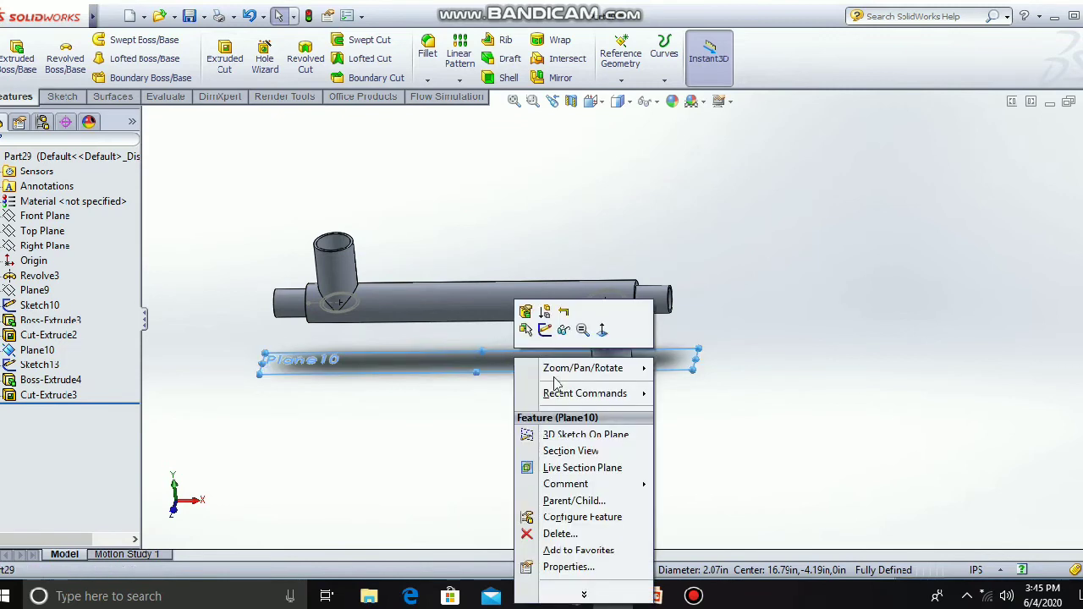
{"action": "left_click", "coordinate": [563, 330]}
{"action": "scroll", "coordinate": [383, 336], "scroll_direction": "down", "scroll_amount": 3}
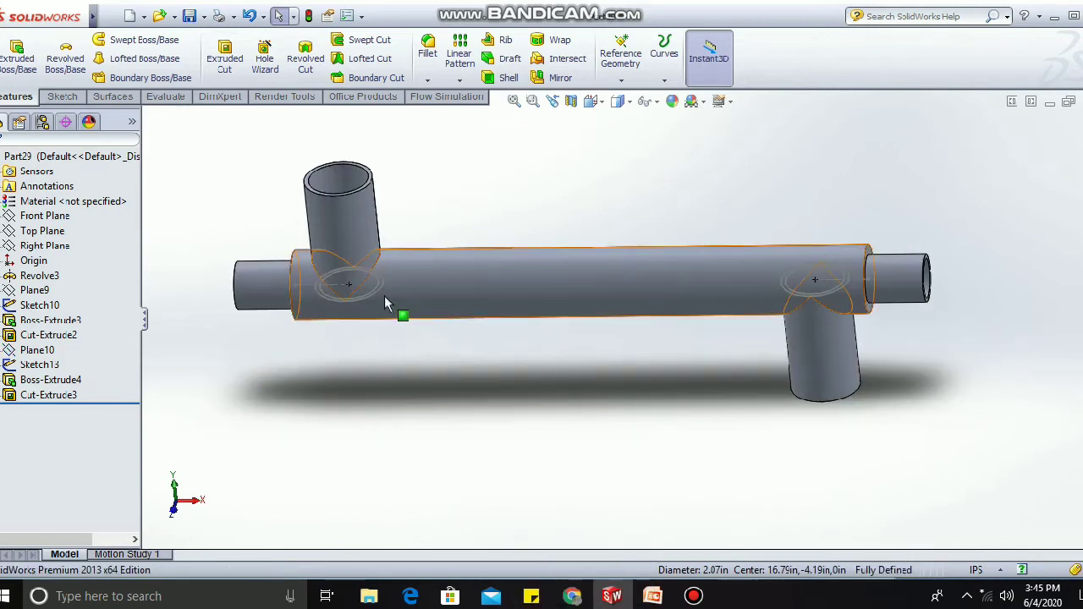
Hide the circle sketches Sketch10 and Sketch13 at the two branch pipe junctions.
{"action": "right_click", "coordinate": [377, 287]}
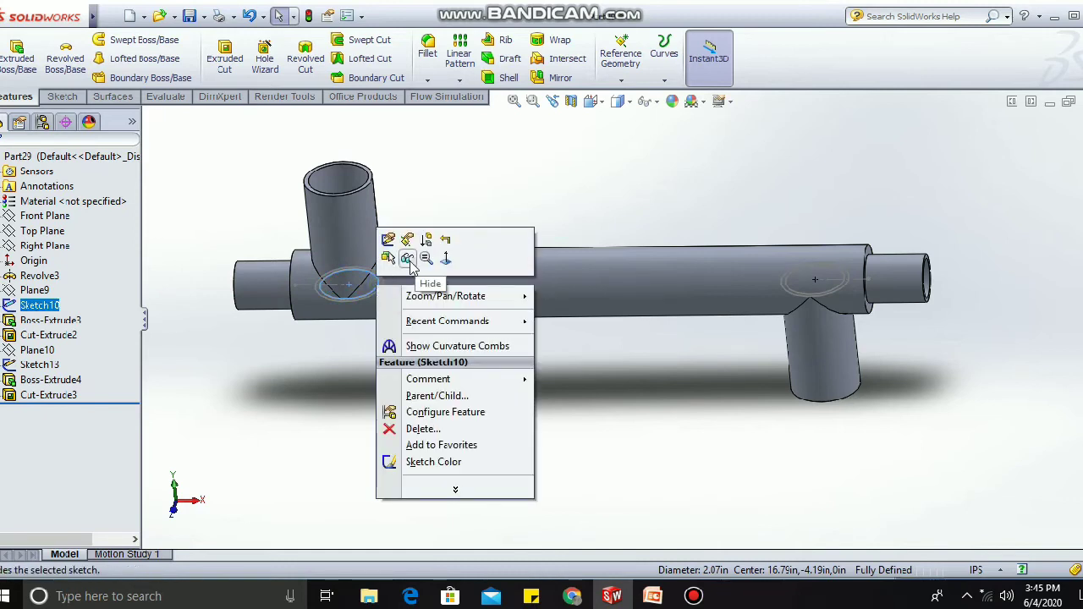
{"action": "left_click", "coordinate": [408, 259]}
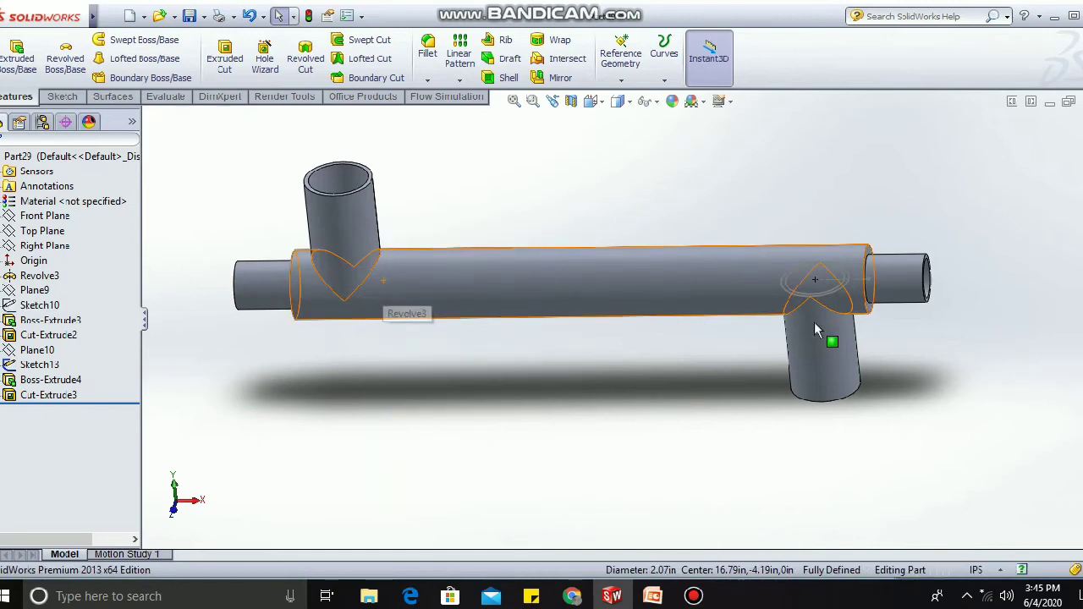
{"action": "left_click", "coordinate": [838, 271]}
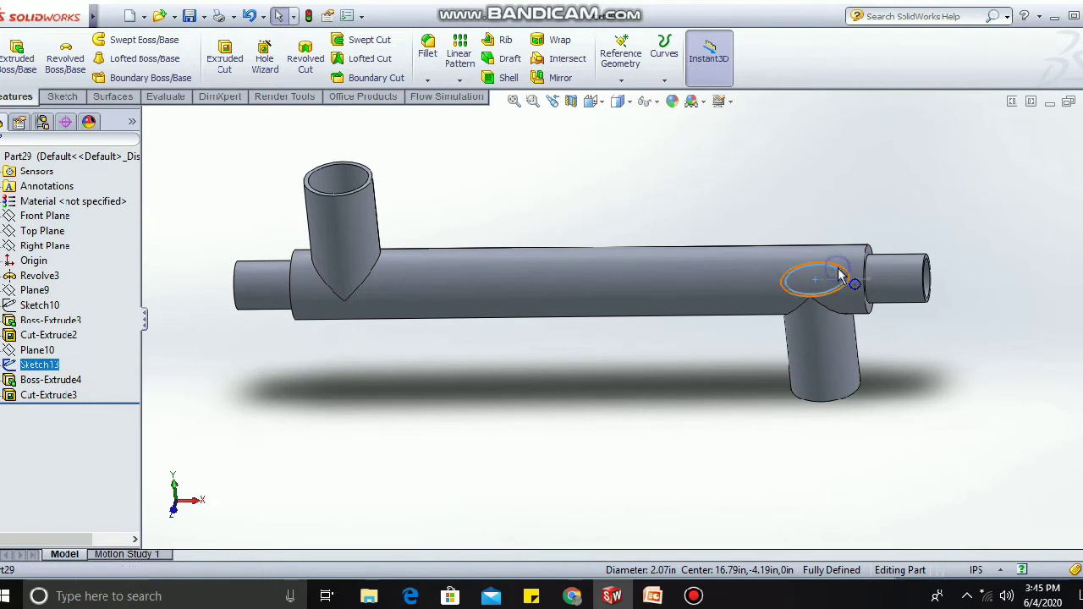
{"action": "right_click", "coordinate": [838, 272]}
{"action": "left_click", "coordinate": [869, 241]}
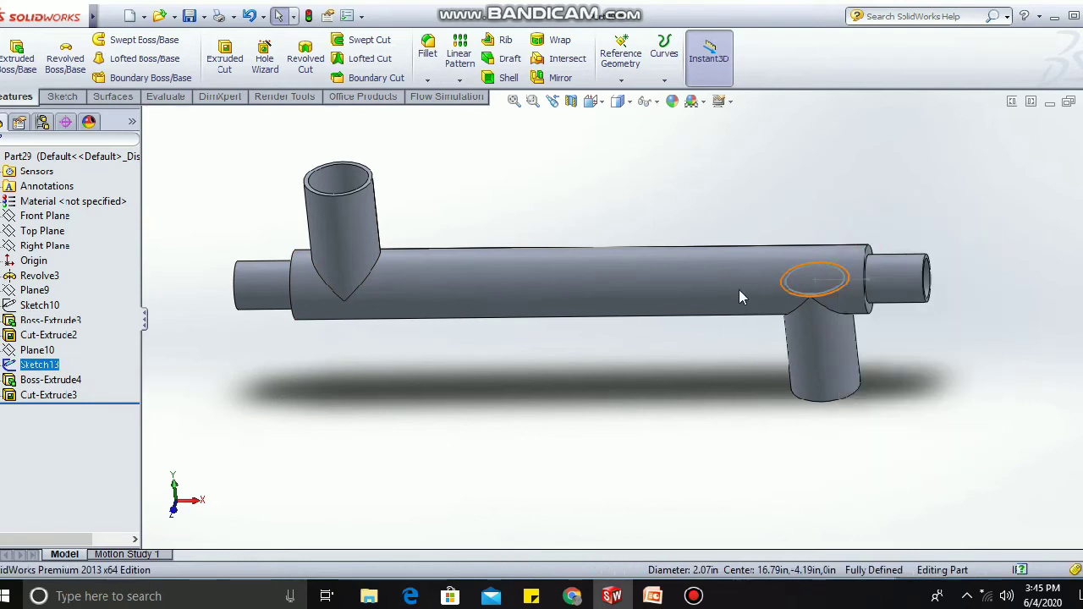
{"action": "key", "text": "z"}
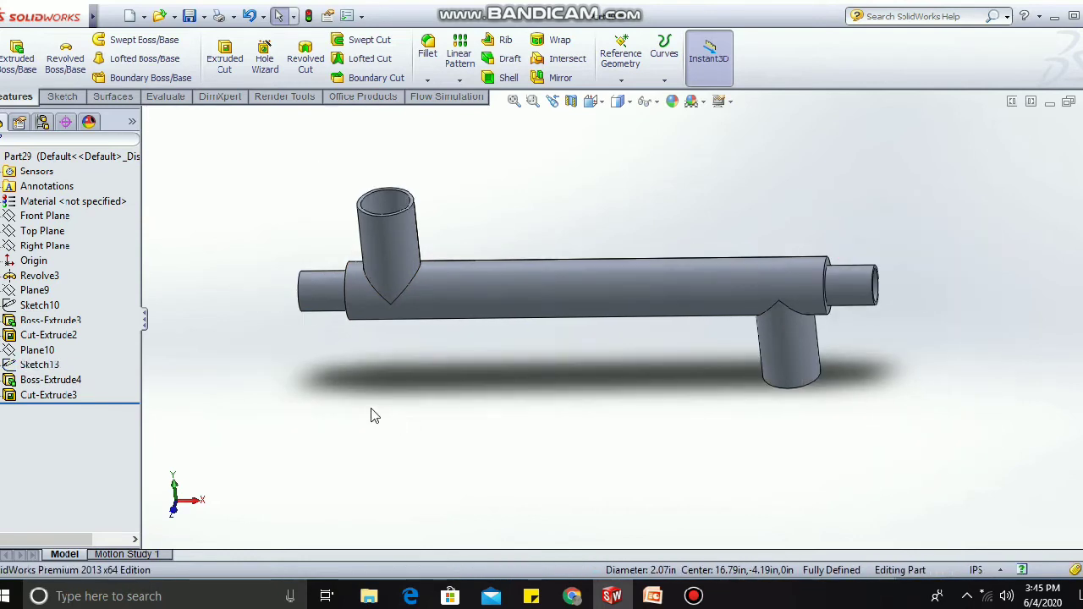
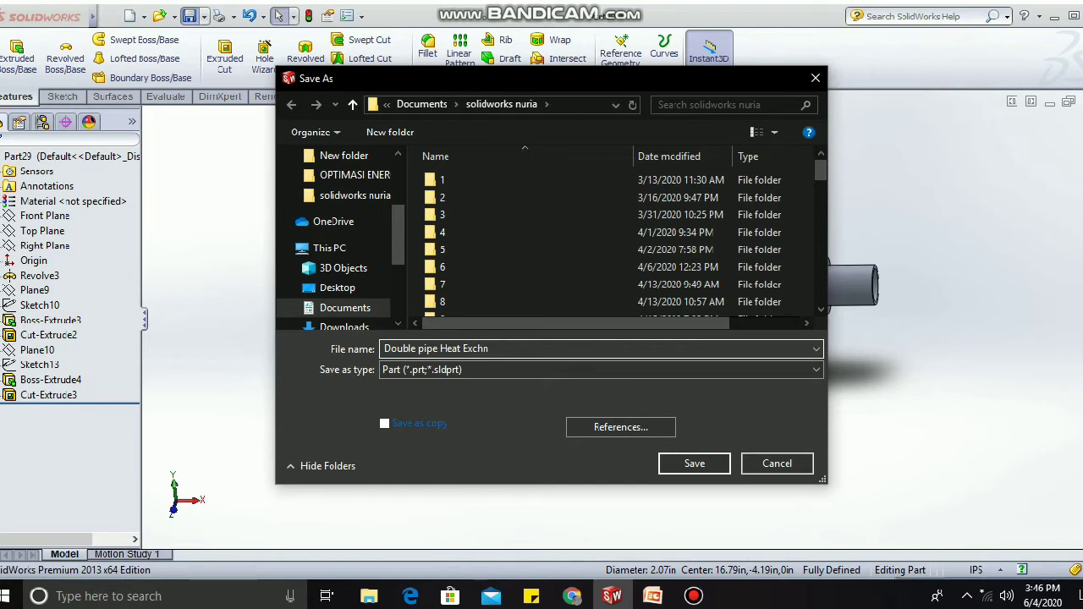
Save the part as Double pipe Heat Exchanger in the solidworks nuria folder and orient the view normal to the Front Plane.
{"action": "key", "text": "Return"}
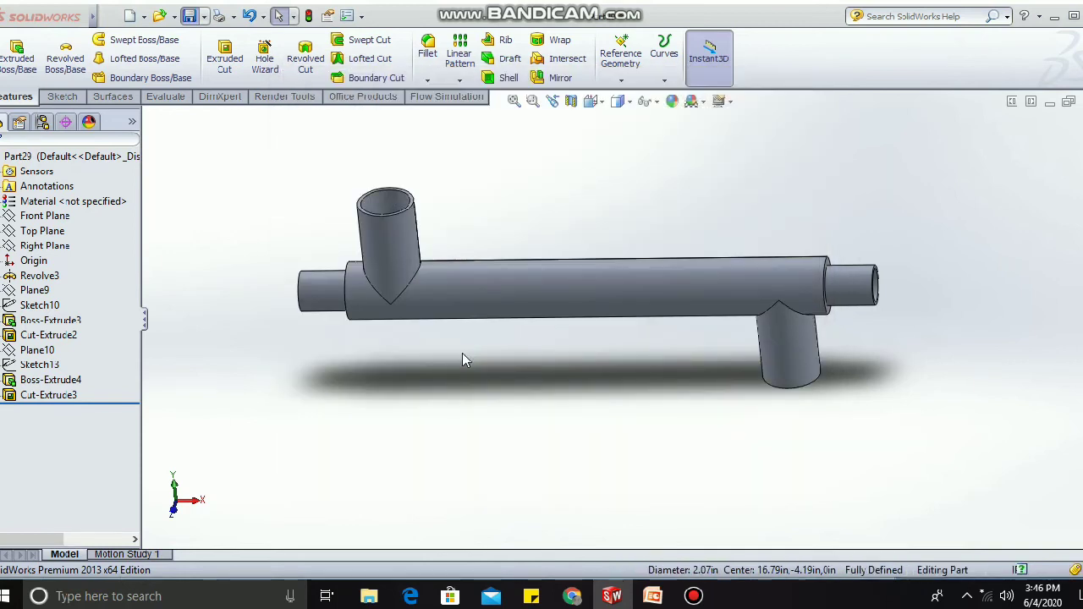
{"action": "left_click", "coordinate": [44, 222]}
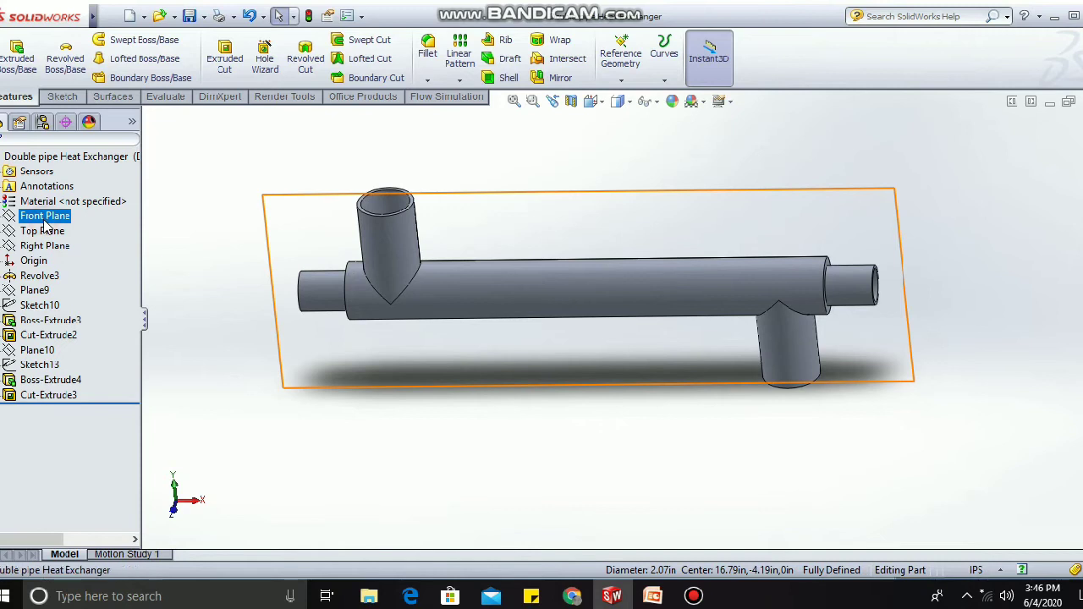
{"action": "left_click", "coordinate": [113, 197]}
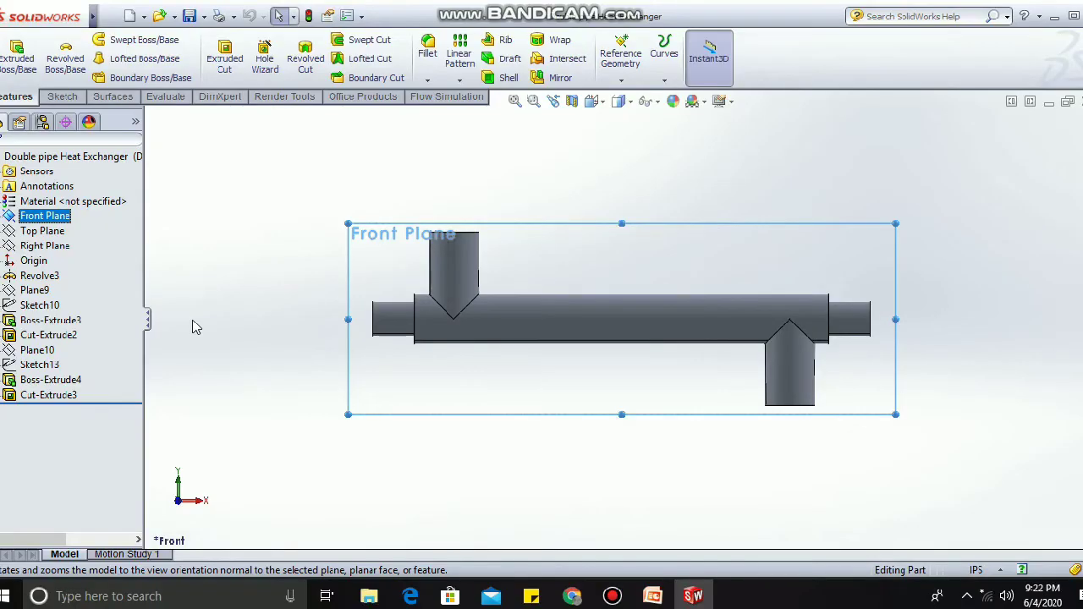
Start Create Lids in Flow Simulation and select the ring-shaped end faces at both ends of the inner pipe.
{"action": "left_click", "coordinate": [448, 96]}
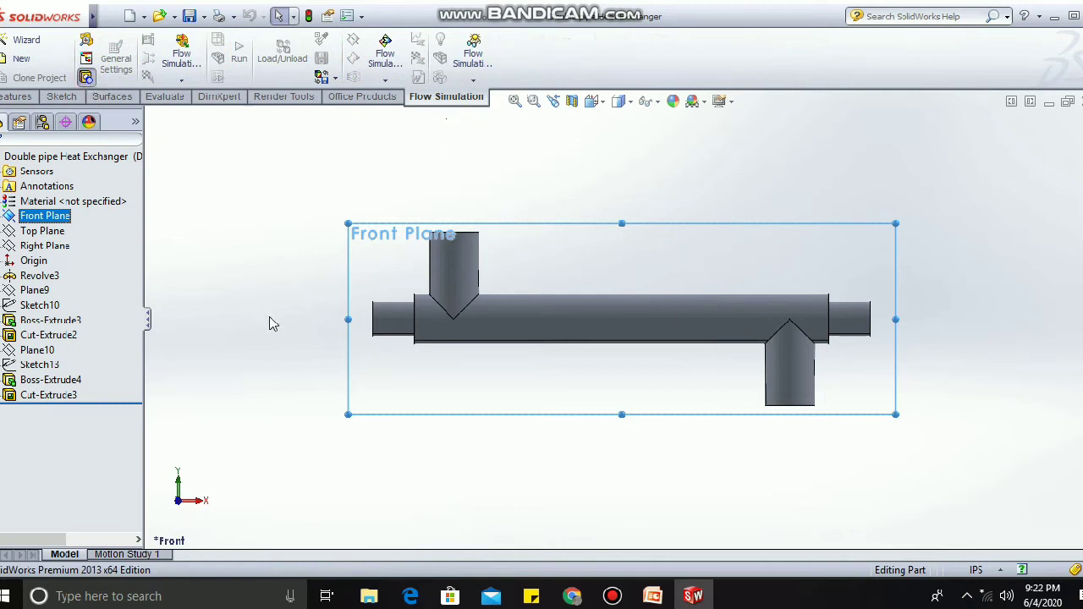
{"action": "middle_click_drag", "start_coordinate": [266, 317], "coordinate": [593, 383]}
{"action": "scroll", "coordinate": [586, 386], "scroll_direction": "down", "scroll_amount": 3}
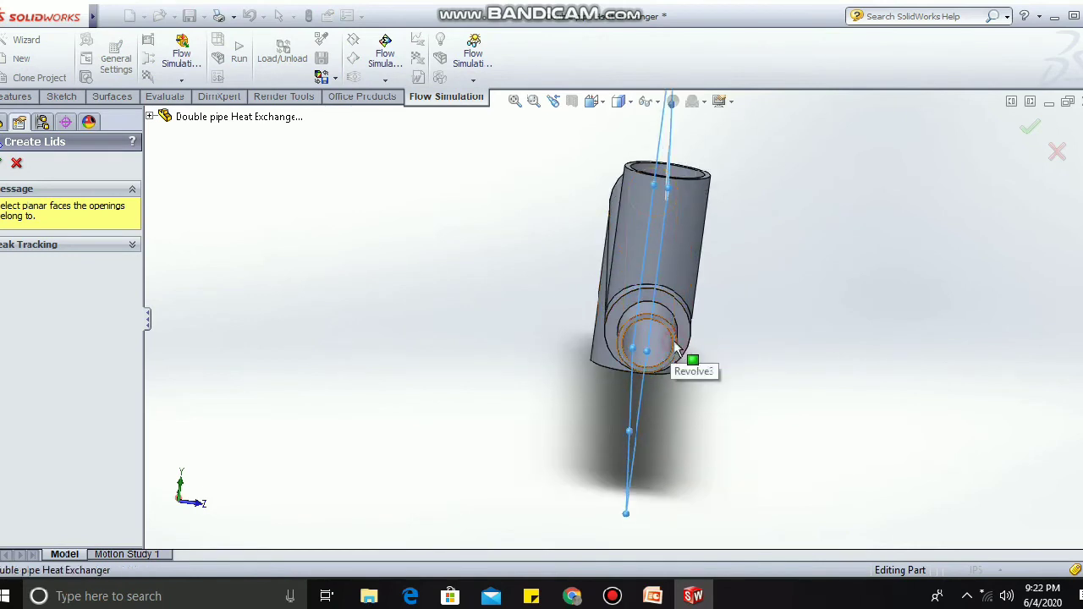
{"action": "left_click", "coordinate": [670, 345]}
{"action": "middle_click_drag", "start_coordinate": [806, 330], "coordinate": [776, 309]}
{"action": "scroll", "coordinate": [991, 271], "scroll_direction": "down", "scroll_amount": 3}
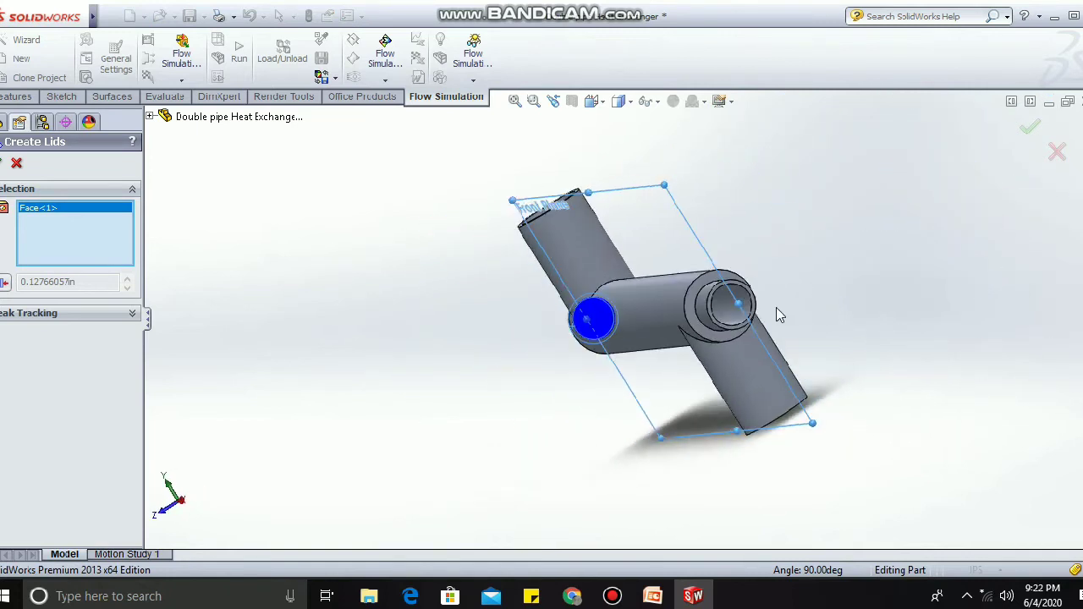
{"action": "scroll", "coordinate": [776, 308], "scroll_direction": "down", "scroll_amount": 3}
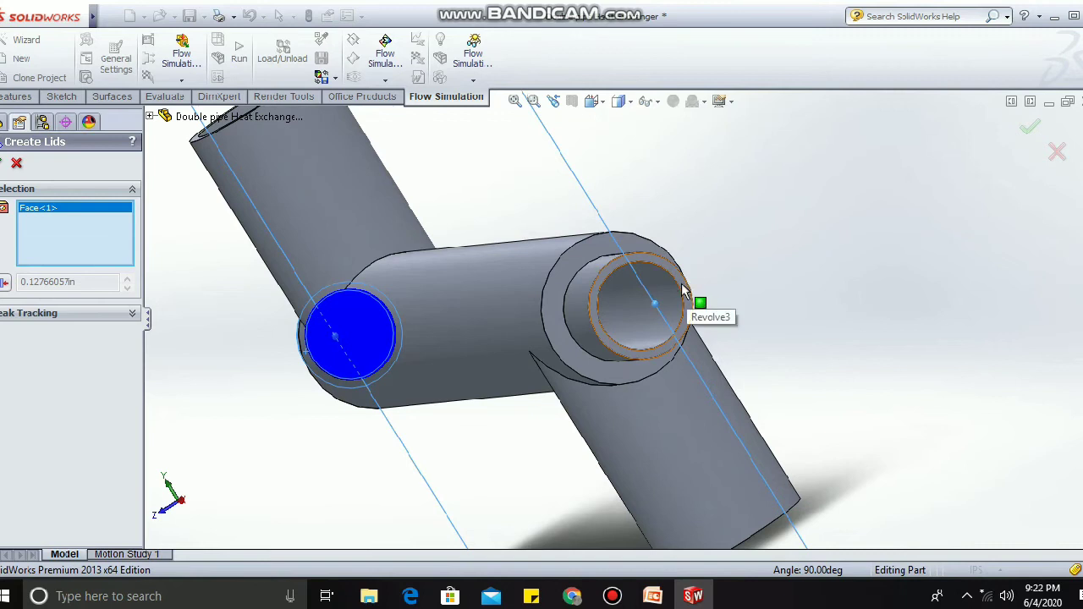
{"action": "left_click", "coordinate": [681, 293]}
{"action": "middle_click_drag", "start_coordinate": [791, 296], "coordinate": [876, 330]}
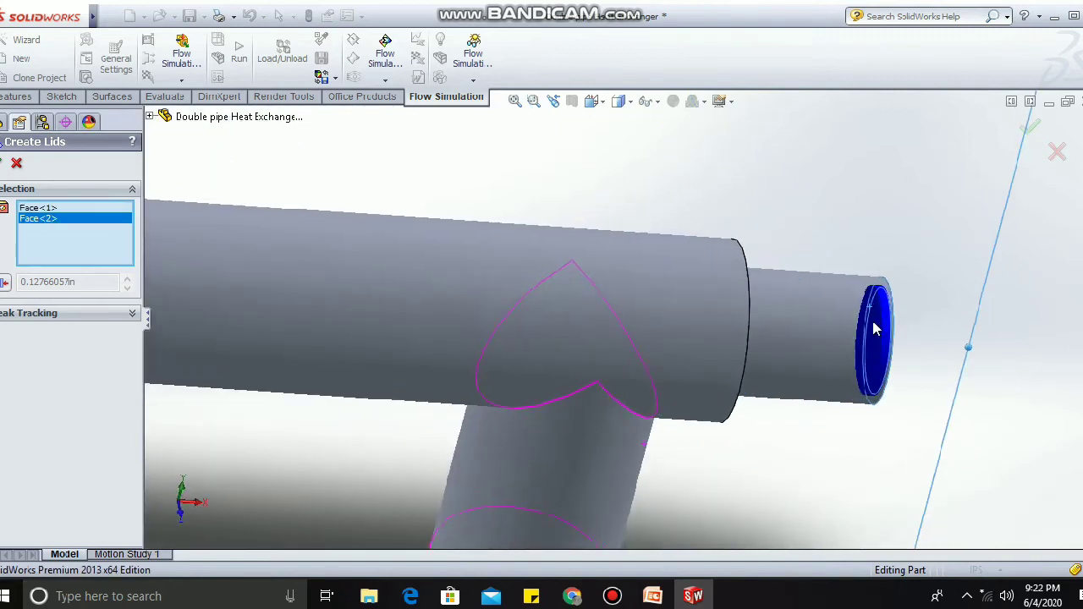
Add the end faces of the upper and lower branch pipes and create lids on all four openings.
{"action": "scroll", "coordinate": [872, 323], "scroll_direction": "up", "scroll_amount": 4}
{"action": "middle_click_drag", "start_coordinate": [346, 154], "coordinate": [261, 264]}
{"action": "scroll", "coordinate": [246, 279], "scroll_direction": "down", "scroll_amount": 2}
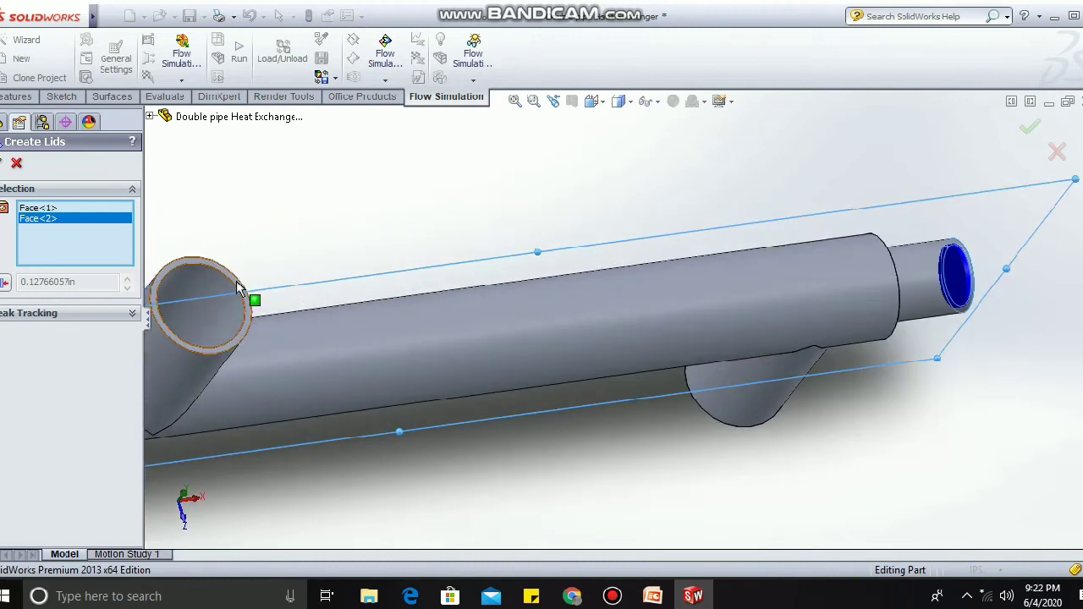
{"action": "left_click", "coordinate": [239, 288]}
{"action": "middle_click_drag", "start_coordinate": [798, 437], "coordinate": [820, 388]}
{"action": "scroll", "coordinate": [847, 498], "scroll_direction": "up", "scroll_amount": 3}
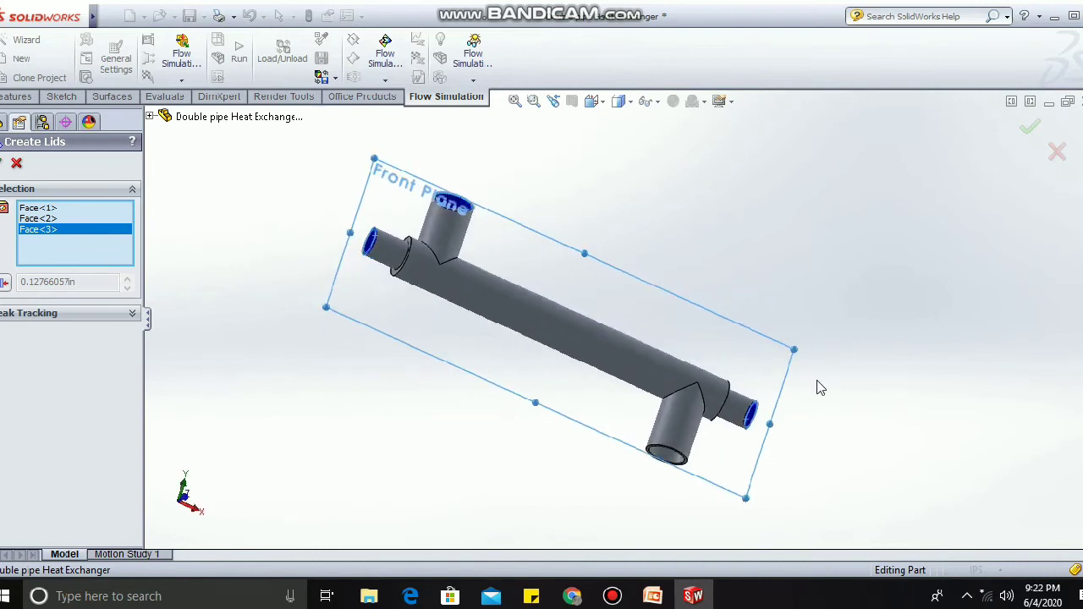
{"action": "scroll", "coordinate": [820, 388], "scroll_direction": "down", "scroll_amount": 3}
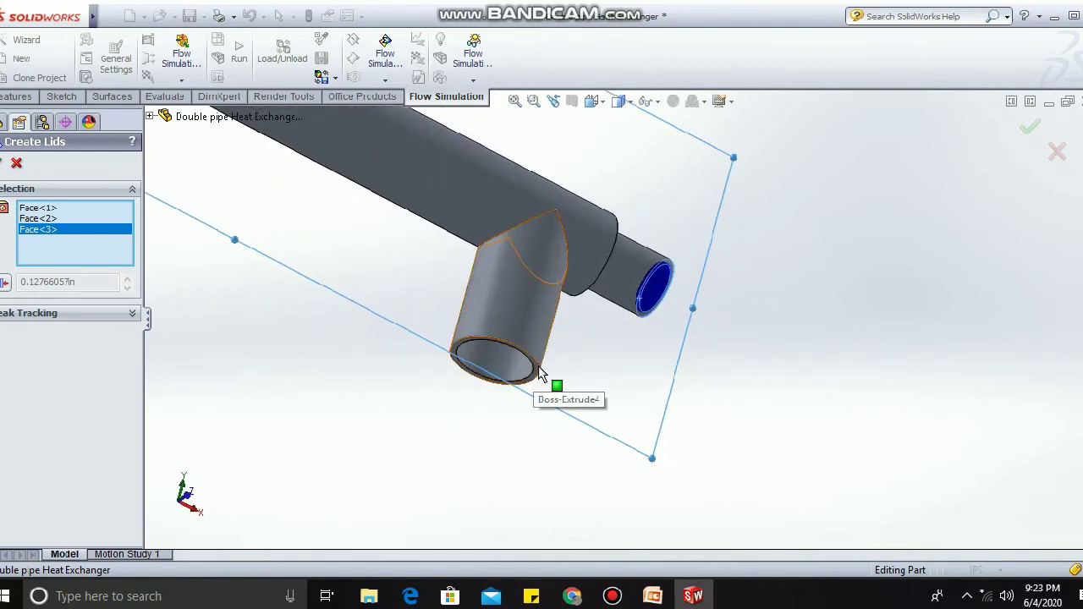
{"action": "left_click", "coordinate": [536, 369]}
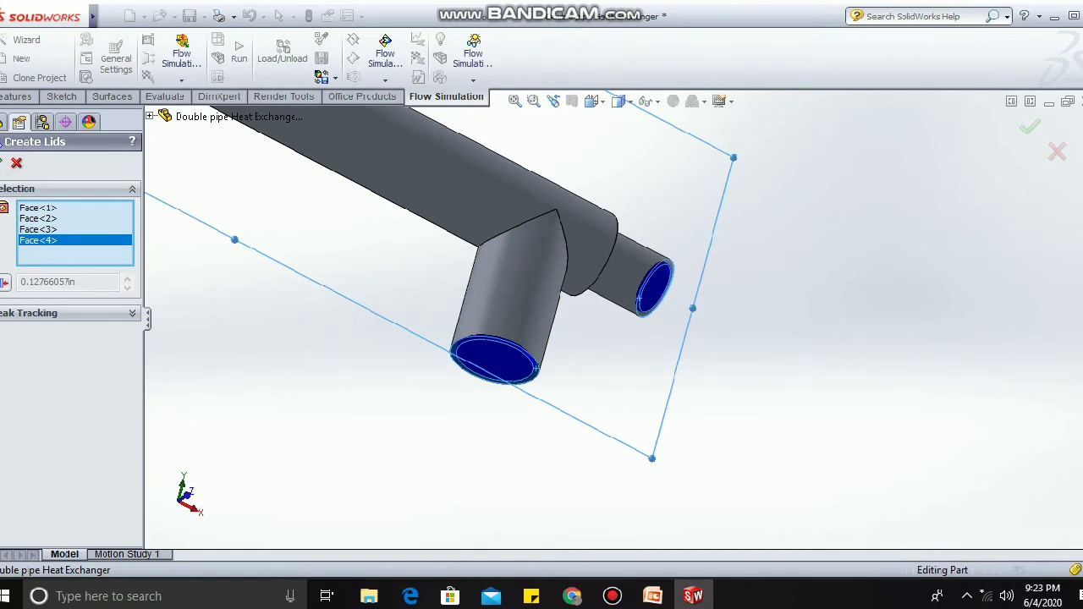
{"action": "left_click", "coordinate": [2, 162]}
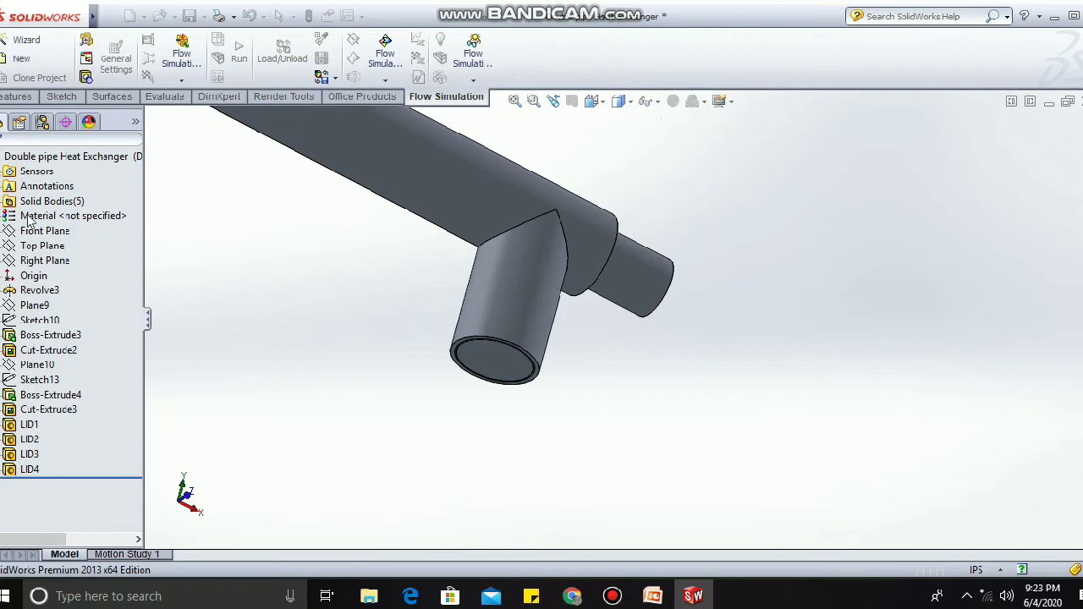
Orient the view normal to the Front Plane and start a Flow Simulation Wizard project named double pipe heat exchanger.
{"action": "left_click", "coordinate": [50, 237]}
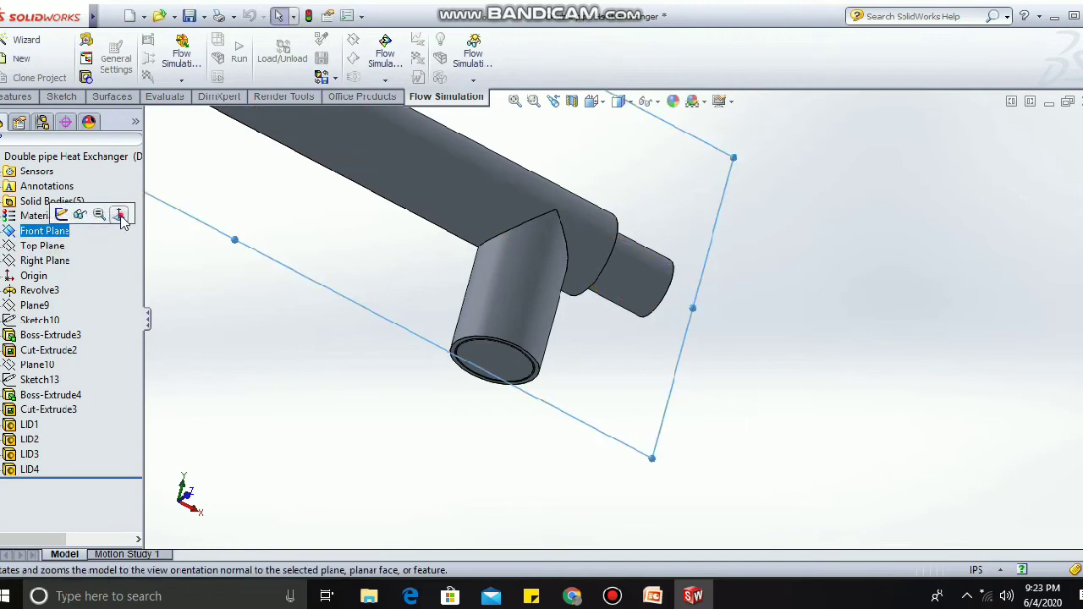
{"action": "left_click", "coordinate": [119, 213]}
{"action": "left_click", "coordinate": [30, 33]}
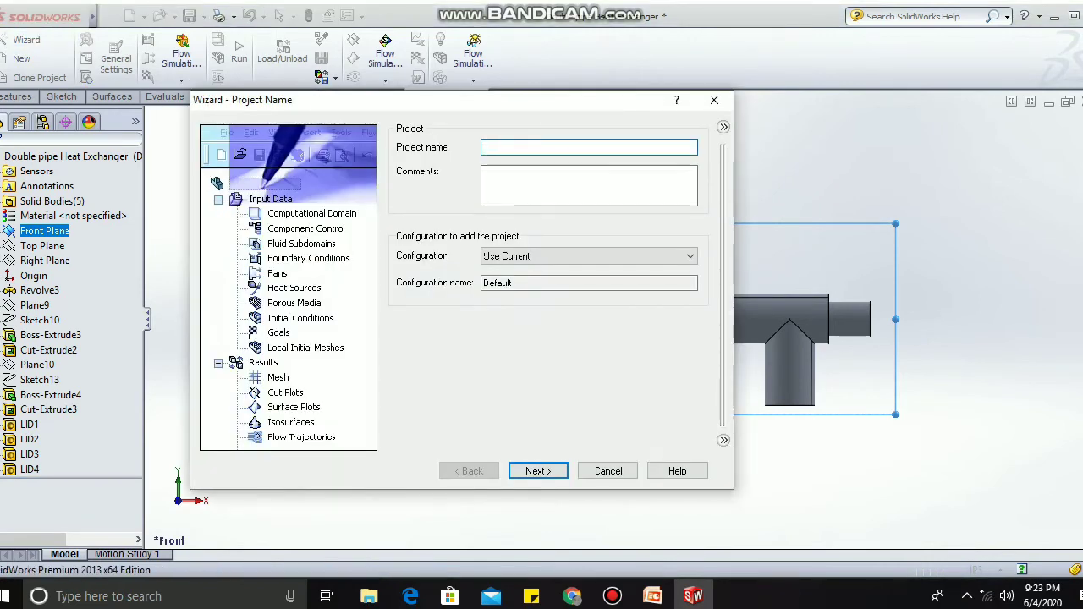
{"action": "type", "text": "double pipe heat exc"}
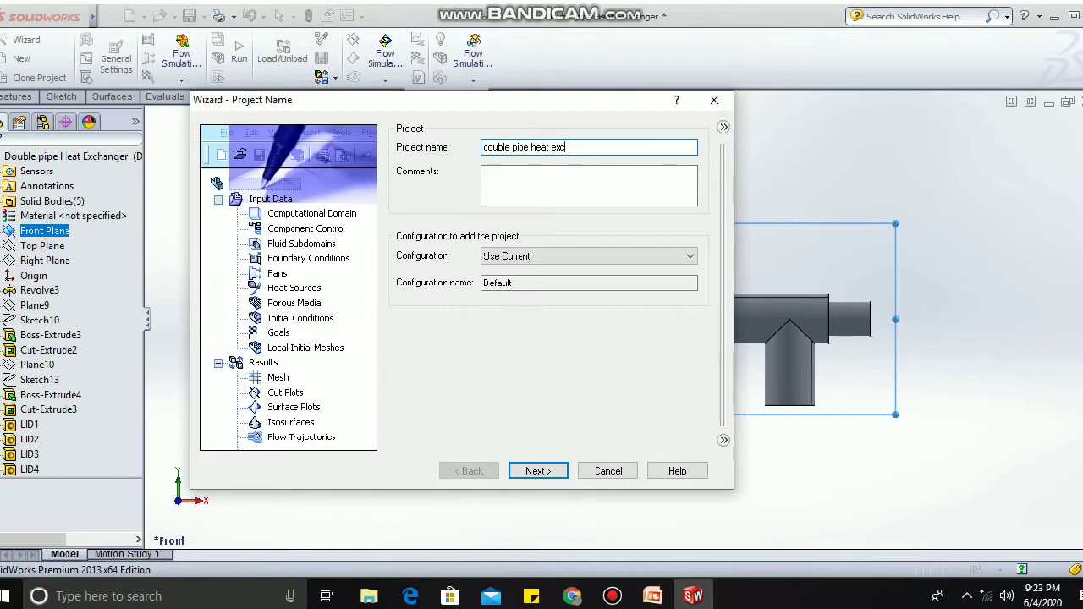
{"action": "type", "text": "hanger"}
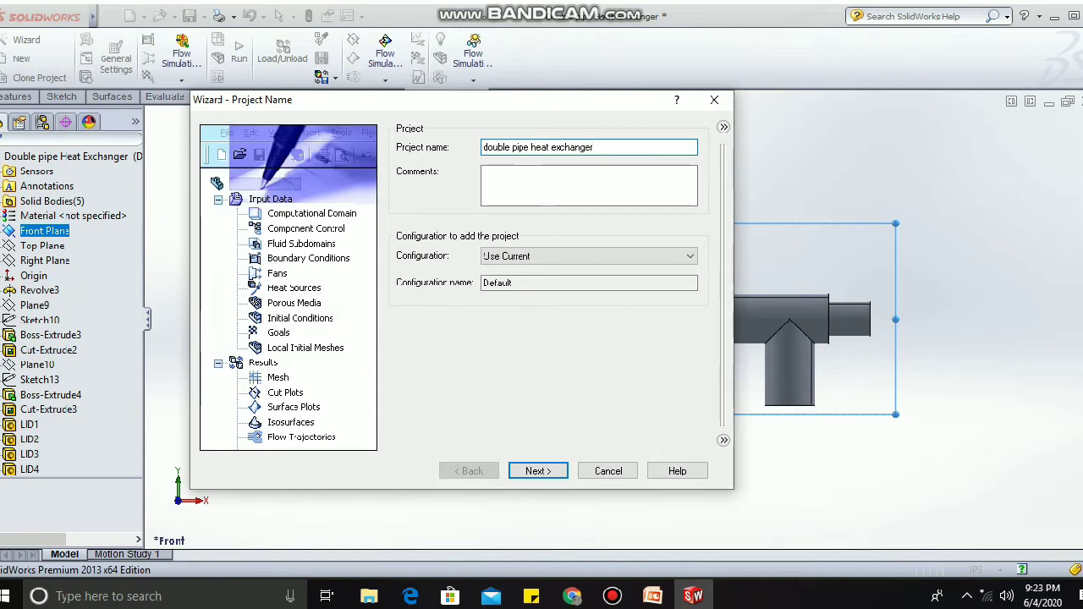
Use the SI unit system with temperature in °C and enable heat conduction in solids for the internal analysis.
{"action": "left_click", "coordinate": [566, 472]}
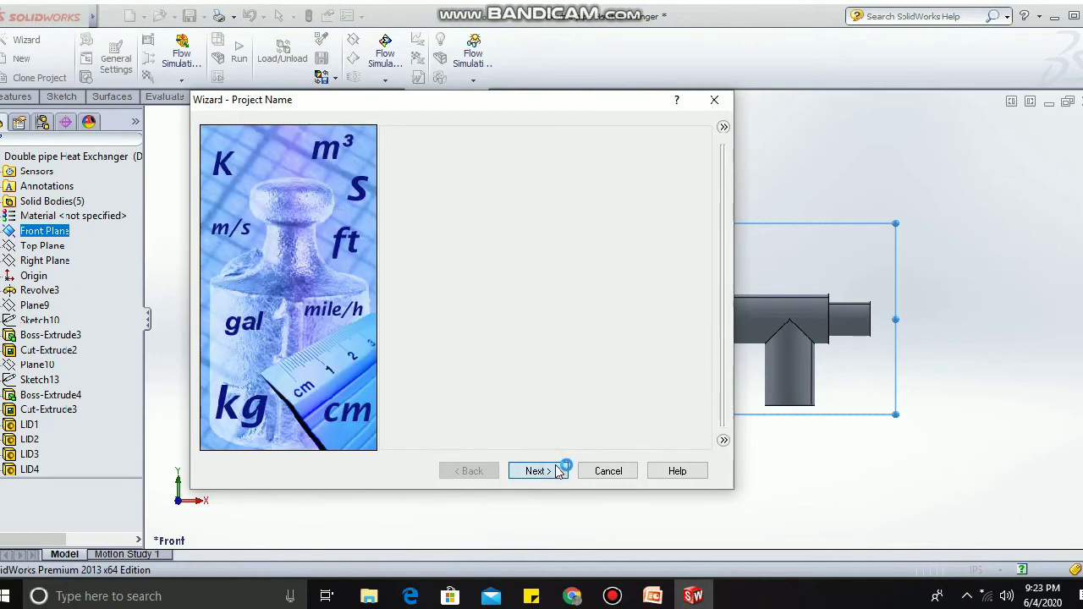
{"action": "left_click", "coordinate": [532, 223]}
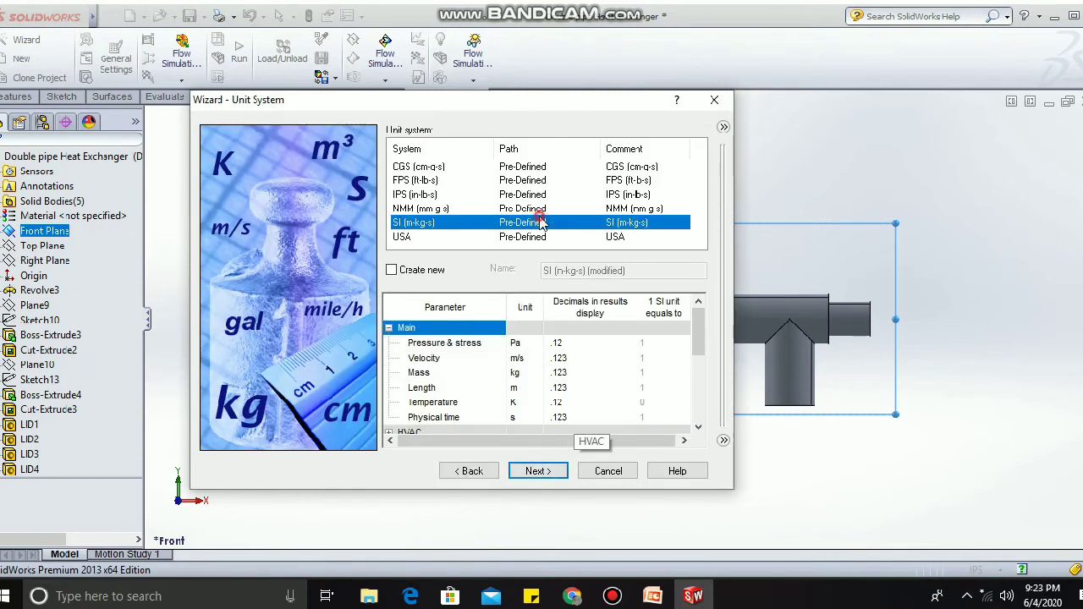
{"action": "left_click", "coordinate": [530, 403]}
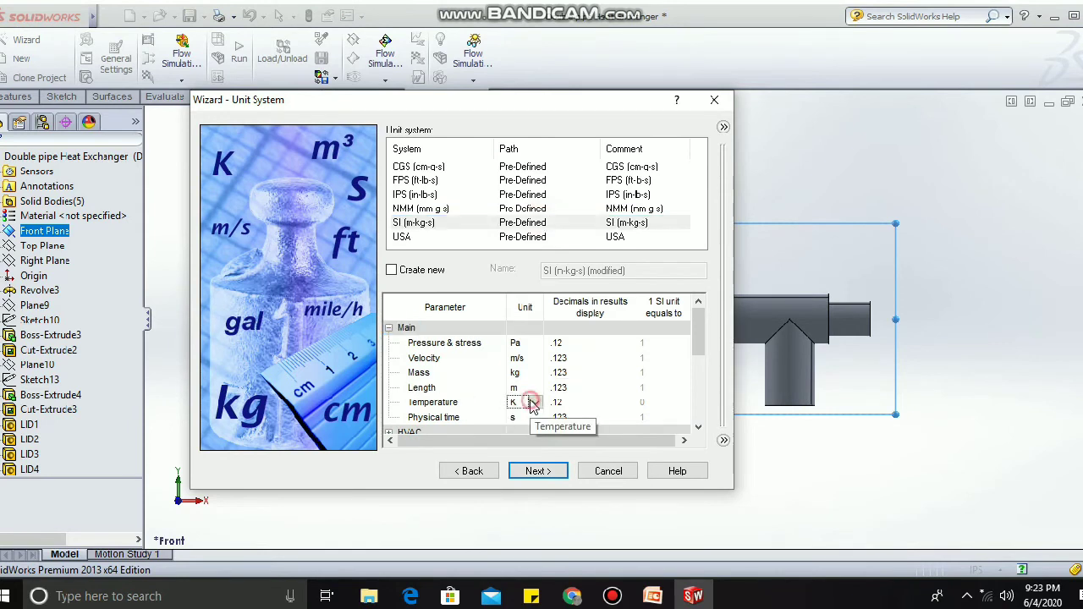
{"action": "left_click", "coordinate": [536, 403]}
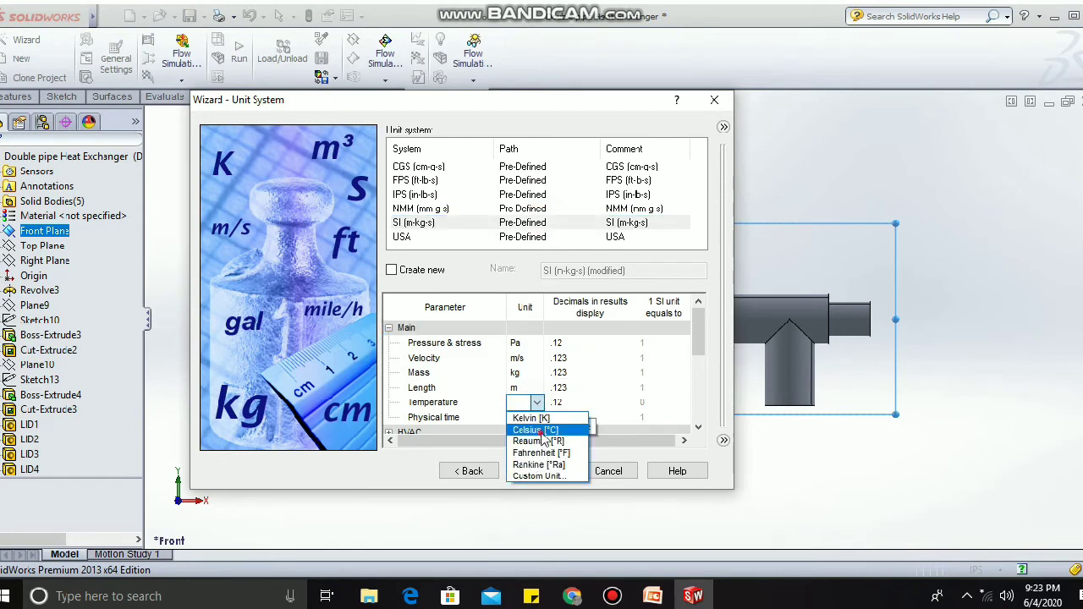
{"action": "left_click", "coordinate": [542, 434]}
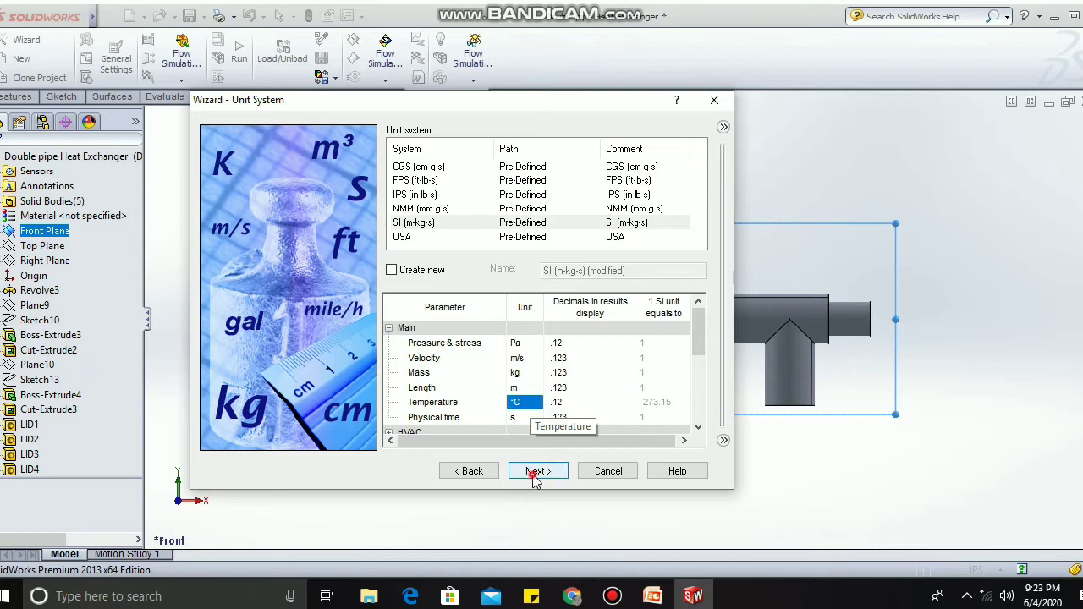
{"action": "left_click", "coordinate": [537, 472]}
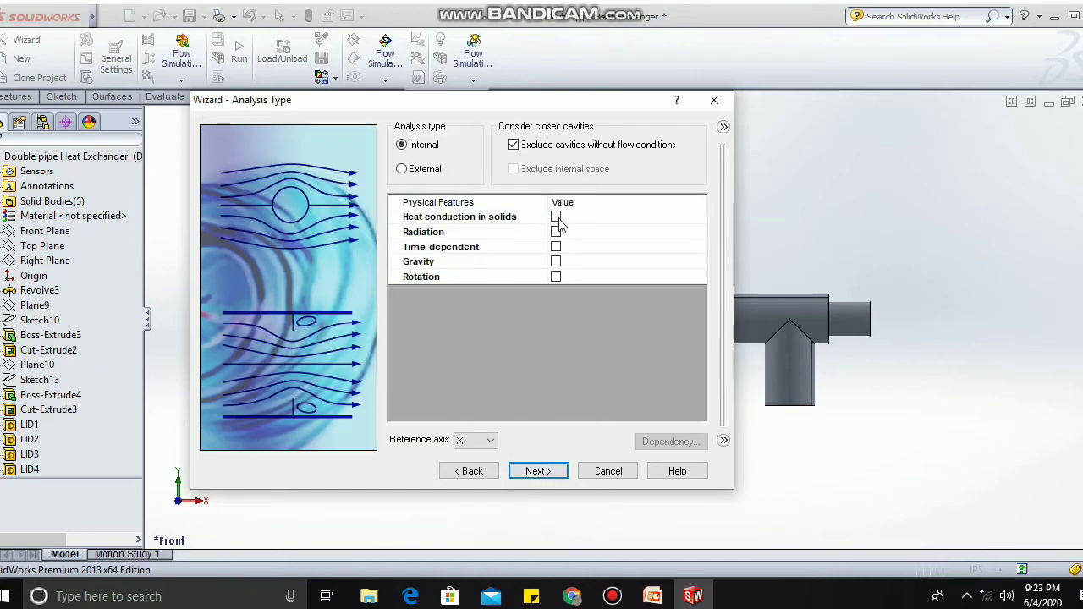
{"action": "left_click", "coordinate": [556, 217]}
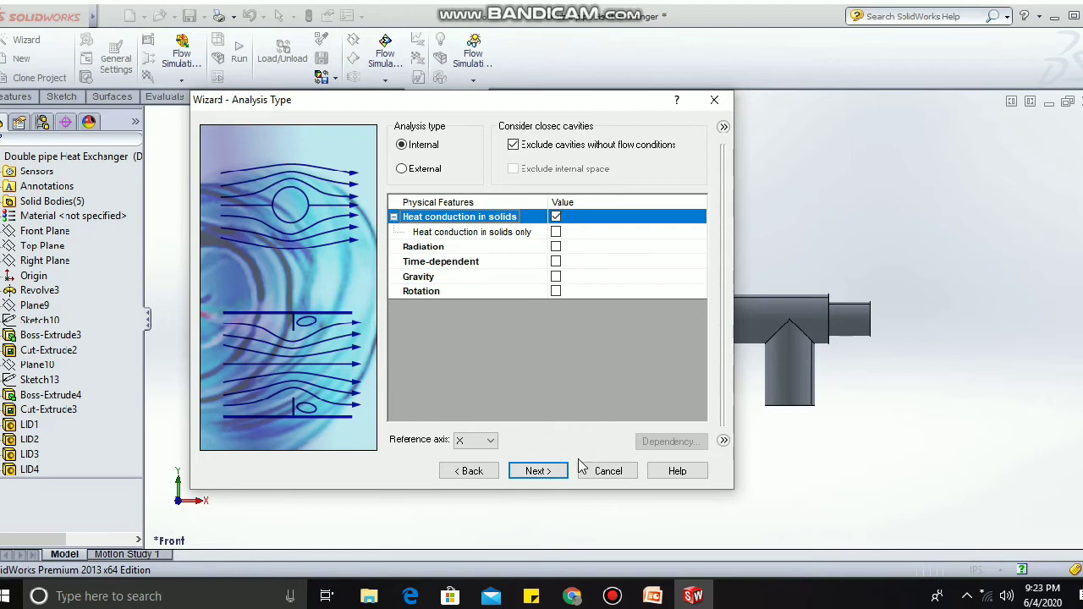
{"action": "left_click", "coordinate": [550, 472]}
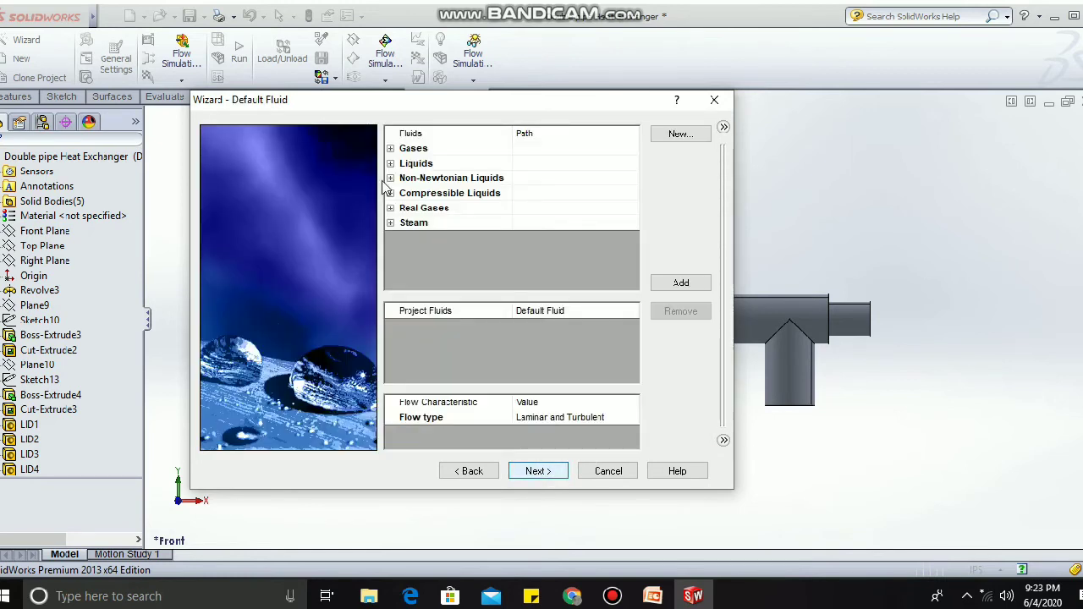
Add the pre-defined liquids Ethanol and Water as project fluids.
{"action": "left_click", "coordinate": [390, 164]}
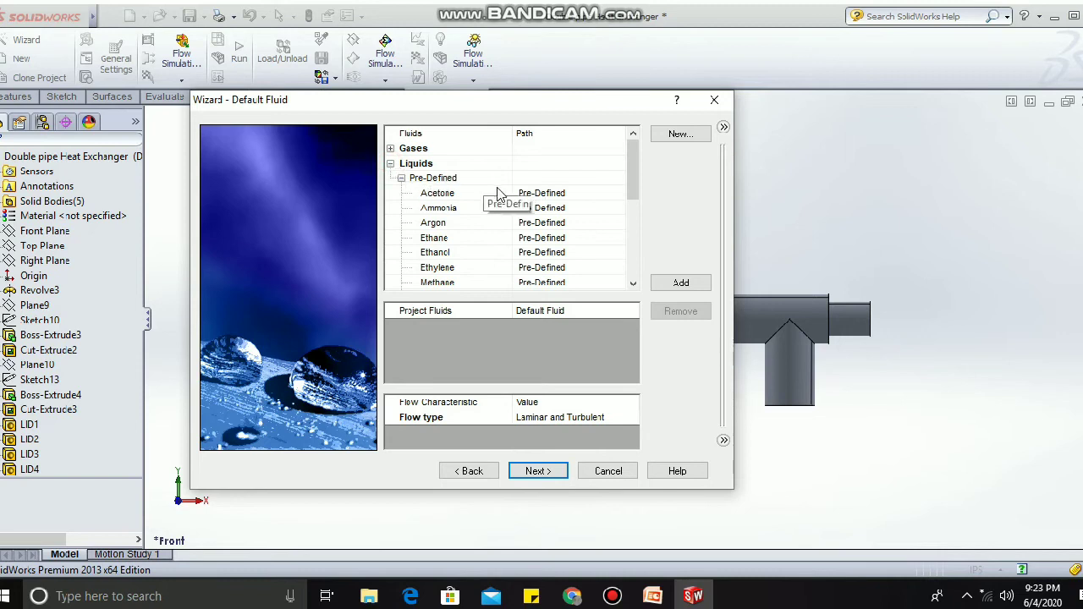
{"action": "scroll", "coordinate": [542, 220], "scroll_direction": "down", "scroll_amount": 1}
{"action": "scroll", "coordinate": [546, 223], "scroll_direction": "down", "scroll_amount": 5}
{"action": "scroll", "coordinate": [533, 223], "scroll_direction": "up", "scroll_amount": 7}
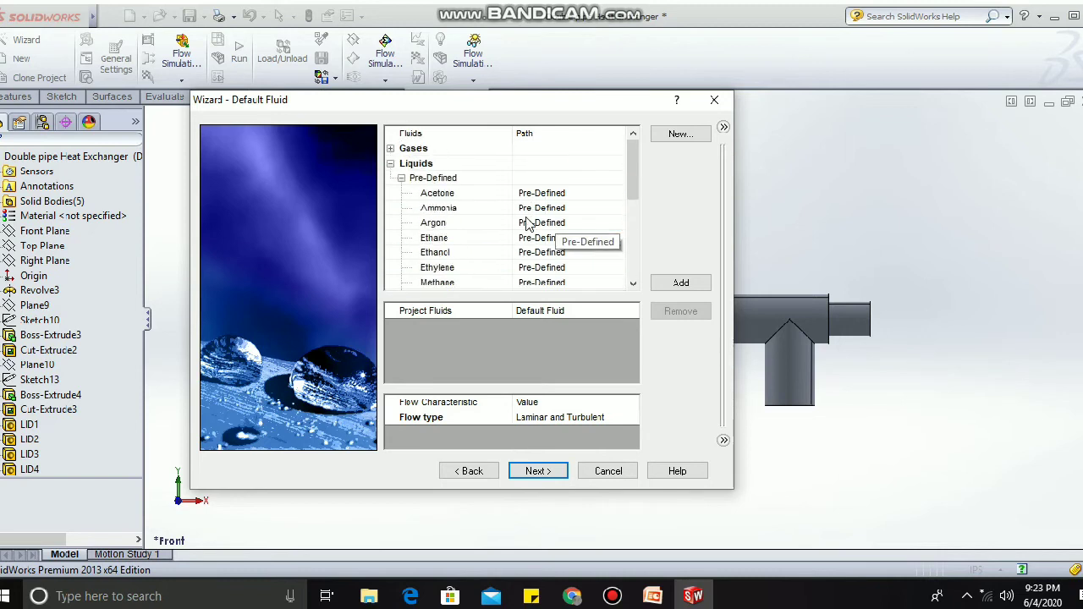
{"action": "double_click", "coordinate": [487, 252]}
{"action": "scroll", "coordinate": [486, 250], "scroll_direction": "down", "scroll_amount": 4}
{"action": "double_click", "coordinate": [487, 224]}
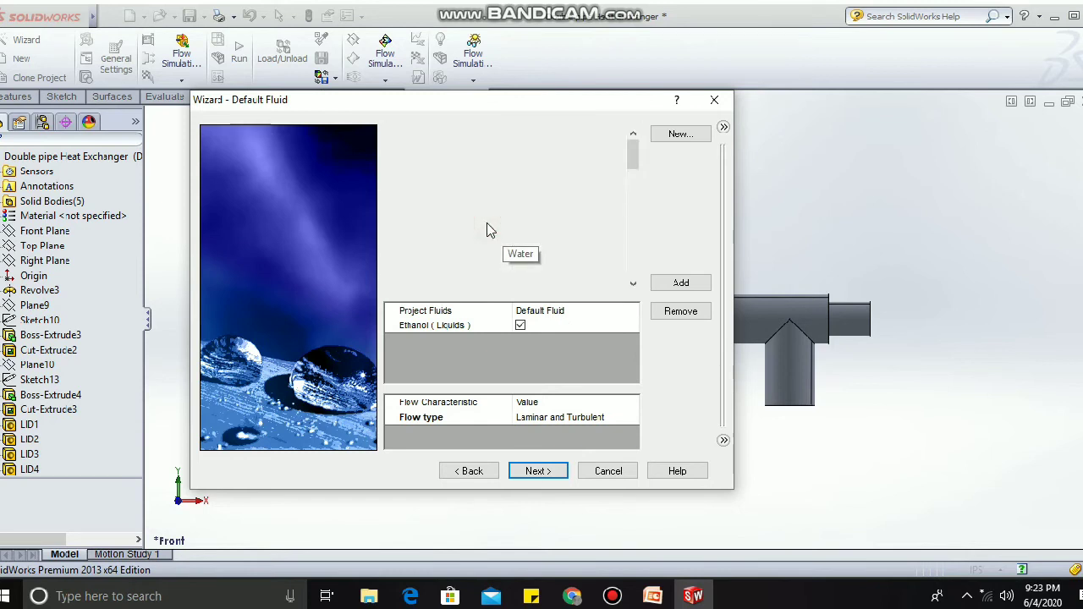
{"action": "left_click", "coordinate": [542, 472]}
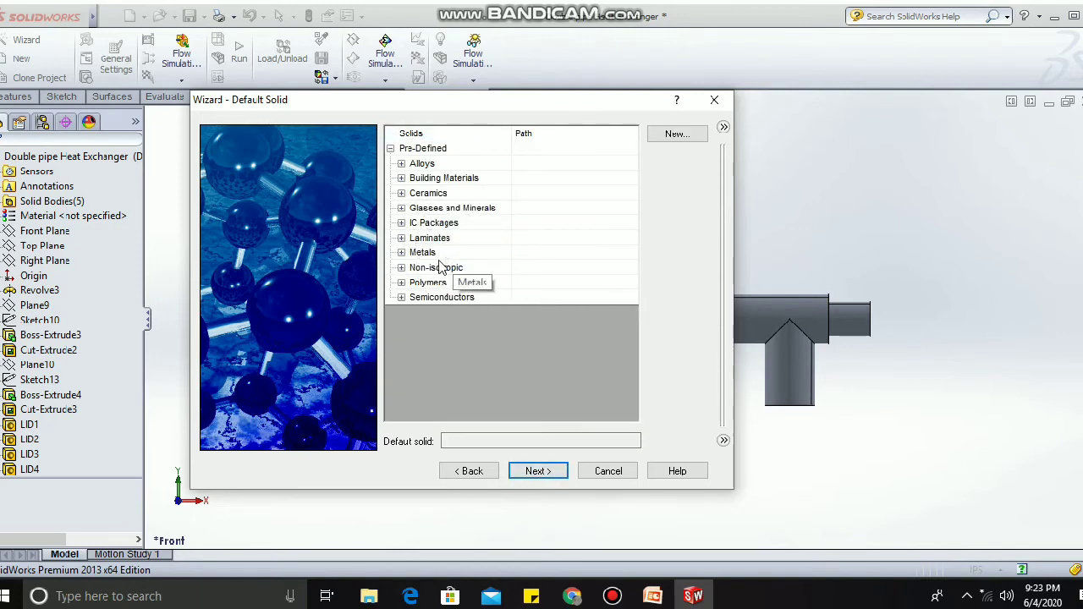
Choose Copper from the pre-defined metals as the default solid and accept the default wall conditions.
{"action": "left_click", "coordinate": [402, 253]}
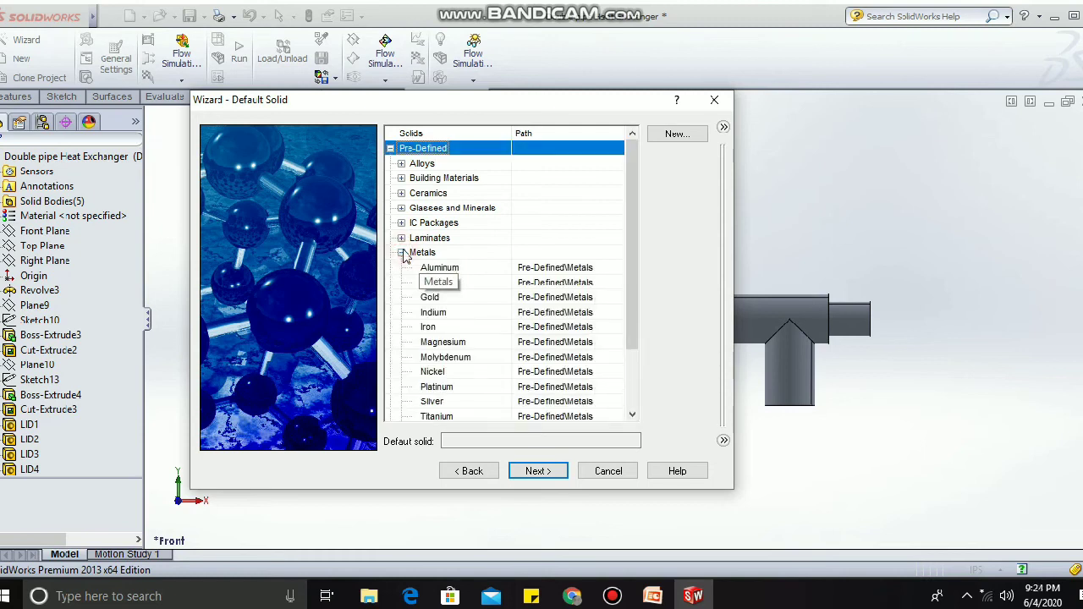
{"action": "scroll", "coordinate": [477, 347], "scroll_direction": "down", "scroll_amount": 1}
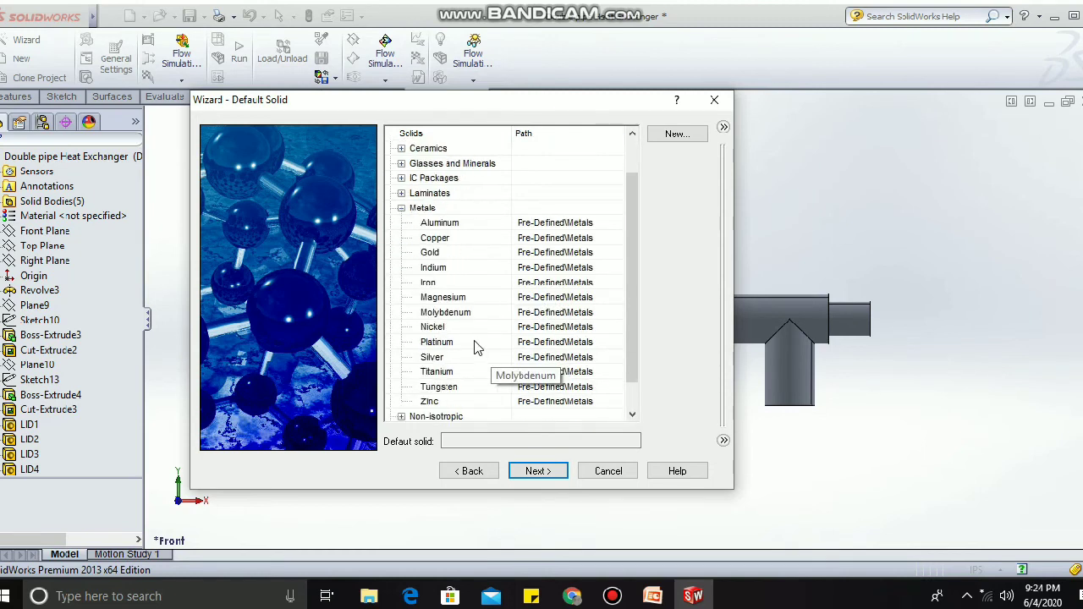
{"action": "left_click", "coordinate": [459, 239]}
{"action": "left_click", "coordinate": [540, 471]}
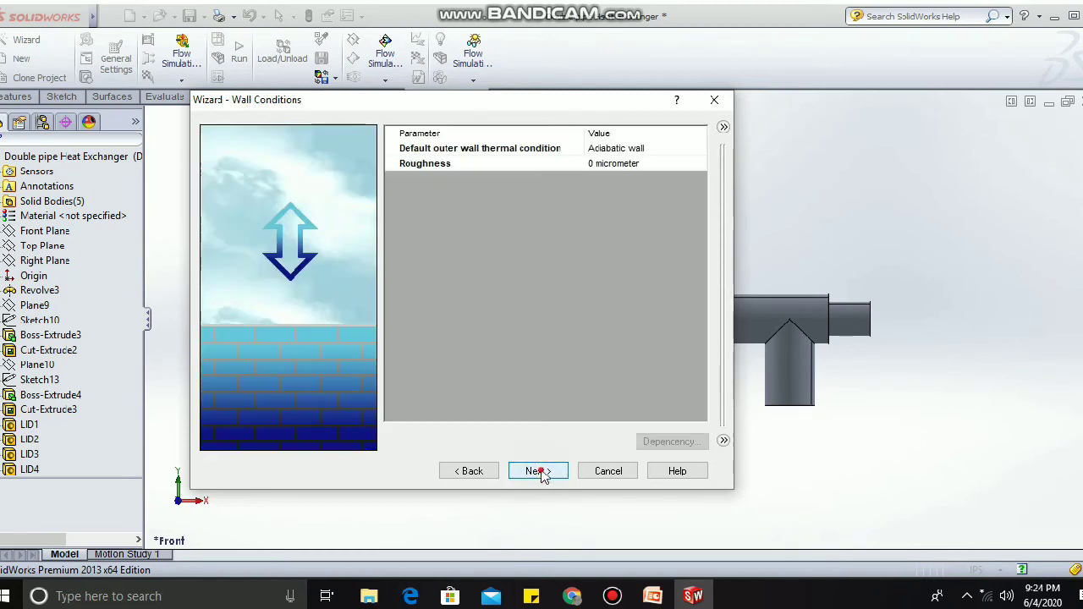
{"action": "left_click", "coordinate": [538, 471]}
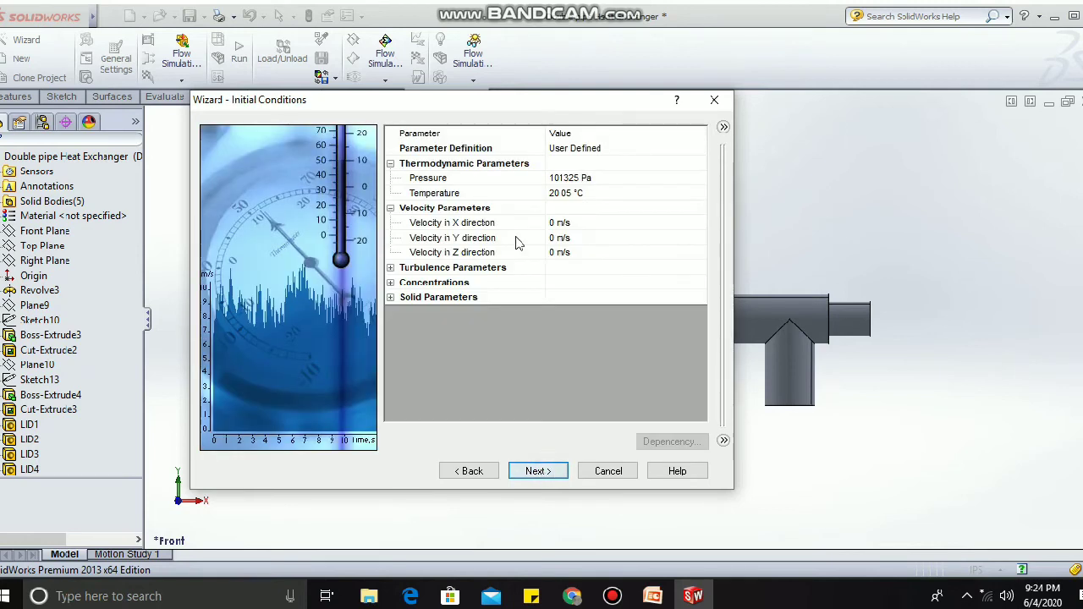
Set the initial temperature to 30 °C and the ethanol mass fraction to 1, edit the water mass fraction and finish the wizard.
{"action": "left_click", "coordinate": [567, 195]}
{"action": "left_click", "coordinate": [573, 195]}
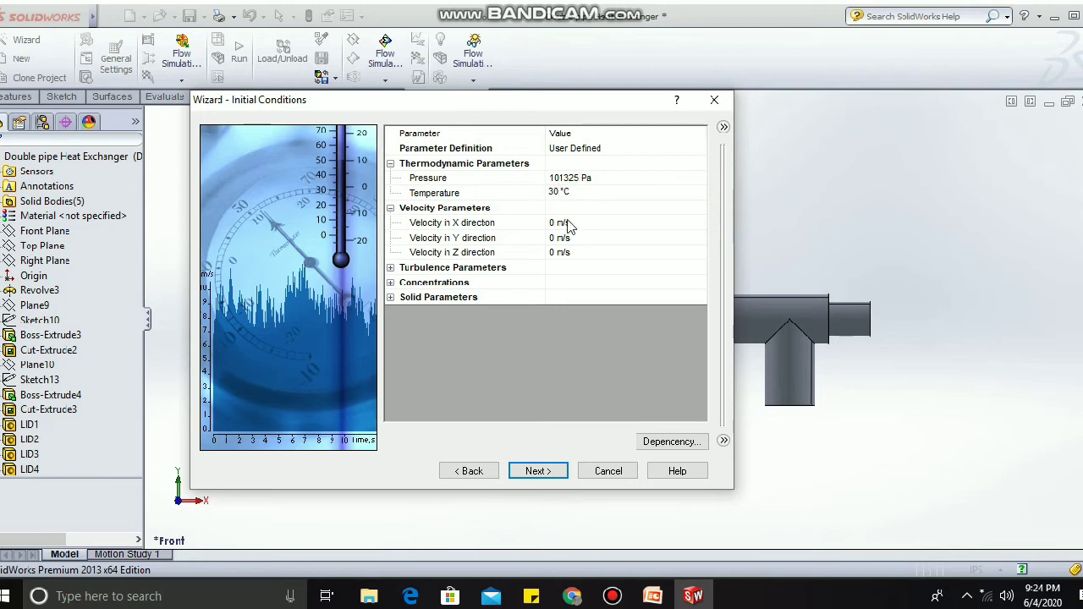
{"action": "left_click", "coordinate": [391, 283]}
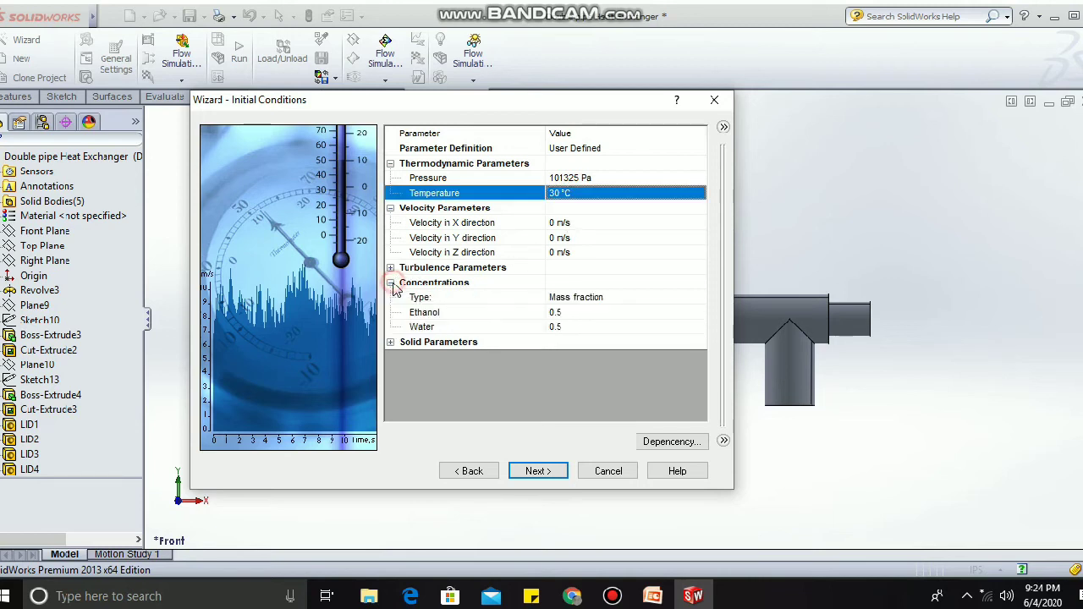
{"action": "left_click", "coordinate": [574, 315]}
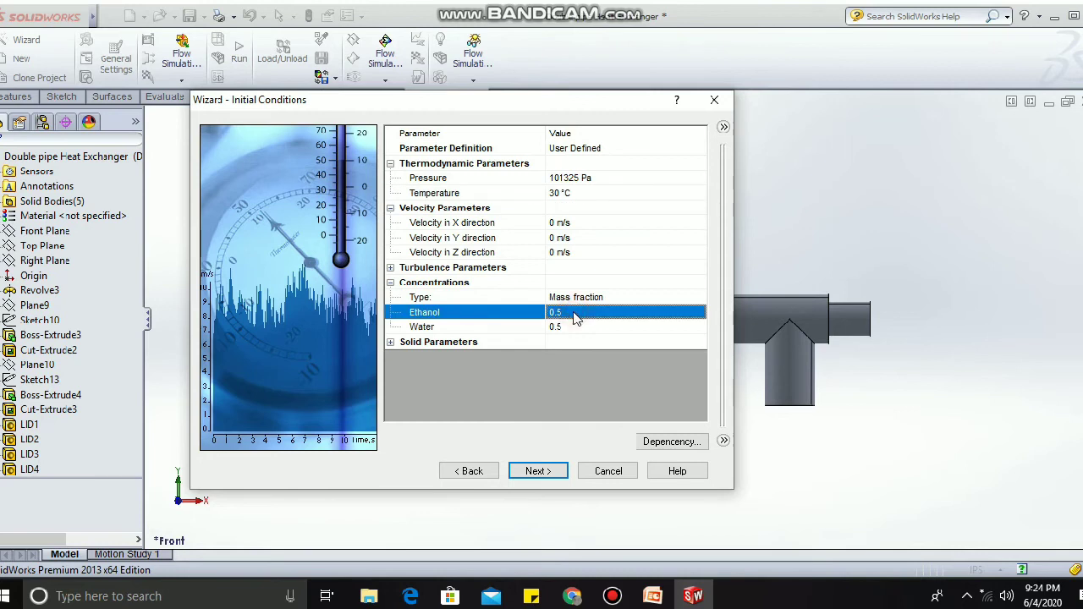
{"action": "left_click", "coordinate": [573, 315]}
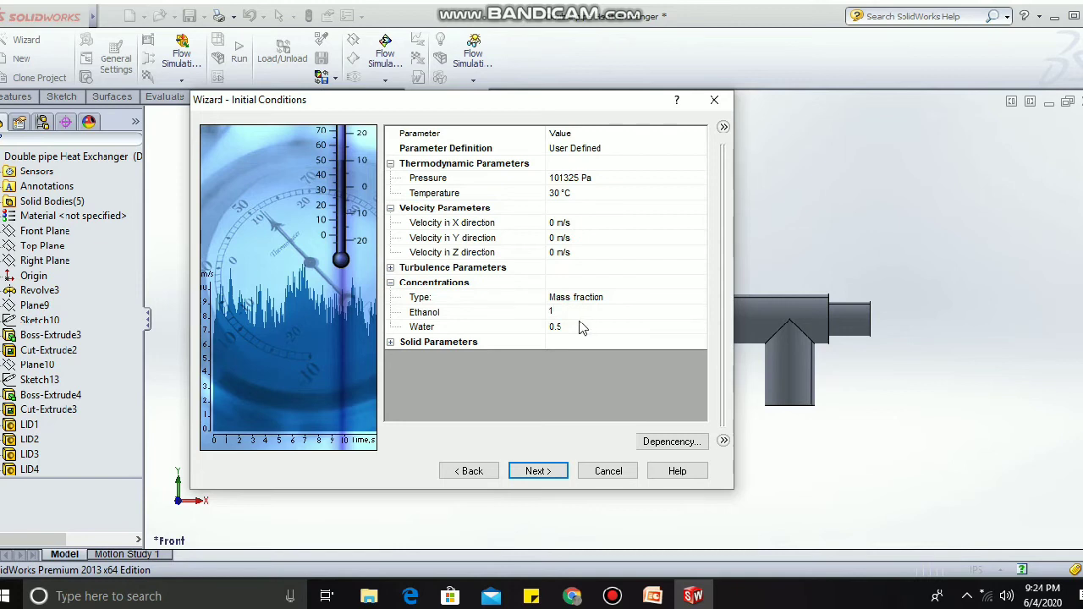
{"action": "left_click", "coordinate": [582, 327]}
{"action": "left_click", "coordinate": [577, 330]}
{"action": "left_click", "coordinate": [537, 470]}
{"action": "left_click", "coordinate": [546, 471]}
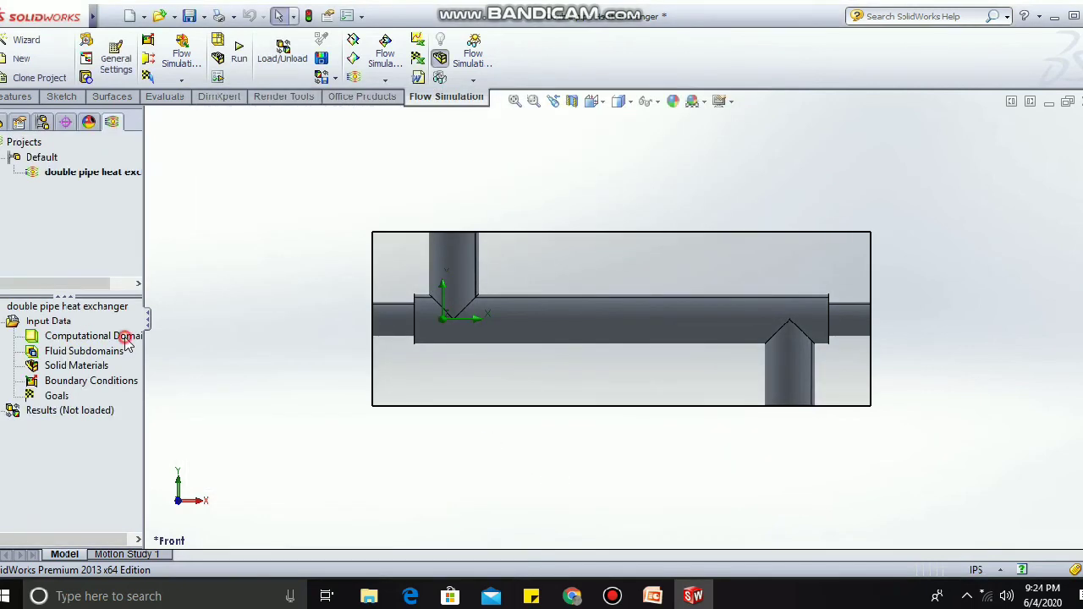
{"action": "left_click", "coordinate": [127, 338]}
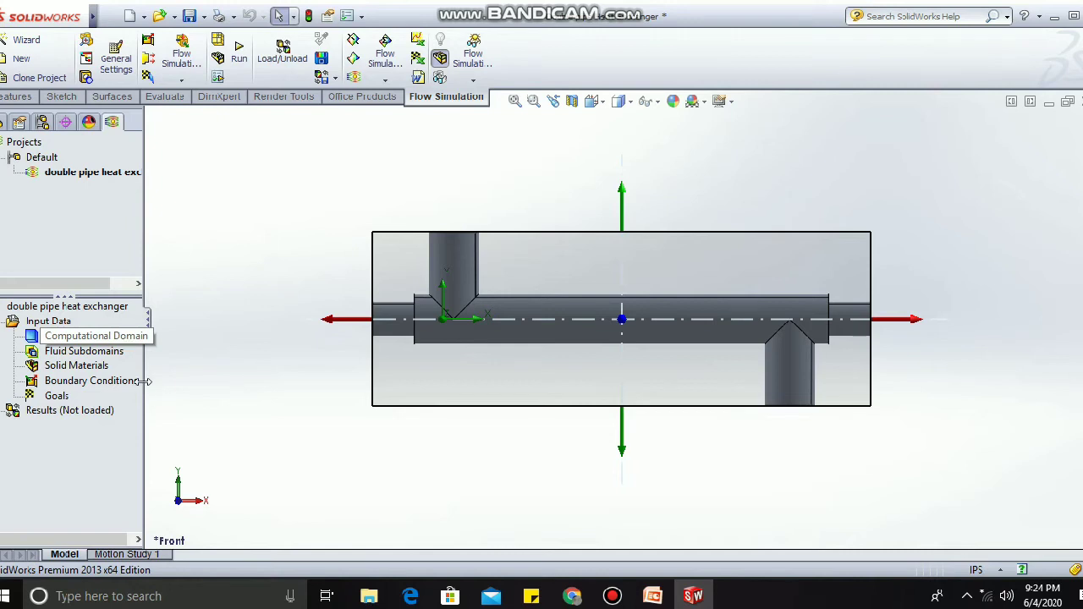
{"action": "right_click", "coordinate": [103, 353]}
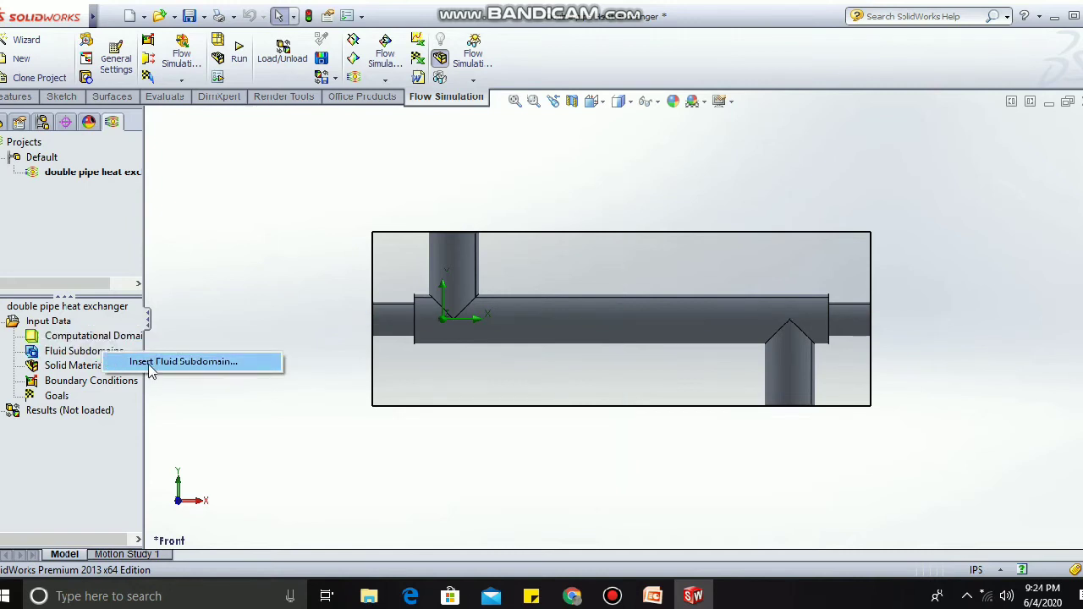
{"action": "left_click", "coordinate": [149, 363]}
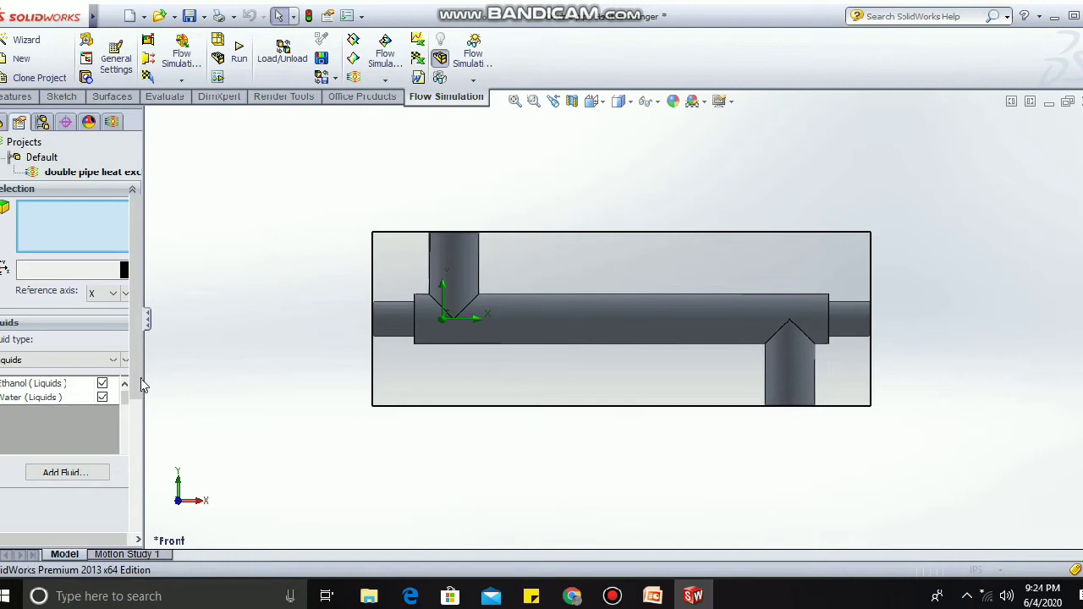
{"action": "left_click", "coordinate": [103, 397]}
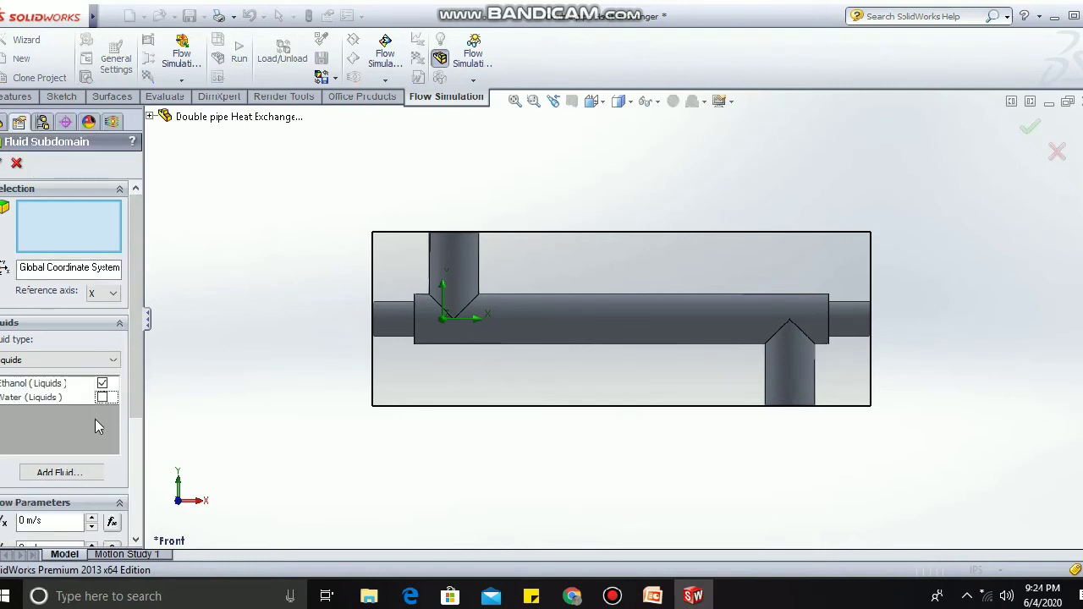
{"action": "left_click", "coordinate": [16, 163]}
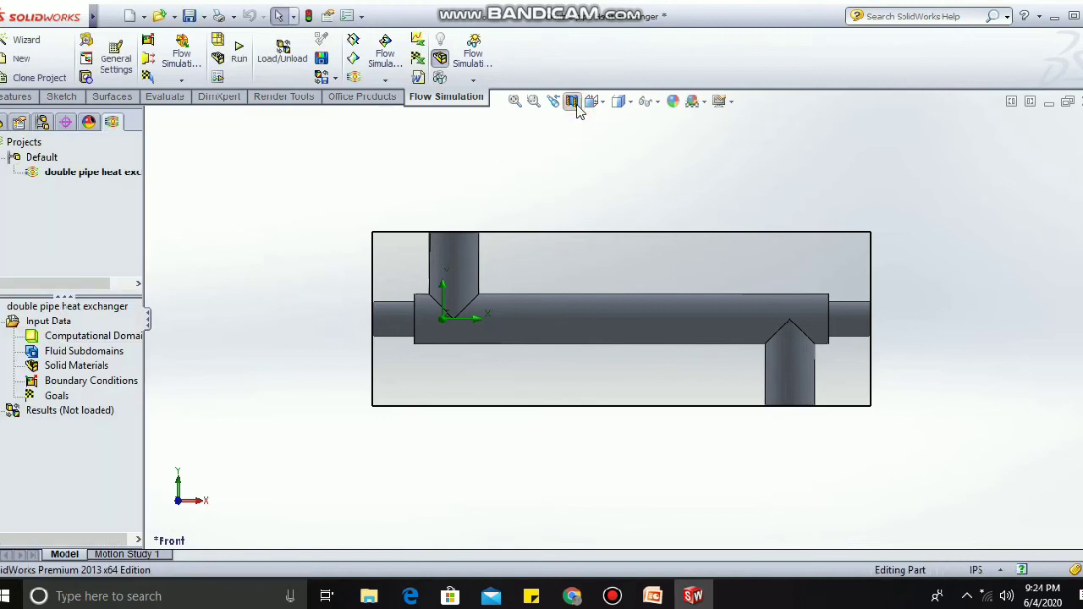
Section the model at the Front Plane and start an ethanol-only fluid subdomain with a temperature of 78 °C.
{"action": "left_click", "coordinate": [572, 100]}
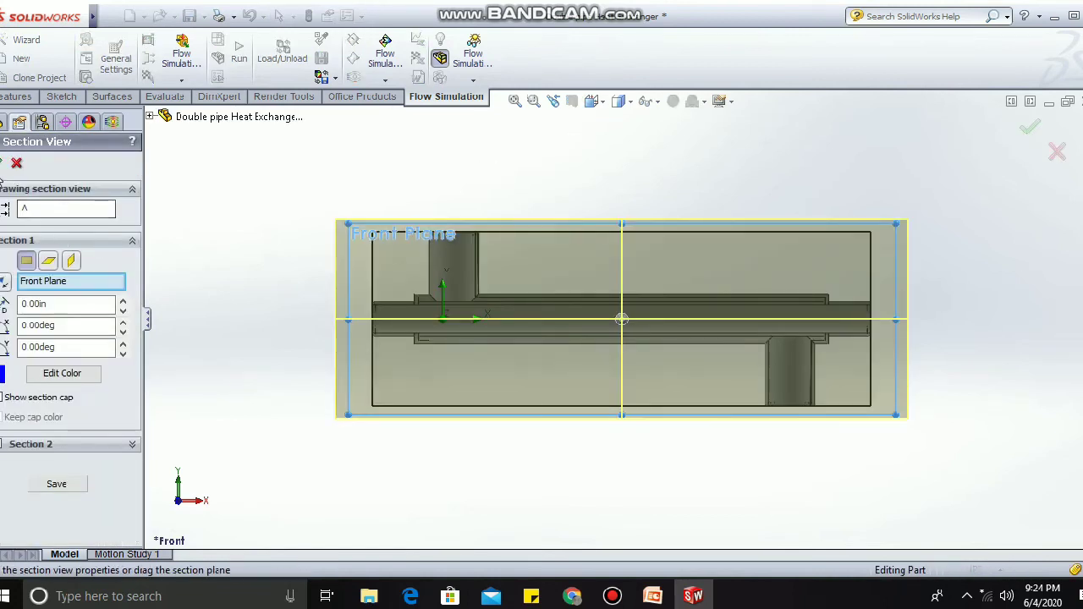
{"action": "left_click", "coordinate": [3, 171]}
{"action": "right_click", "coordinate": [85, 351]}
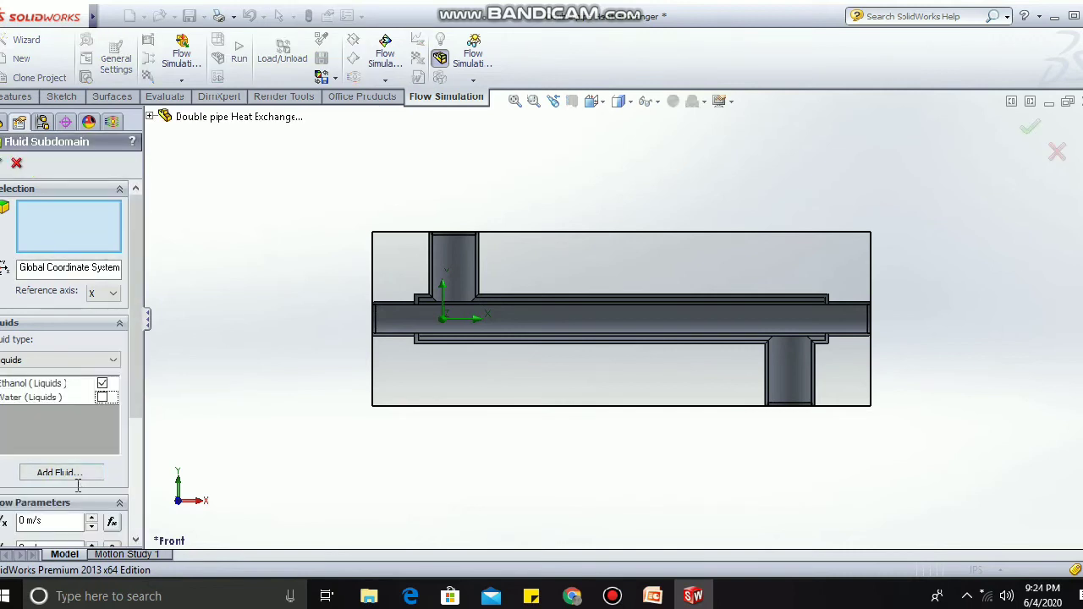
{"action": "scroll", "coordinate": [77, 486], "scroll_direction": "down", "scroll_amount": 3}
{"action": "left_click", "coordinate": [32, 476]}
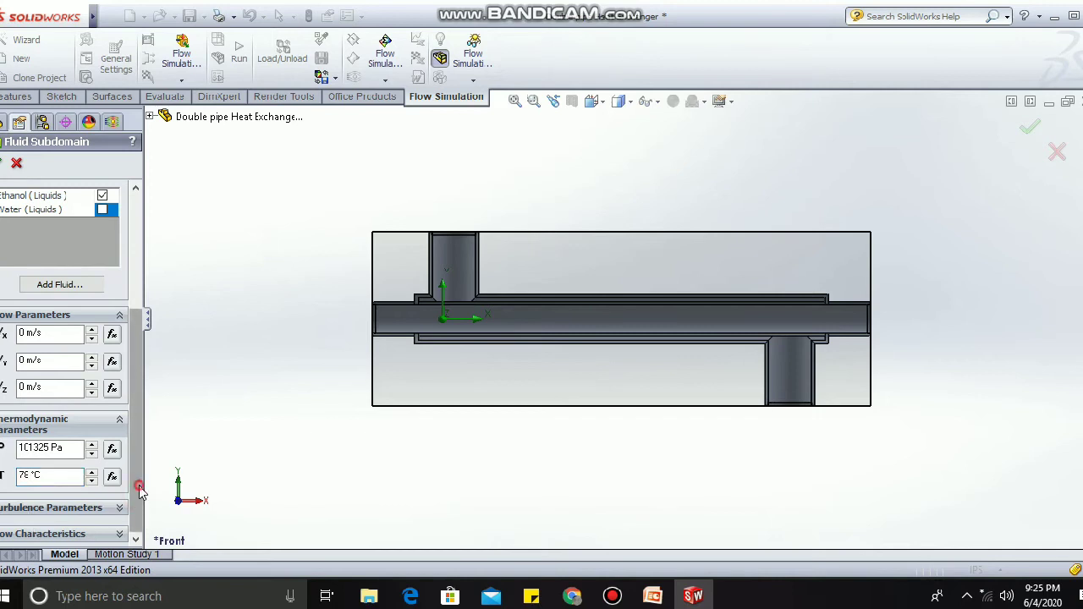
Assign the ethanol subdomain to the inner pipe's internal face and create it.
{"action": "scroll", "coordinate": [150, 363], "scroll_direction": "up", "scroll_amount": 5}
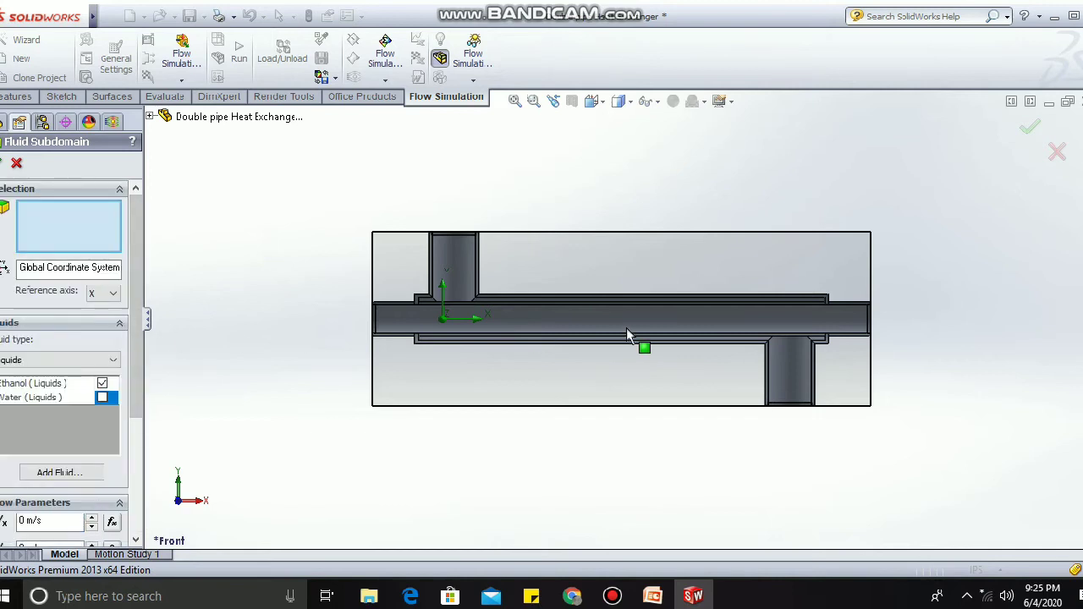
{"action": "scroll", "coordinate": [883, 331], "scroll_direction": "down", "scroll_amount": 1}
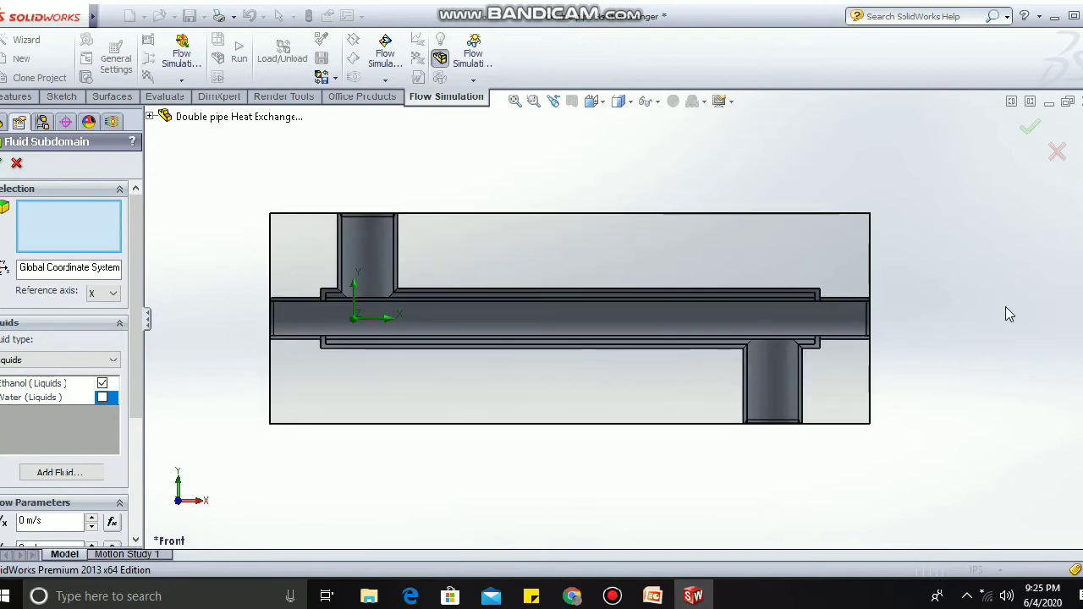
{"action": "left_click", "coordinate": [857, 329]}
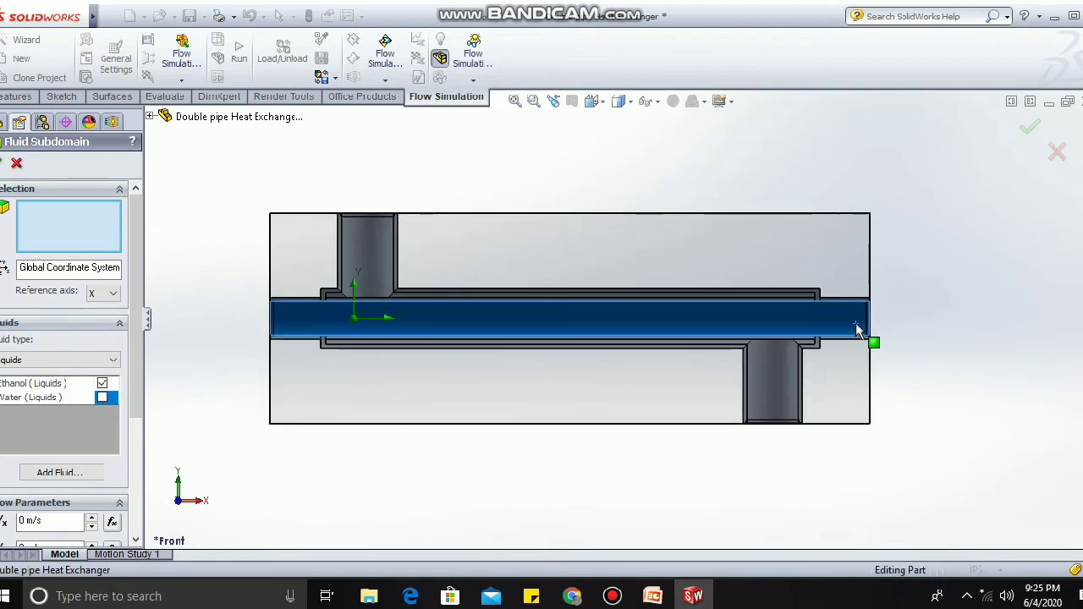
{"action": "left_click", "coordinate": [857, 328]}
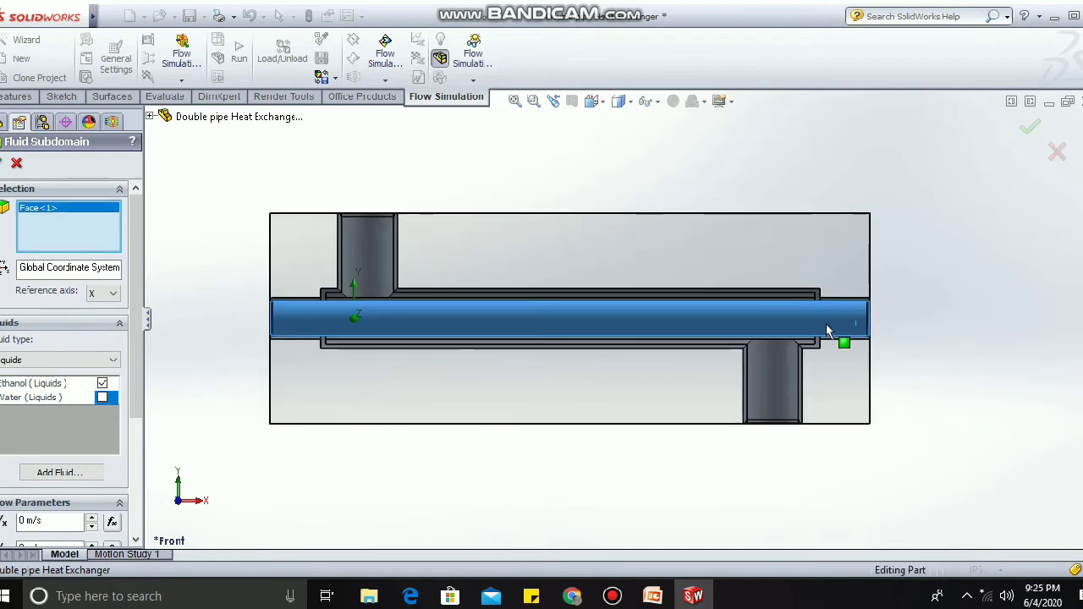
{"action": "left_click", "coordinate": [3, 166]}
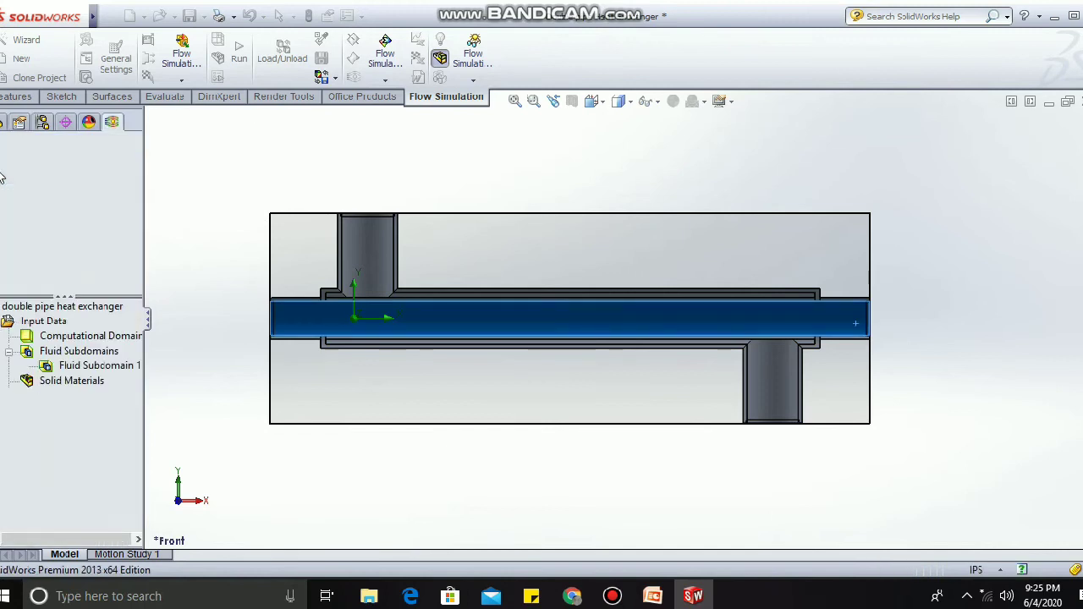
Create a second fluid subdomain containing only water at 10 °C, assigned to the internal face of the outer pipe.
{"action": "right_click", "coordinate": [86, 352]}
{"action": "left_click", "coordinate": [146, 370]}
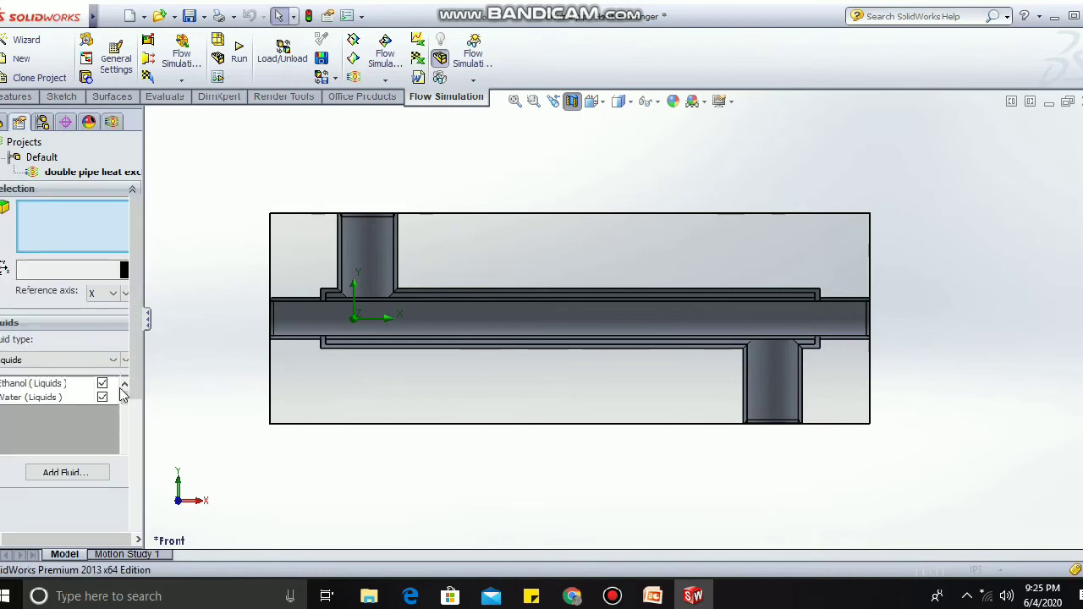
{"action": "left_click", "coordinate": [101, 384]}
{"action": "scroll", "coordinate": [85, 448], "scroll_direction": "down", "scroll_amount": 2}
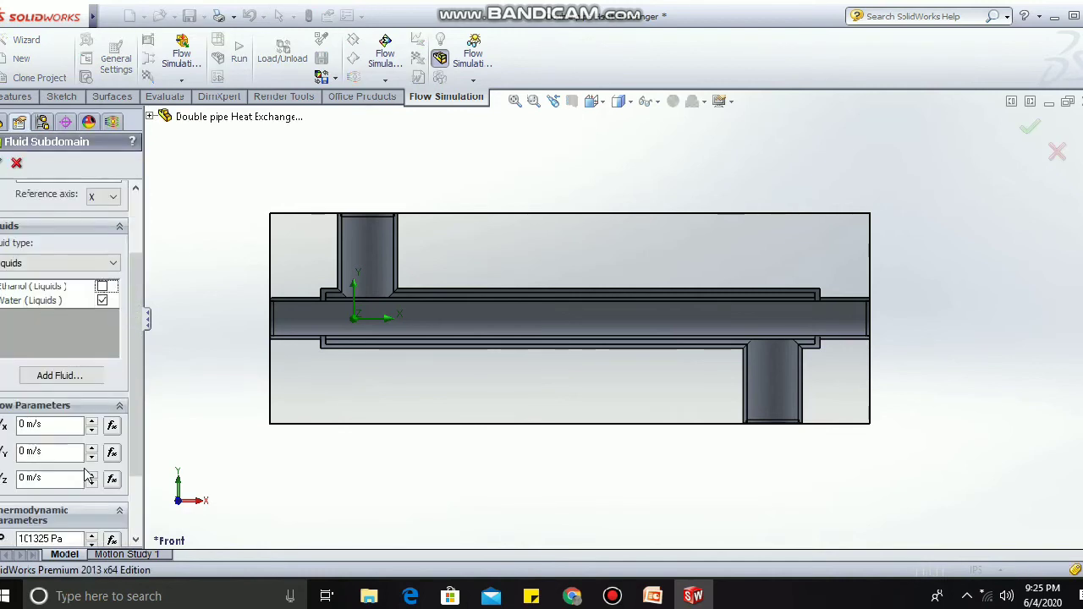
{"action": "scroll", "coordinate": [33, 484], "scroll_direction": "down", "scroll_amount": 2}
{"action": "left_click", "coordinate": [30, 478]}
{"action": "key", "text": "BackSpace"}
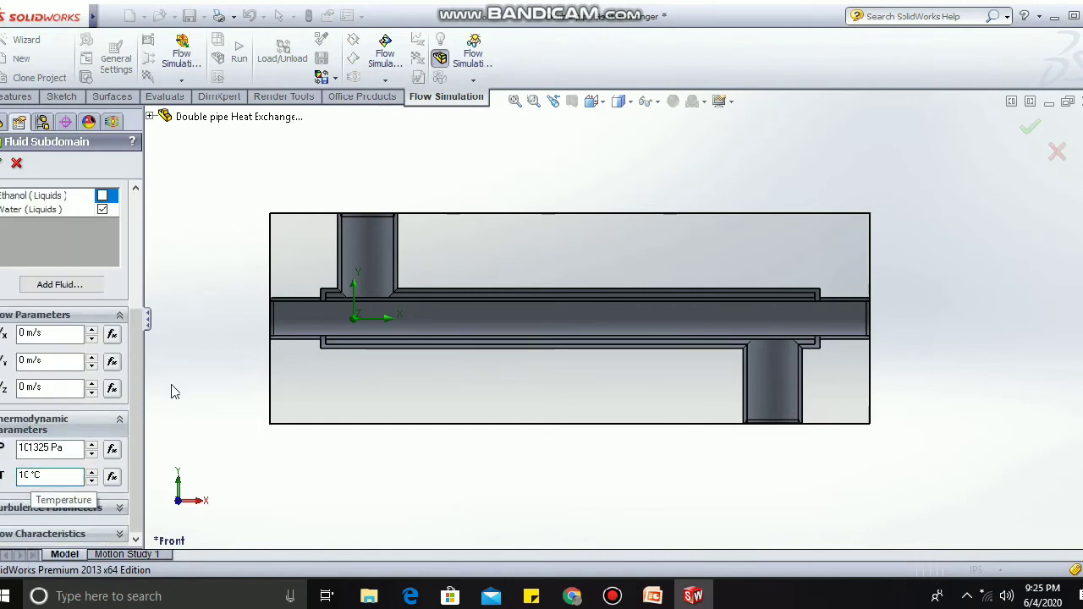
{"action": "left_click", "coordinate": [362, 254]}
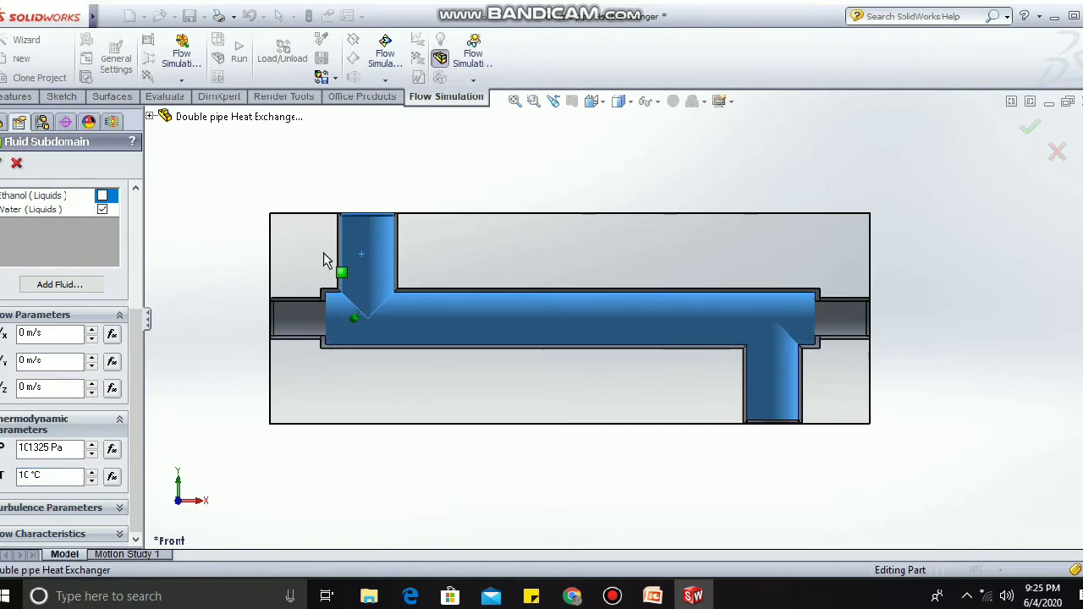
{"action": "left_click", "coordinate": [3, 164]}
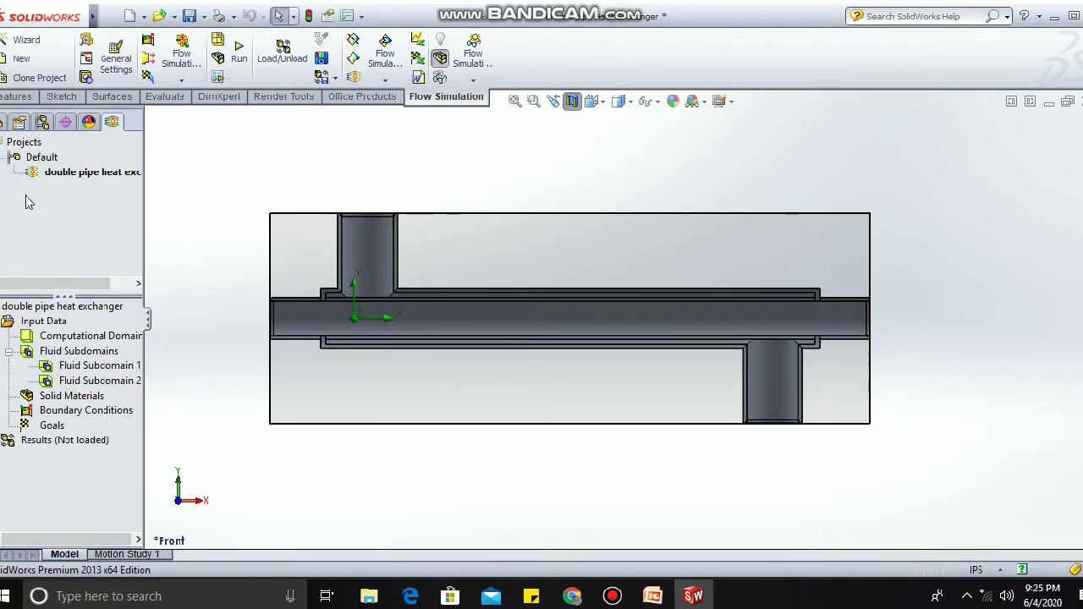
Insert a solid material and assign pre-defined Copper to the heat exchanger's pipe body.
{"action": "right_click", "coordinate": [69, 398]}
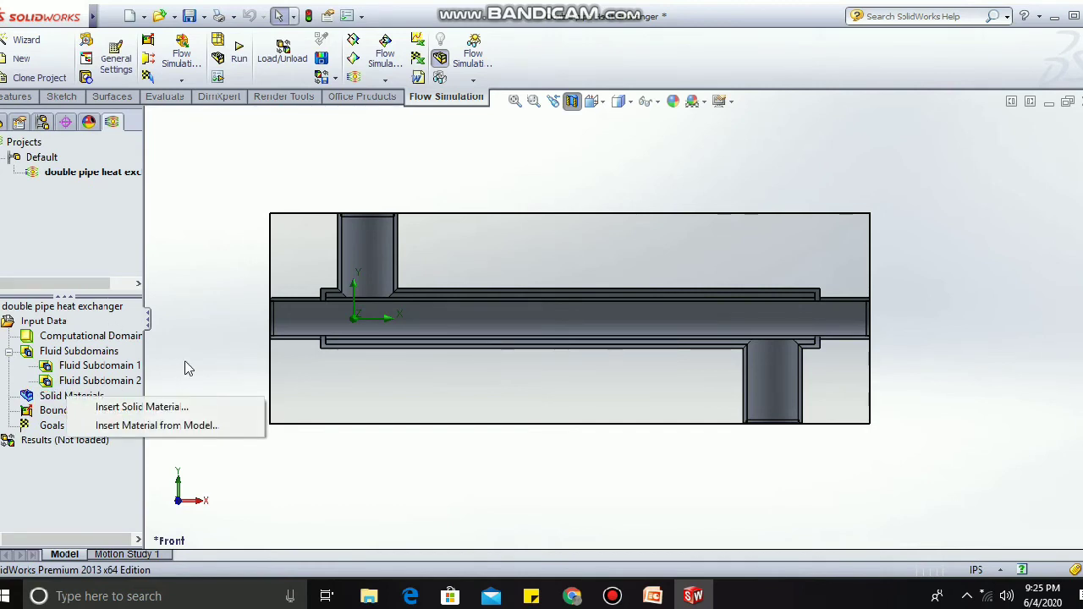
{"action": "left_click", "coordinate": [142, 406]}
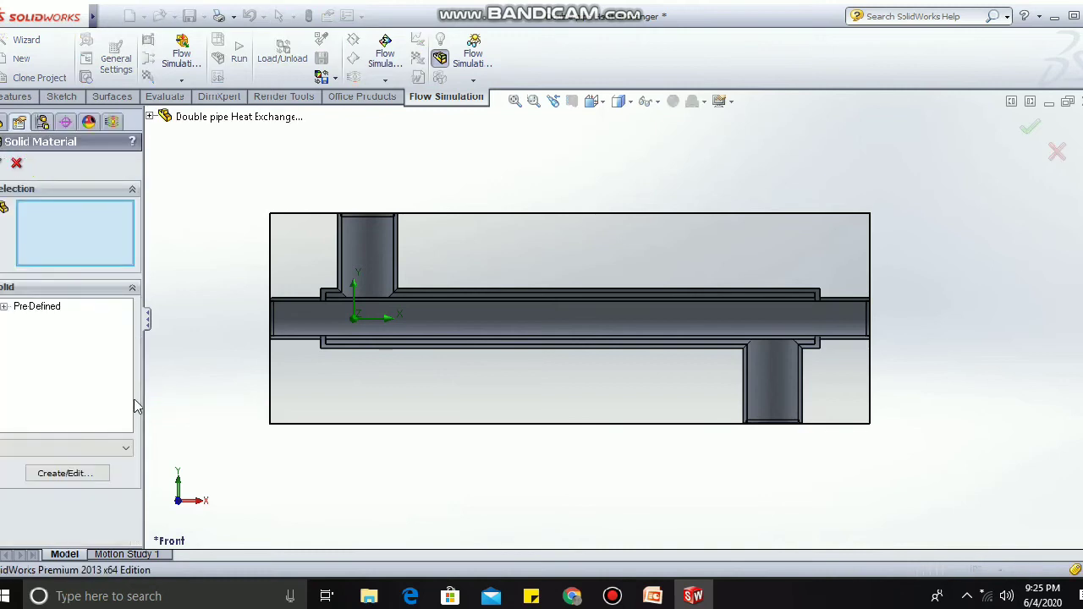
{"action": "left_click", "coordinate": [6, 307]}
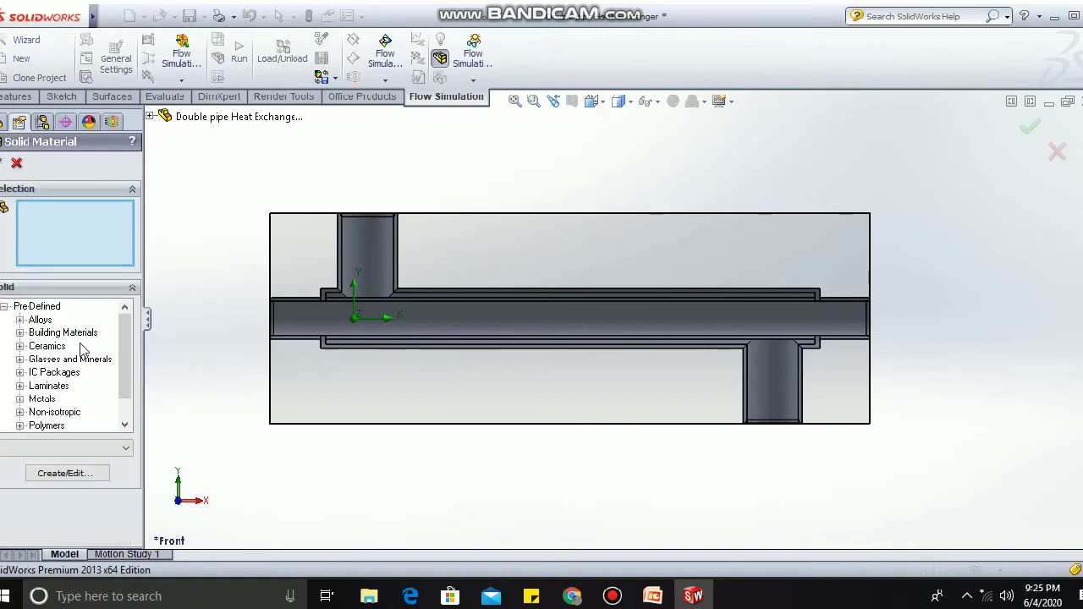
{"action": "left_click", "coordinate": [21, 398]}
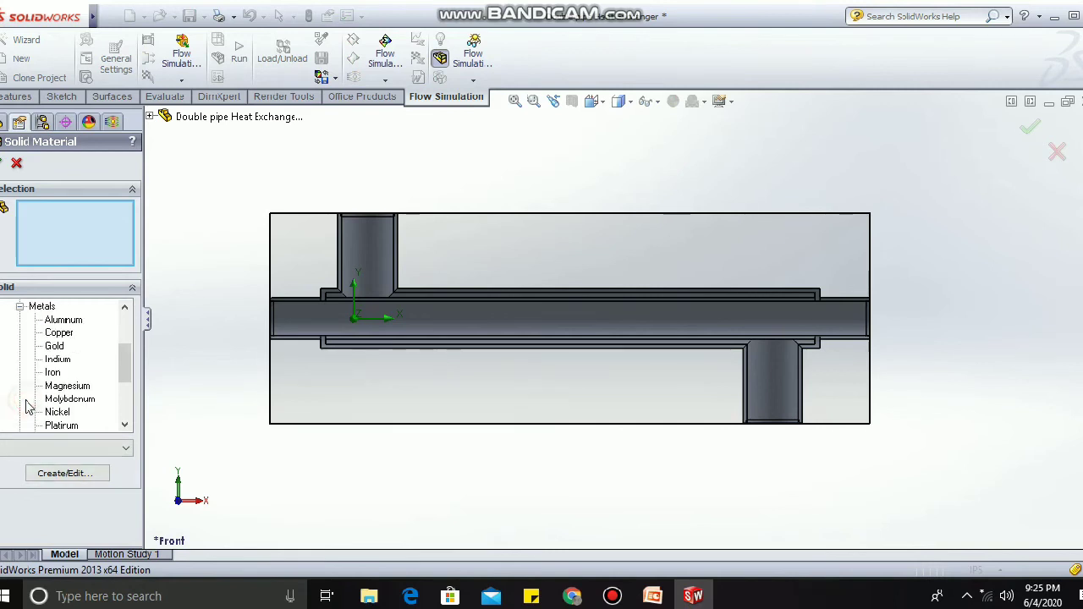
{"action": "left_click", "coordinate": [61, 333]}
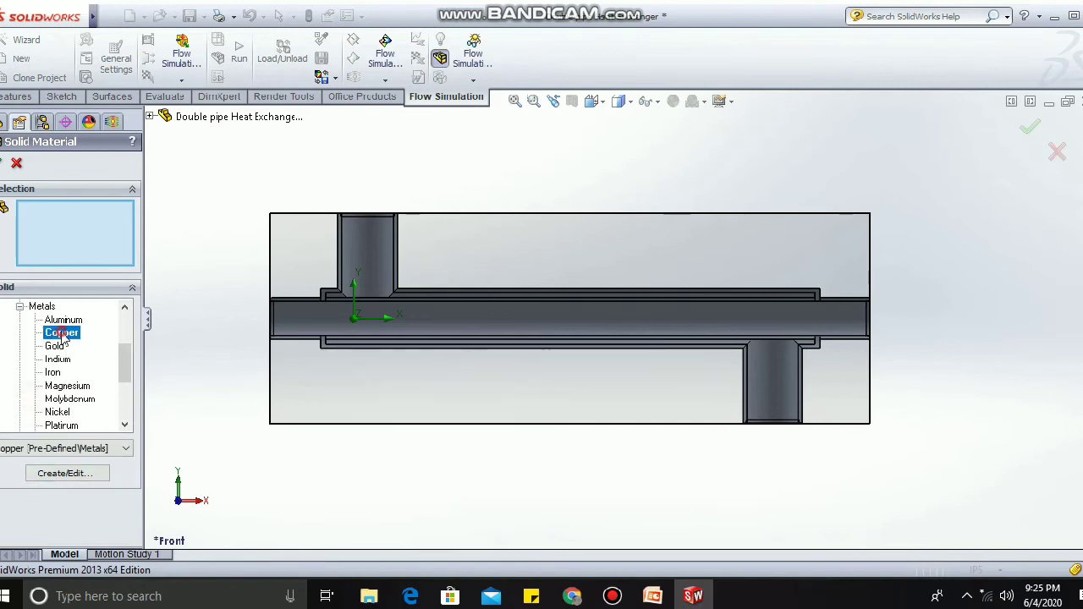
{"action": "left_click", "coordinate": [761, 413]}
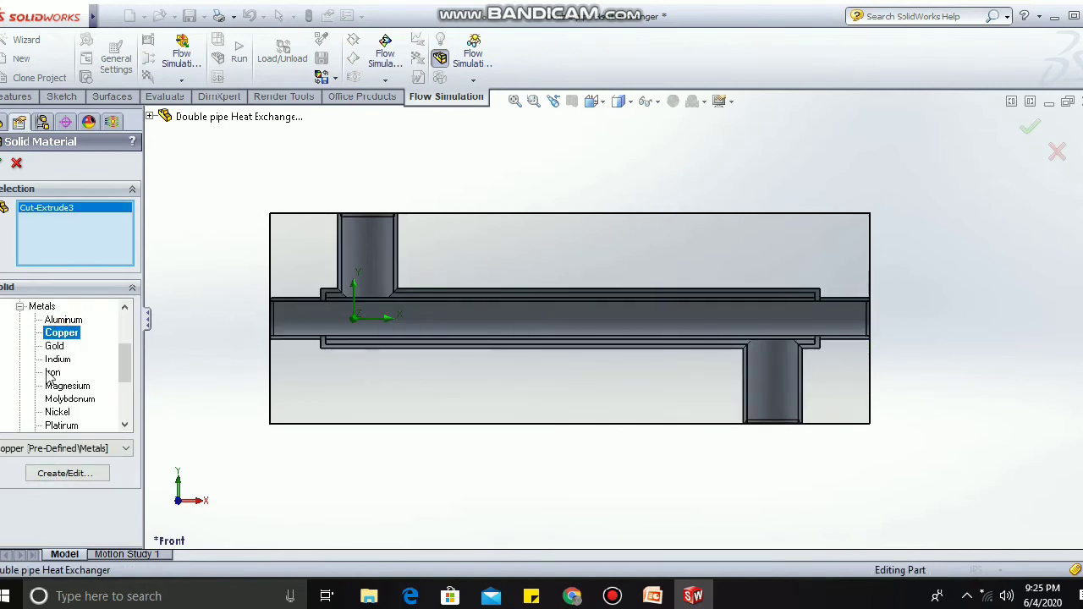
{"action": "left_click", "coordinate": [4, 165]}
Start an inlet mass flow boundary condition of 0.001 kg/s at 78 °C, keeping mass fractions of 1 for ethanol and 0 for water.
{"action": "right_click", "coordinate": [68, 426]}
{"action": "left_click", "coordinate": [114, 436]}
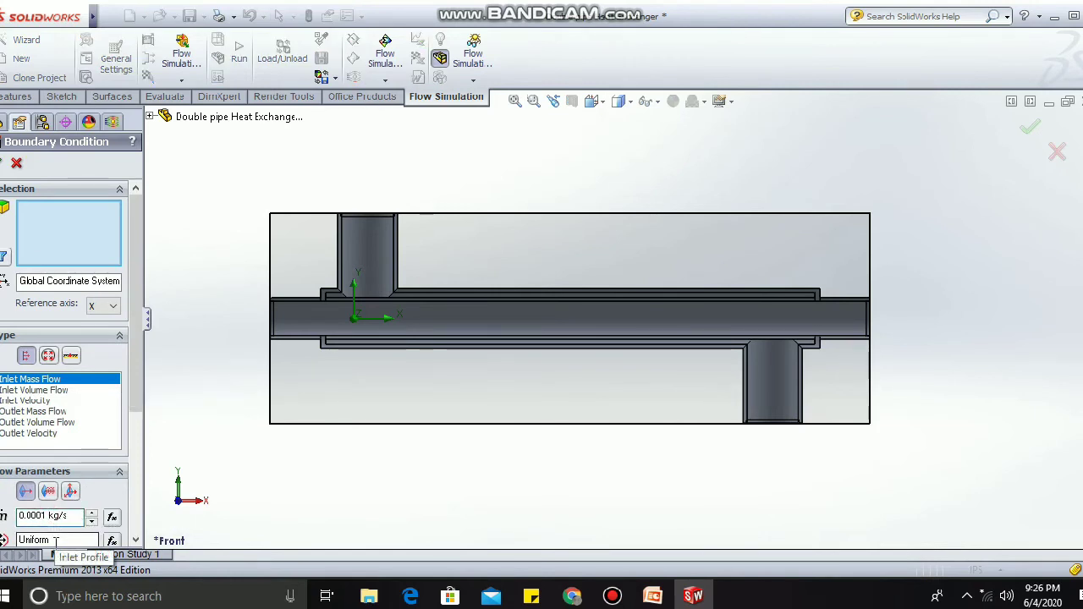
{"action": "key", "text": "BackSpace"}
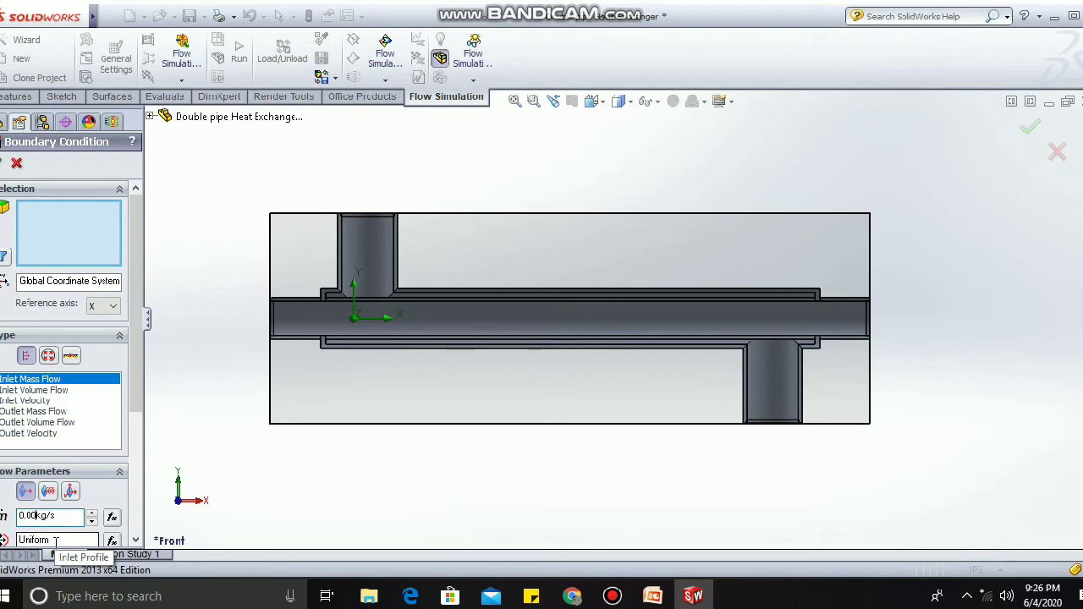
{"action": "type", "text": "1"}
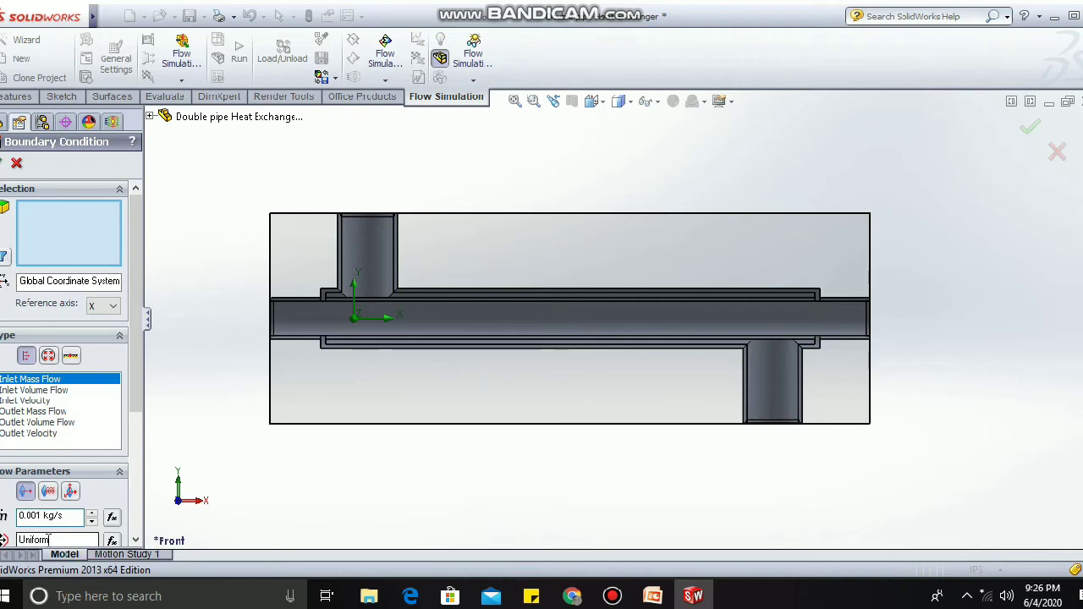
{"action": "scroll", "coordinate": [47, 538], "scroll_direction": "down", "scroll_amount": 3}
{"action": "left_click", "coordinate": [117, 387]}
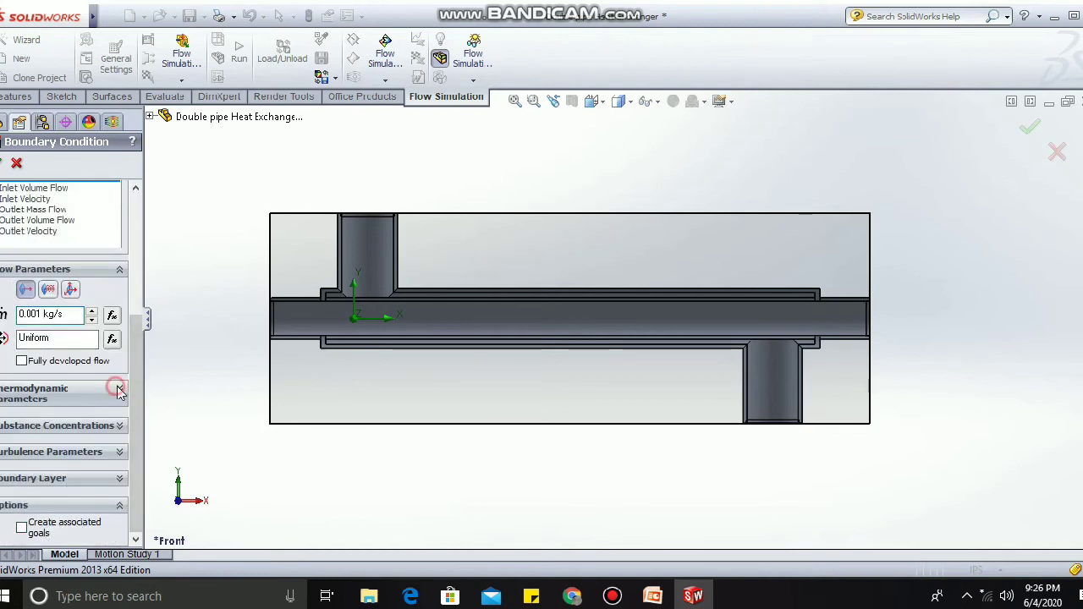
{"action": "left_click", "coordinate": [29, 418]}
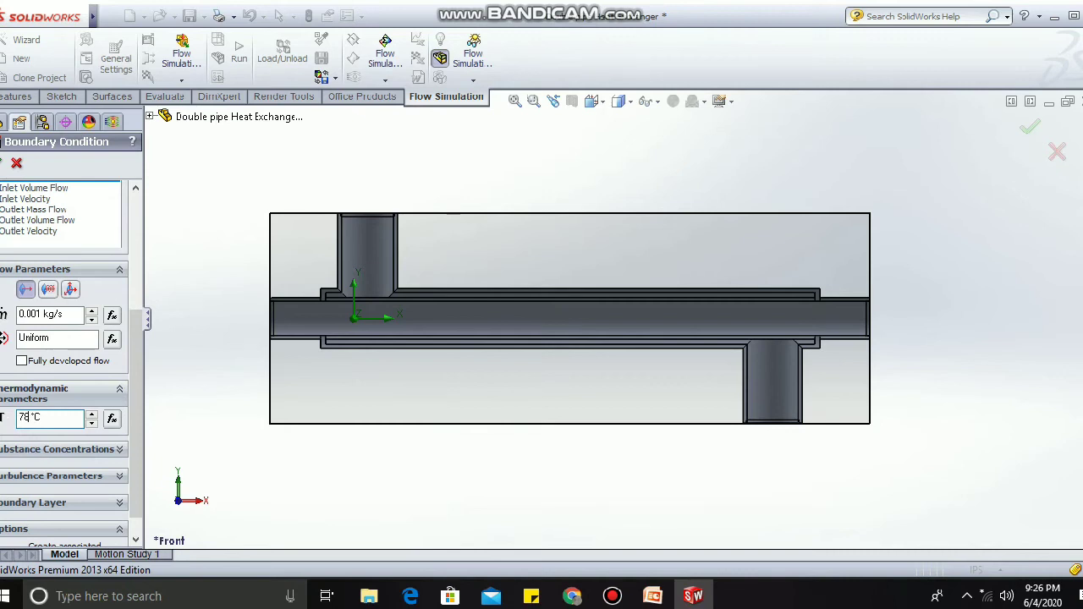
{"action": "scroll", "coordinate": [31, 443], "scroll_direction": "down", "scroll_amount": 1}
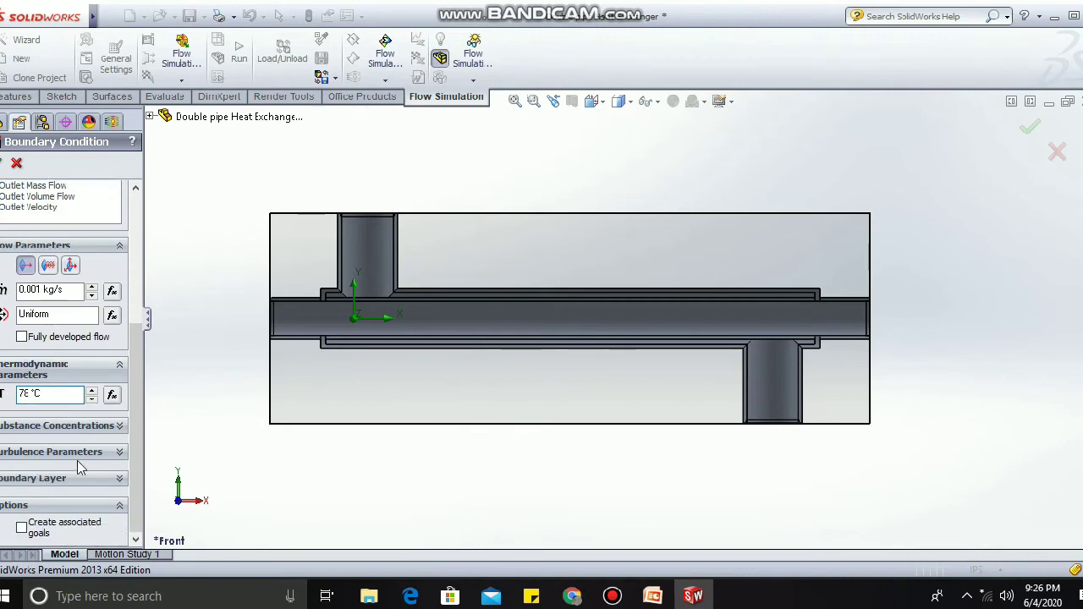
{"action": "left_click", "coordinate": [121, 427]}
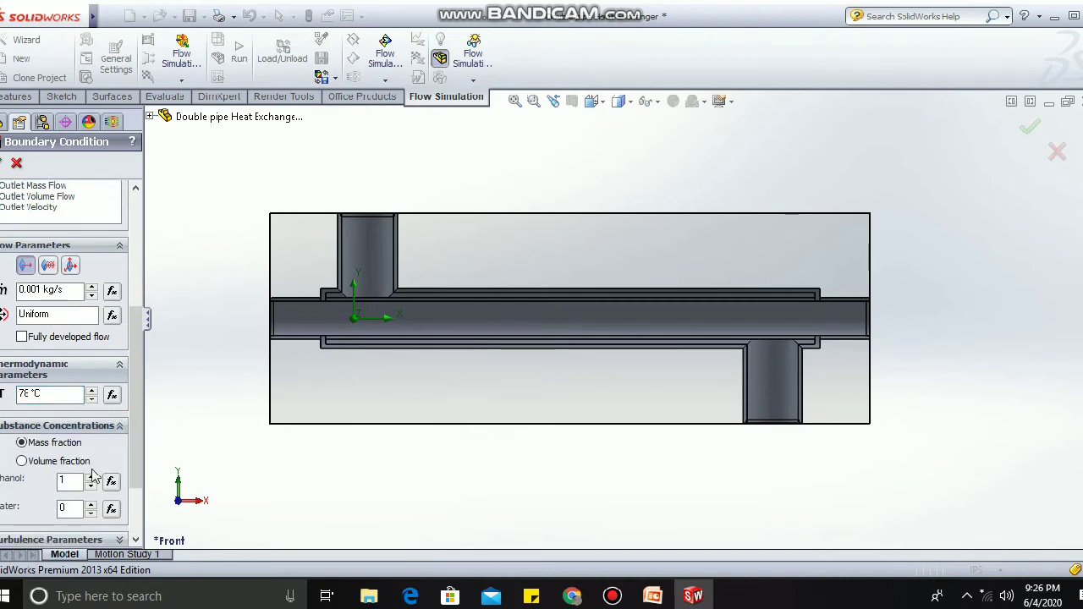
{"action": "scroll", "coordinate": [135, 431], "scroll_direction": "down", "scroll_amount": 3}
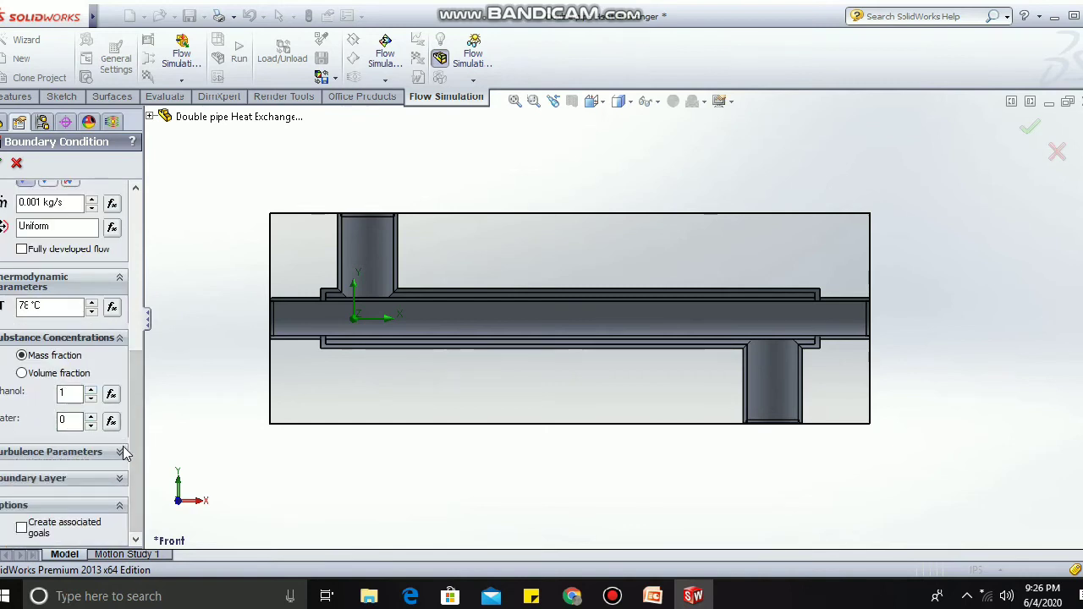
Apply the ethanol inlet condition to the inner face of LID2 at the inner pipe's +X end and create it.
{"action": "middle_click_drag", "start_coordinate": [927, 330], "coordinate": [822, 376]}
{"action": "scroll", "coordinate": [822, 376], "scroll_direction": "down", "scroll_amount": 4}
{"action": "right_click", "coordinate": [579, 343]}
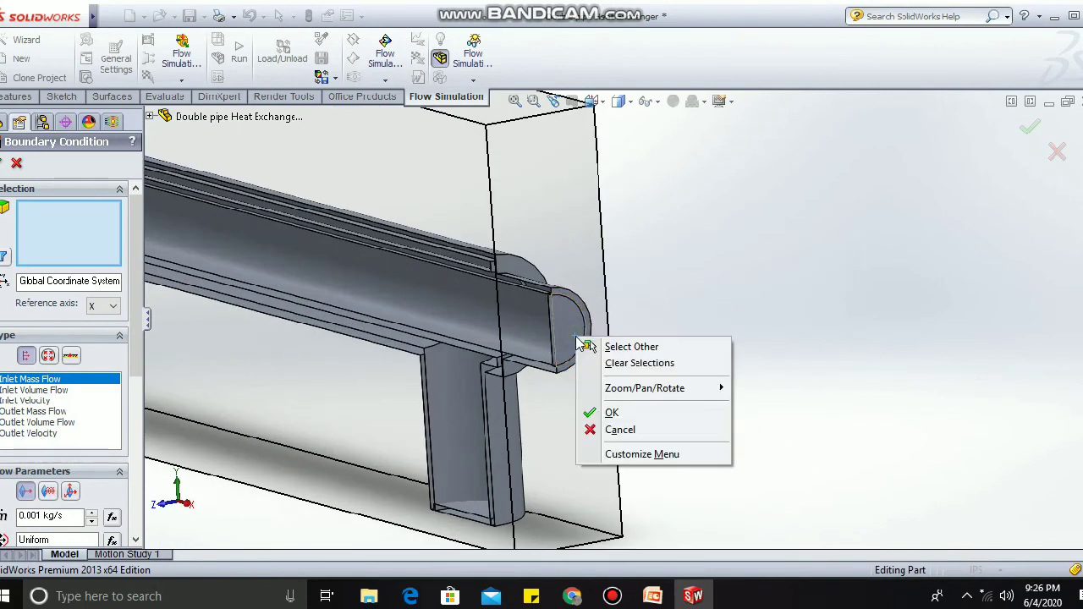
{"action": "left_click", "coordinate": [626, 348]}
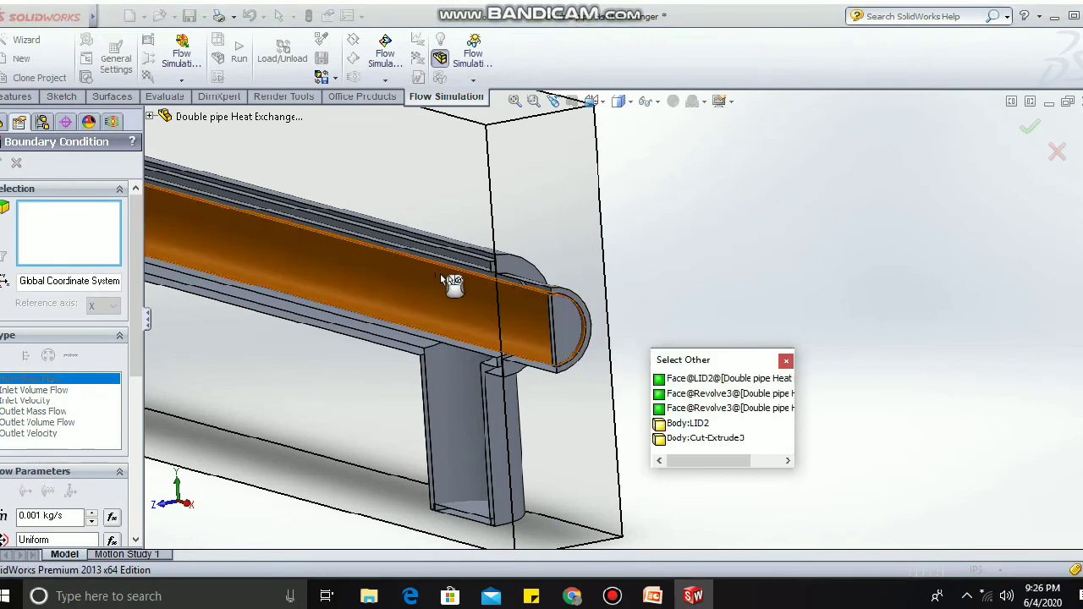
{"action": "left_click", "coordinate": [743, 382]}
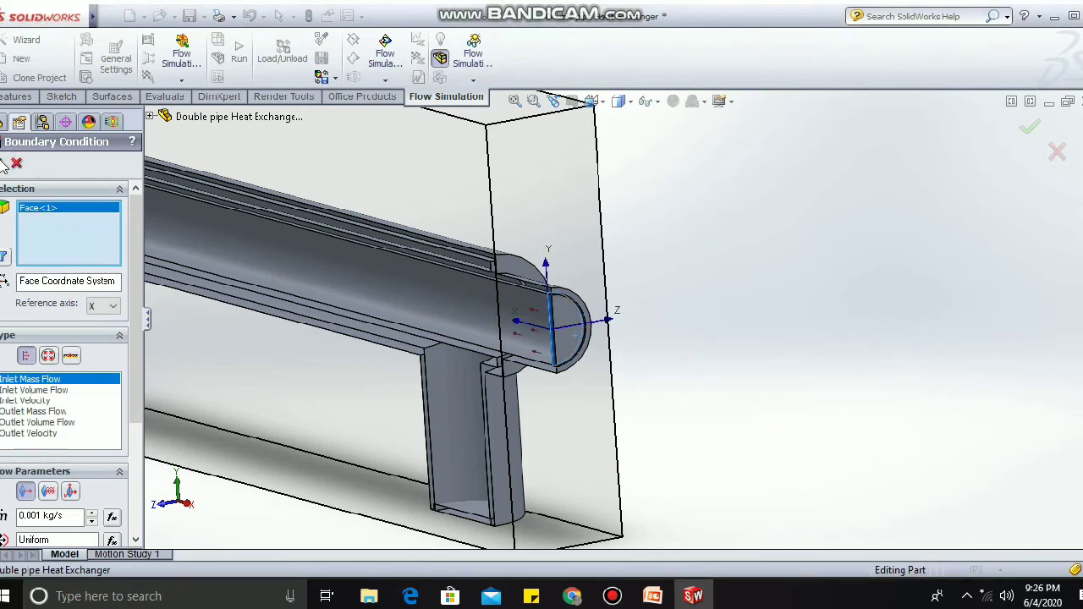
{"action": "left_click", "coordinate": [4, 164]}
Start another inlet mass flow boundary condition with a flow rate of 0.001 kg/s and a temperature of 10 °C.
{"action": "middle_click_drag", "start_coordinate": [785, 412], "coordinate": [800, 403]}
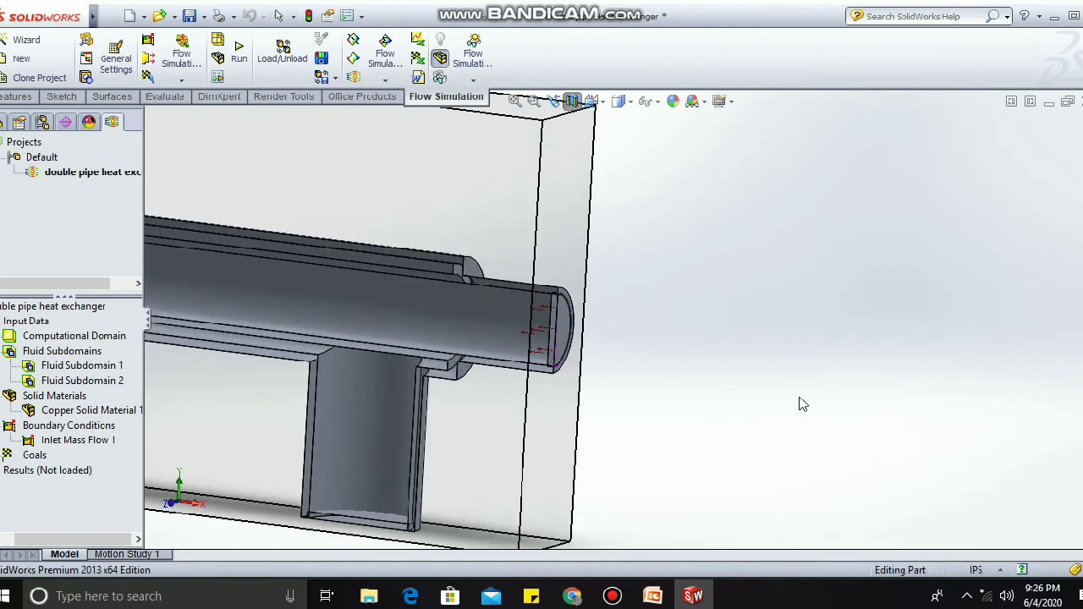
{"action": "scroll", "coordinate": [792, 397], "scroll_direction": "up", "scroll_amount": 4}
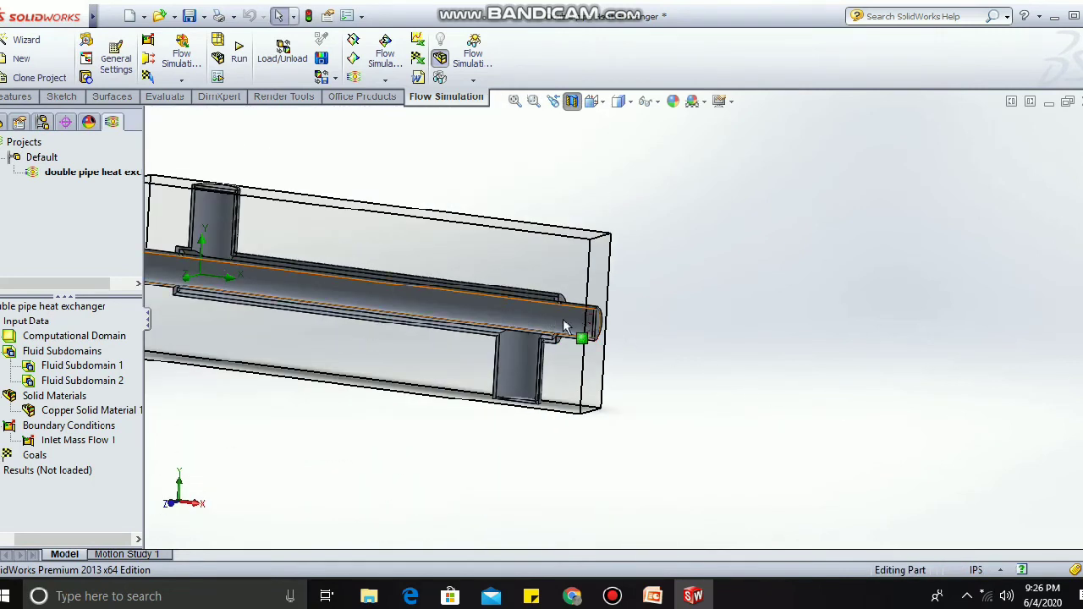
{"action": "middle_click_drag", "start_coordinate": [738, 340], "coordinate": [740, 361]}
{"action": "scroll", "coordinate": [737, 360], "scroll_direction": "up", "scroll_amount": 3}
{"action": "scroll", "coordinate": [369, 339], "scroll_direction": "down", "scroll_amount": 3}
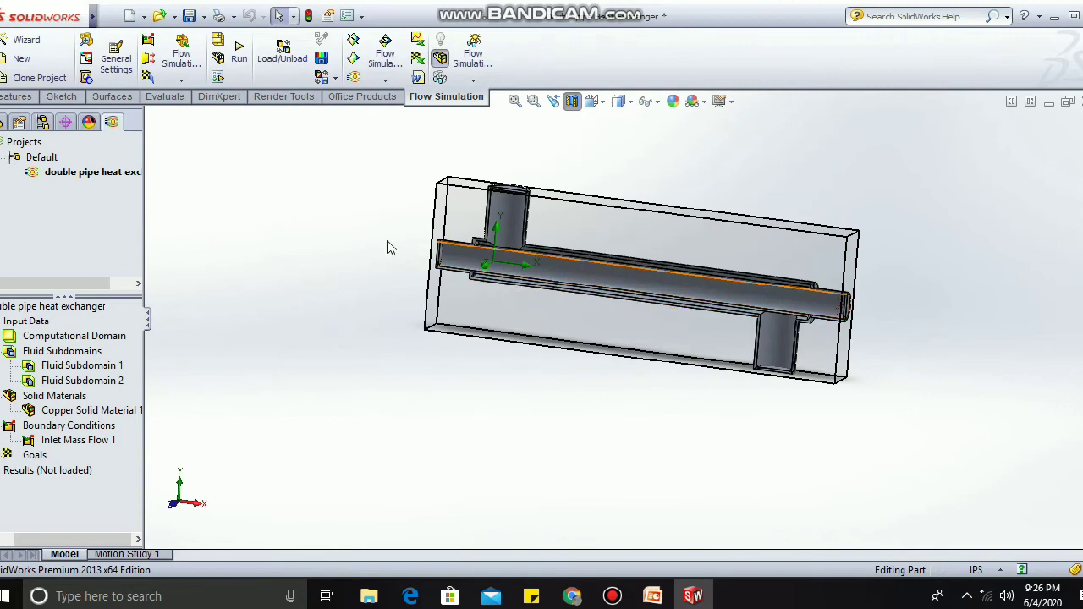
{"action": "right_click", "coordinate": [64, 427]}
{"action": "left_click", "coordinate": [79, 435]}
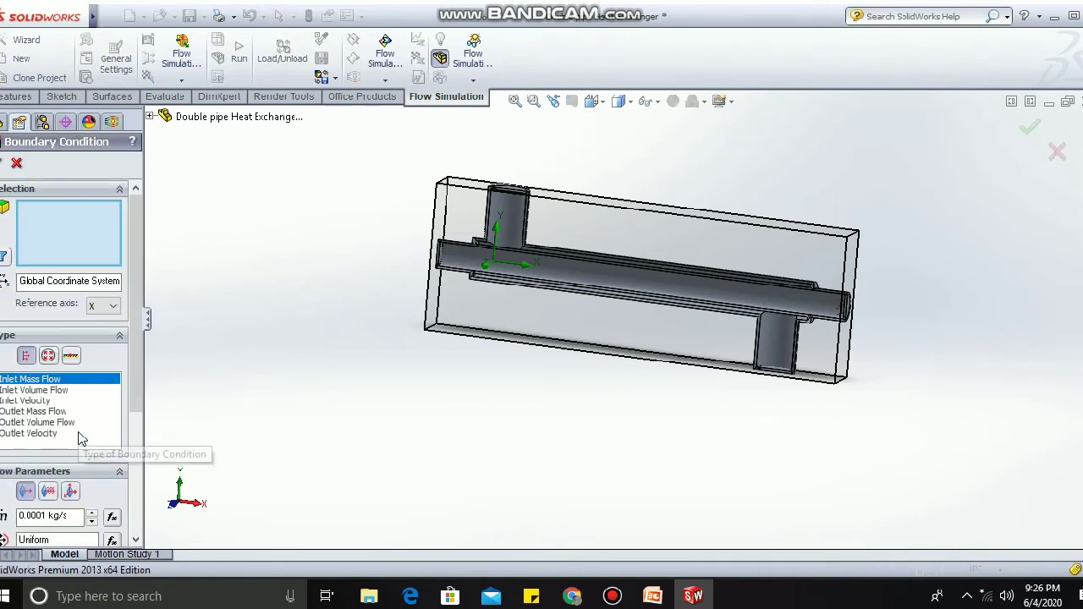
{"action": "left_click", "coordinate": [46, 516]}
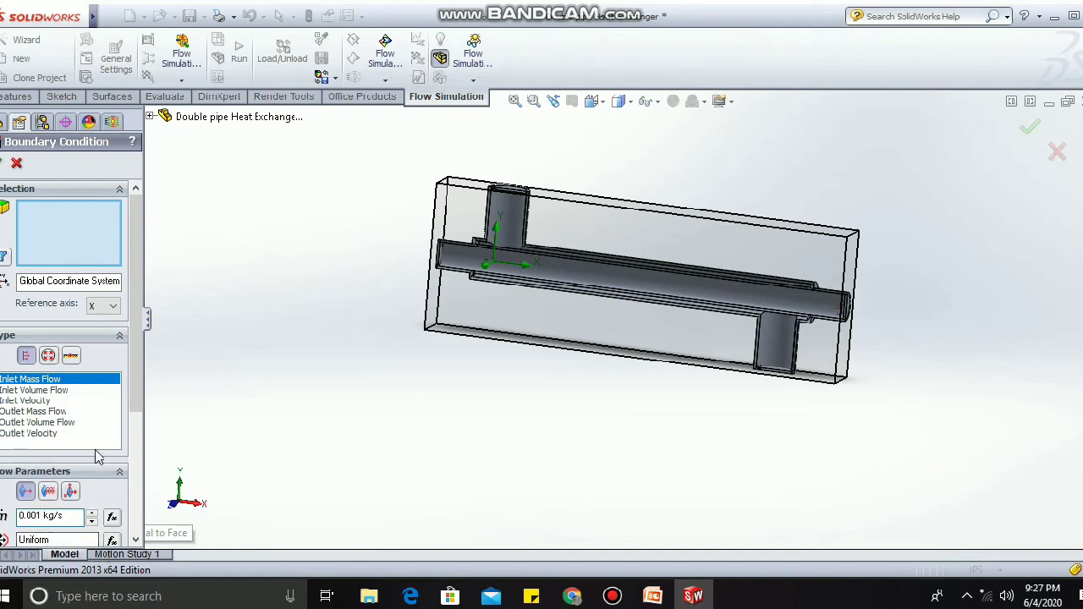
{"action": "scroll", "coordinate": [97, 457], "scroll_direction": "down", "scroll_amount": 3}
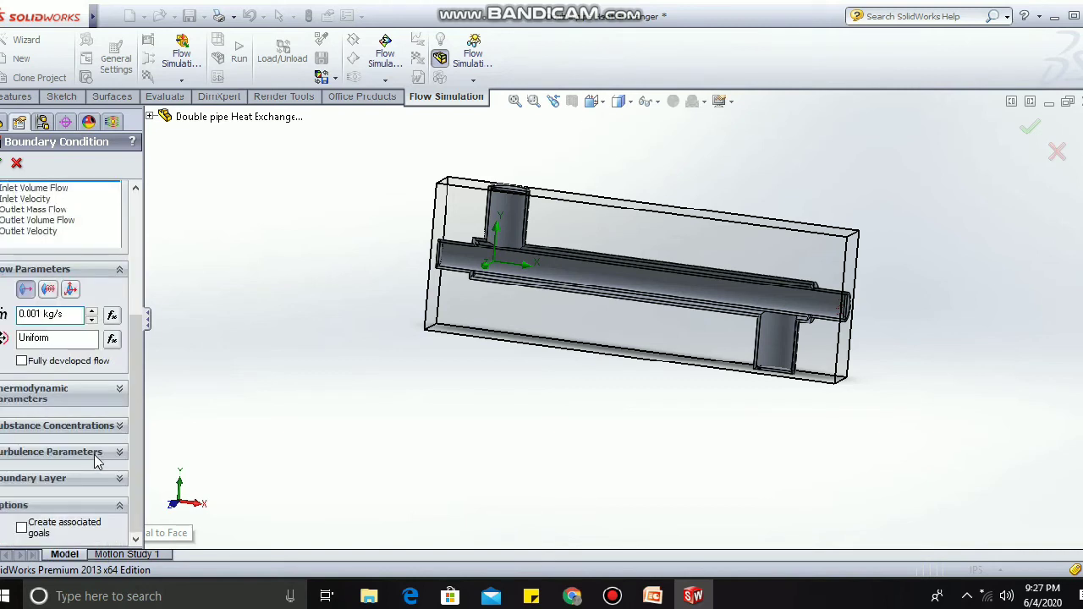
{"action": "left_click", "coordinate": [120, 393]}
{"action": "left_click", "coordinate": [33, 420]}
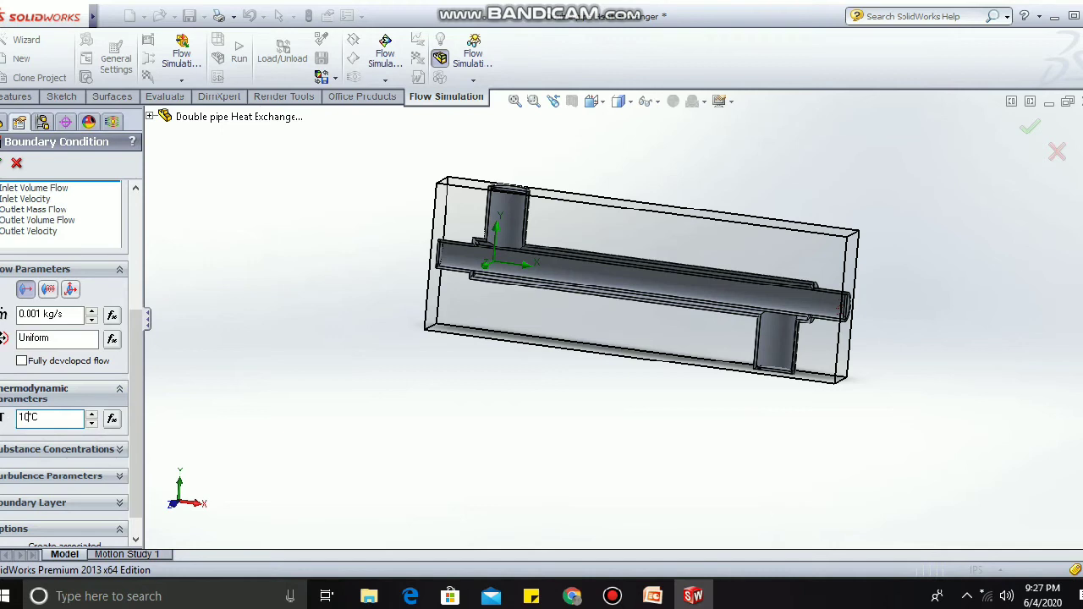
{"action": "scroll", "coordinate": [29, 452], "scroll_direction": "down", "scroll_amount": 1}
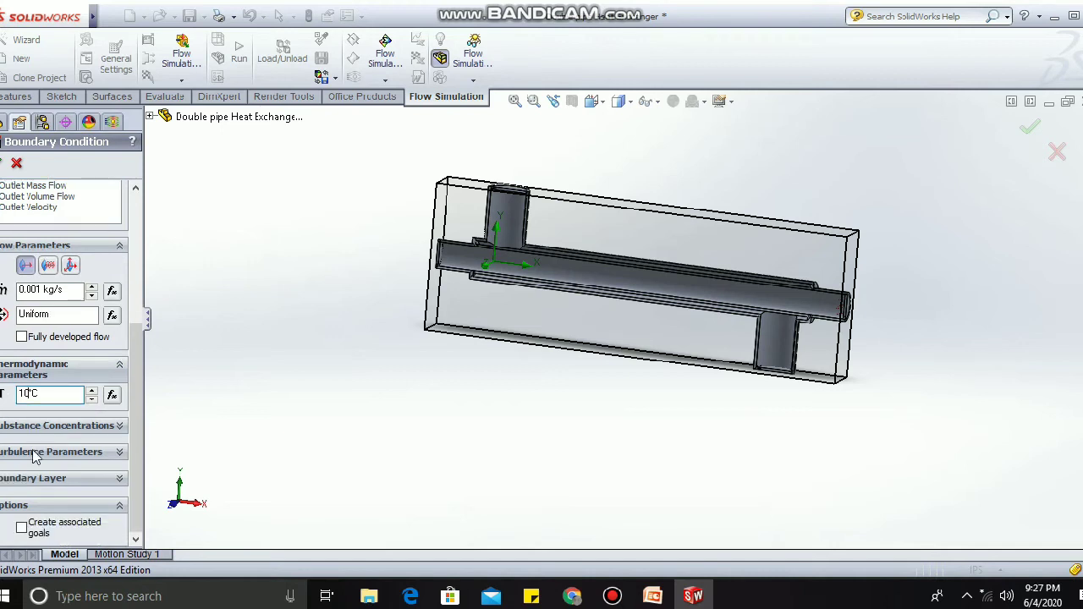
Set the second inlet's mass fractions to 0 for ethanol and 1 for water.
{"action": "left_click", "coordinate": [121, 428]}
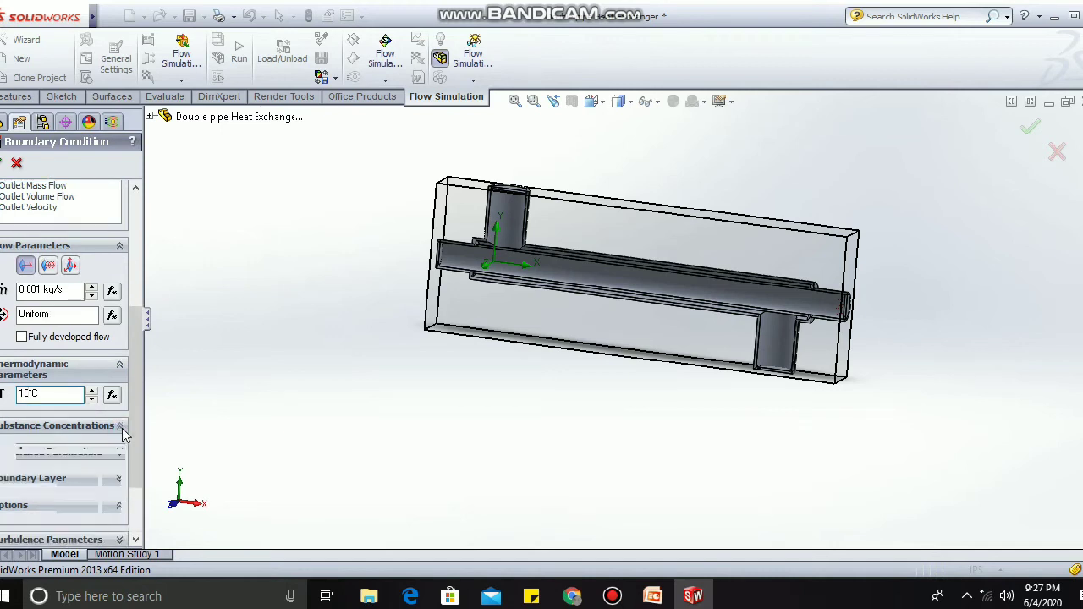
{"action": "left_click", "coordinate": [72, 481]}
{"action": "key", "text": "BackSpace"}
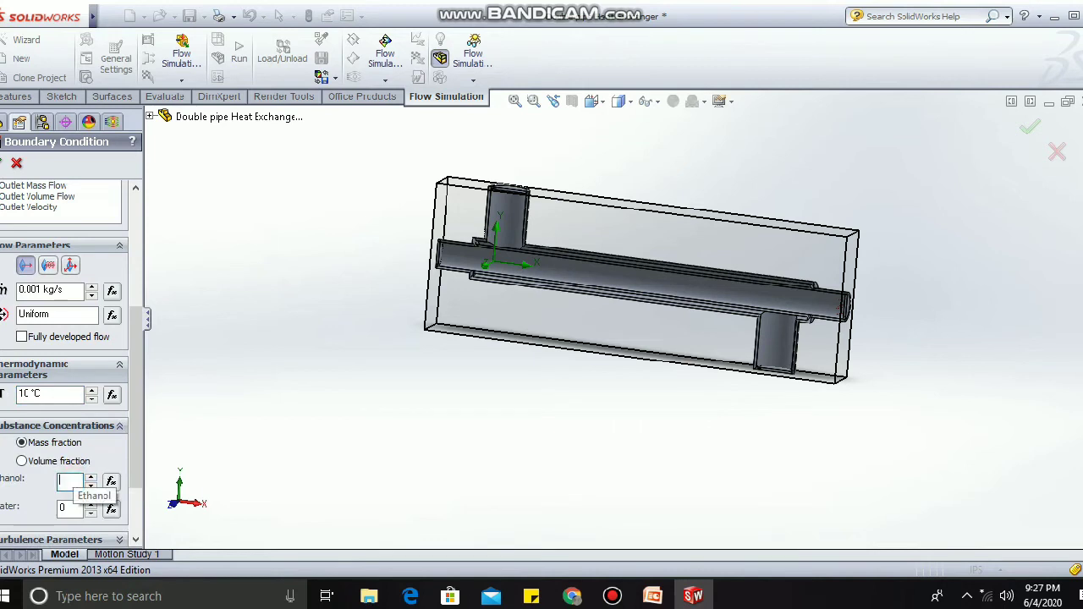
{"action": "left_click", "coordinate": [66, 509]}
{"action": "key", "text": "BackSpace"}
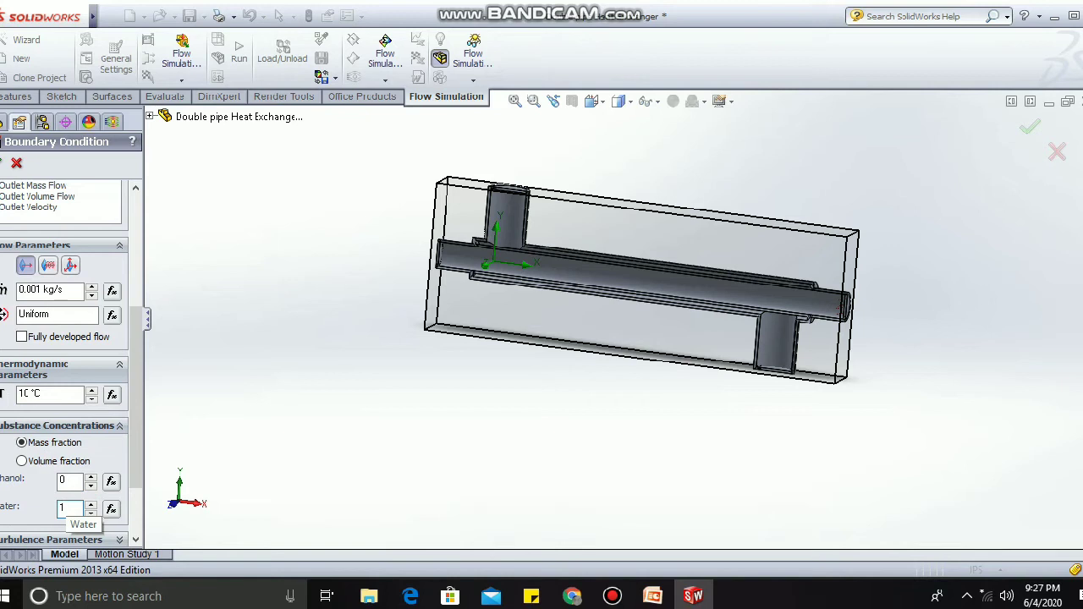
{"action": "scroll", "coordinate": [380, 404], "scroll_direction": "down", "scroll_amount": 1}
{"action": "scroll", "coordinate": [387, 404], "scroll_direction": "up", "scroll_amount": 3}
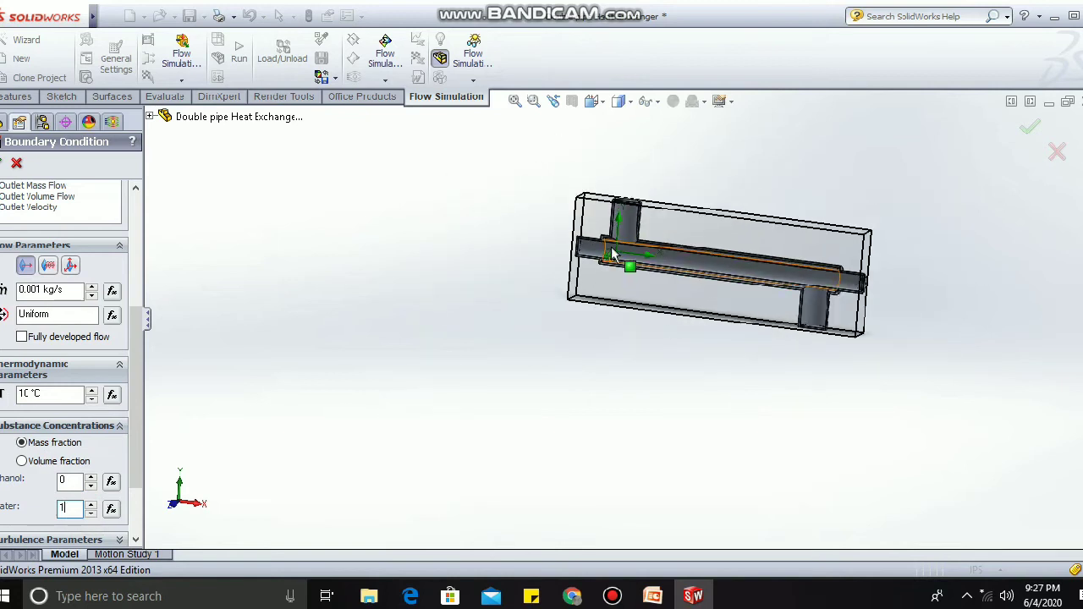
{"action": "middle_click_drag", "start_coordinate": [743, 193], "coordinate": [663, 249]}
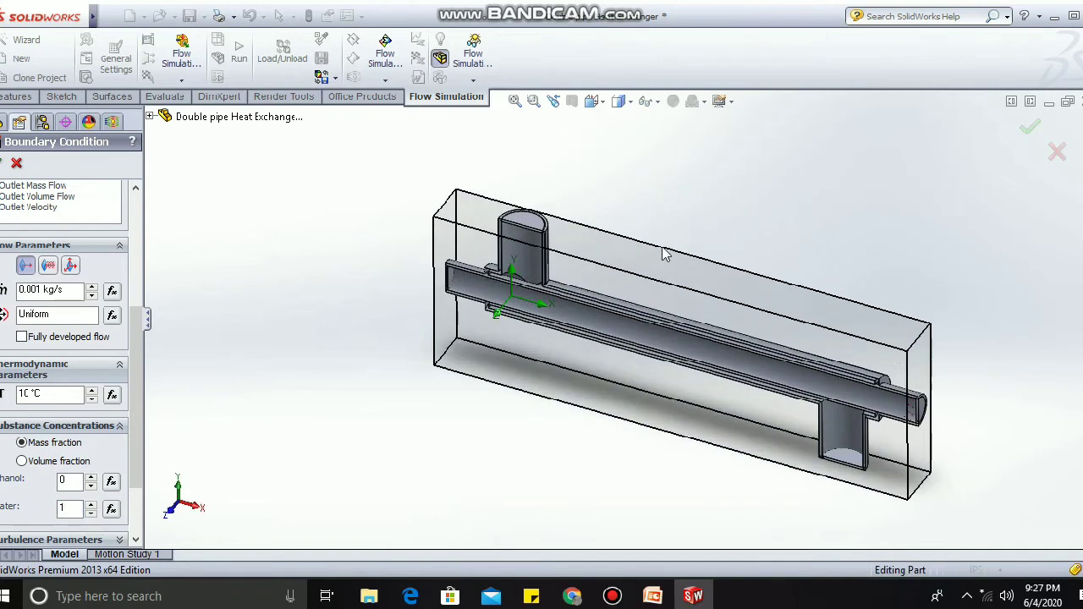
Apply the water inlet condition to the inner face of LID3 on the upper side port and create it.
{"action": "scroll", "coordinate": [542, 256], "scroll_direction": "down", "scroll_amount": 5}
{"action": "right_click", "coordinate": [519, 211]}
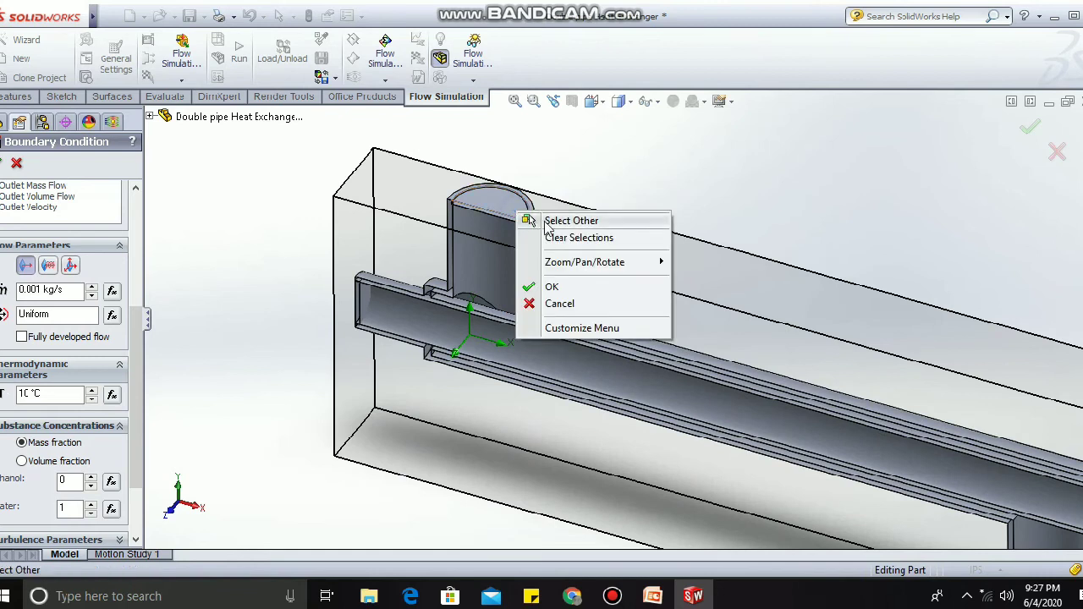
{"action": "left_click", "coordinate": [546, 222]}
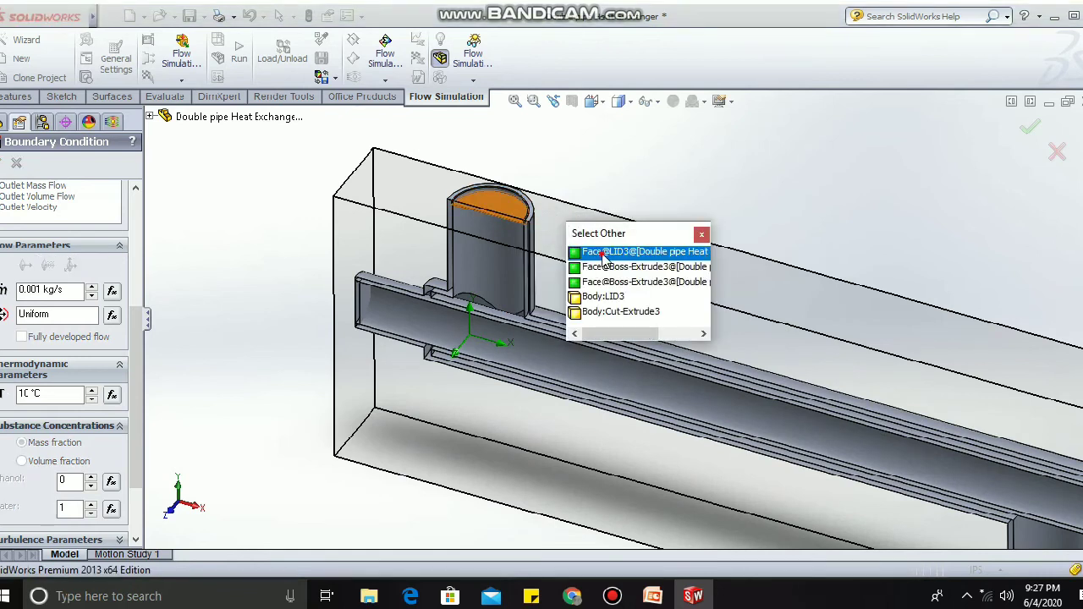
{"action": "left_click", "coordinate": [603, 255]}
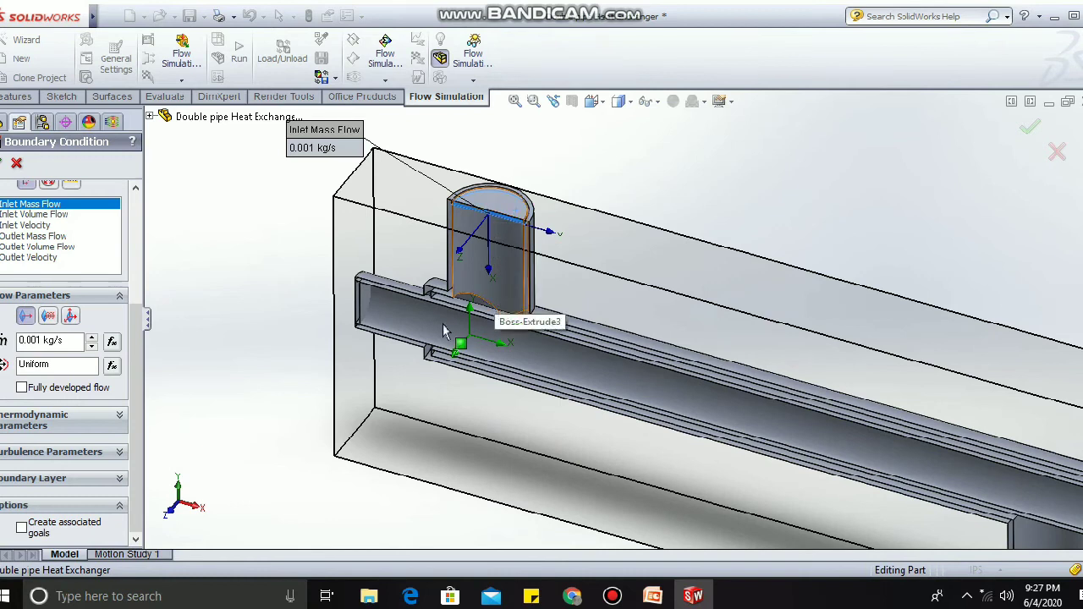
{"action": "scroll", "coordinate": [146, 465], "scroll_direction": "down", "scroll_amount": 2}
{"action": "scroll", "coordinate": [147, 462], "scroll_direction": "up", "scroll_amount": 5}
{"action": "scroll", "coordinate": [131, 293], "scroll_direction": "up", "scroll_amount": 2}
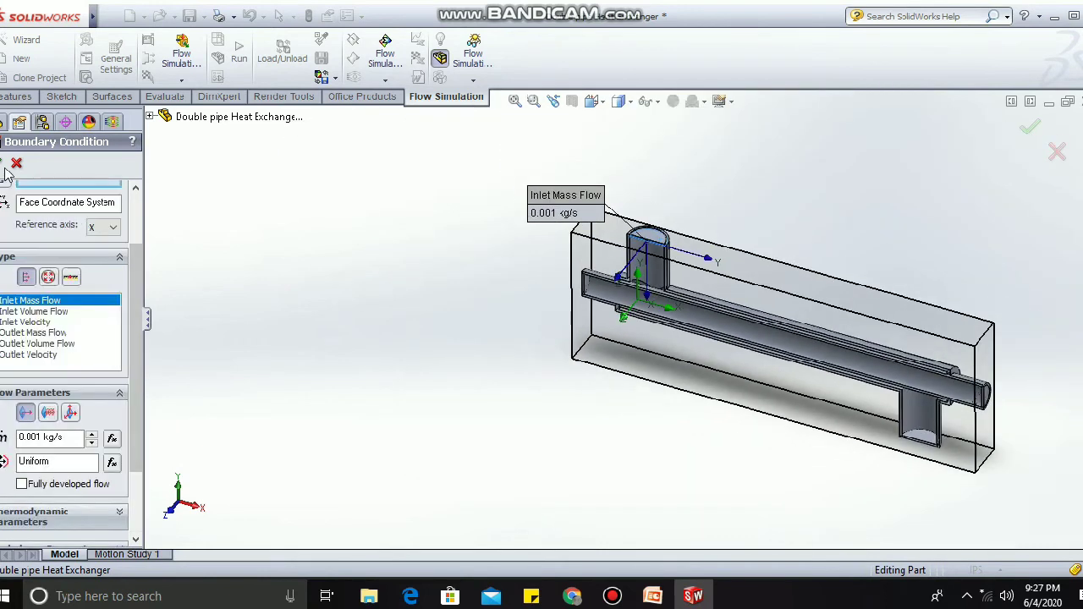
{"action": "scroll", "coordinate": [169, 258], "scroll_direction": "up", "scroll_amount": 3}
{"action": "scroll", "coordinate": [146, 196], "scroll_direction": "up", "scroll_amount": 2}
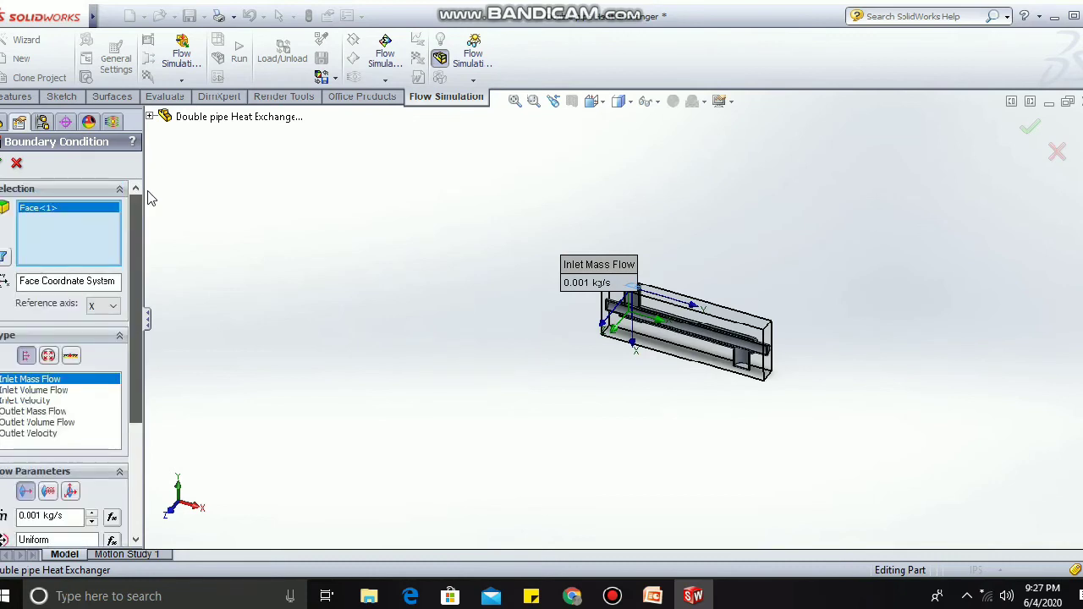
{"action": "scroll", "coordinate": [498, 284], "scroll_direction": "down", "scroll_amount": 3}
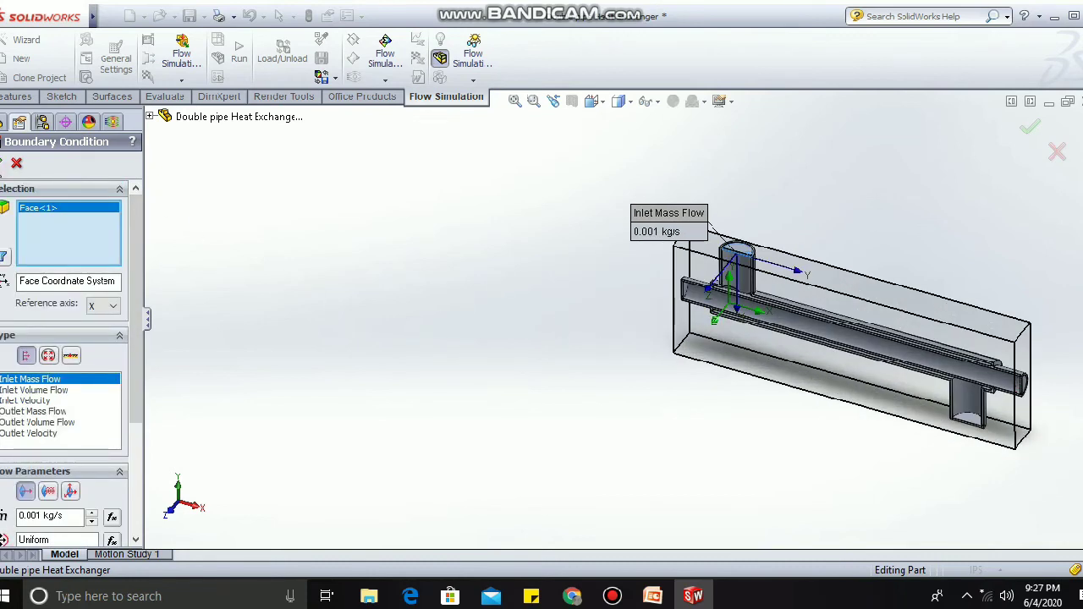
{"action": "left_click", "coordinate": [3, 163]}
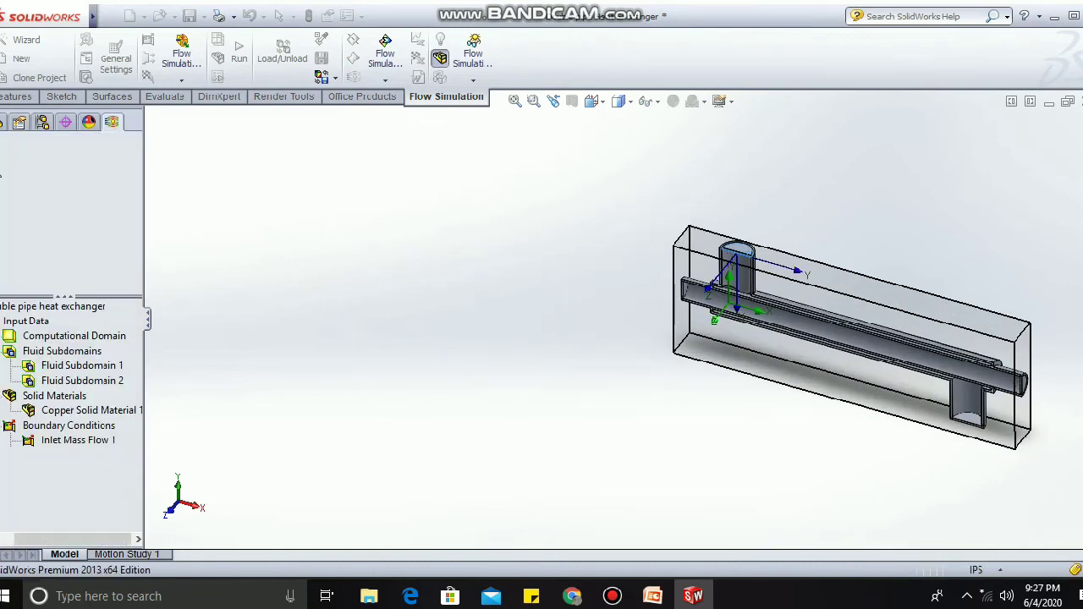
Turn off the section view of the heat exchanger to show the full model.
{"action": "scroll", "coordinate": [898, 382], "scroll_direction": "up", "scroll_amount": 2}
{"action": "scroll", "coordinate": [896, 377], "scroll_direction": "down", "scroll_amount": 5}
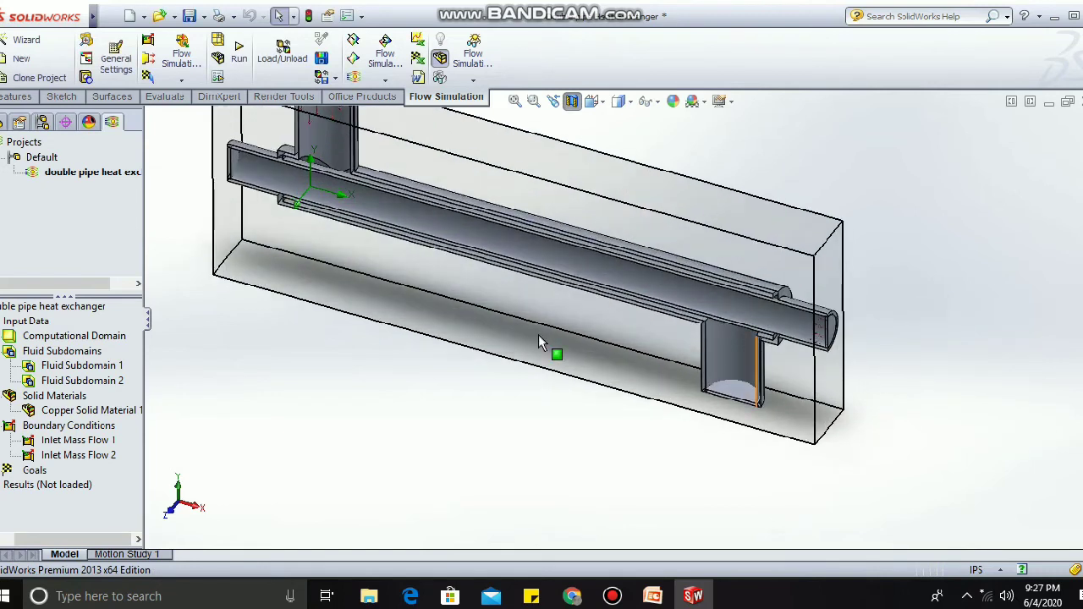
{"action": "scroll", "coordinate": [647, 369], "scroll_direction": "up", "scroll_amount": 1}
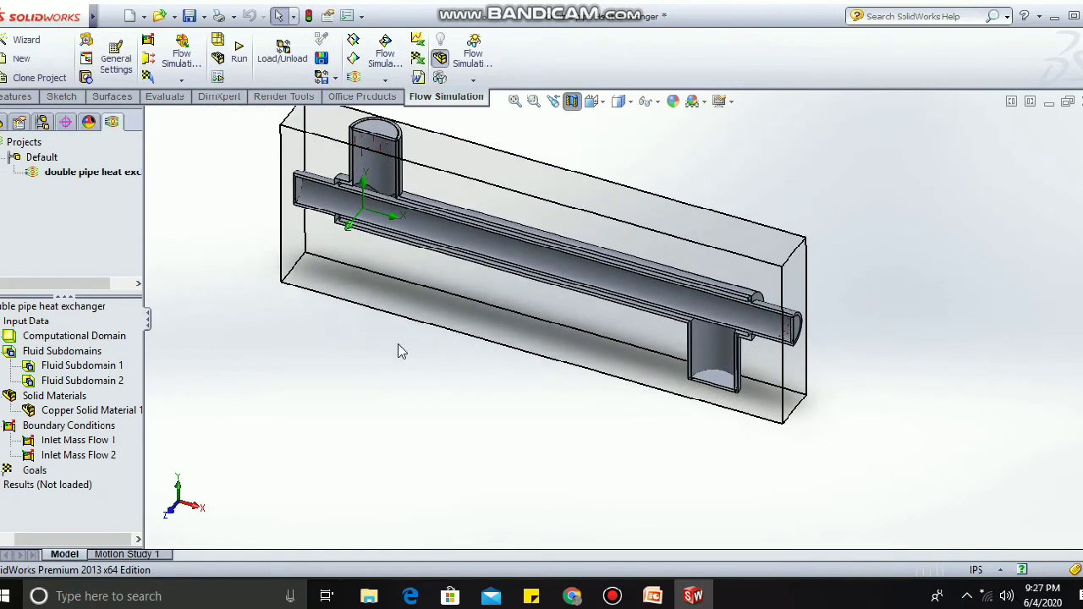
{"action": "left_click", "coordinate": [572, 102]}
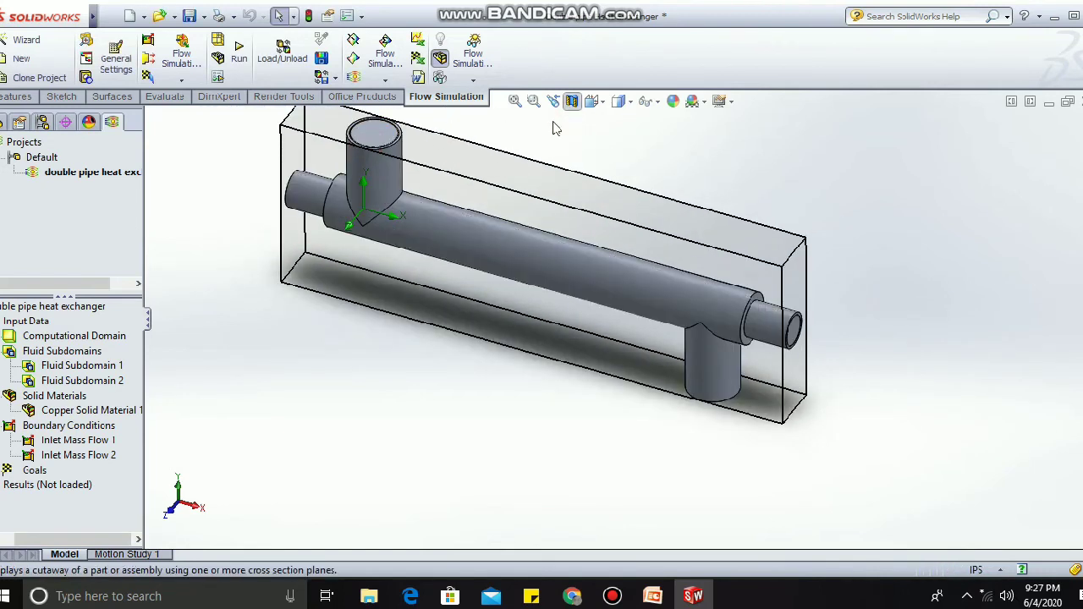
Start a pressure opening boundary condition of type Environment Pressure, keeping 101325 Pa and the default substance concentrations.
{"action": "right_click", "coordinate": [90, 429]}
{"action": "left_click", "coordinate": [148, 437]}
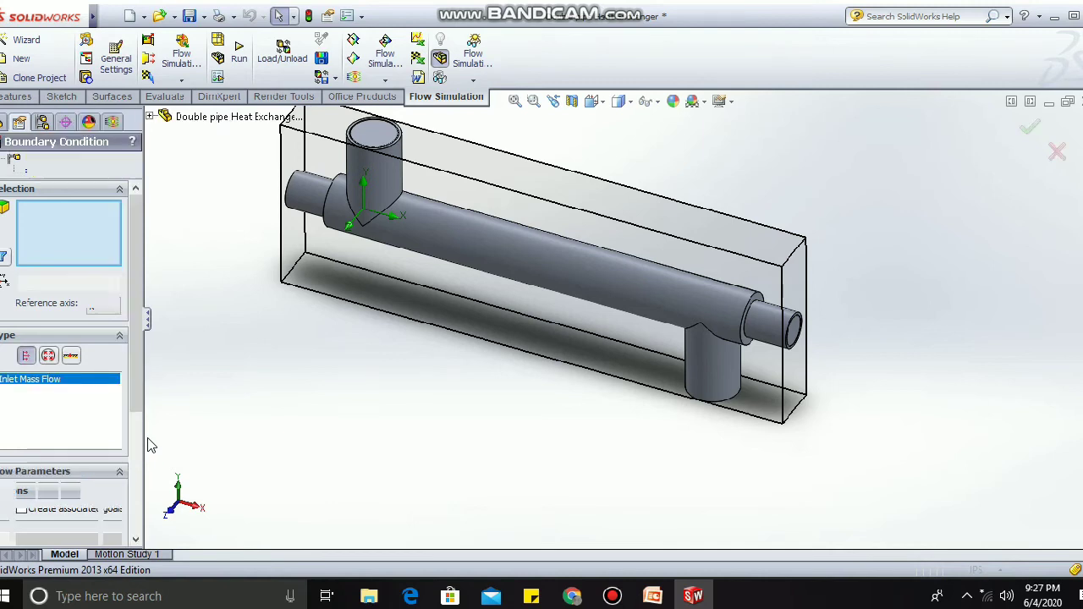
{"action": "left_click", "coordinate": [48, 356]}
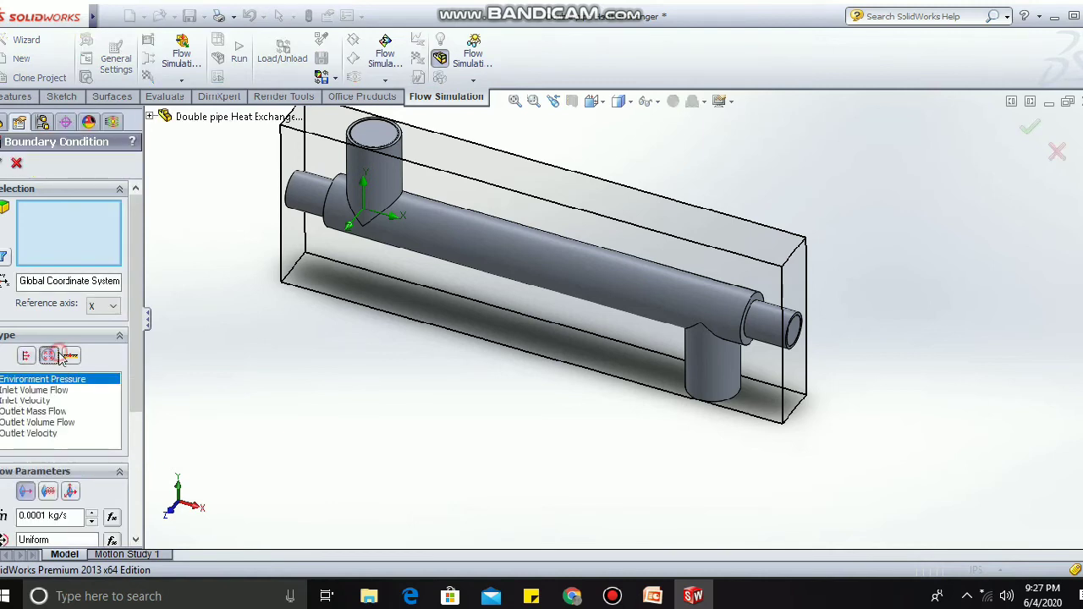
{"action": "scroll", "coordinate": [90, 497], "scroll_direction": "down", "scroll_amount": 5}
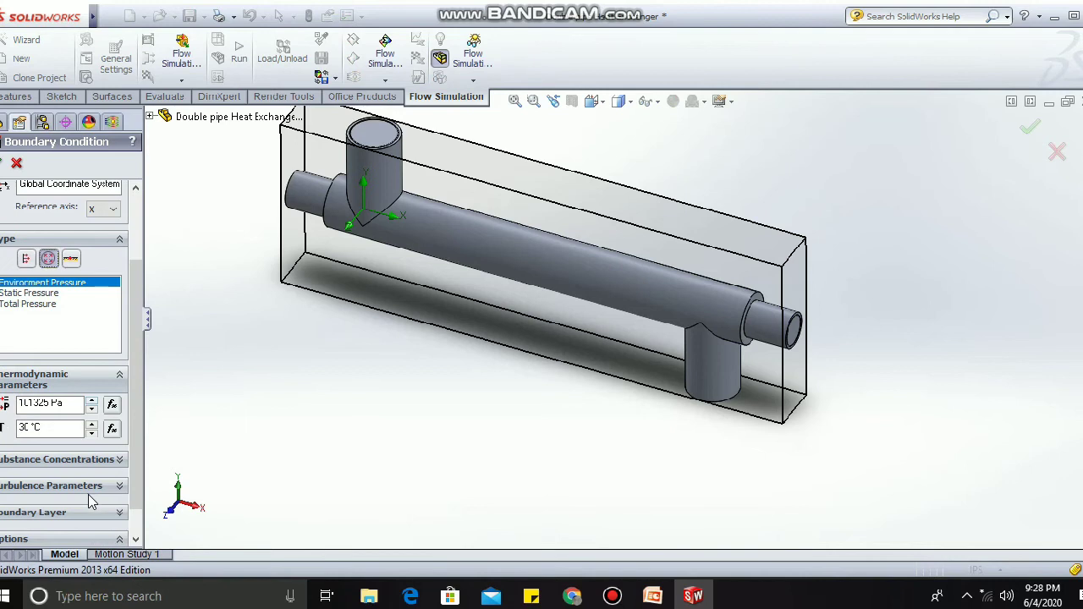
{"action": "left_click", "coordinate": [119, 428]}
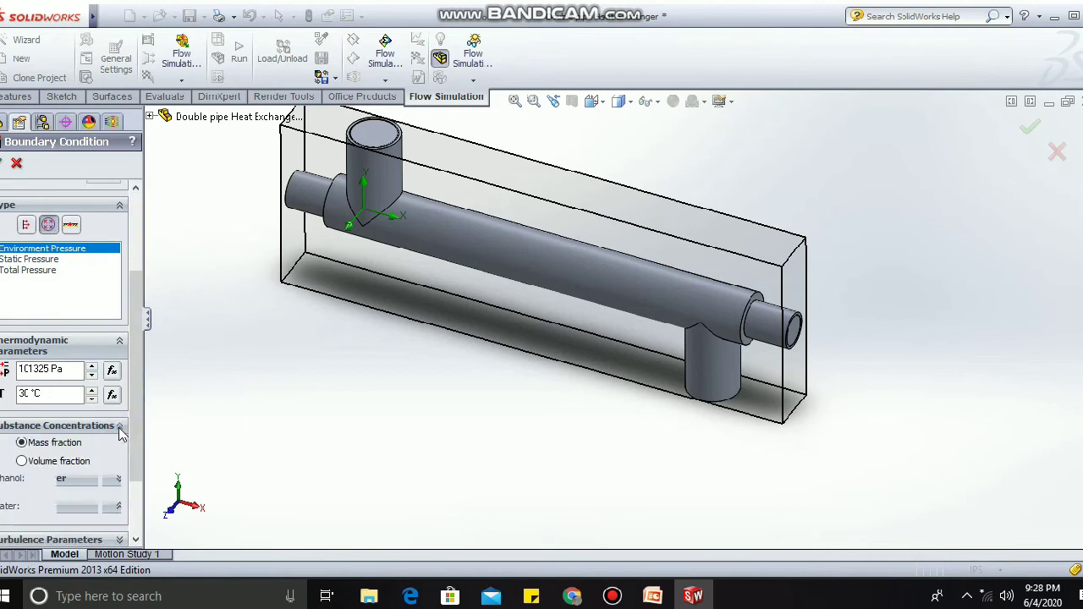
{"action": "left_click", "coordinate": [119, 429]}
Apply the environment pressure to the lid's inner face at the inner pipe's -X end and create the condition.
{"action": "middle_click_drag", "start_coordinate": [361, 329], "coordinate": [366, 248]}
{"action": "right_click", "coordinate": [365, 216]}
{"action": "left_click", "coordinate": [366, 216]}
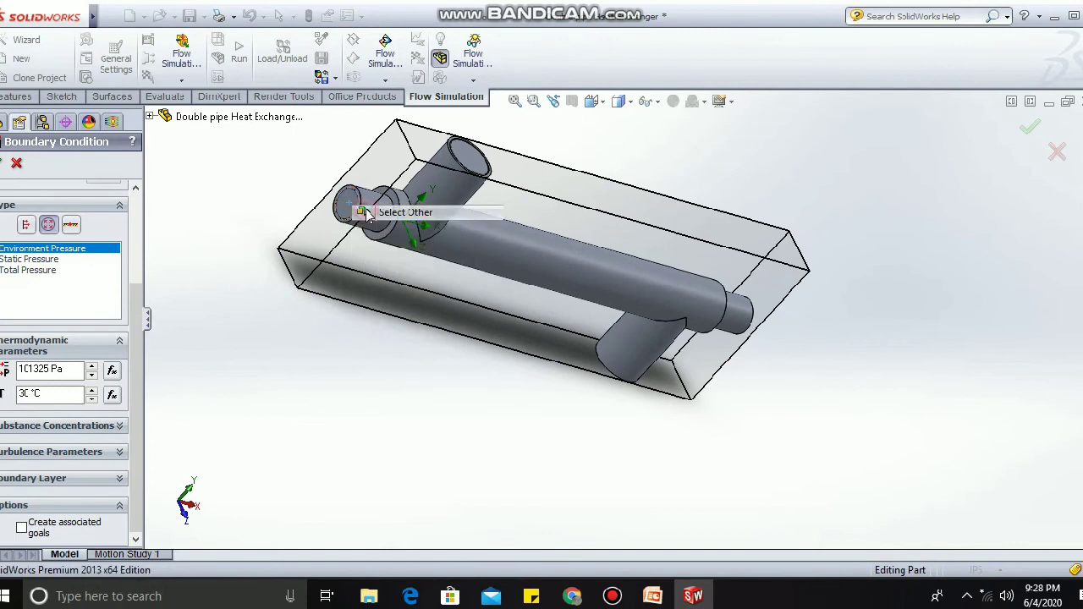
{"action": "left_click", "coordinate": [431, 244]}
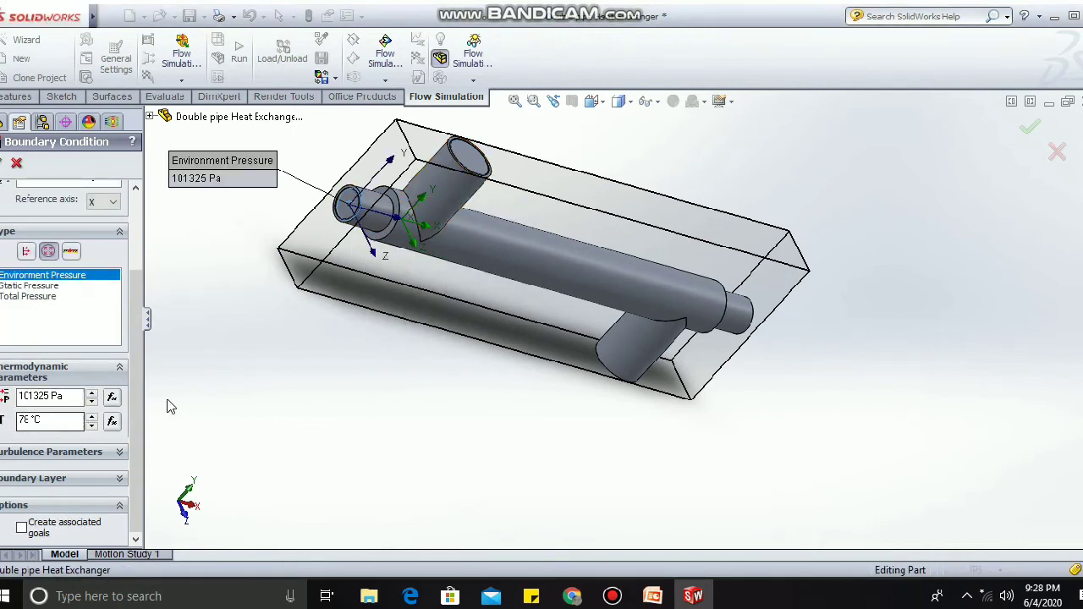
{"action": "scroll", "coordinate": [167, 407], "scroll_direction": "down", "scroll_amount": 2}
{"action": "scroll", "coordinate": [141, 439], "scroll_direction": "up", "scroll_amount": 2}
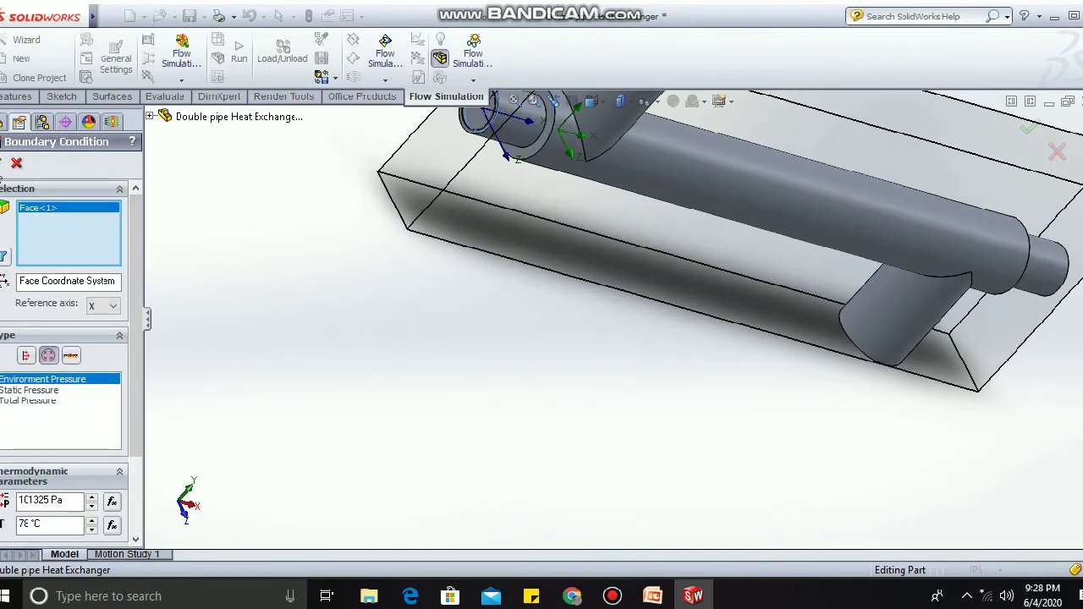
{"action": "left_click", "coordinate": [2, 164]}
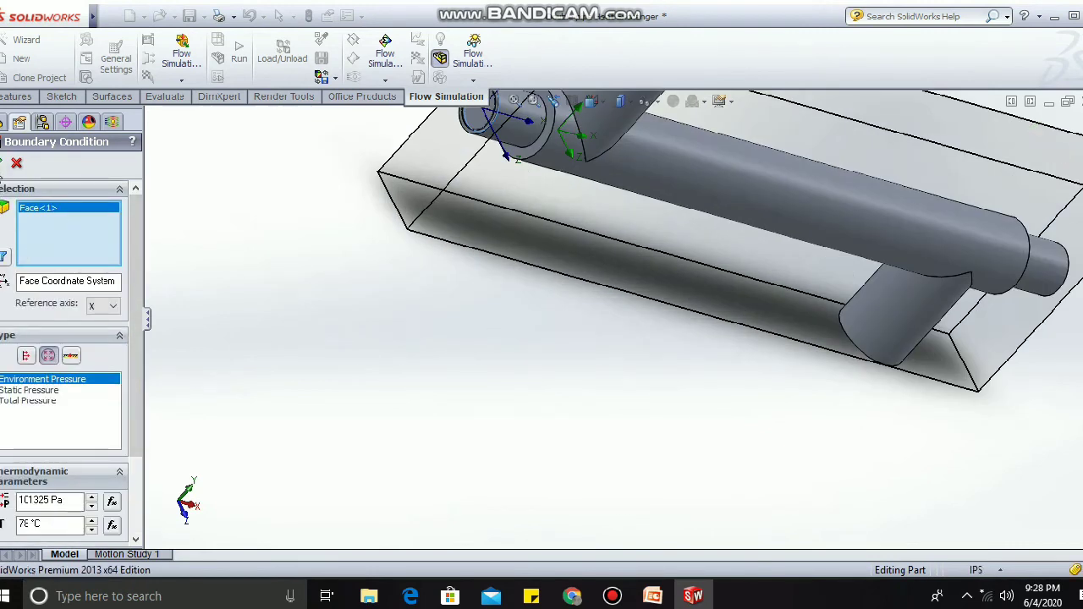
Start another Environment Pressure boundary condition and assign it to the inner face of LID4 on the lower side port.
{"action": "left_click", "coordinate": [106, 428]}
{"action": "right_click", "coordinate": [106, 428]}
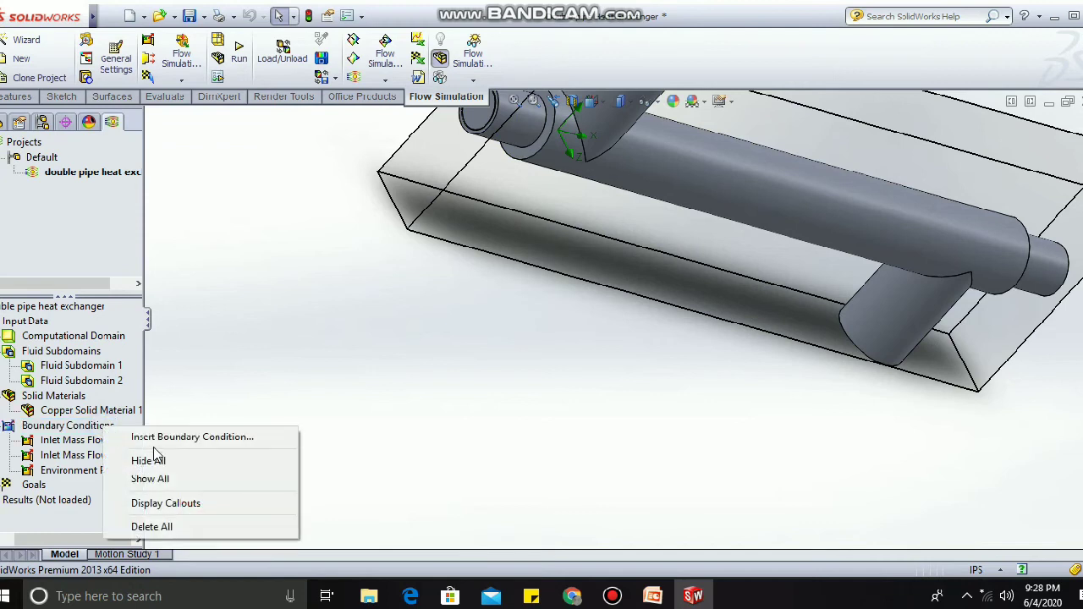
{"action": "left_click", "coordinate": [160, 439]}
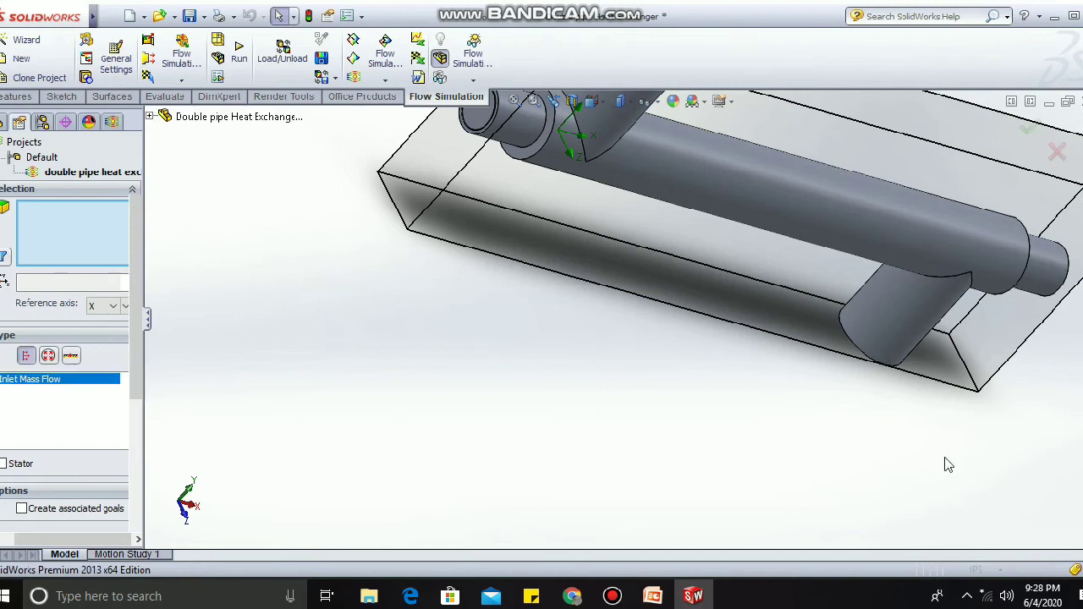
{"action": "left_click", "coordinate": [47, 356]}
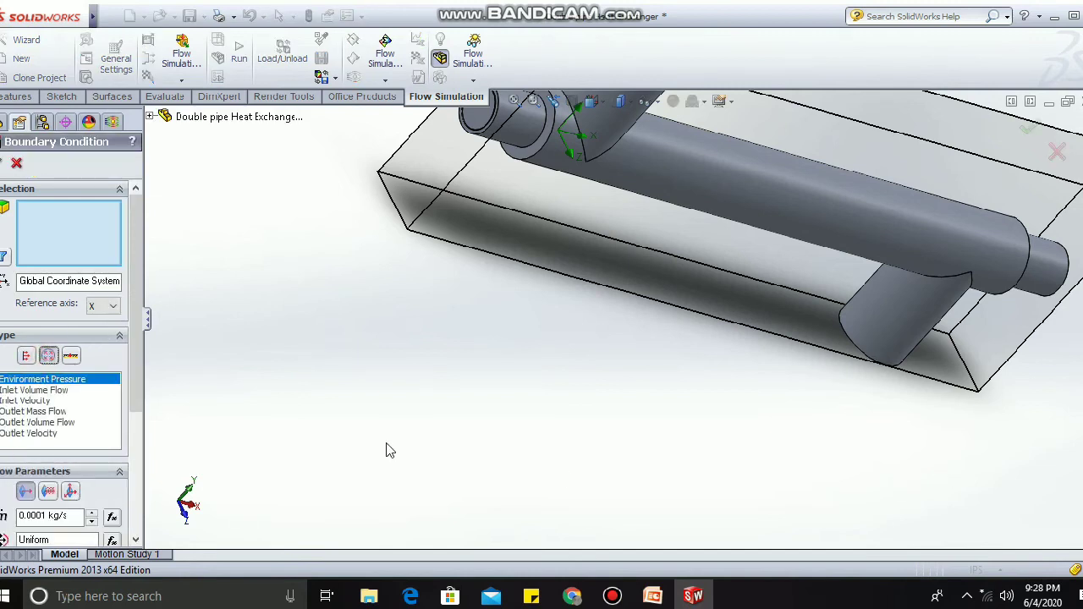
{"action": "middle_click_drag", "start_coordinate": [930, 446], "coordinate": [939, 351]}
{"action": "right_click", "coordinate": [869, 378]}
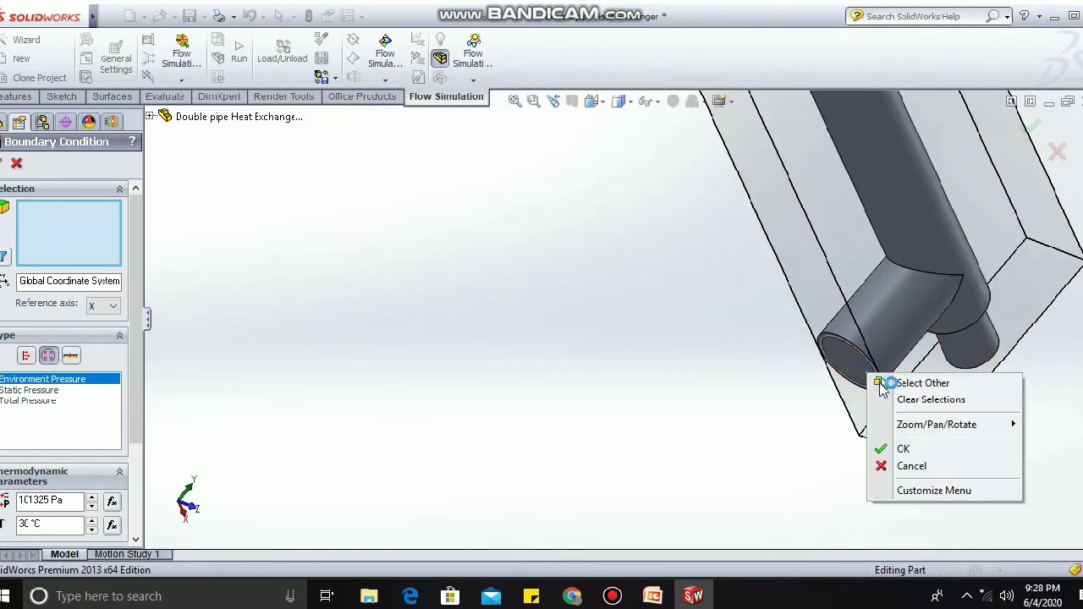
{"action": "left_click", "coordinate": [885, 382]}
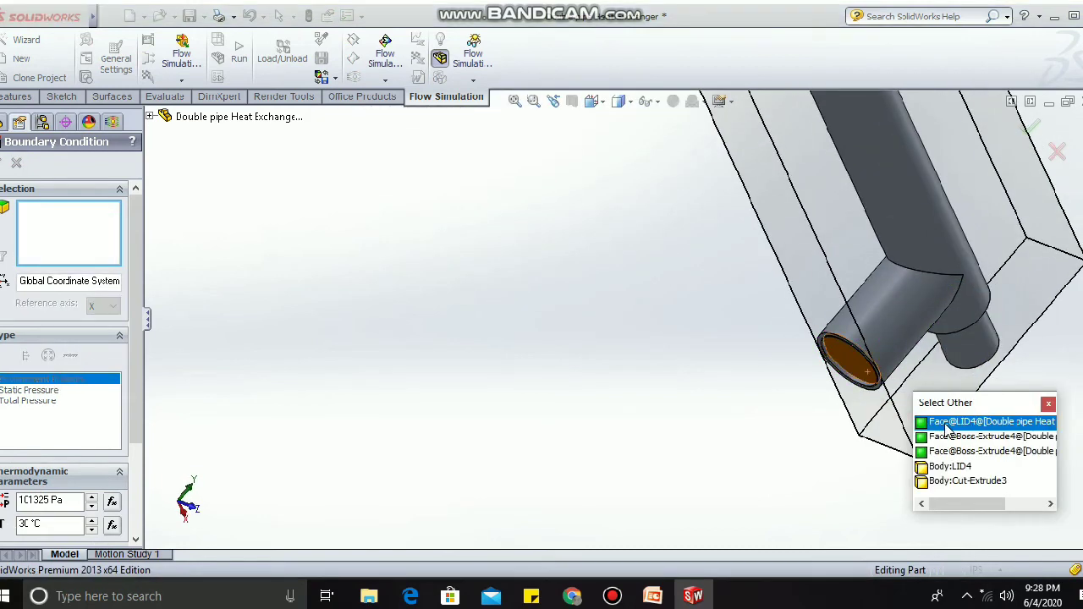
{"action": "left_click", "coordinate": [948, 421]}
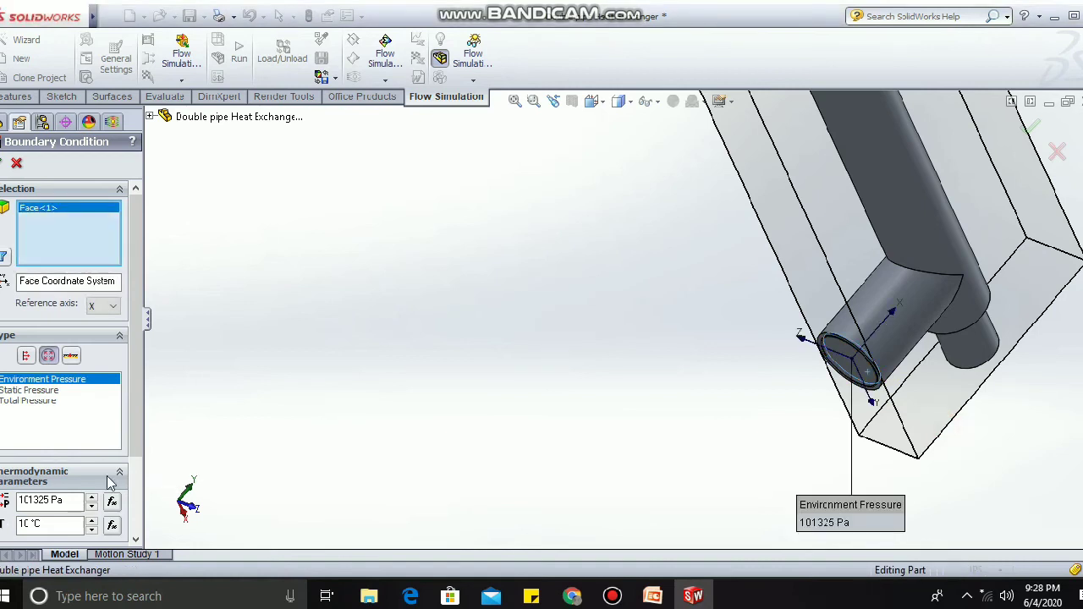
Check the turbulence parameters of the lower port's environment pressure and create the condition with its default settings.
{"action": "left_click", "coordinate": [119, 451]}
{"action": "left_click", "coordinate": [115, 382]}
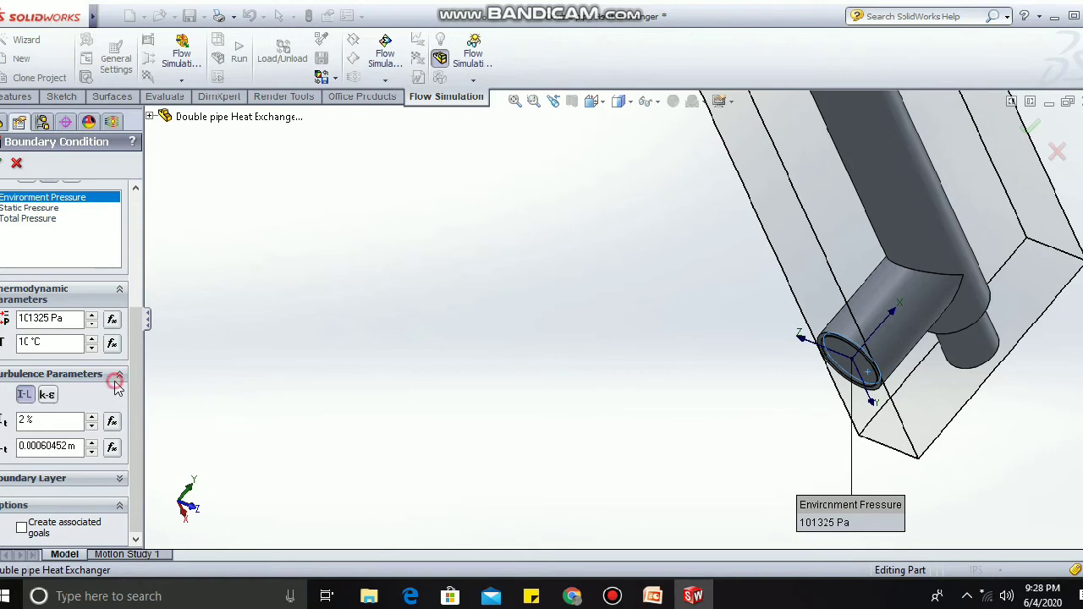
{"action": "left_click", "coordinate": [120, 373]}
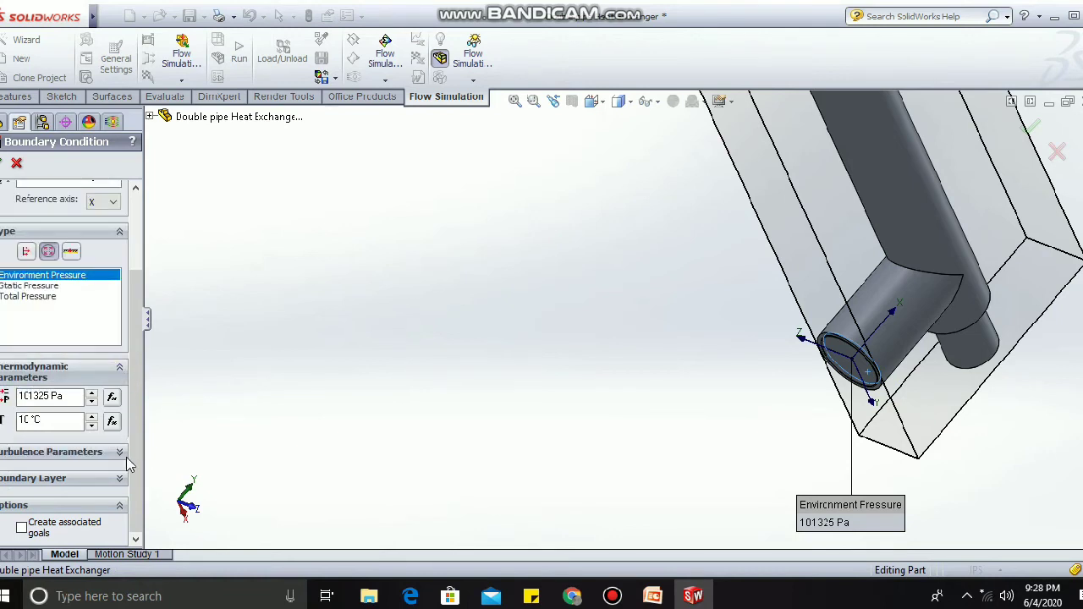
{"action": "scroll", "coordinate": [101, 375], "scroll_direction": "up", "scroll_amount": 3}
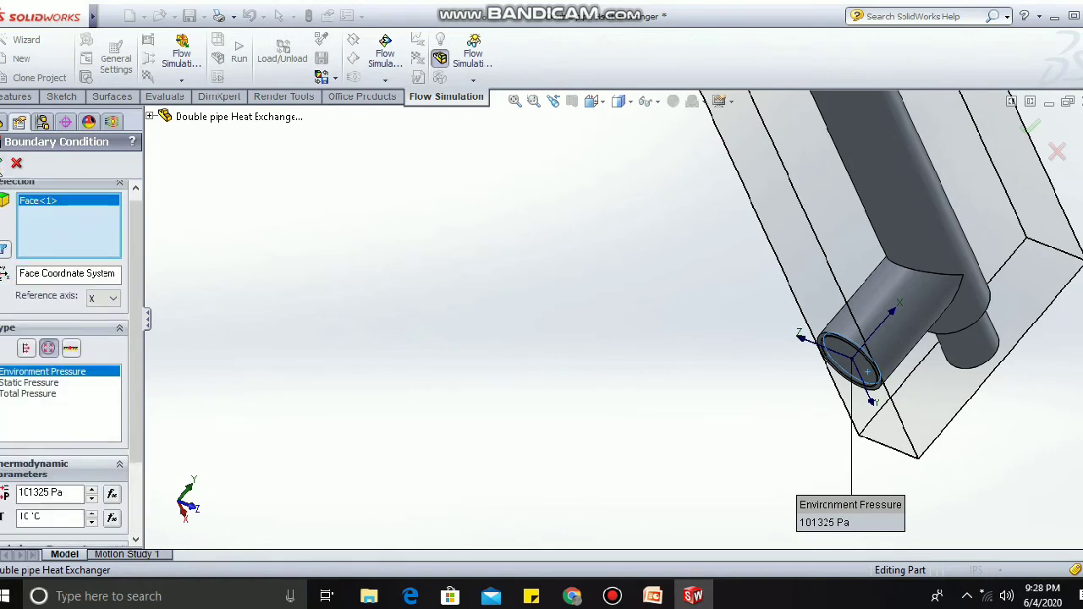
{"action": "left_click", "coordinate": [2, 163]}
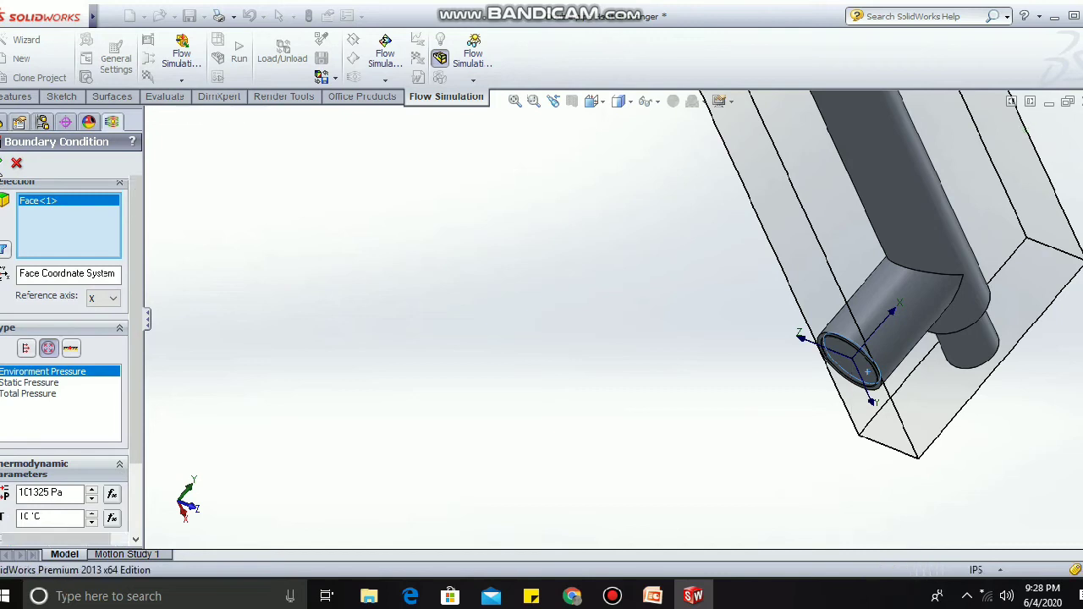
Set the heat exchanger's model transparency to 0.50.
{"action": "scroll", "coordinate": [638, 211], "scroll_direction": "up", "scroll_amount": 5}
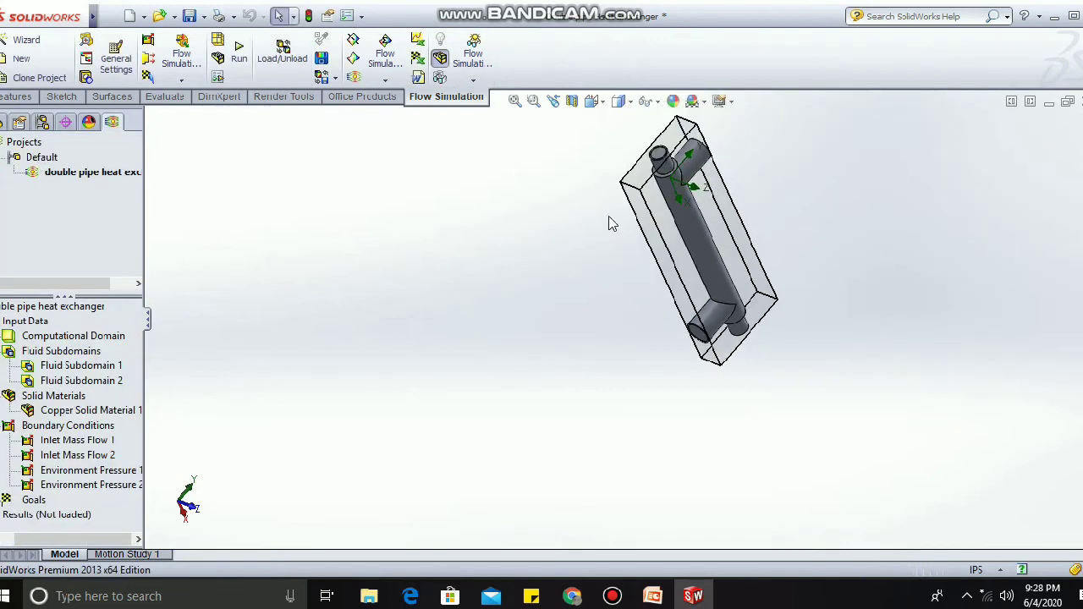
{"action": "middle_click_drag", "start_coordinate": [894, 370], "coordinate": [880, 398]}
{"action": "scroll", "coordinate": [824, 290], "scroll_direction": "down", "scroll_amount": 3}
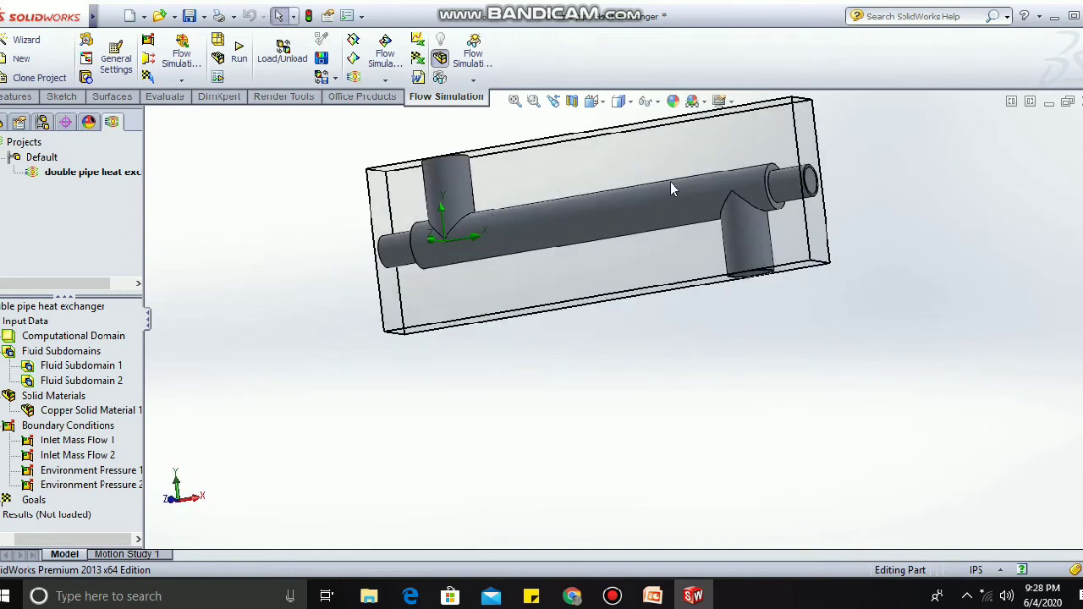
{"action": "left_click", "coordinate": [439, 77]}
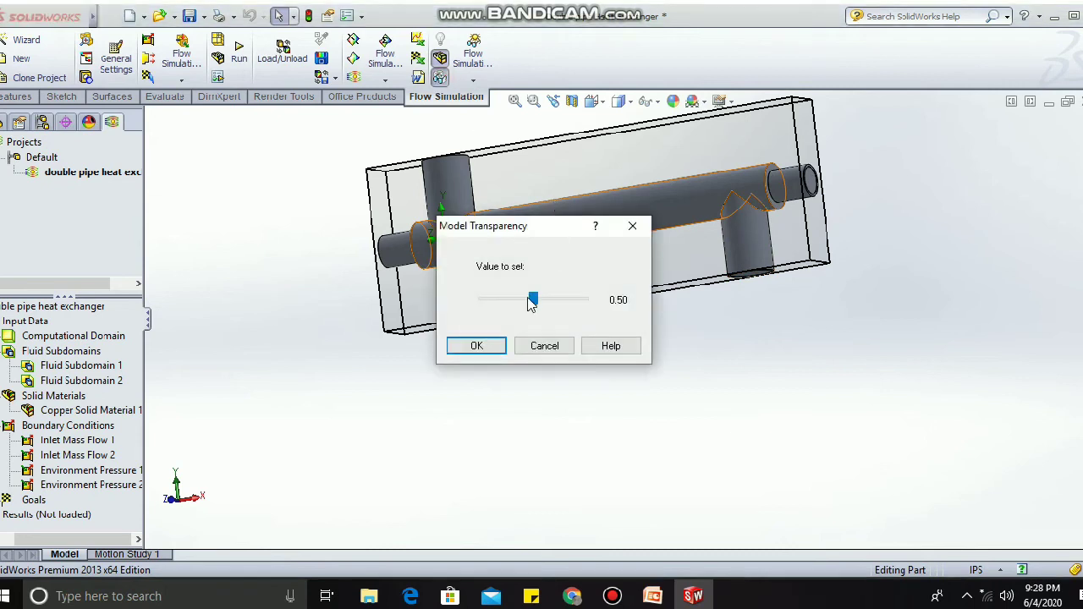
{"action": "left_click", "coordinate": [477, 346]}
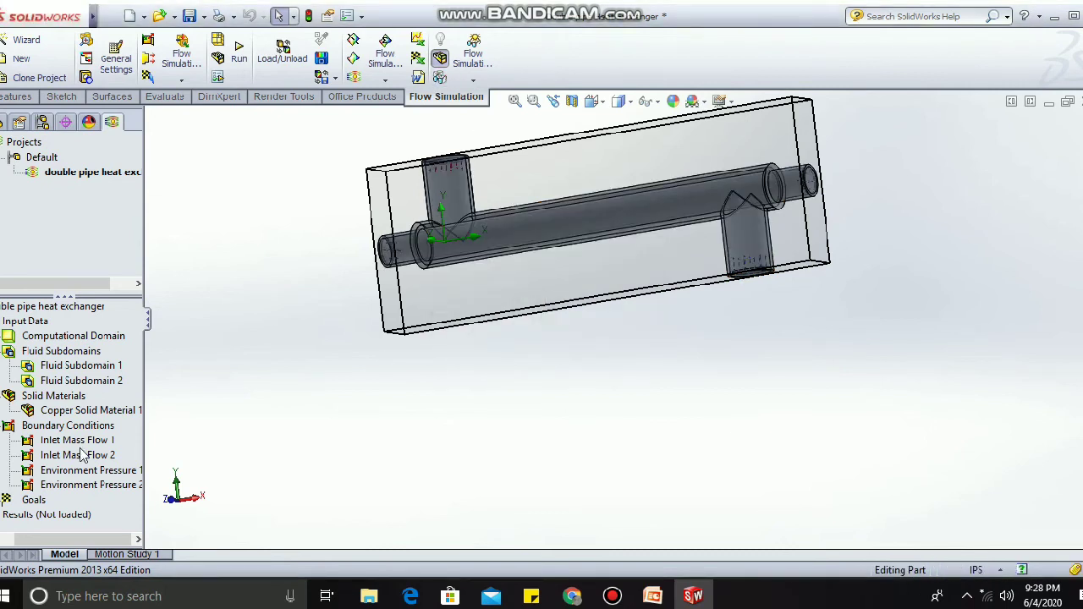
Create a surface goal for the average fluid temperature on the LID1 face at the inner pipe's -X end.
{"action": "right_click", "coordinate": [34, 500]}
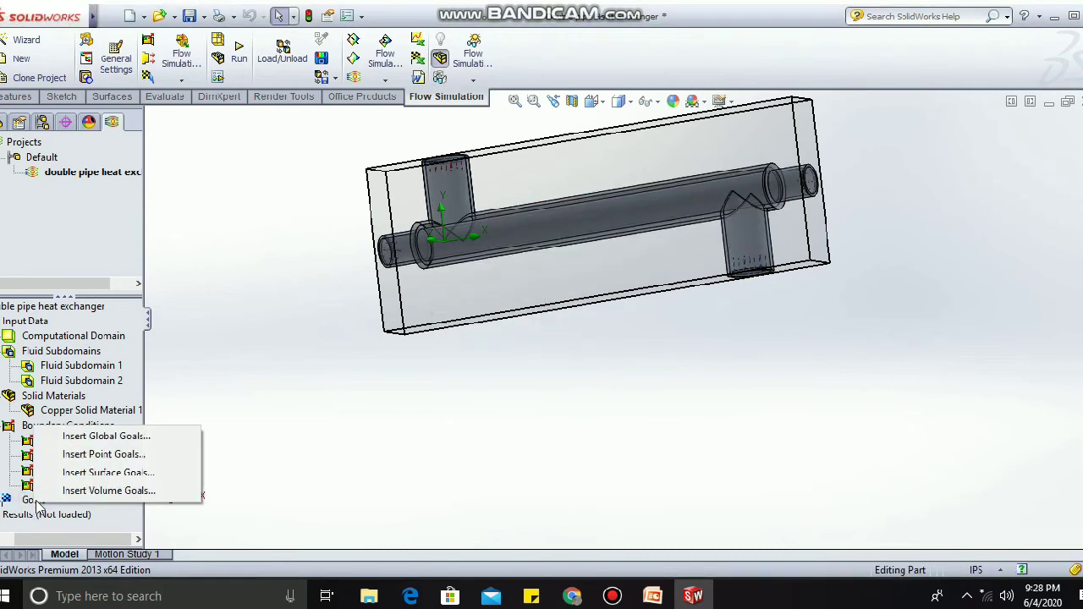
{"action": "left_click", "coordinate": [138, 472]}
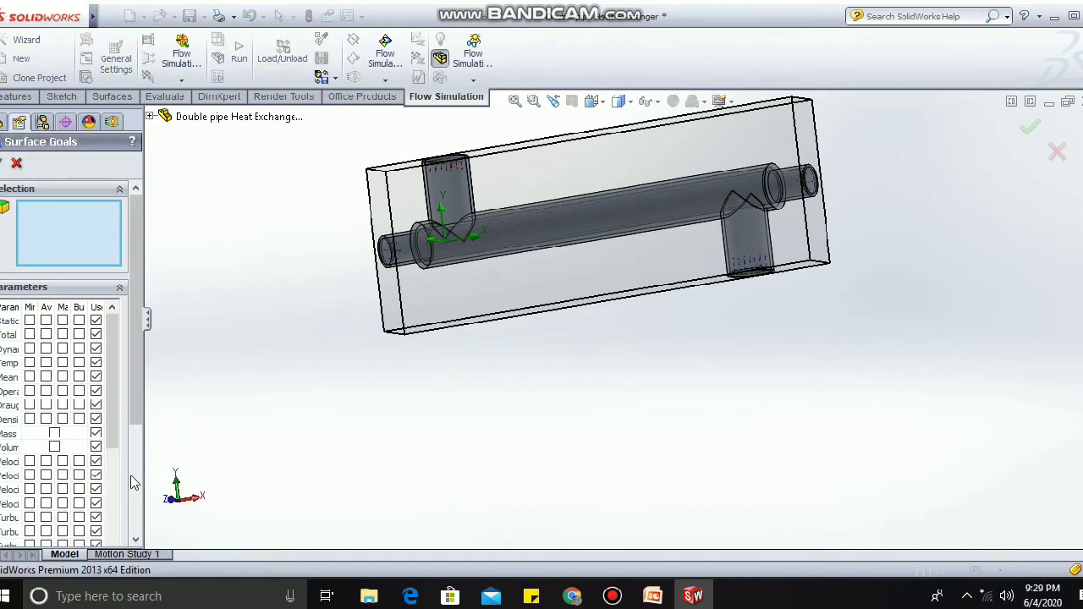
{"action": "left_click", "coordinate": [46, 362]}
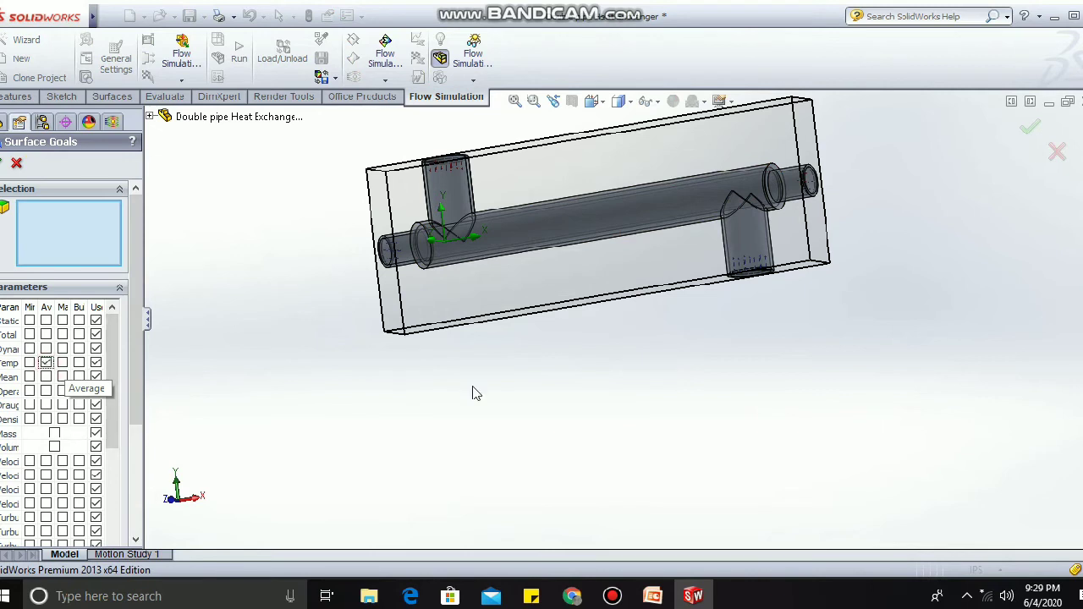
{"action": "middle_click_drag", "start_coordinate": [479, 394], "coordinate": [474, 370]}
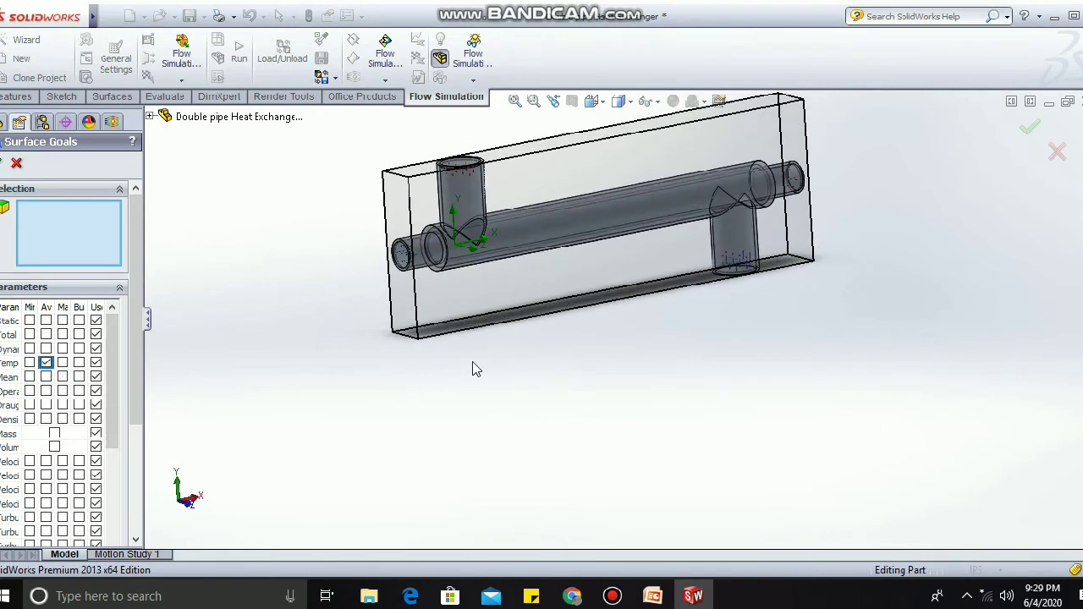
{"action": "scroll", "coordinate": [474, 371], "scroll_direction": "down", "scroll_amount": 4}
{"action": "scroll", "coordinate": [386, 217], "scroll_direction": "up", "scroll_amount": 1}
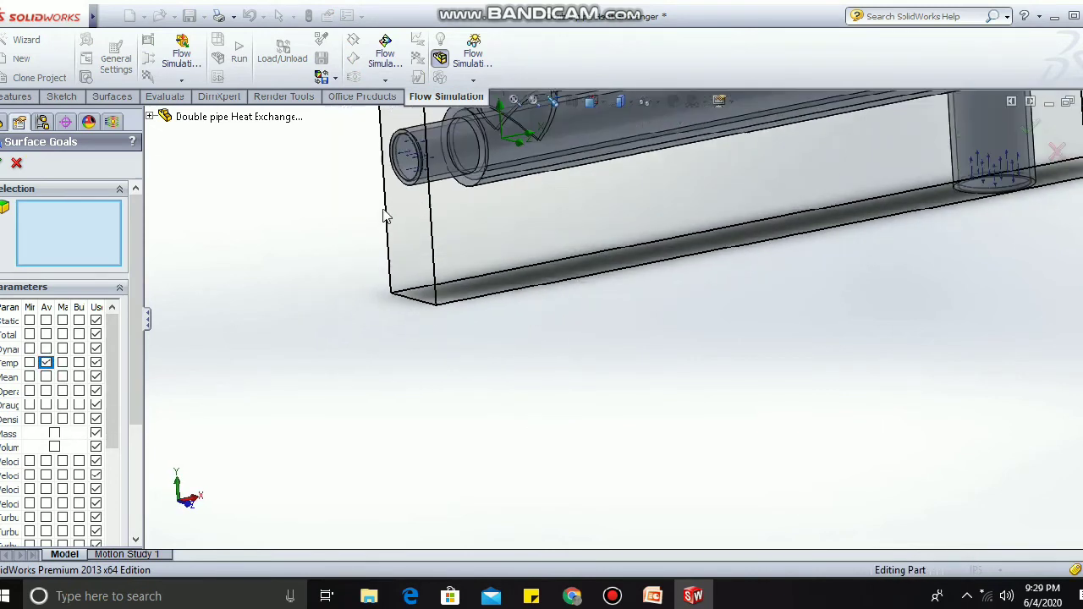
{"action": "right_click", "coordinate": [415, 167]}
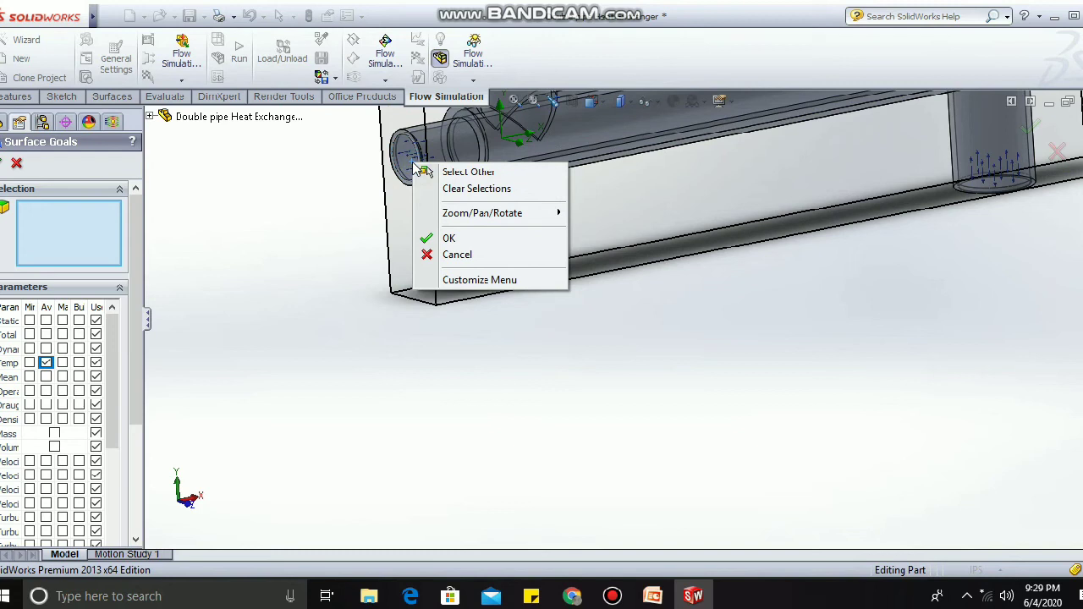
{"action": "left_click", "coordinate": [470, 172]}
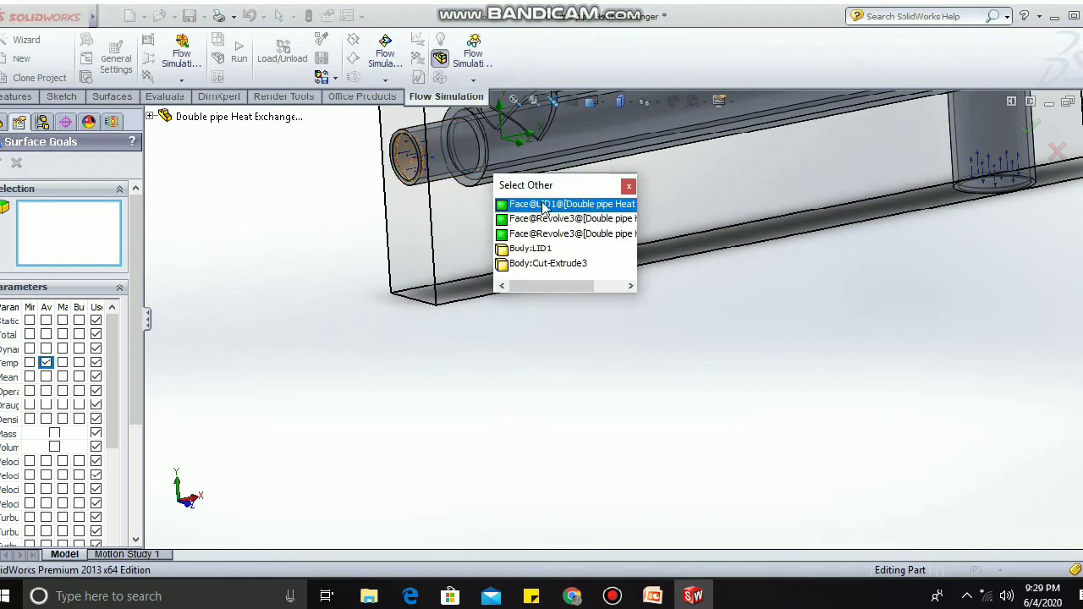
{"action": "left_click", "coordinate": [544, 208]}
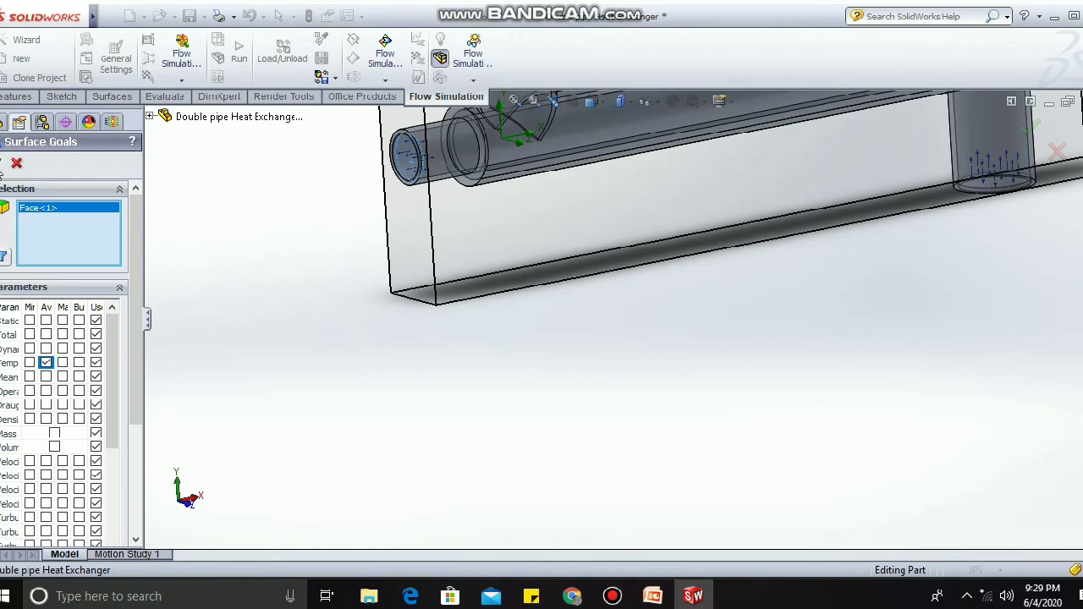
{"action": "left_click", "coordinate": [1, 169]}
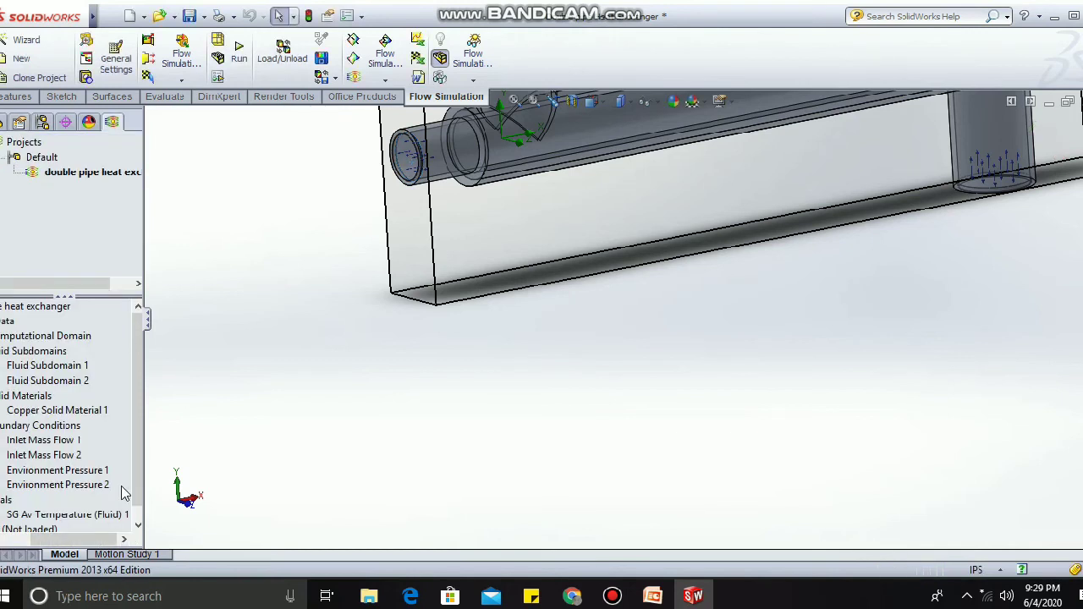
Rename the new surface goal as Temperature Ethanol Outlet.
{"action": "right_click", "coordinate": [93, 514]}
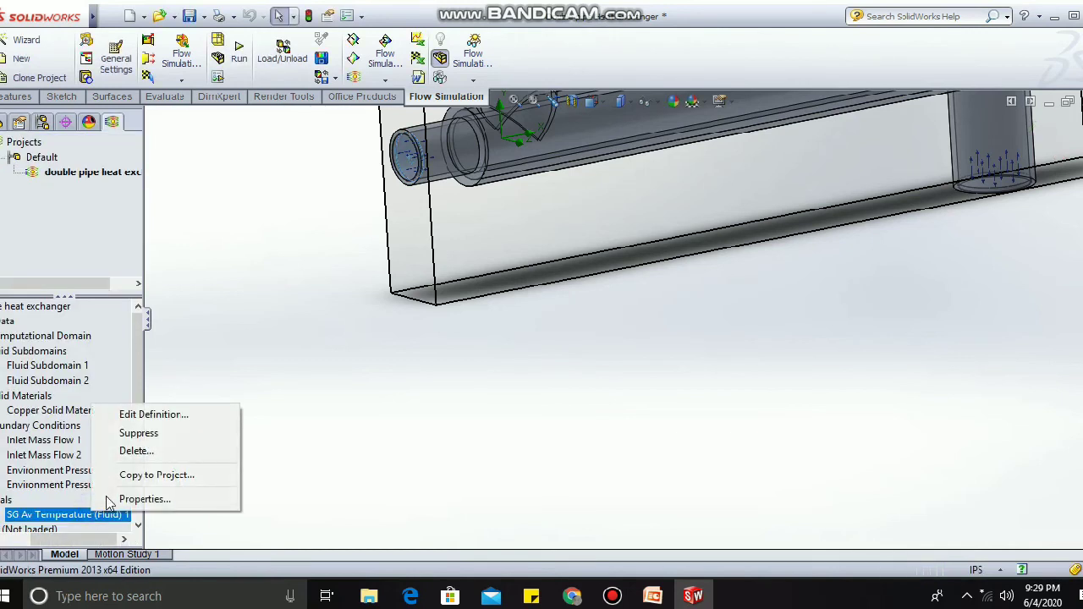
{"action": "left_click", "coordinate": [90, 514]}
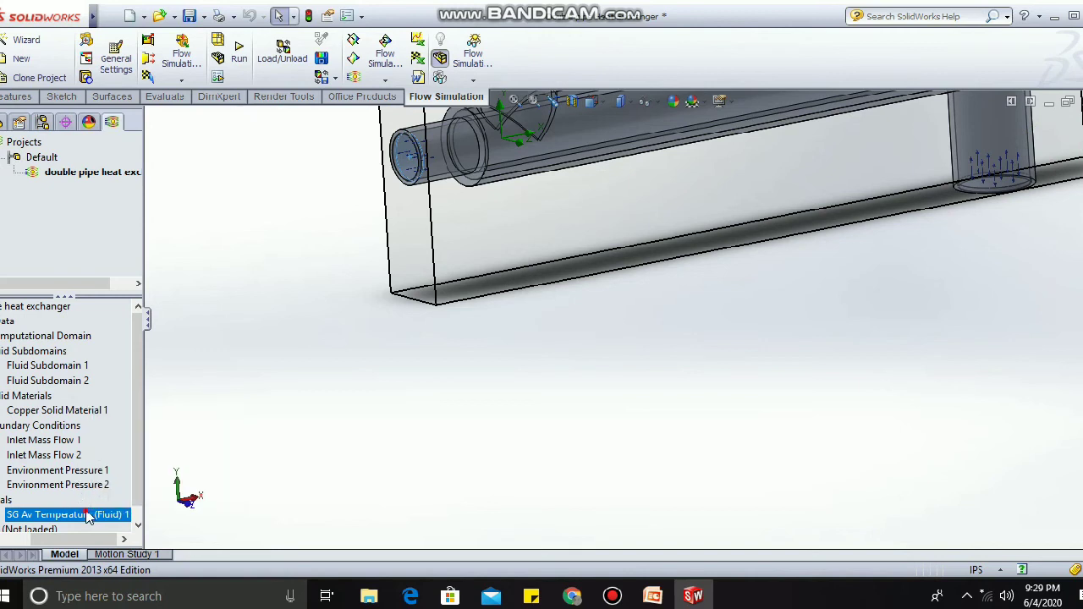
{"action": "left_click_drag", "start_coordinate": [122, 515], "coordinate": [3, 514]}
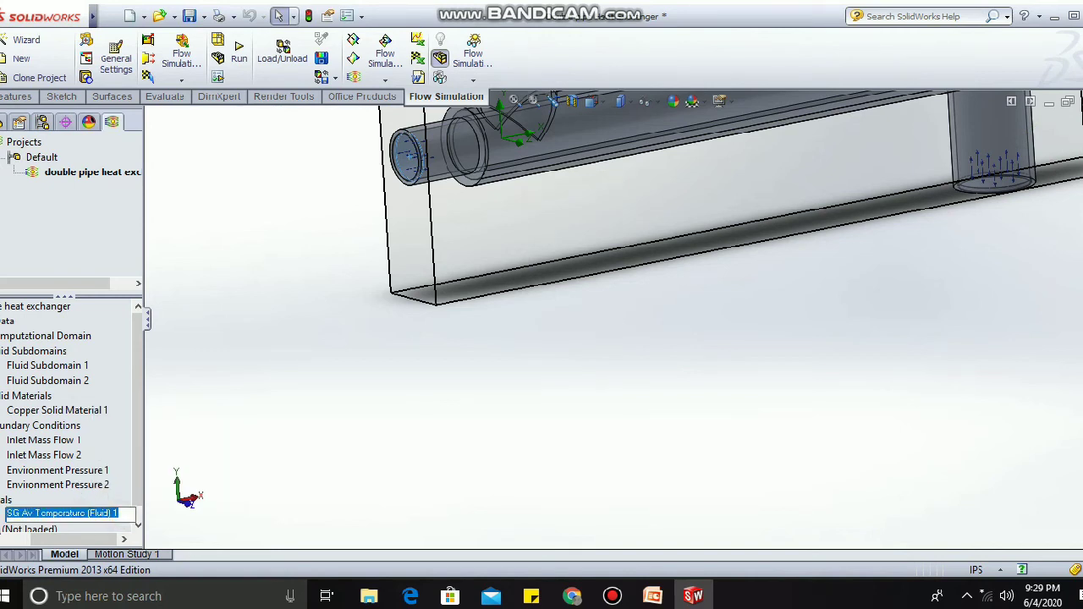
{"action": "key", "text": "BackSpace"}
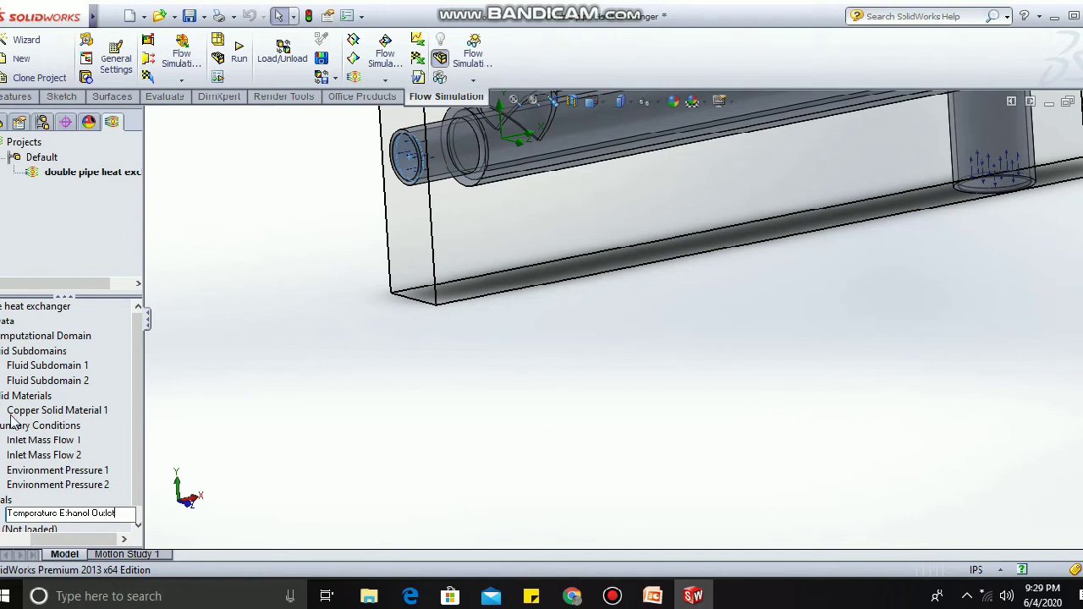
{"action": "left_click", "coordinate": [348, 509]}
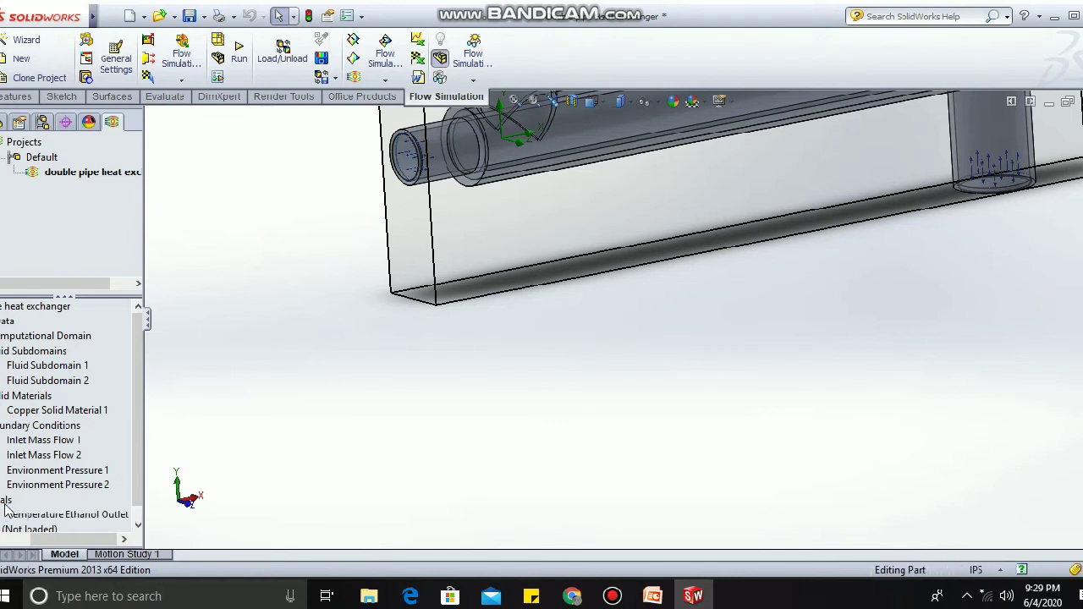
Create another surface goal for the average fluid temperature on the lid's inner face at the lower side port.
{"action": "right_click", "coordinate": [4, 503]}
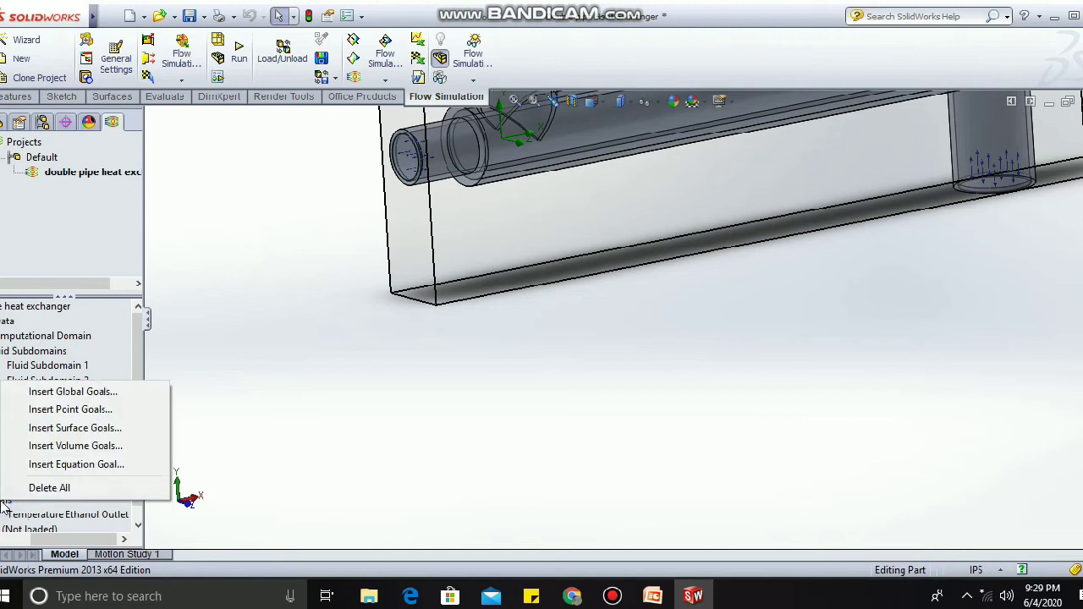
{"action": "left_click", "coordinate": [100, 429]}
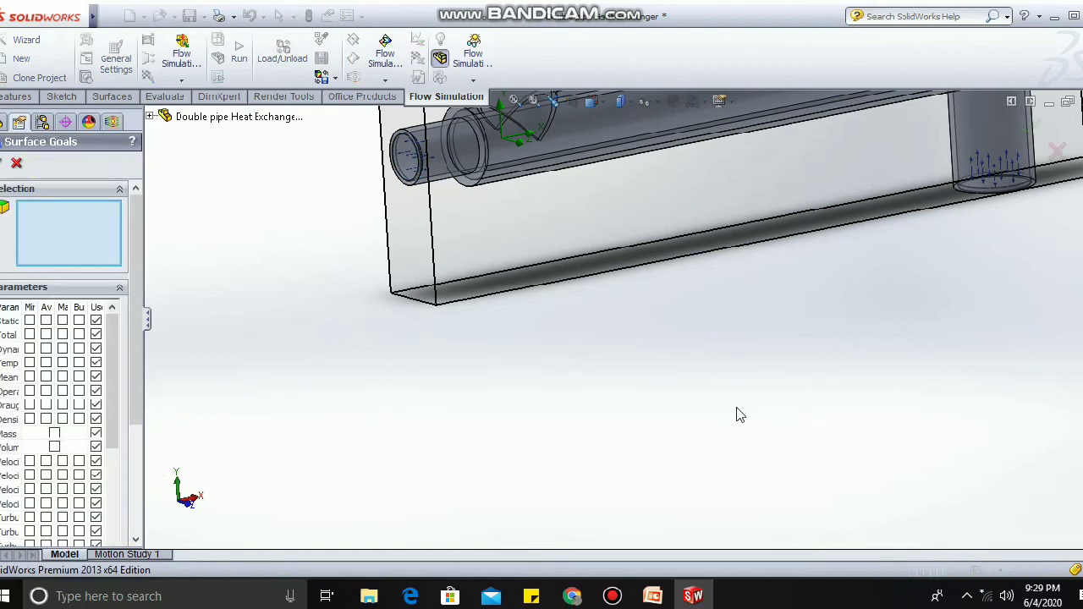
{"action": "left_click", "coordinate": [46, 362]}
{"action": "middle_click_drag", "start_coordinate": [1045, 420], "coordinate": [949, 220]}
{"action": "scroll", "coordinate": [850, 313], "scroll_direction": "down", "scroll_amount": 5}
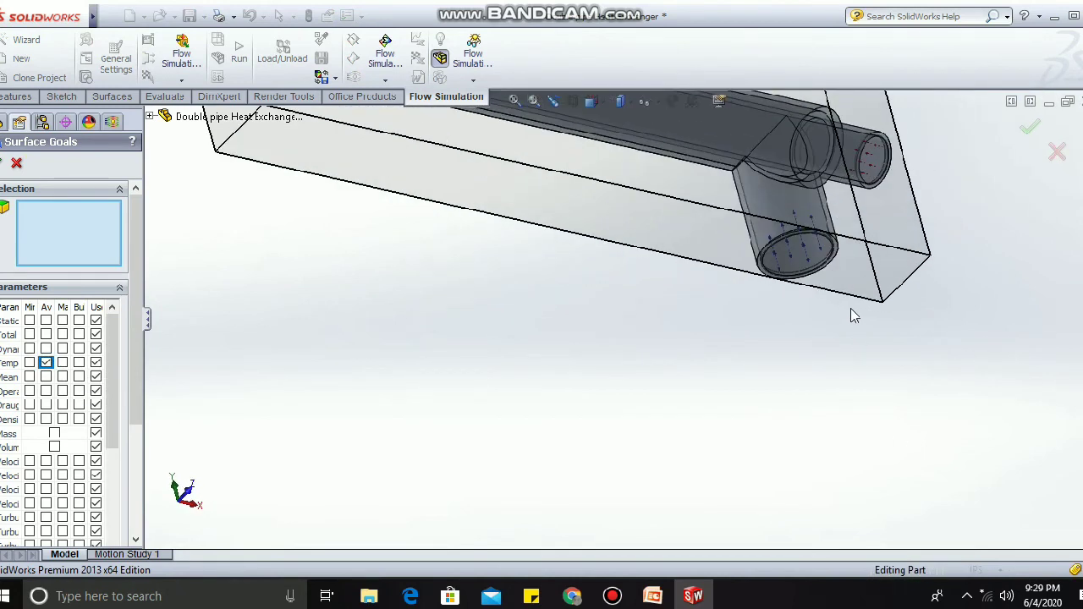
{"action": "right_click", "coordinate": [780, 231]}
{"action": "left_click", "coordinate": [800, 236]}
{"action": "left_click", "coordinate": [876, 266]}
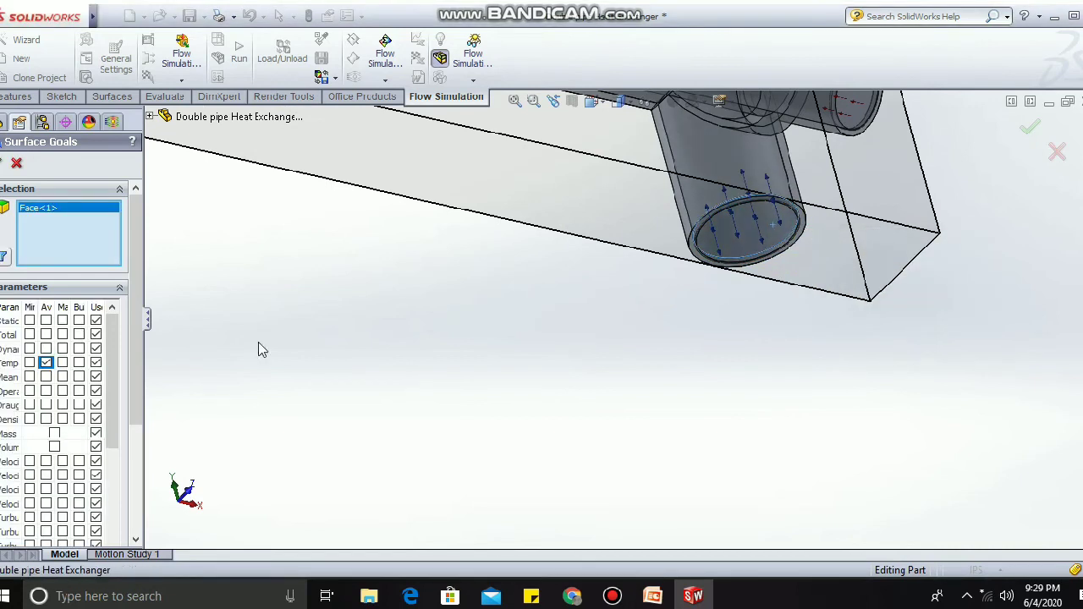
{"action": "left_click", "coordinate": [1, 163]}
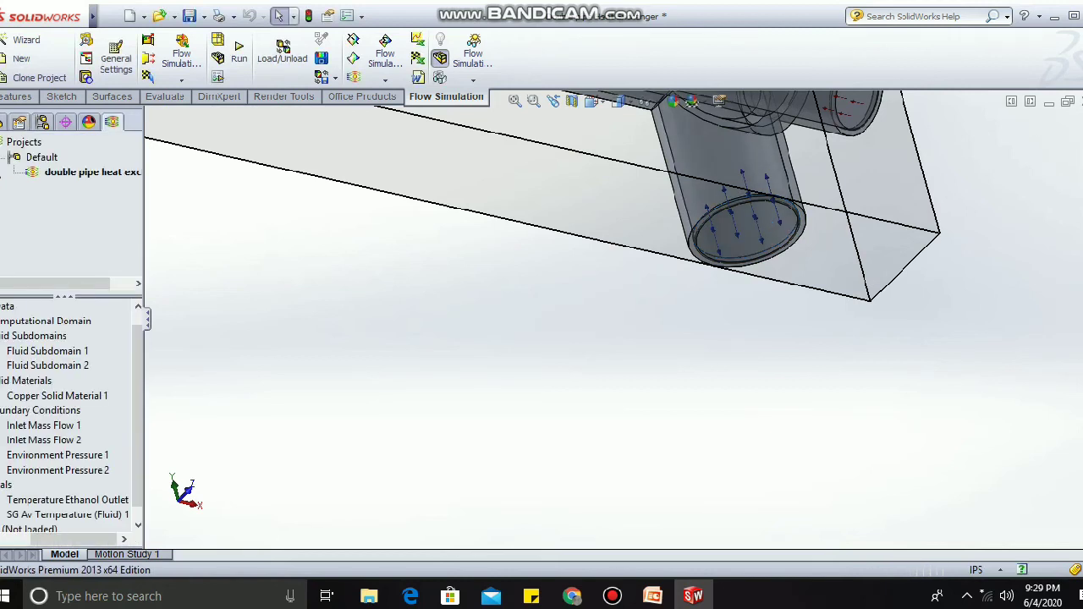
Check the definition of the lower port's temperature goal and rename the goal as Temperature Water Outlet.
{"action": "double_click", "coordinate": [99, 516]}
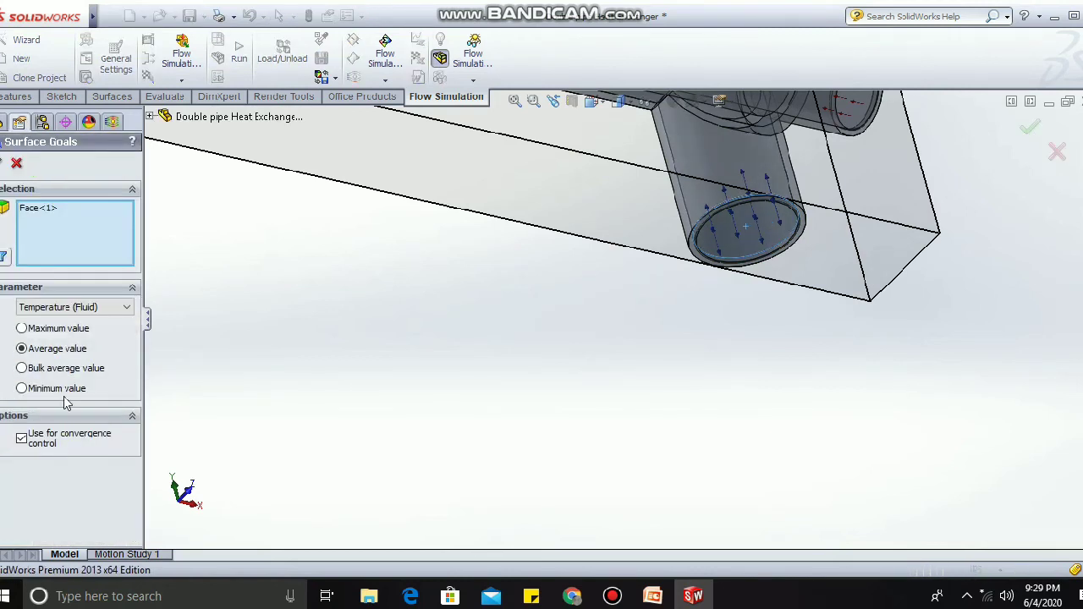
{"action": "left_click", "coordinate": [16, 165]}
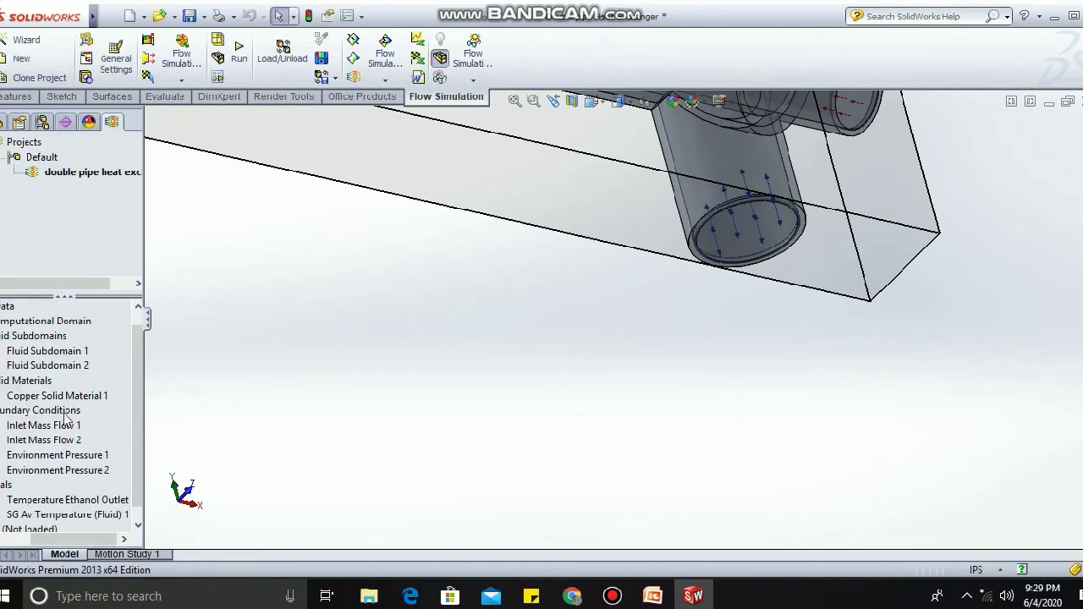
{"action": "right_click", "coordinate": [84, 516]}
{"action": "left_click", "coordinate": [85, 515]}
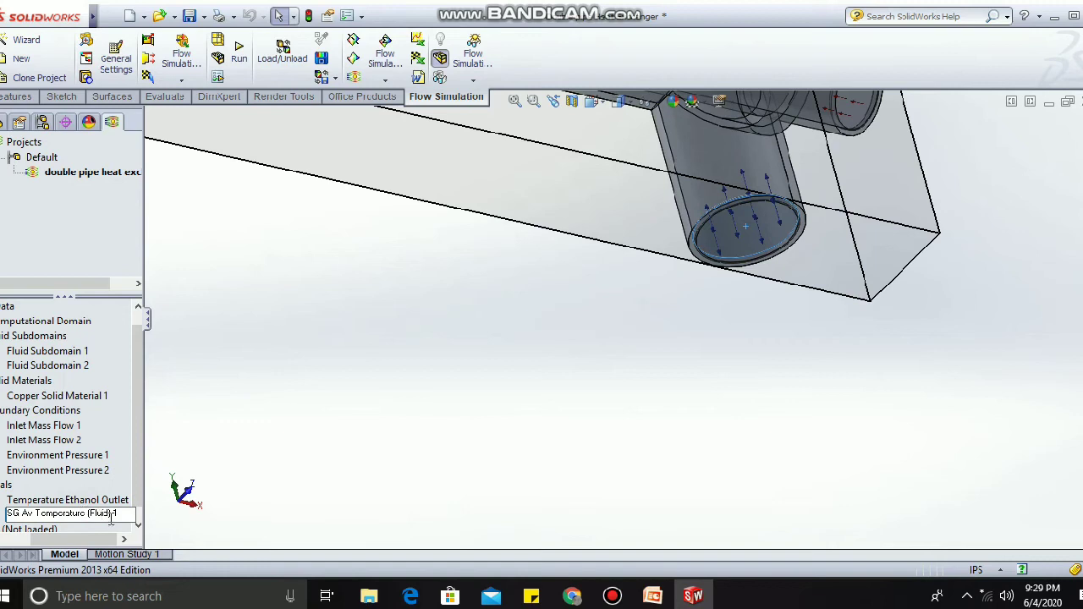
{"action": "left_click_drag", "start_coordinate": [128, 513], "coordinate": [9, 513]}
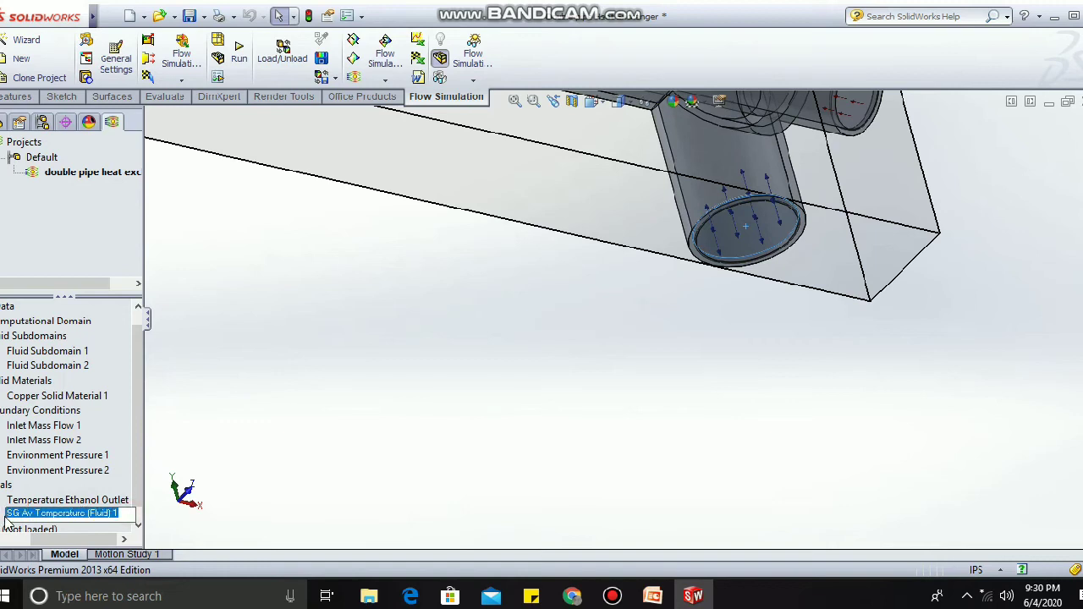
{"action": "key", "text": "BackSpace"}
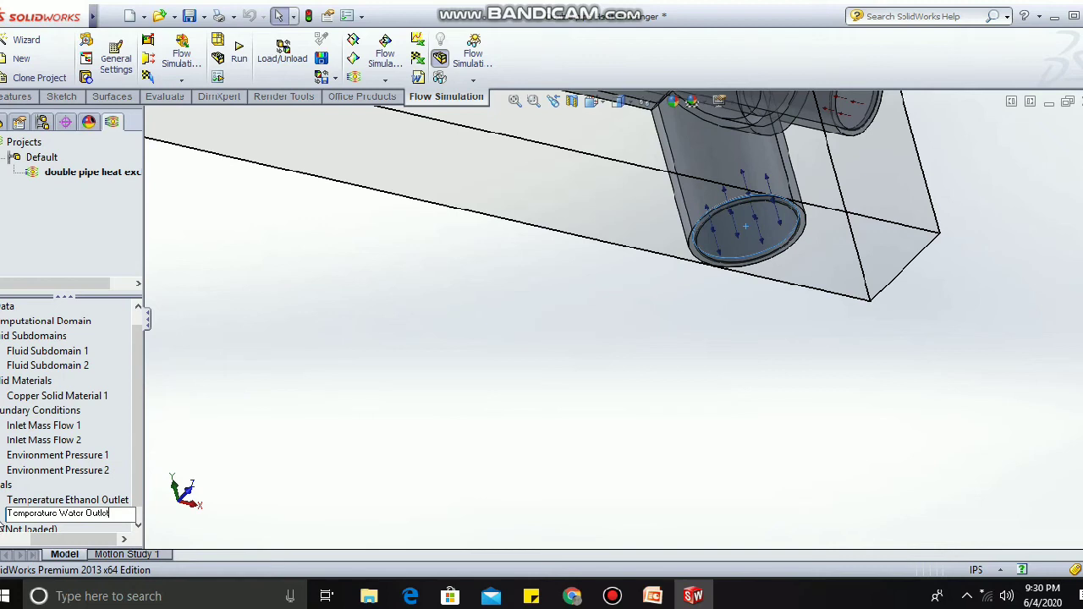
{"action": "left_click", "coordinate": [326, 446]}
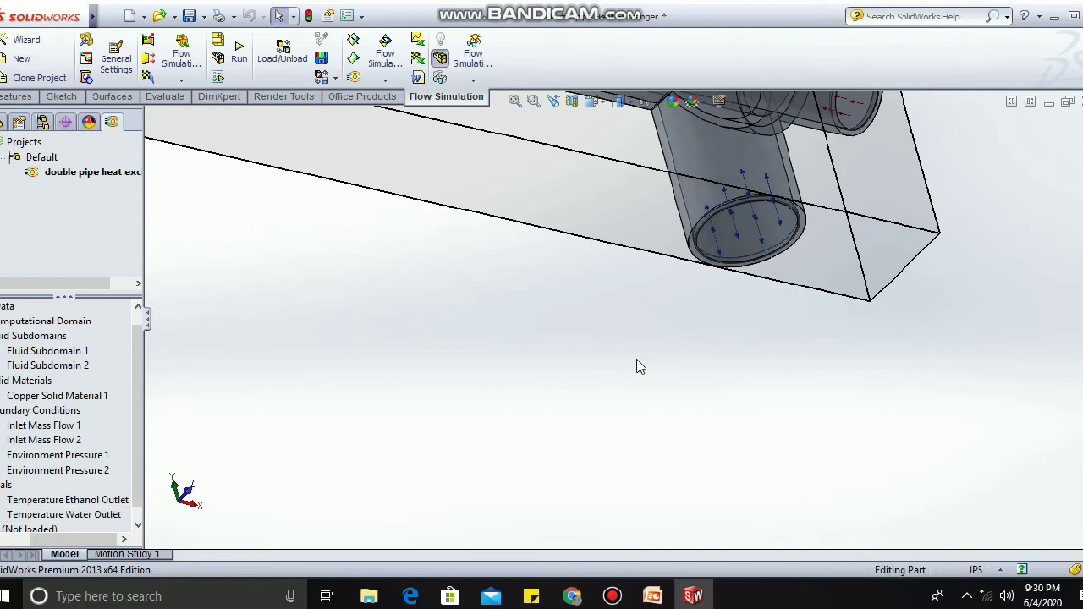
Inspect the whole heat exchanger and its inlet and outlet ports from the front.
{"action": "scroll", "coordinate": [529, 370], "scroll_direction": "up", "scroll_amount": 5}
{"action": "middle_click_drag", "start_coordinate": [830, 273], "coordinate": [764, 358]}
{"action": "scroll", "coordinate": [764, 358], "scroll_direction": "down", "scroll_amount": 5}
{"action": "scroll", "coordinate": [811, 305], "scroll_direction": "up", "scroll_amount": 3}
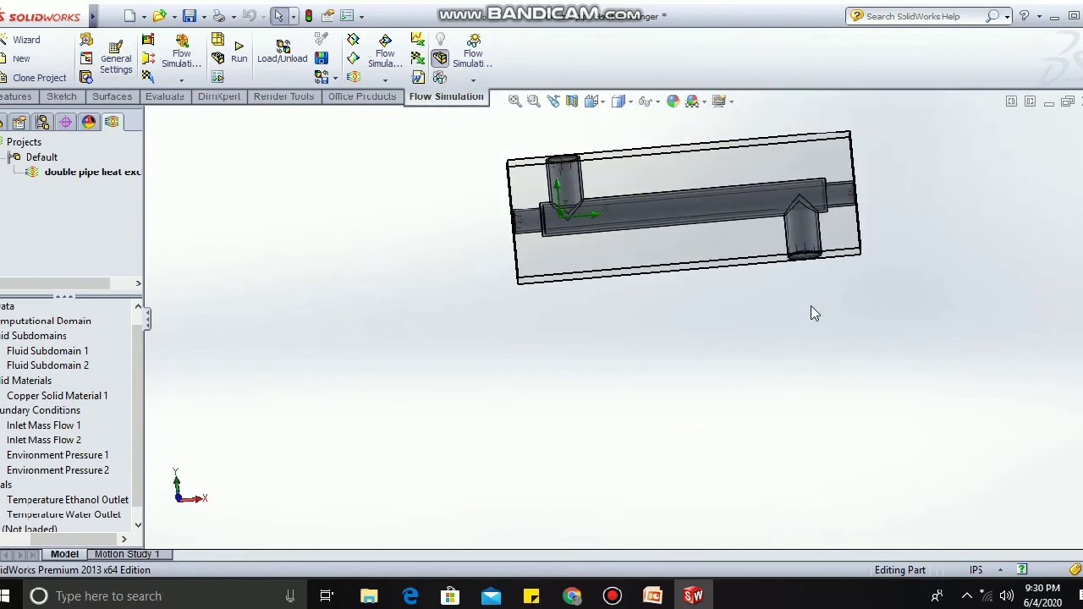
{"action": "scroll", "coordinate": [811, 305], "scroll_direction": "down", "scroll_amount": 1}
{"action": "scroll", "coordinate": [811, 306], "scroll_direction": "up", "scroll_amount": 1}
{"action": "mouse_move", "coordinate": [868, 200]}
{"action": "middle_mouse_down"}
{"action": "mouse_move", "coordinate": [877, 220]}
{"action": "mouse_move", "coordinate": [871, 209]}
{"action": "middle_mouse_up"}
{"action": "scroll", "coordinate": [788, 242], "scroll_direction": "up", "scroll_amount": 2}
{"action": "scroll", "coordinate": [787, 243], "scroll_direction": "down", "scroll_amount": 1}
{"action": "scroll", "coordinate": [787, 251], "scroll_direction": "down", "scroll_amount": 1}
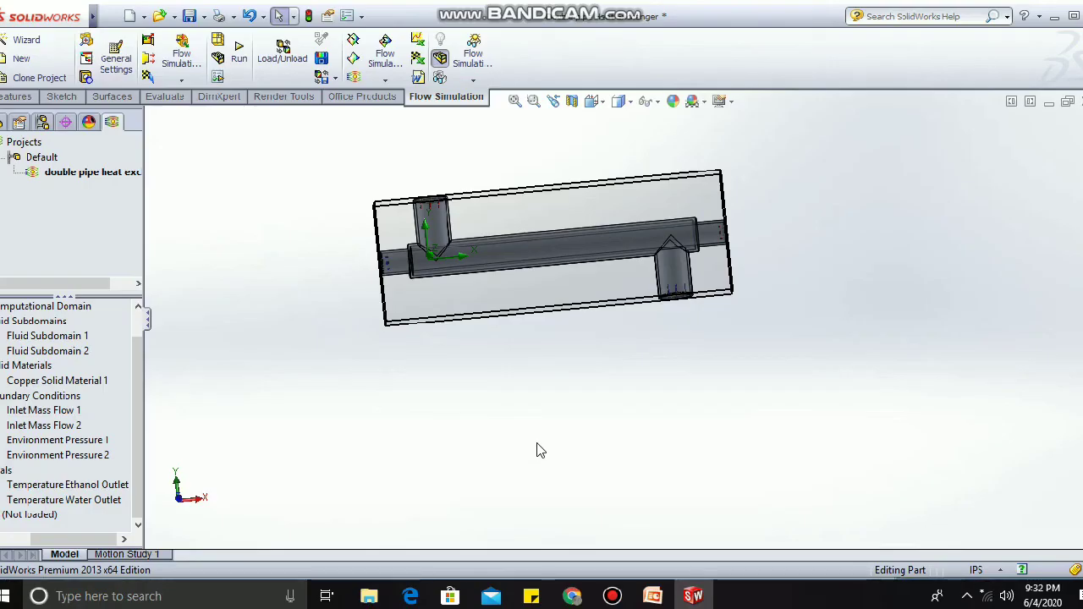
Switch to PowerPoint to review the LMTD formula on the third slide, and return to SolidWorks.
{"action": "left_click", "coordinate": [650, 596]}
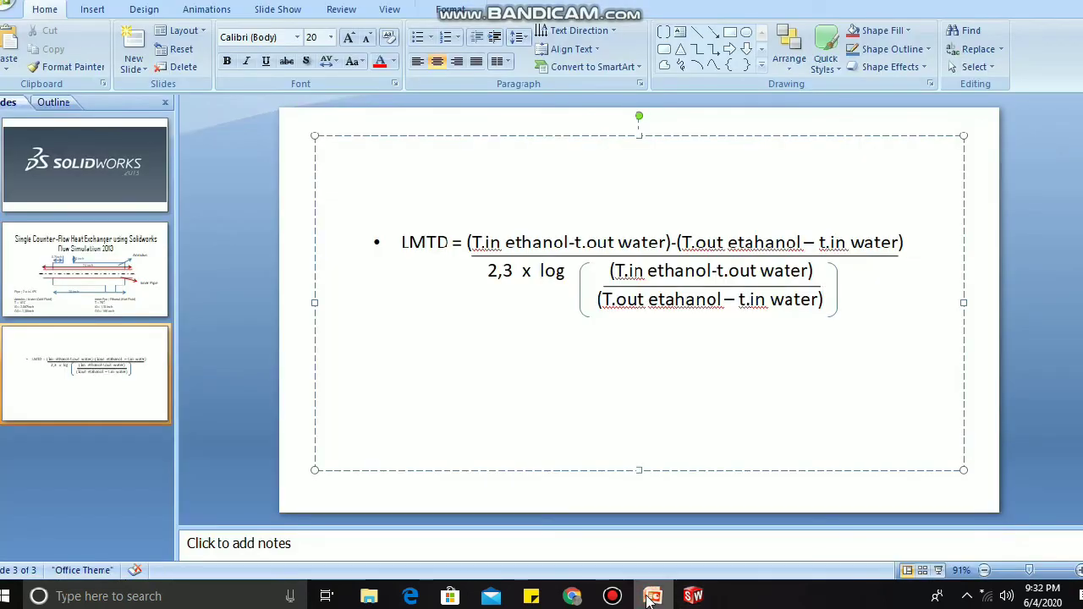
{"action": "left_click_drag", "start_coordinate": [406, 243], "coordinate": [863, 346]}
{"action": "left_click", "coordinate": [693, 596]}
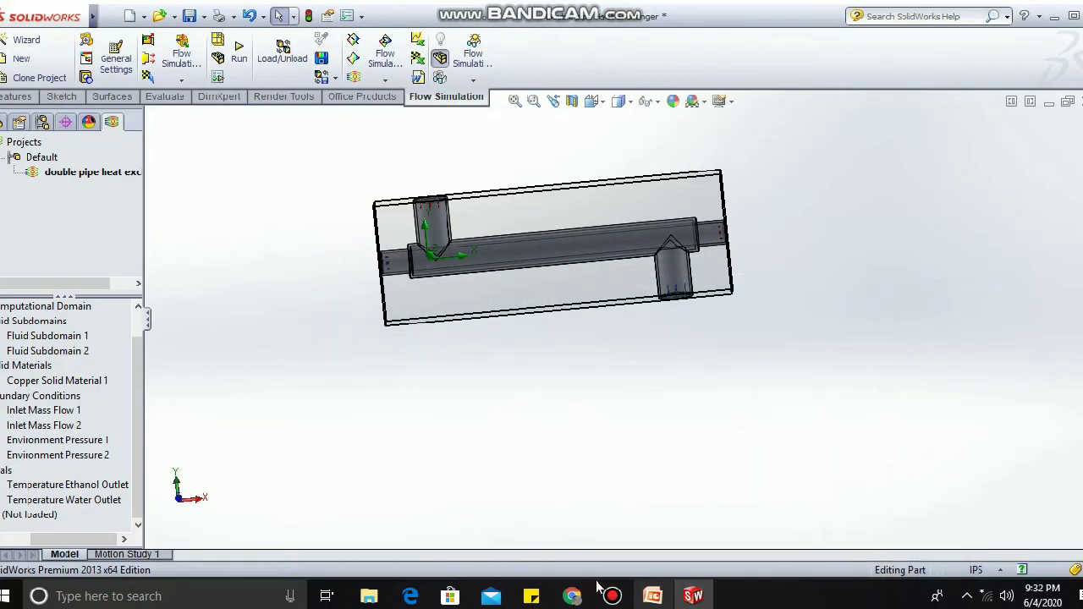
Create an equation goal that subtracts Temperature Water Outlet from the Inlet Mass Flow 1 temperature, removing the stray Temperature Ethanol Outlet term.
{"action": "right_click", "coordinate": [10, 471]}
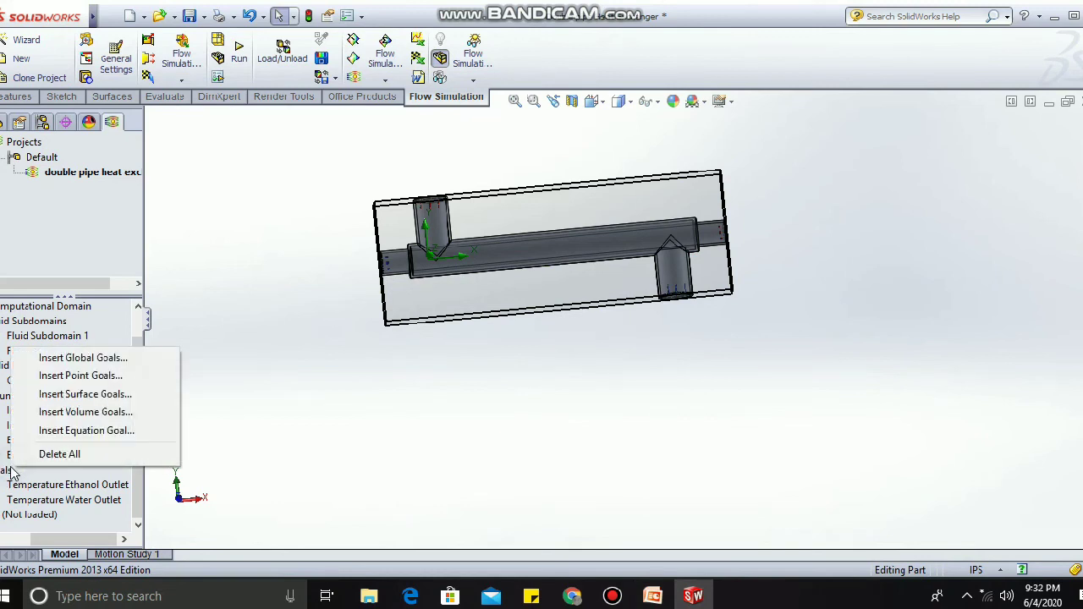
{"action": "left_click", "coordinate": [96, 430]}
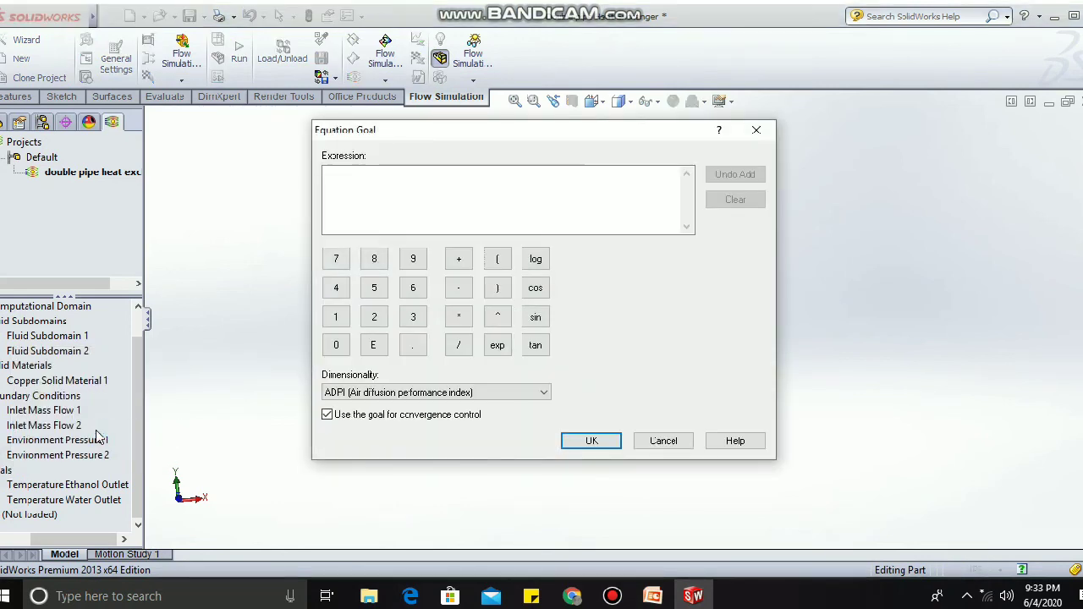
{"action": "left_click", "coordinate": [43, 411]}
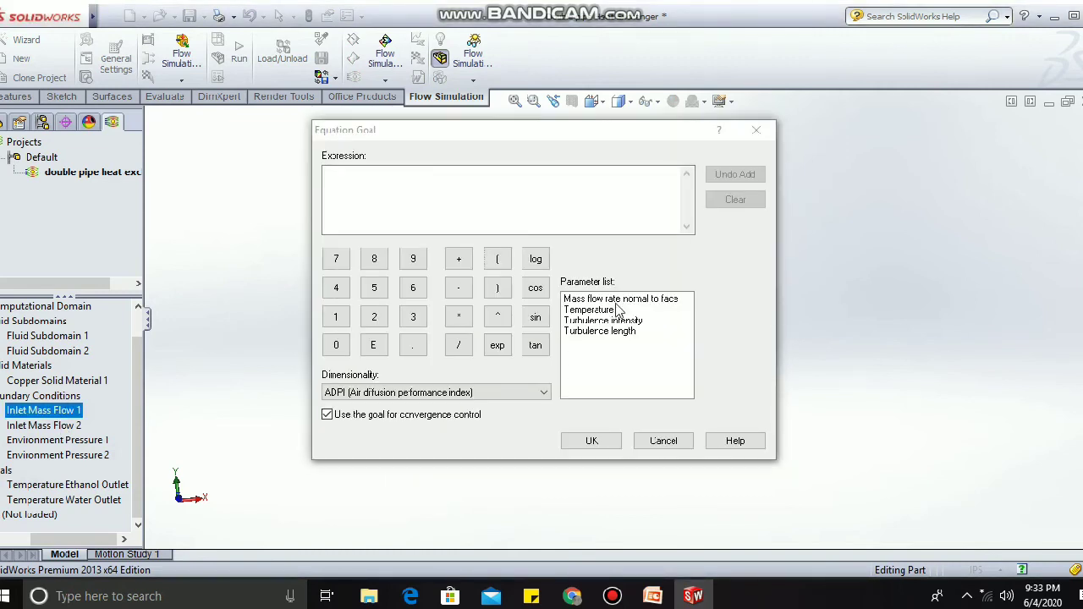
{"action": "double_click", "coordinate": [602, 311]}
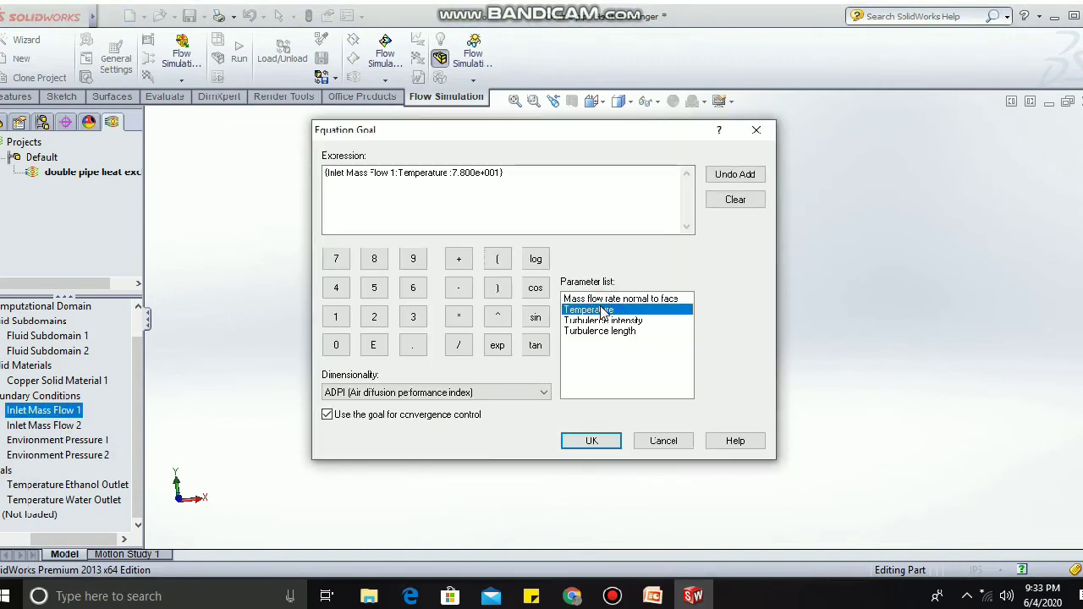
{"action": "left_click", "coordinate": [462, 287]}
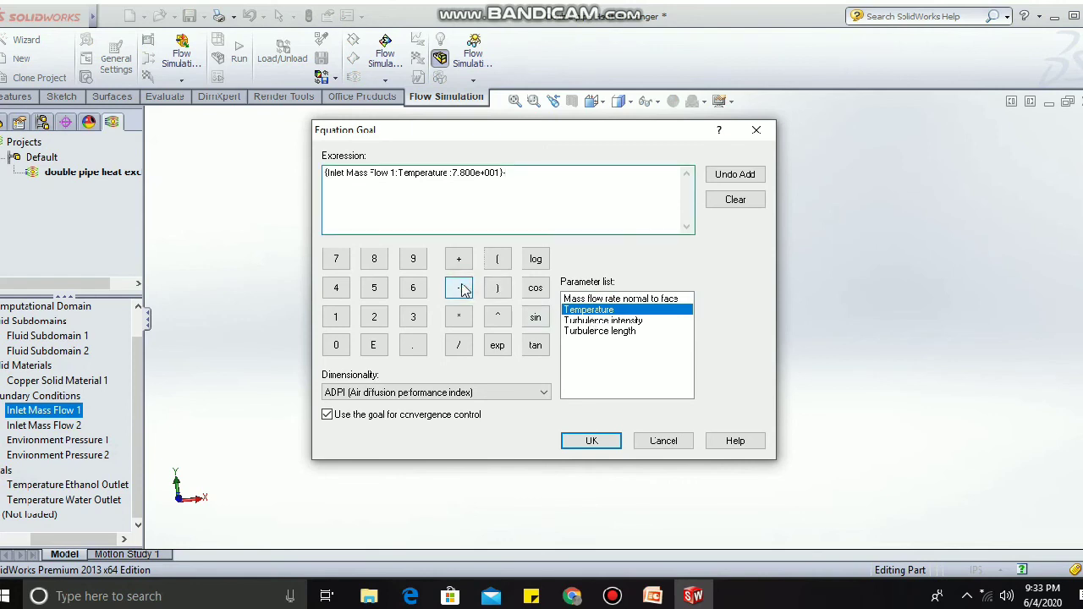
{"action": "left_click", "coordinate": [109, 491]}
{"action": "left_click", "coordinate": [108, 499]}
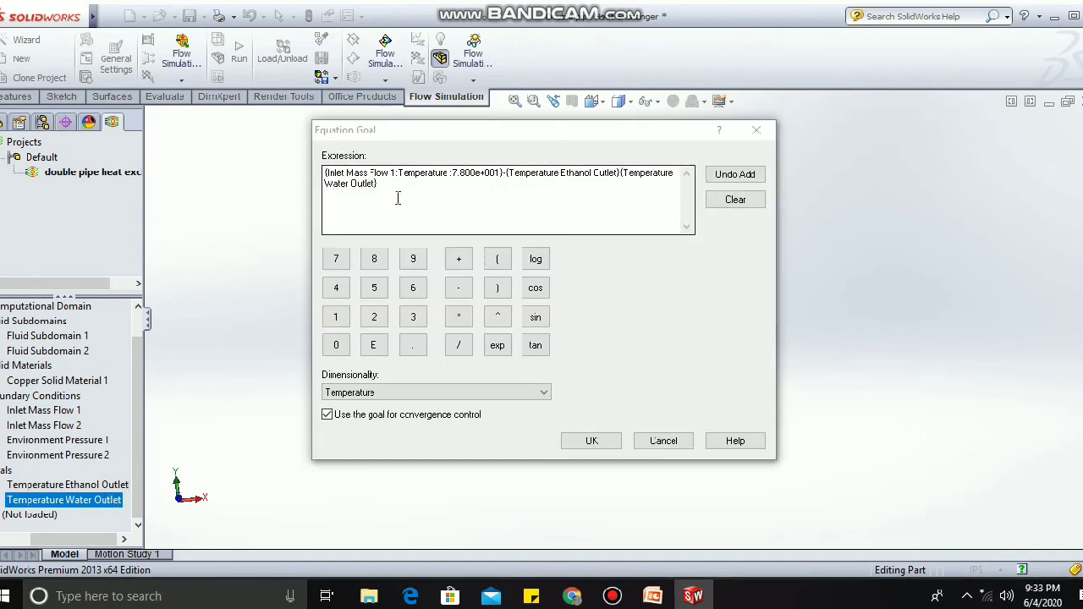
{"action": "left_click_drag", "start_coordinate": [622, 173], "coordinate": [505, 170]}
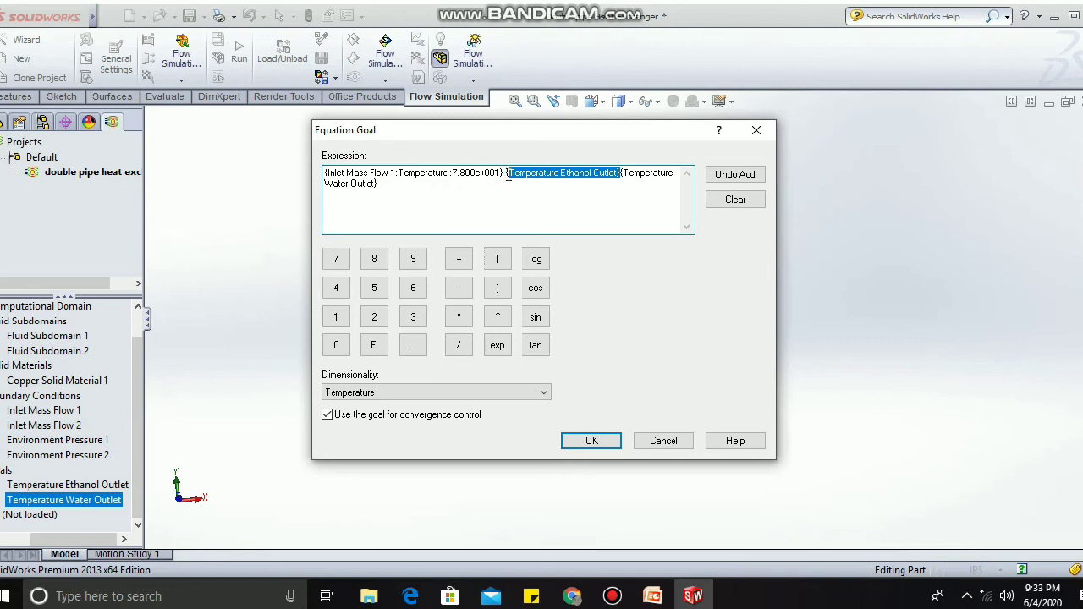
{"action": "key", "text": "Delete"}
{"action": "key", "text": "BackSpace"}
{"action": "left_click", "coordinate": [615, 446]}
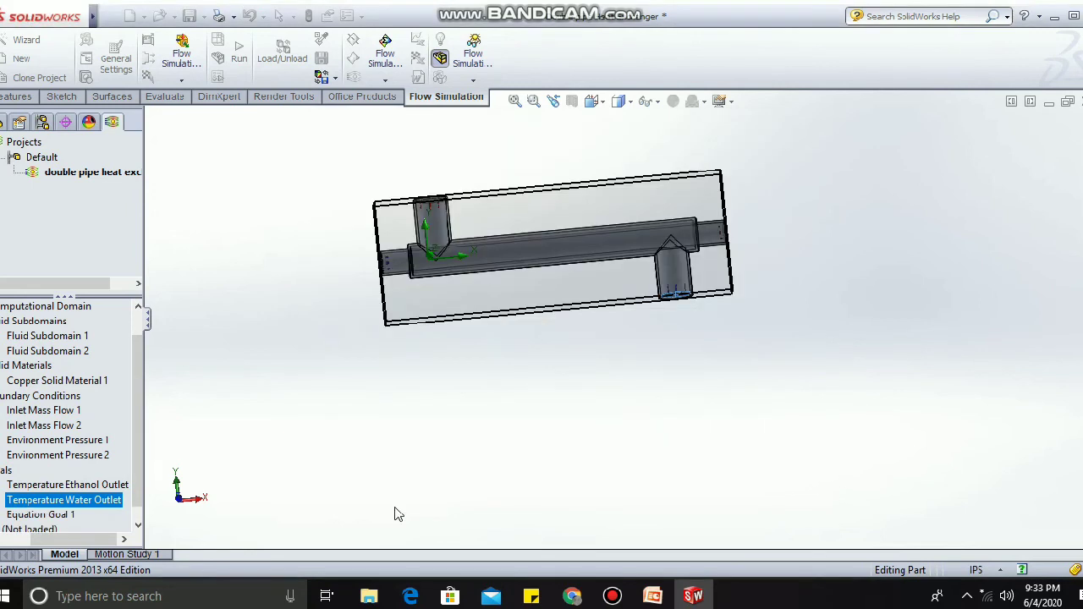
Create another equation goal that subtracts the Inlet Mass Flow 2 temperature from Temperature Ethanol Outlet.
{"action": "right_click", "coordinate": [8, 472]}
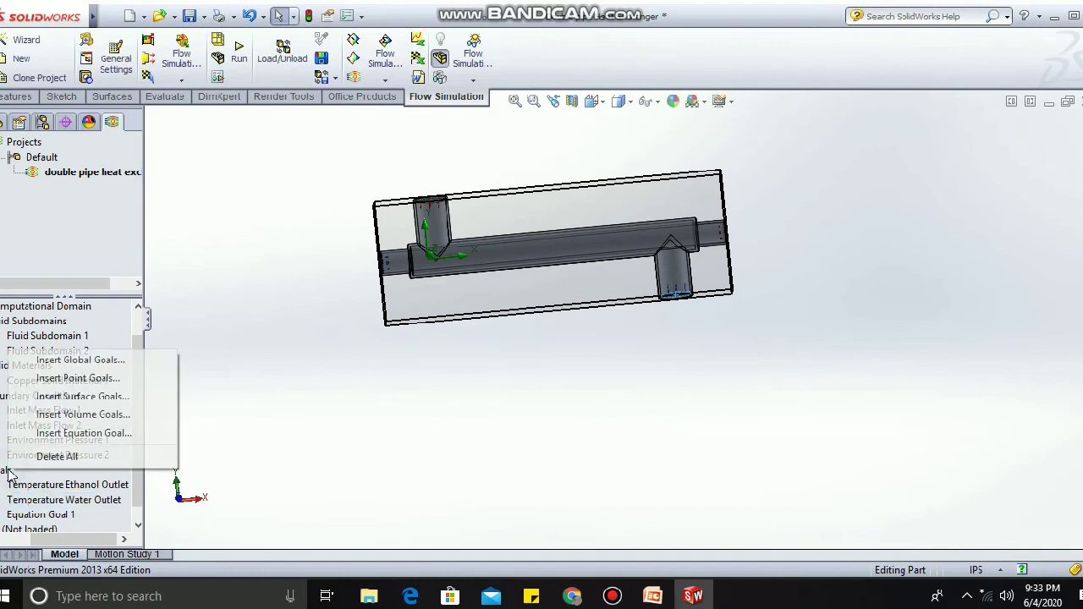
{"action": "left_click", "coordinate": [72, 433]}
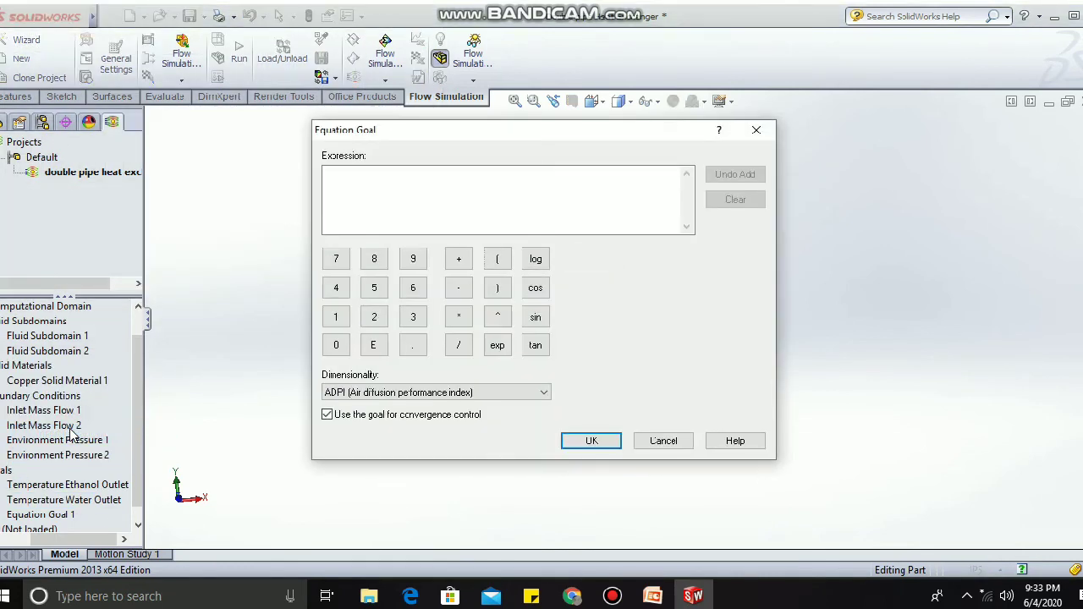
{"action": "left_click", "coordinate": [68, 484]}
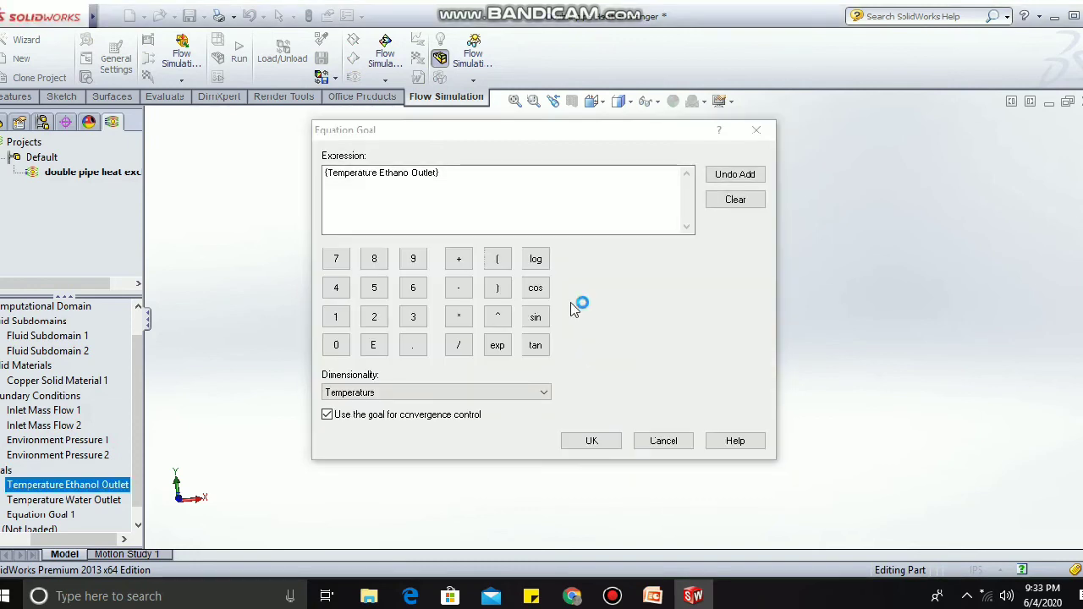
{"action": "left_click", "coordinate": [465, 295]}
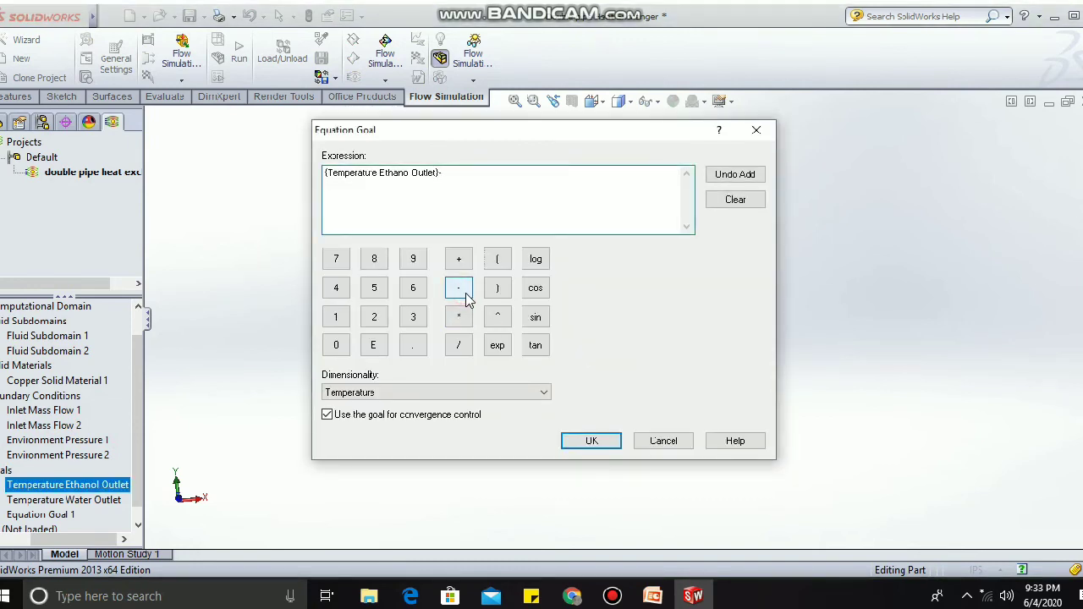
{"action": "left_click", "coordinate": [79, 428]}
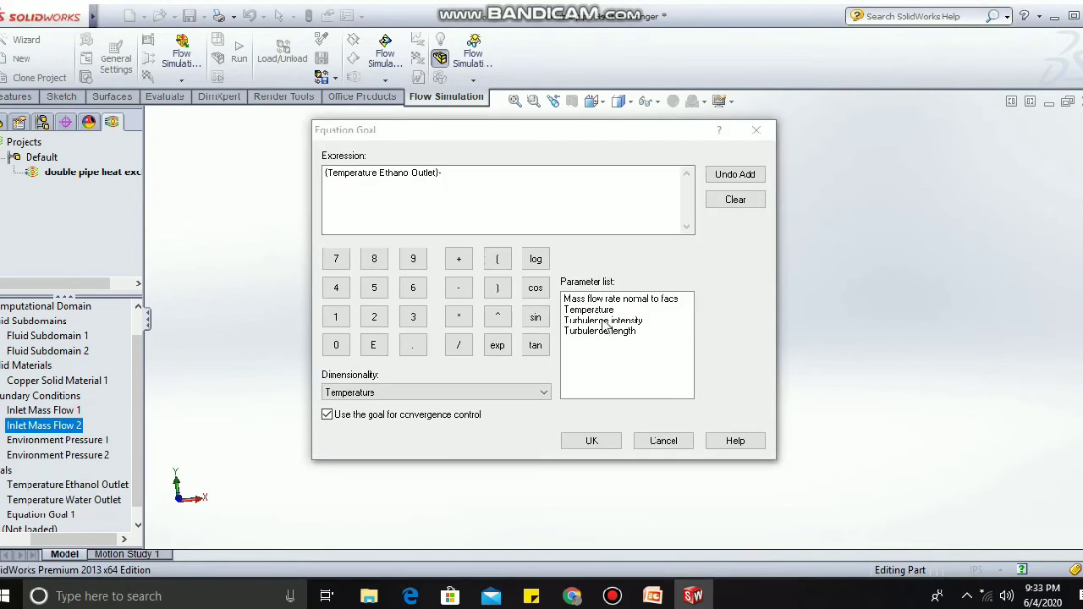
{"action": "double_click", "coordinate": [602, 312]}
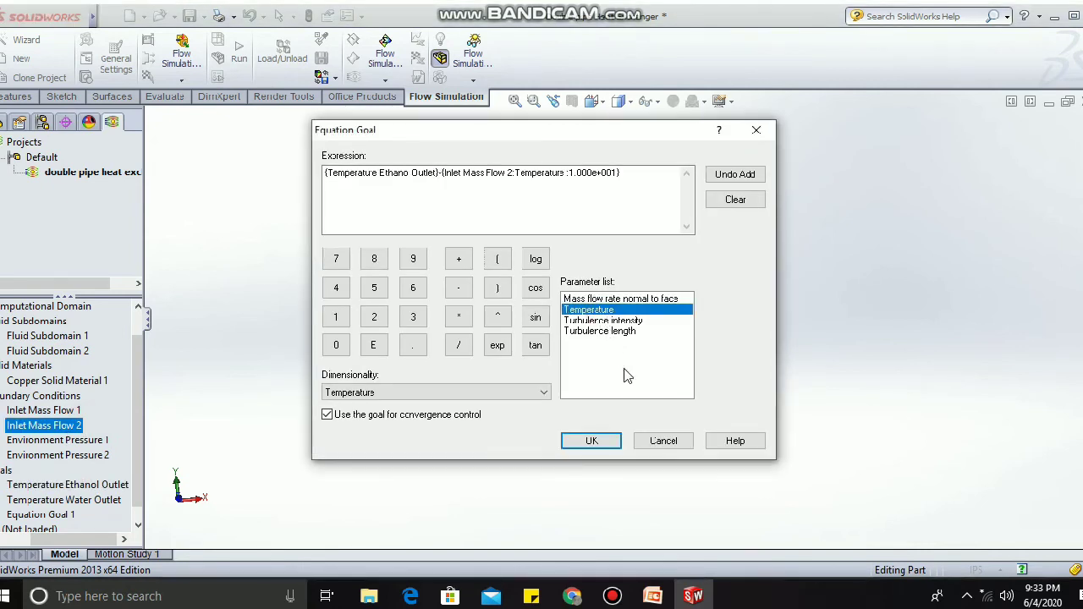
{"action": "left_click", "coordinate": [592, 441]}
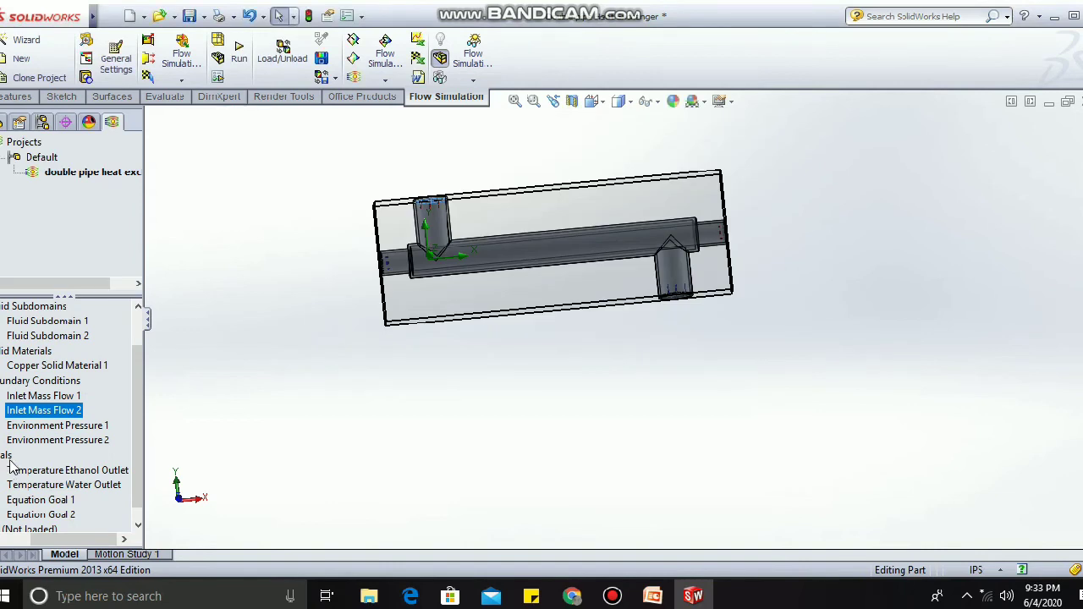
Start a third equation goal for the LMTD with the bracketed numerator ({Equation Goal 1}-{Equation Goal 2}).
{"action": "right_click", "coordinate": [12, 457]}
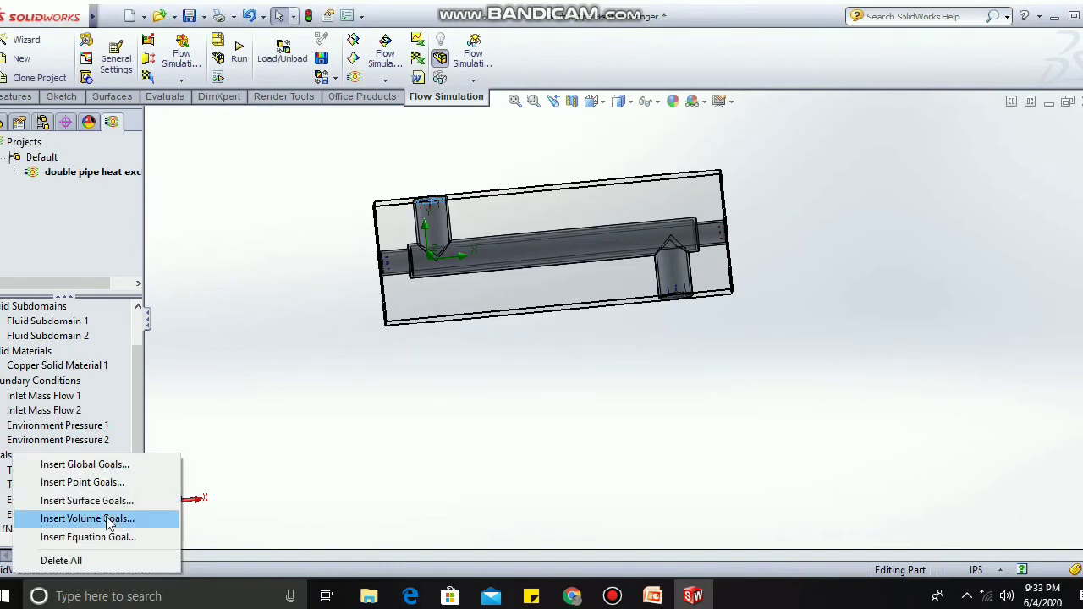
{"action": "left_click", "coordinate": [89, 537]}
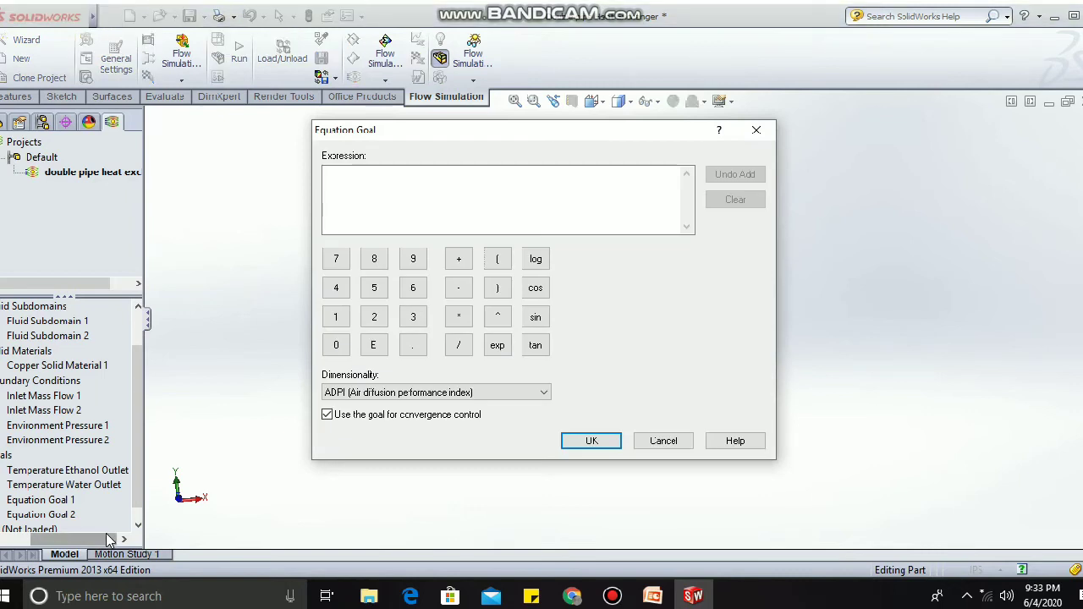
{"action": "left_click", "coordinate": [71, 503]}
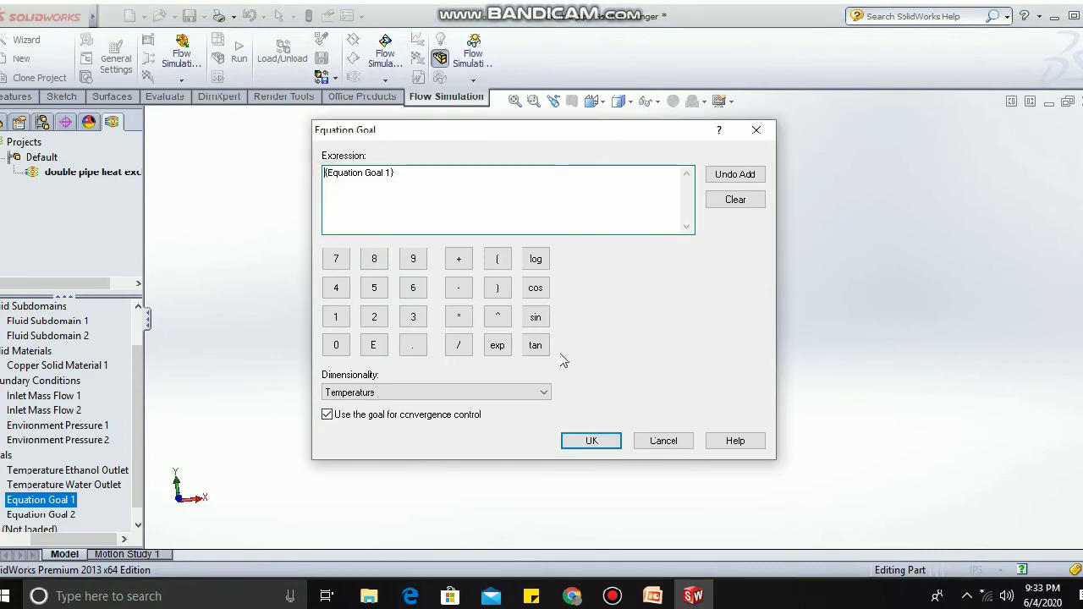
{"action": "left_click", "coordinate": [498, 258]}
{"action": "left_click", "coordinate": [474, 188]}
{"action": "left_click", "coordinate": [458, 288]}
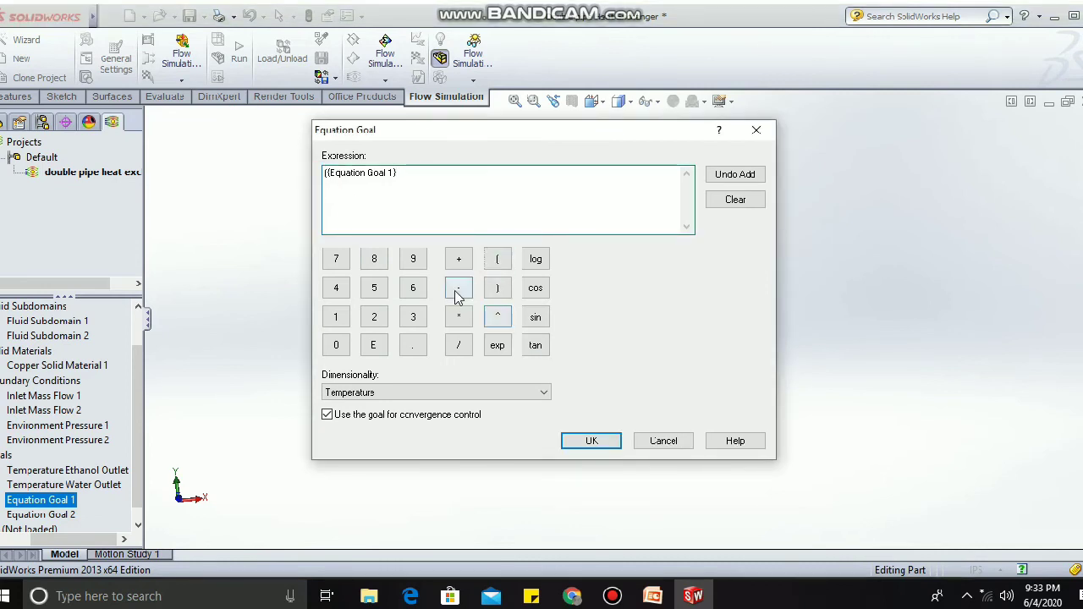
{"action": "left_click", "coordinate": [71, 516]}
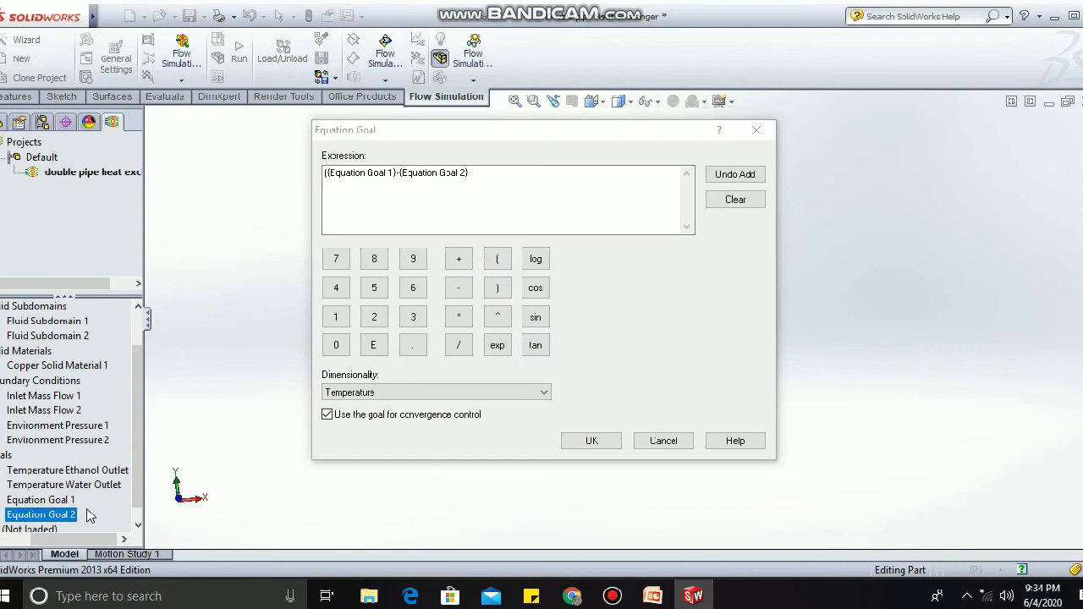
{"action": "left_click", "coordinate": [507, 290]}
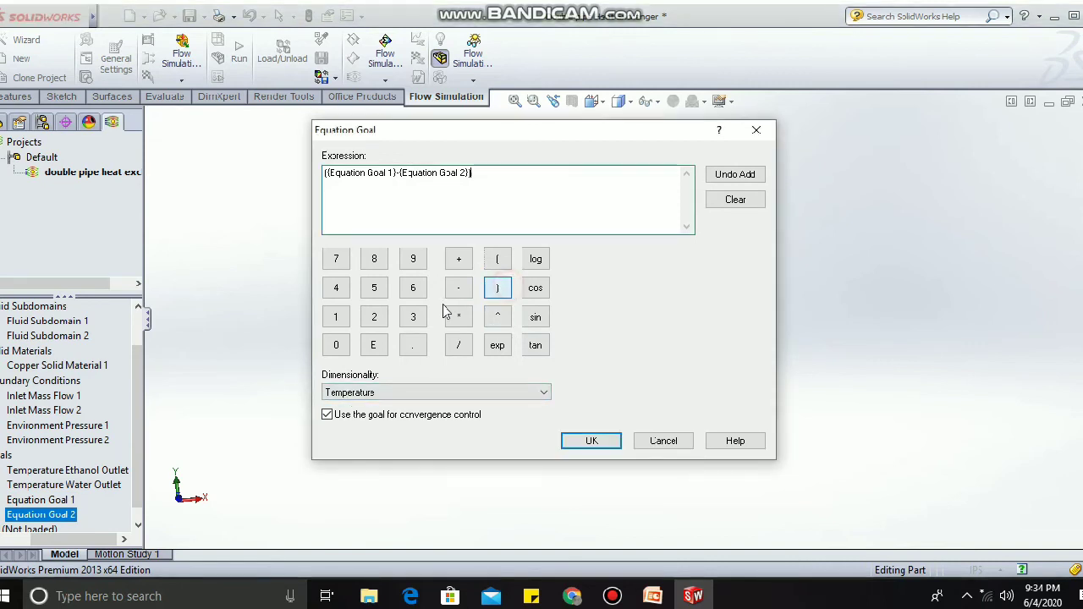
Divide the LMTD expression by (2*log({Equation Goal 1}/{Equation Goal 2})) and create the goal.
{"action": "left_click", "coordinate": [459, 345]}
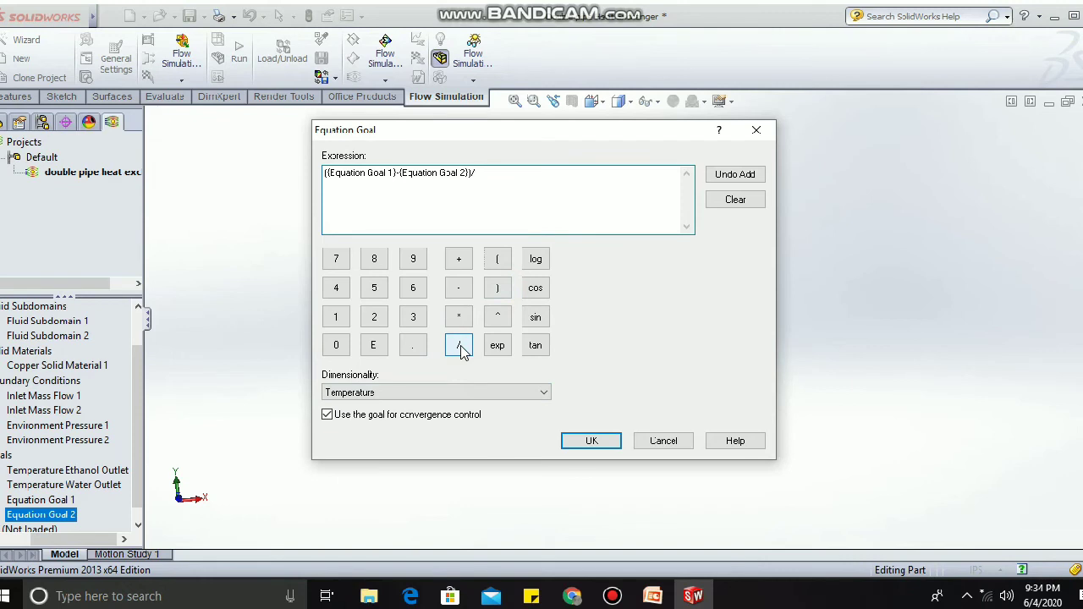
{"action": "left_click", "coordinate": [498, 261]}
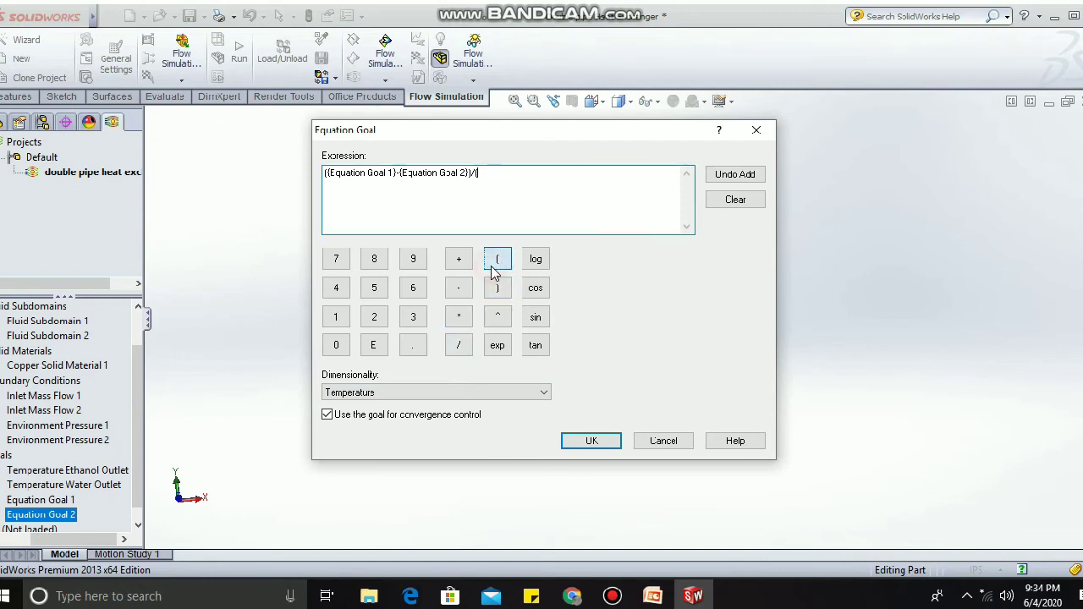
{"action": "left_click", "coordinate": [374, 317]}
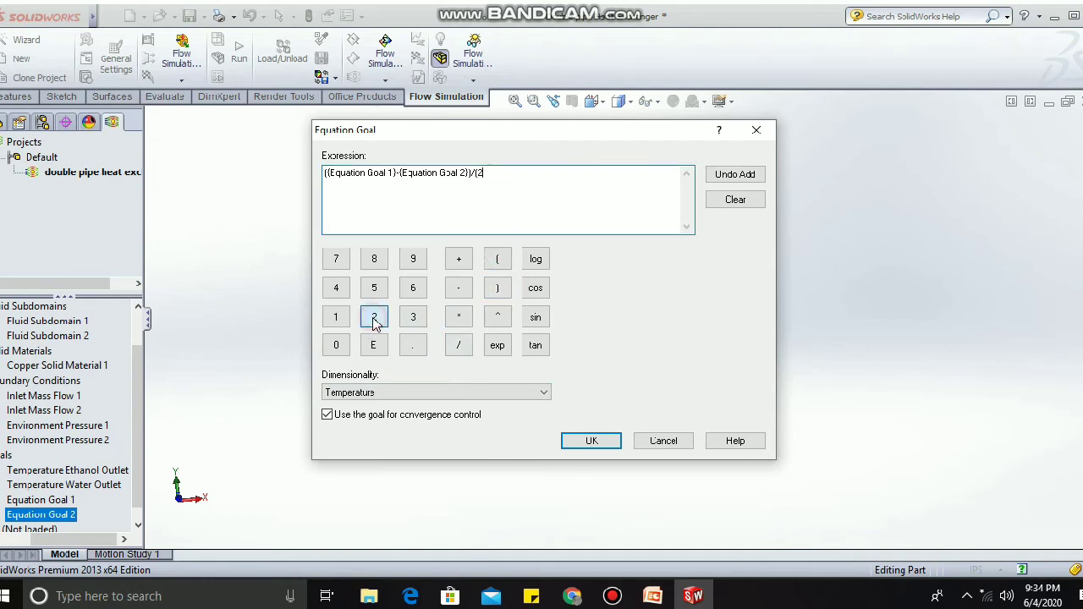
{"action": "left_click", "coordinate": [450, 320]}
{"action": "left_click", "coordinate": [535, 263]}
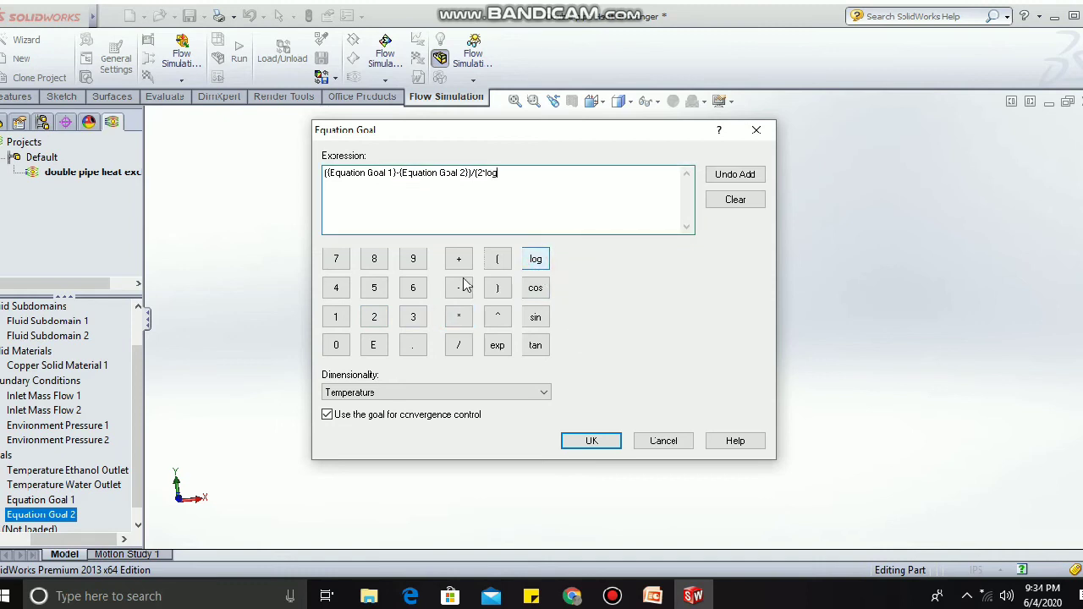
{"action": "left_click", "coordinate": [496, 260]}
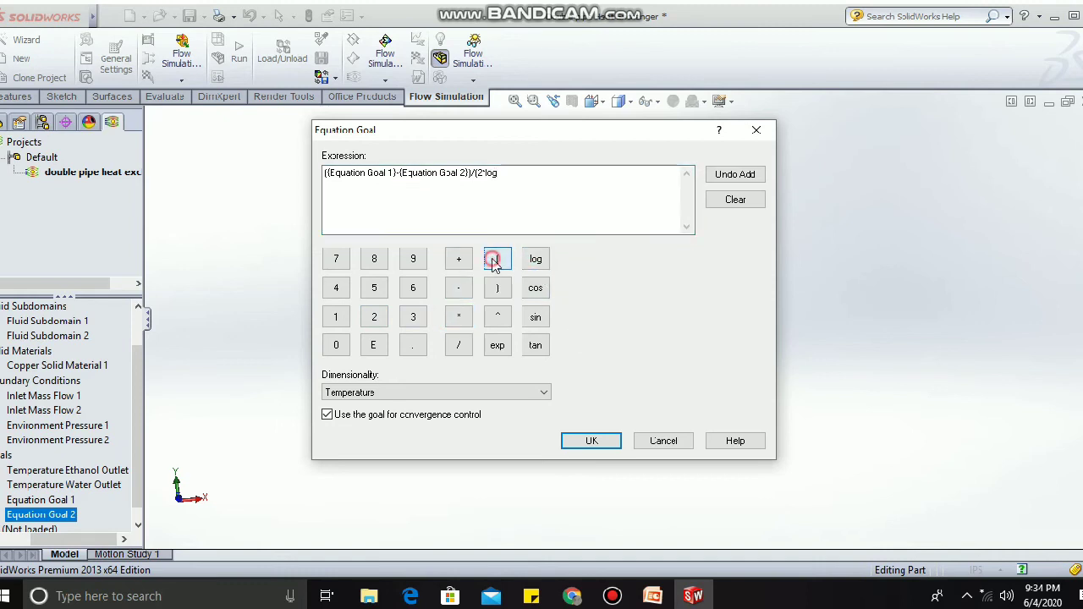
{"action": "left_click", "coordinate": [68, 500]}
{"action": "left_click", "coordinate": [459, 347]}
{"action": "left_click", "coordinate": [59, 515]}
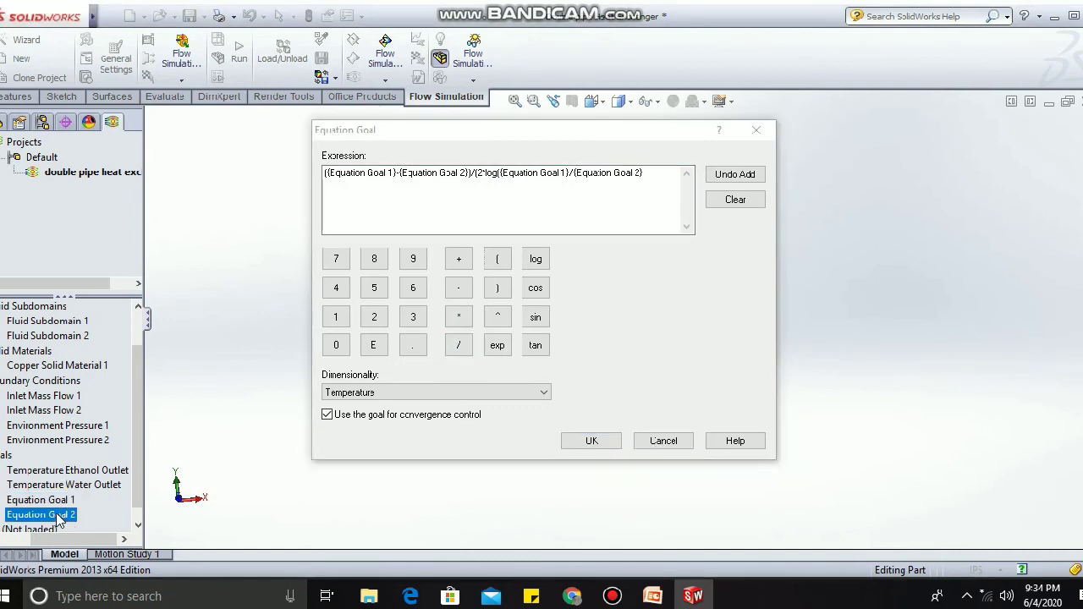
{"action": "left_click", "coordinate": [498, 289]}
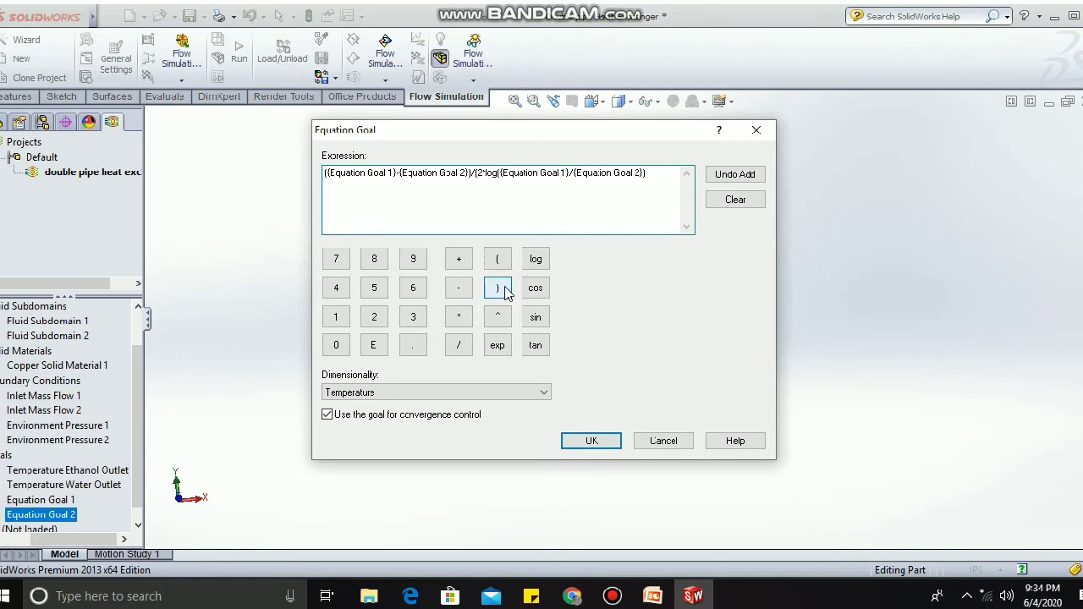
{"action": "left_click", "coordinate": [504, 289]}
{"action": "left_click", "coordinate": [606, 446]}
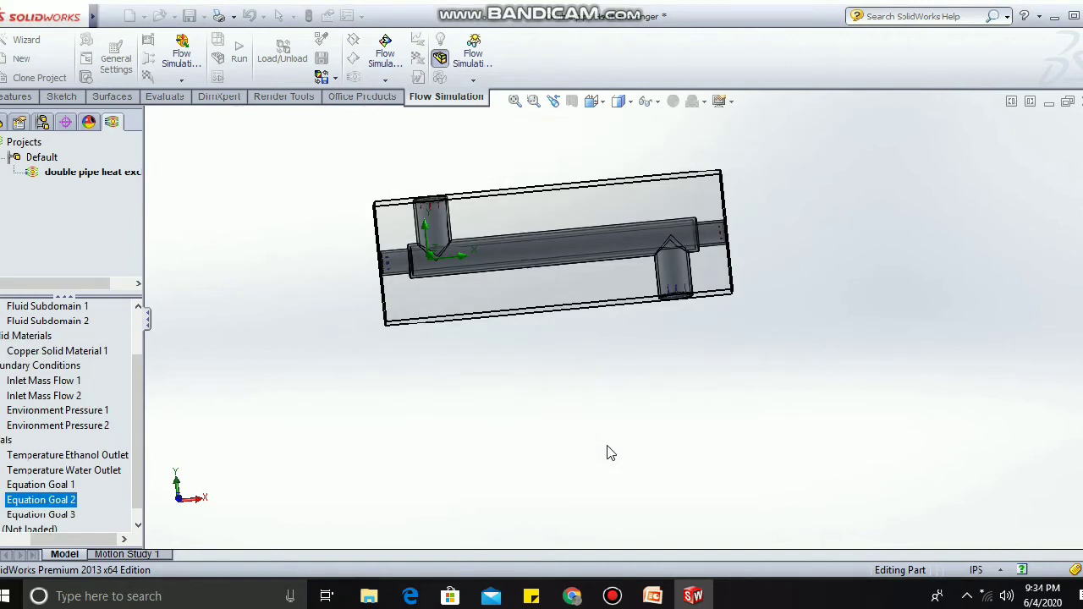
Run the flow simulation as a new calculation on this computer with 2 CPUs and results loaded on completion.
{"action": "scroll", "coordinate": [195, 482], "scroll_direction": "down", "scroll_amount": 2}
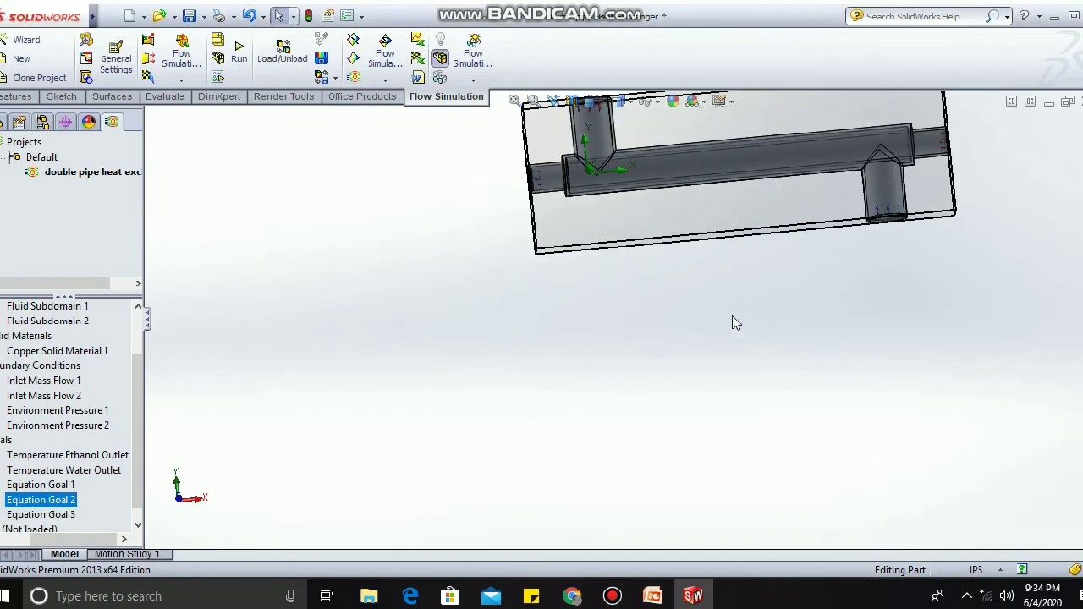
{"action": "scroll", "coordinate": [803, 295], "scroll_direction": "up", "scroll_amount": 3}
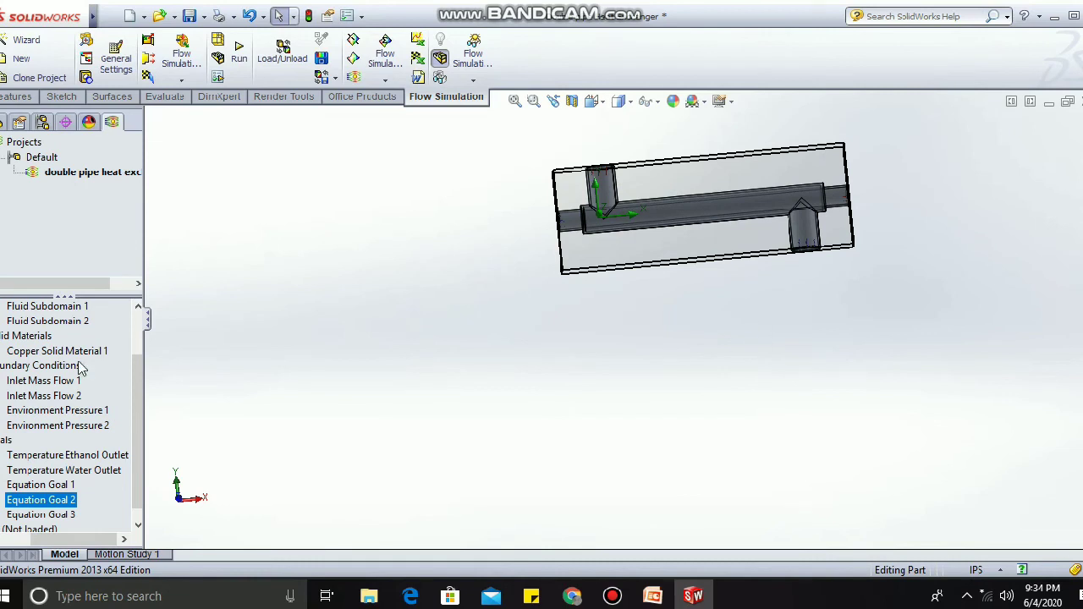
{"action": "left_click", "coordinate": [241, 61]}
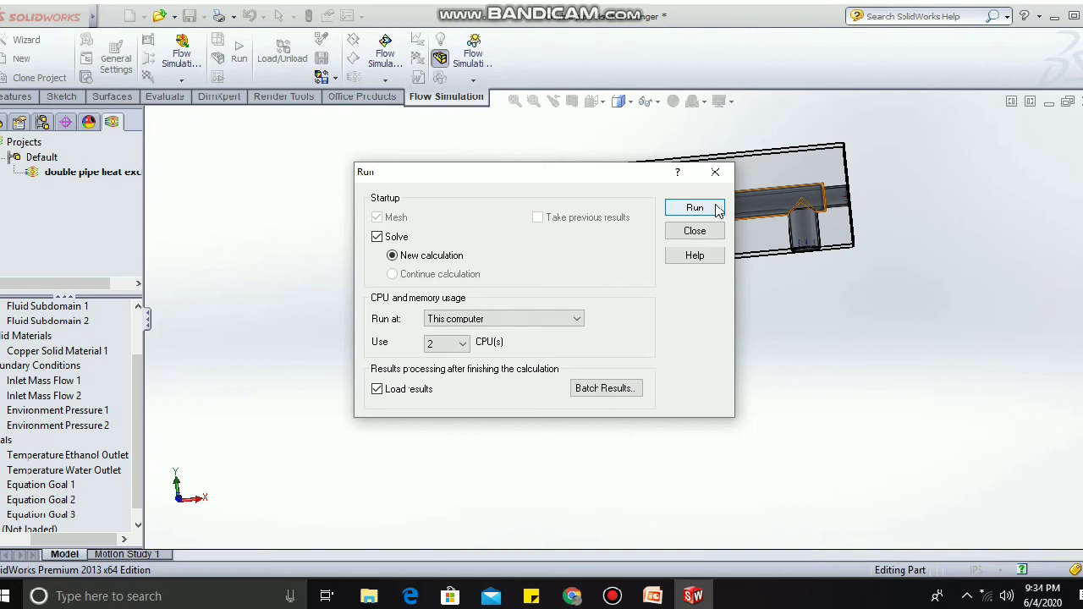
{"action": "left_click", "coordinate": [713, 210]}
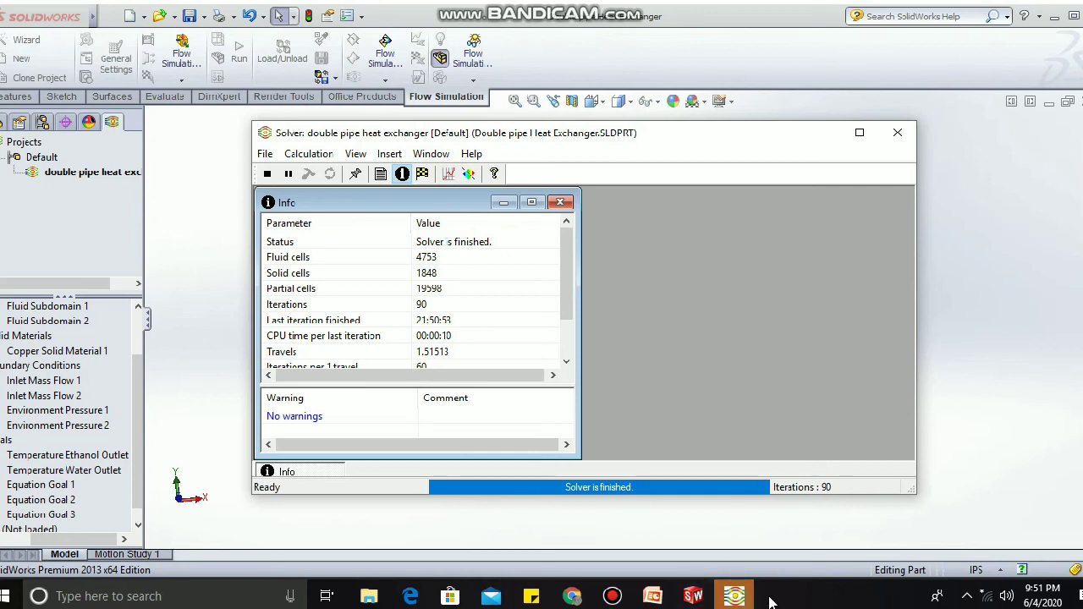
Create a goal plot of Temperature Ethanol Outlet, Temperature Water Outlet and Equation Goal 3 for the finished calculation.
{"action": "left_click", "coordinate": [449, 173]}
{"action": "left_click", "coordinate": [1018, 177]}
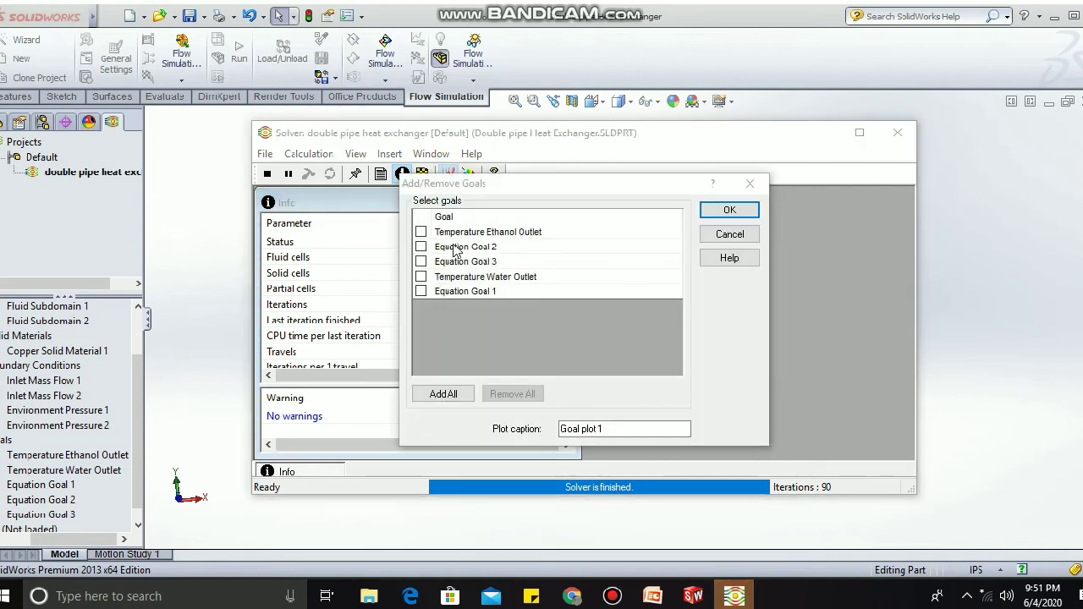
{"action": "left_click", "coordinate": [422, 232]}
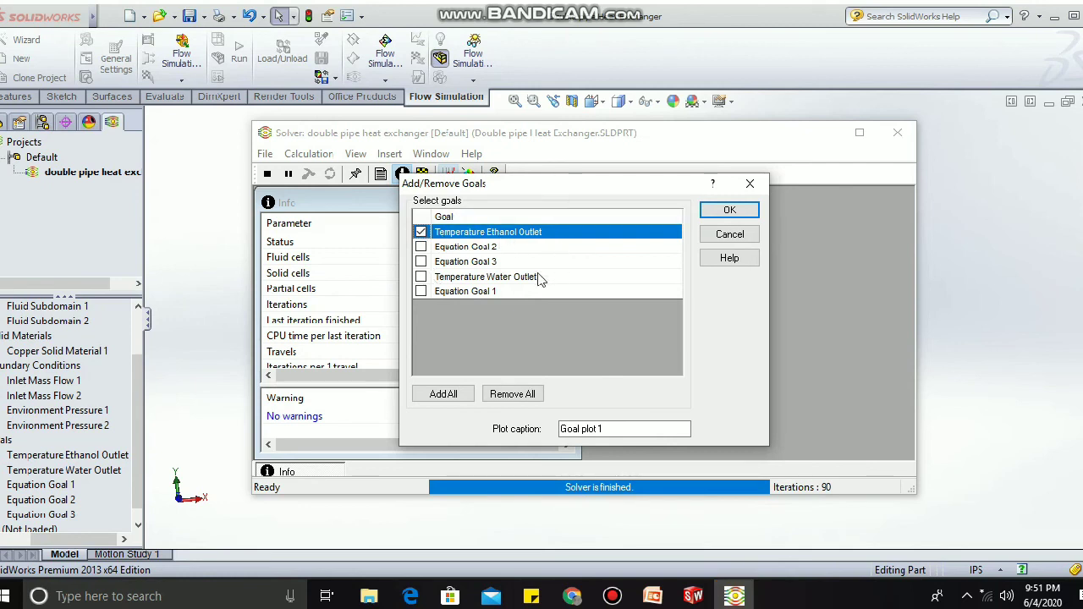
{"action": "left_click", "coordinate": [423, 278]}
{"action": "left_click", "coordinate": [421, 278]}
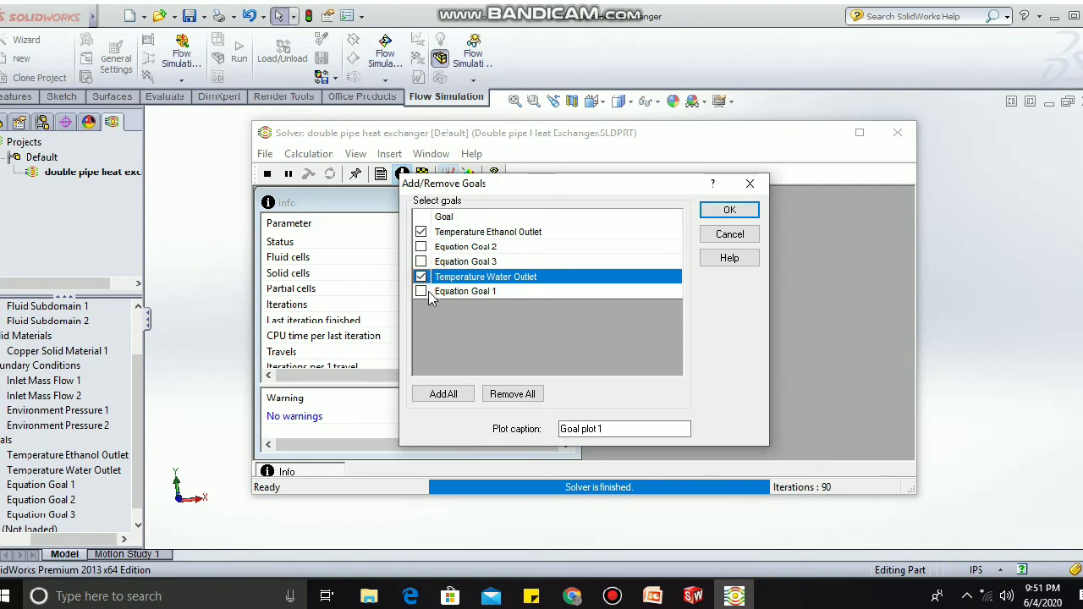
{"action": "left_click", "coordinate": [422, 262]}
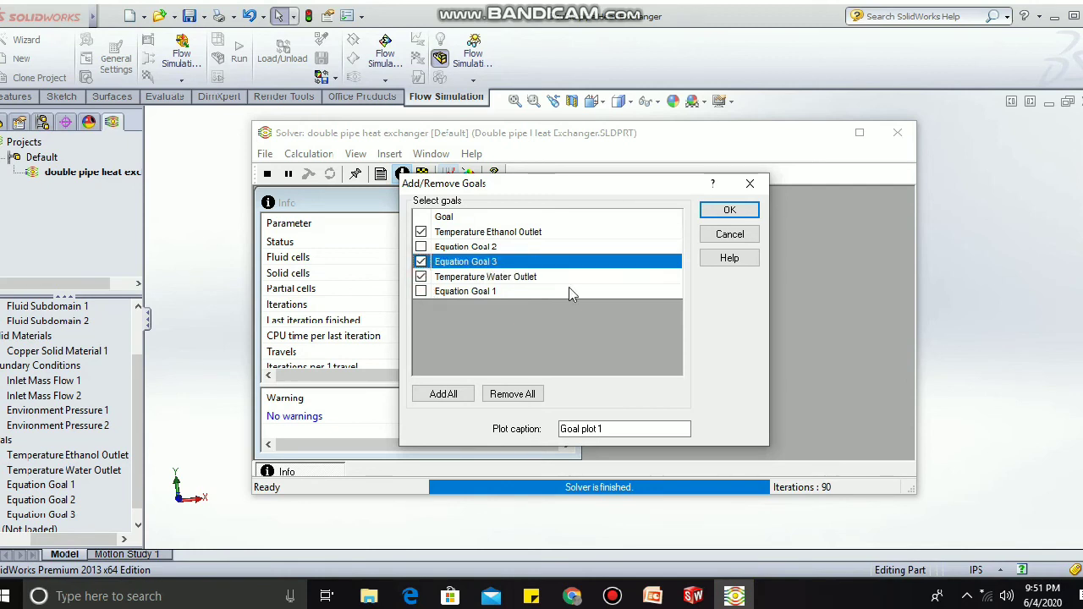
{"action": "left_click", "coordinate": [724, 208]}
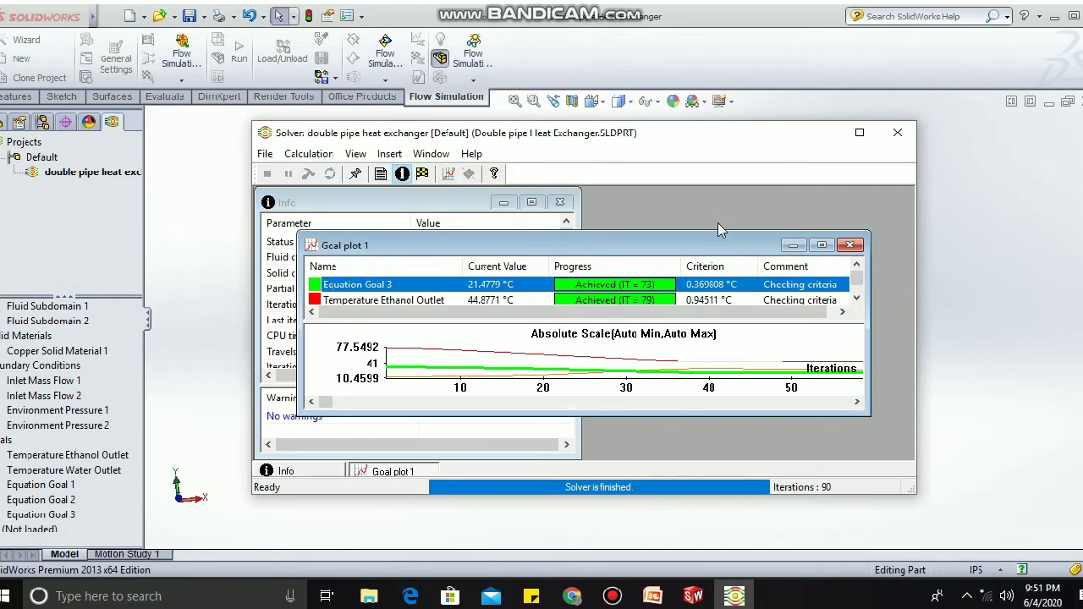
Reposition and enlarge the goal plot within the solver window to examine the goal curves over the iterations.
{"action": "left_click_drag", "start_coordinate": [709, 246], "coordinate": [709, 187]}
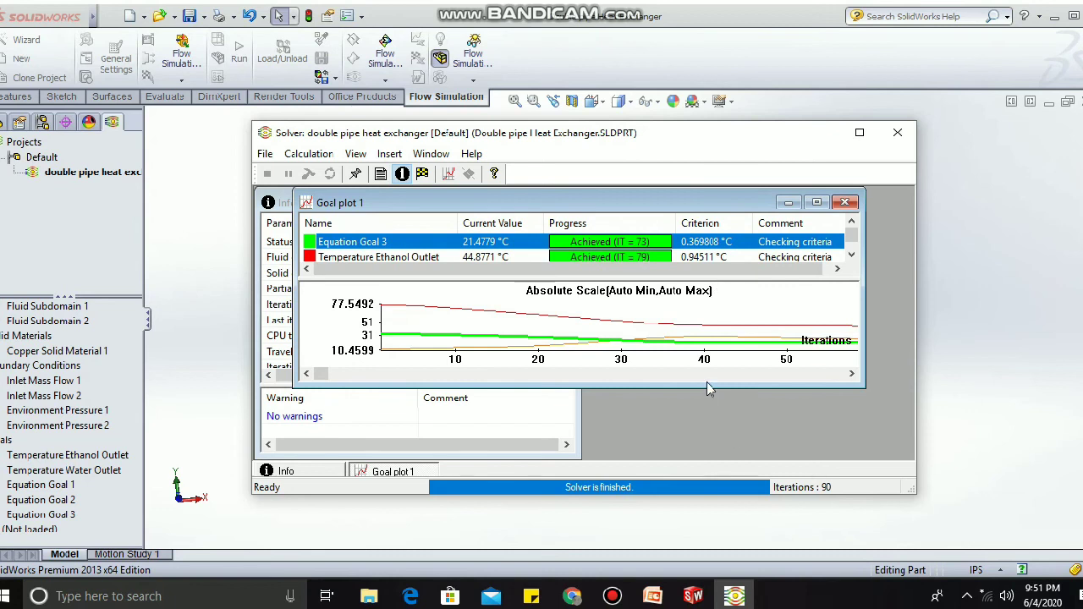
{"action": "left_click_drag", "start_coordinate": [708, 387], "coordinate": [711, 447]}
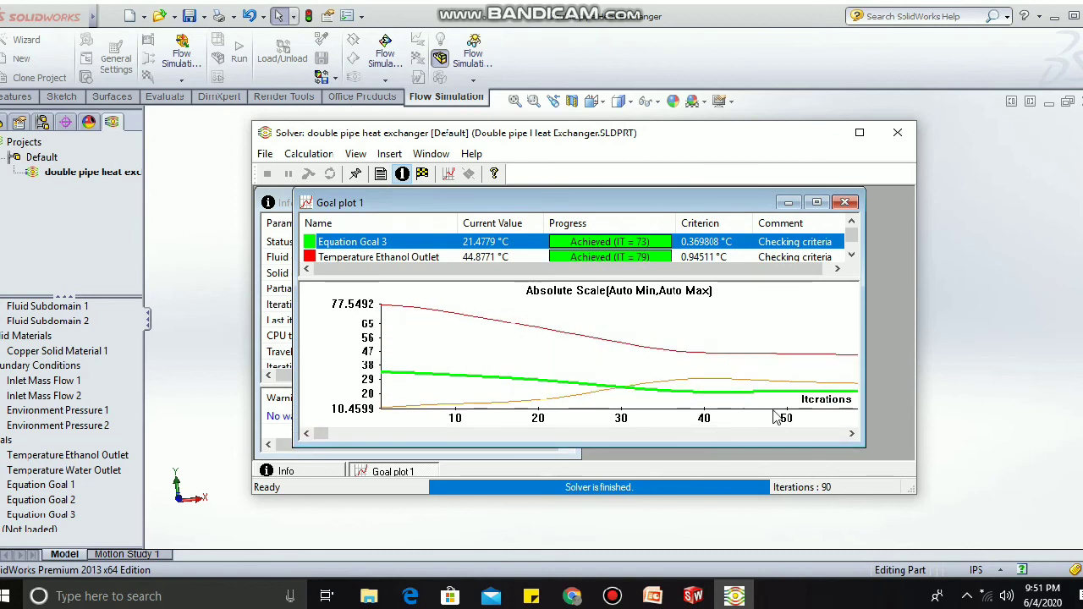
{"action": "left_click_drag", "start_coordinate": [864, 327], "coordinate": [914, 329]}
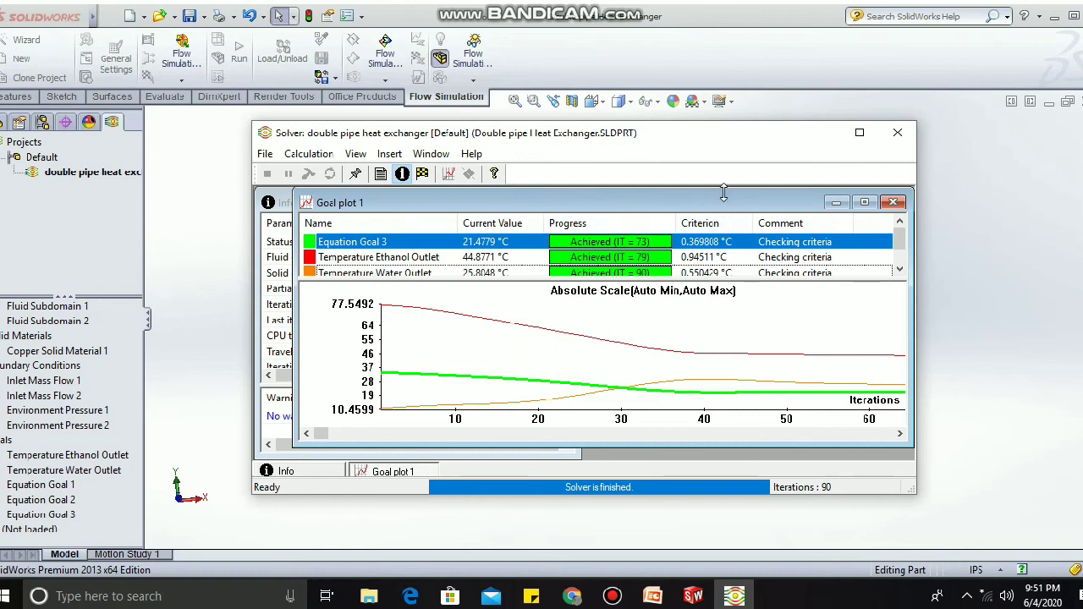
{"action": "left_click_drag", "start_coordinate": [709, 204], "coordinate": [659, 202]}
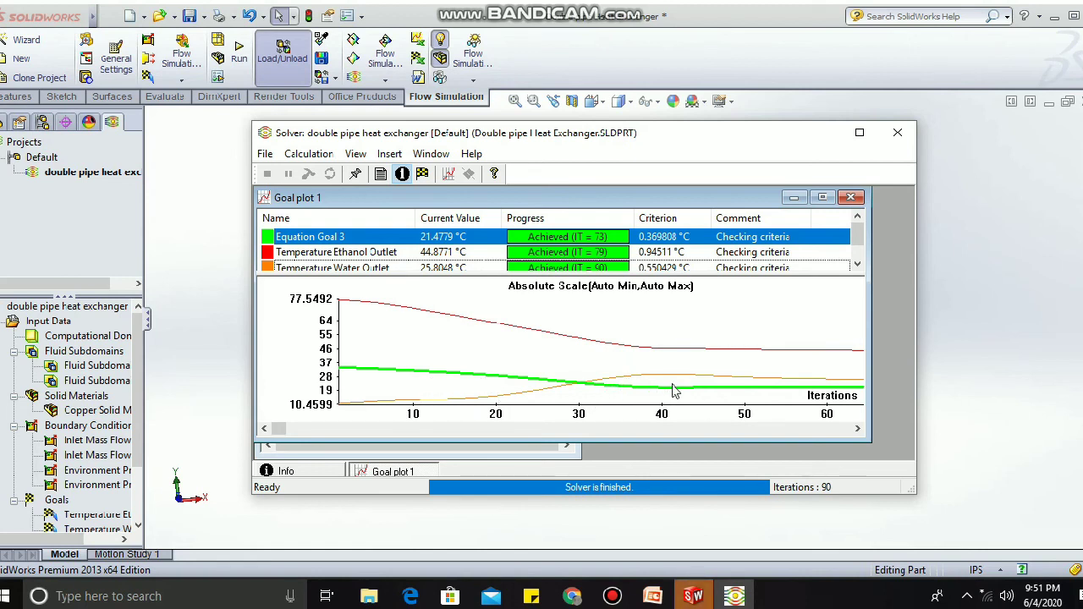
{"action": "left_click_drag", "start_coordinate": [865, 315], "coordinate": [914, 320]}
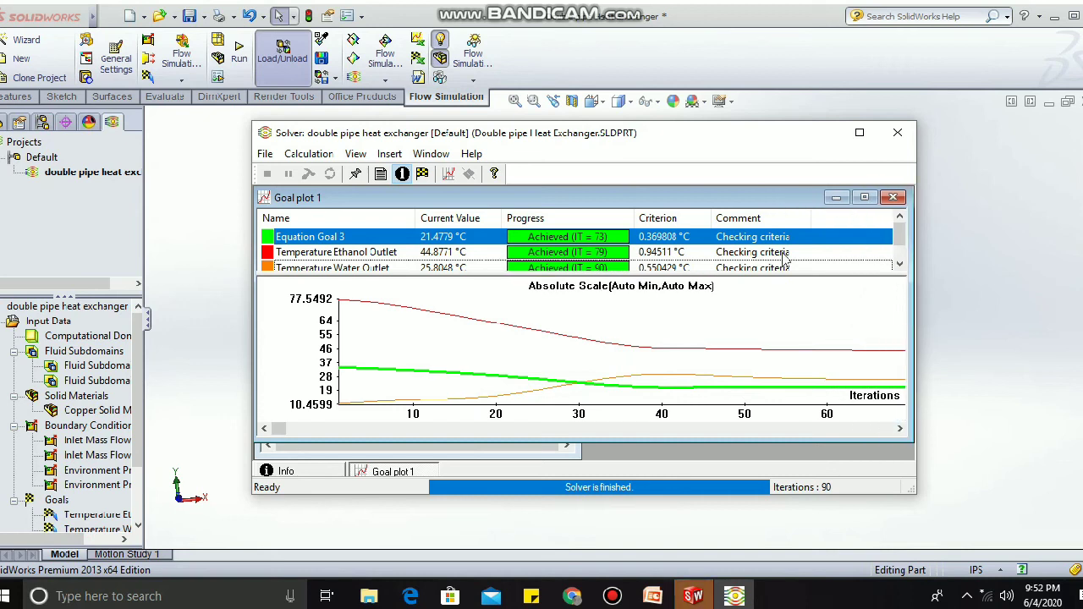
Check the current values of all plotted goals, and close the goal plot and the solver.
{"action": "mouse_move", "coordinate": [273, 430]}
{"action": "left_mouse_down"}
{"action": "mouse_move", "coordinate": [505, 462]}
{"action": "mouse_move", "coordinate": [278, 432]}
{"action": "left_mouse_up"}
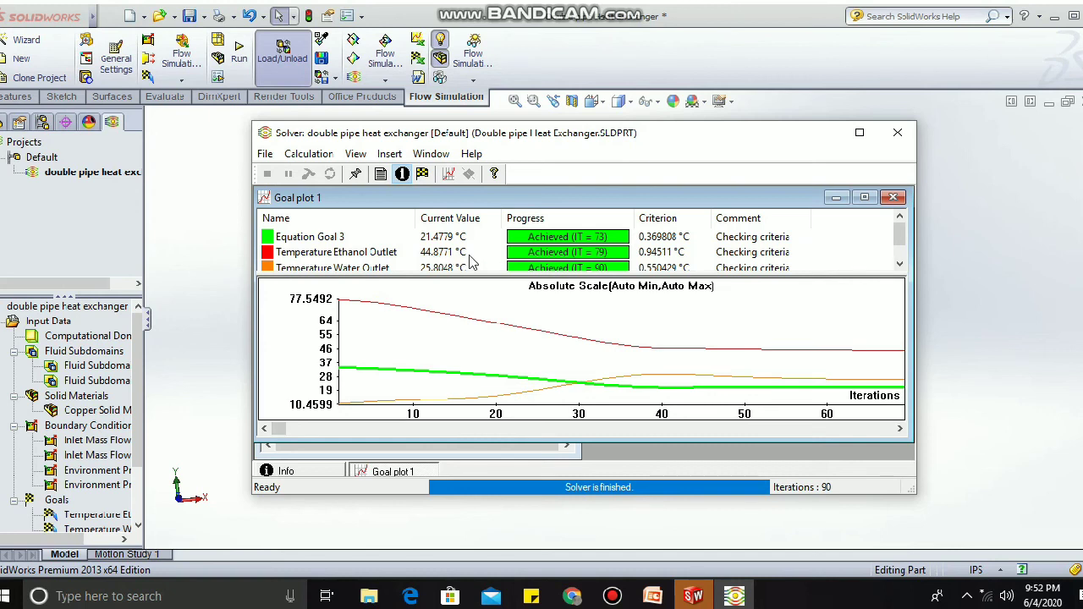
{"action": "left_click", "coordinate": [897, 237]}
{"action": "left_click_drag", "start_coordinate": [897, 233], "coordinate": [899, 252]}
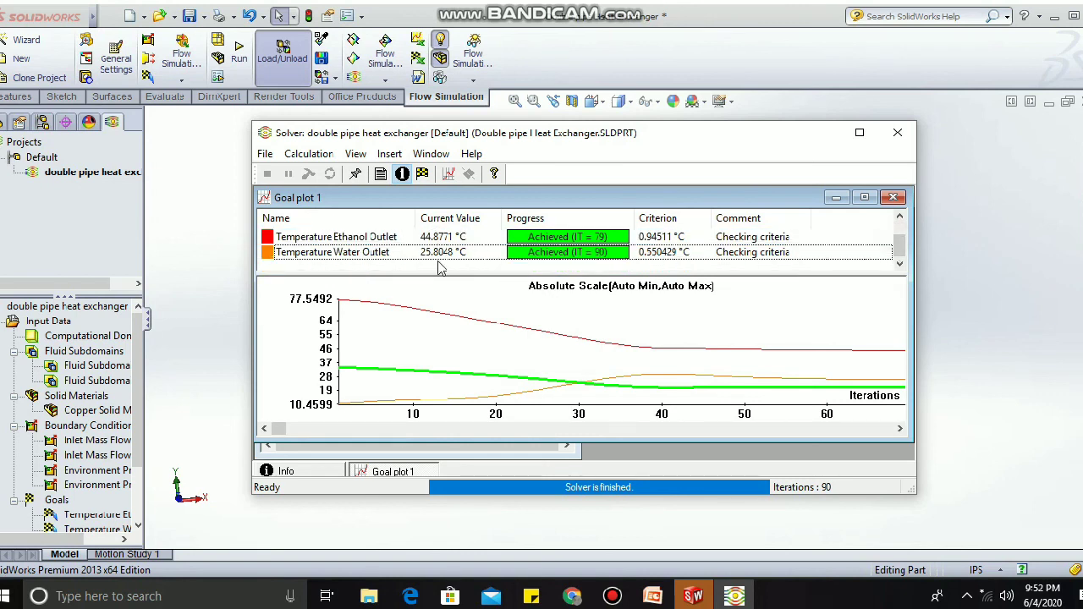
{"action": "left_click", "coordinate": [894, 199]}
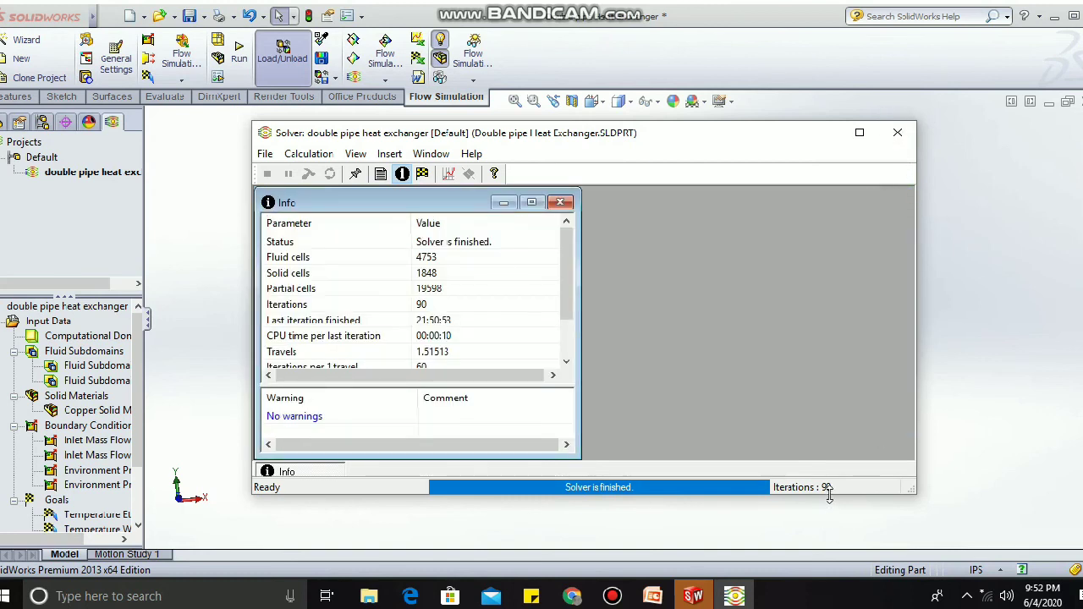
{"action": "left_click", "coordinate": [900, 133]}
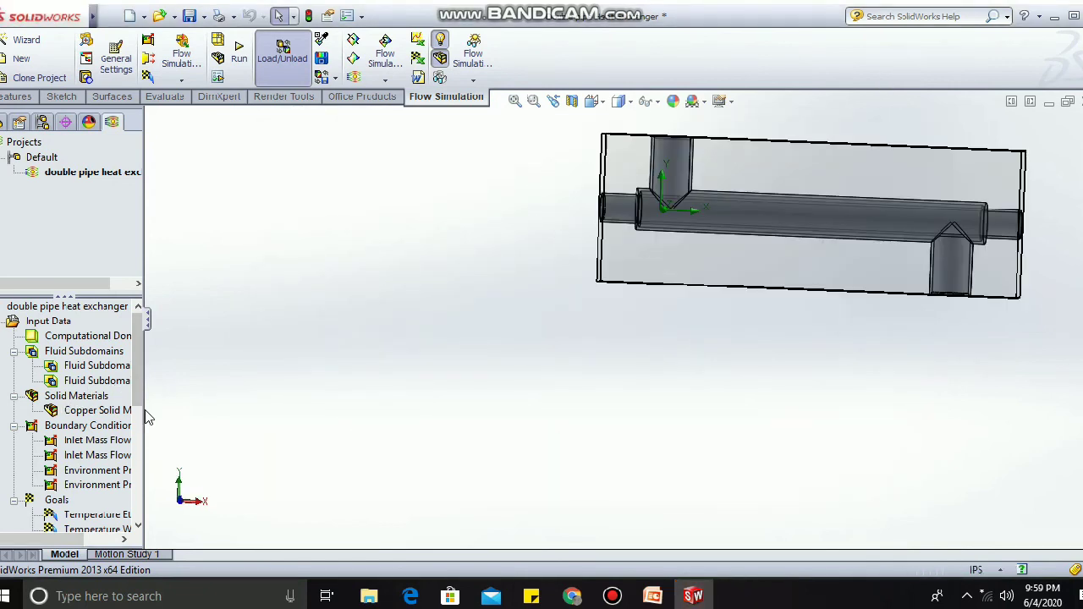
Insert a cut plot on the Front Plane showing Temperature (Fluid) contours.
{"action": "scroll", "coordinate": [145, 415], "scroll_direction": "down", "scroll_amount": 2}
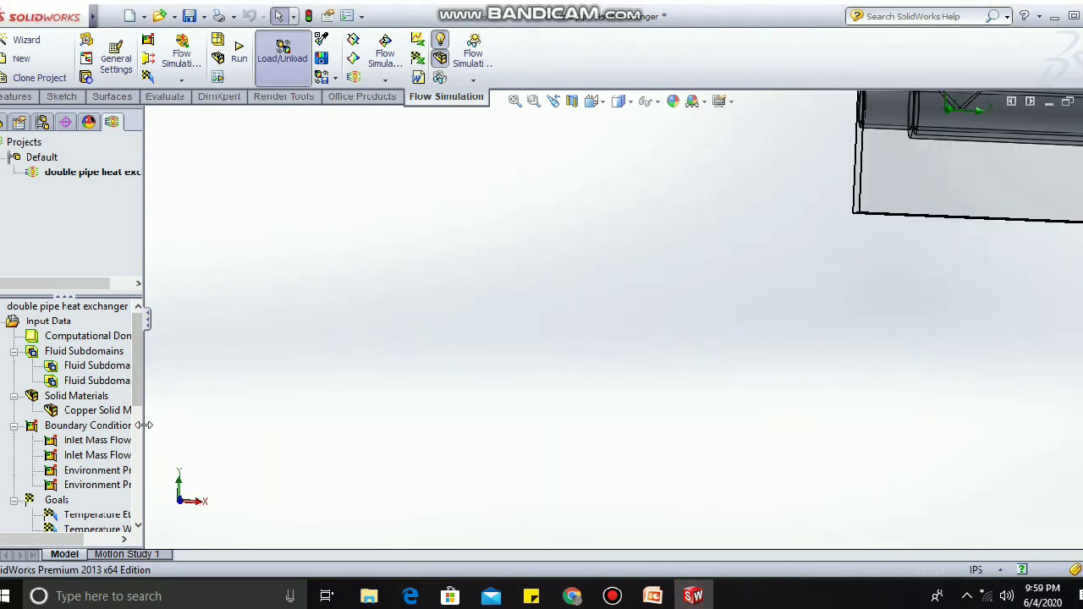
{"action": "scroll", "coordinate": [952, 240], "scroll_direction": "up", "scroll_amount": 5}
{"action": "left_click_drag", "start_coordinate": [135, 350], "coordinate": [138, 508]}
{"action": "right_click", "coordinate": [83, 356]}
{"action": "left_click", "coordinate": [127, 367]}
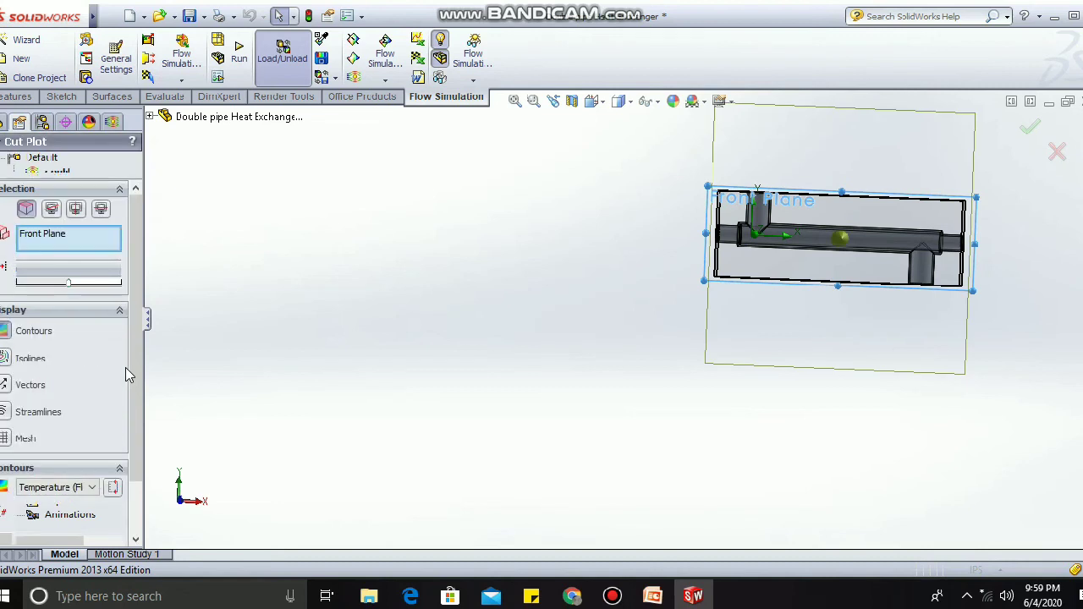
{"action": "left_click", "coordinate": [93, 488]}
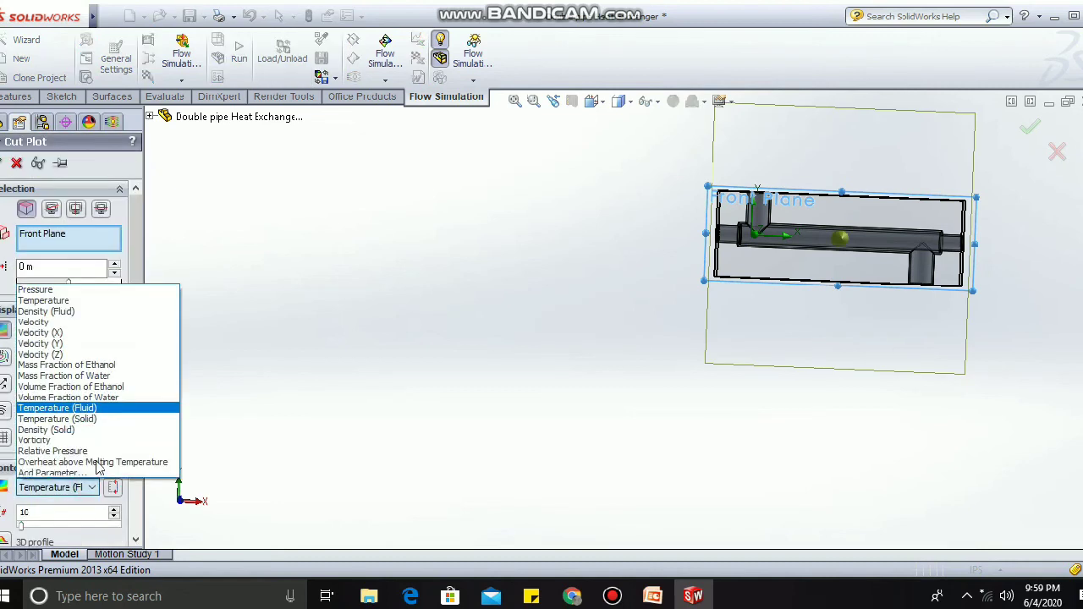
{"action": "left_click", "coordinate": [94, 409]}
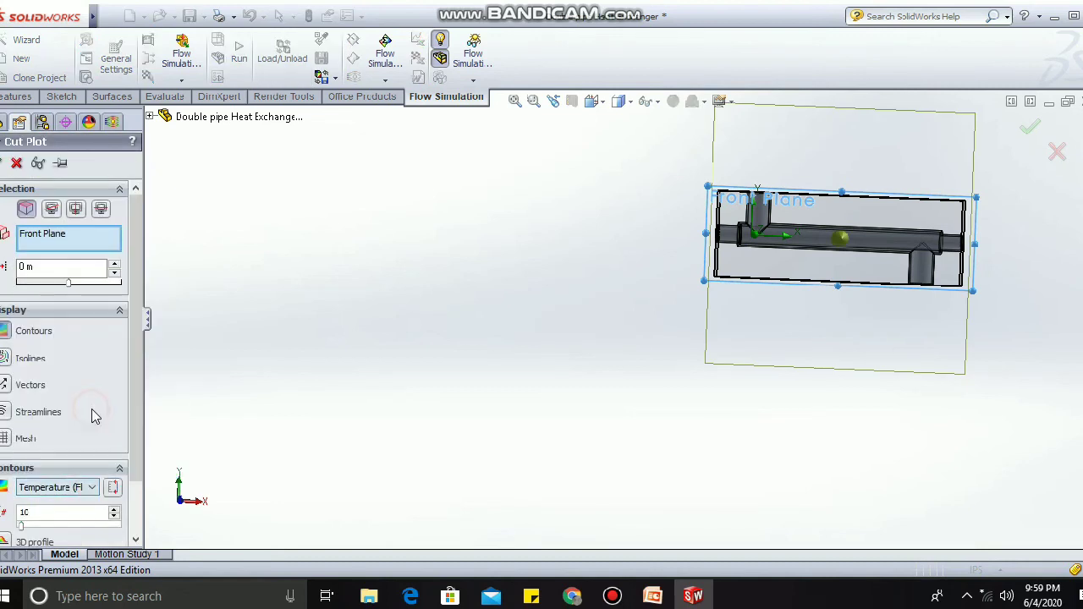
{"action": "left_click", "coordinate": [2, 164]}
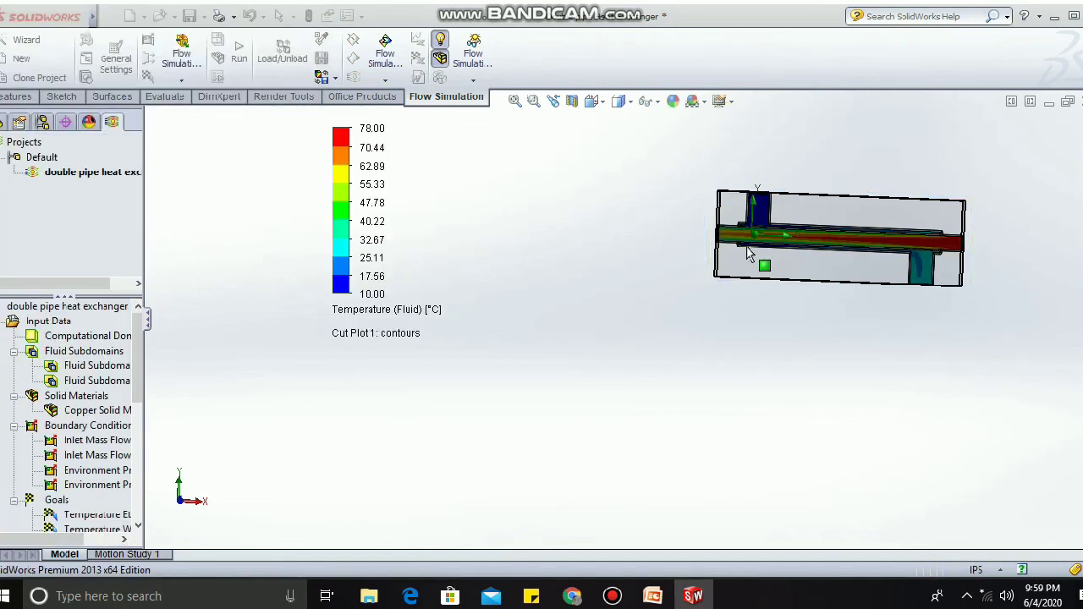
Examine the fluid temperature contours along both pipes against the color legend, shifting the legend slightly.
{"action": "scroll", "coordinate": [967, 300], "scroll_direction": "up", "scroll_amount": 2}
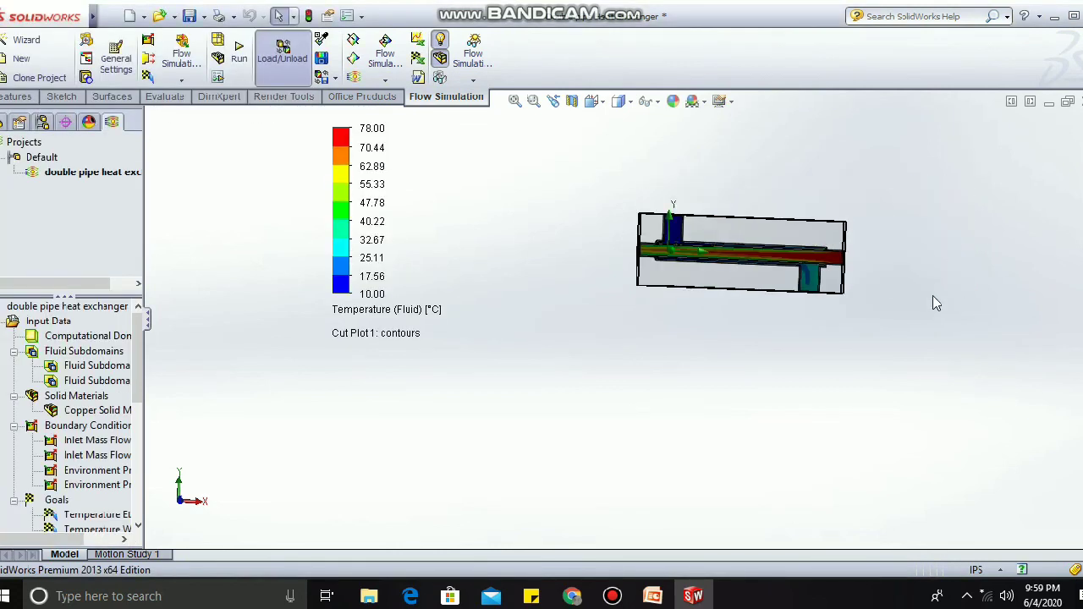
{"action": "scroll", "coordinate": [933, 296], "scroll_direction": "down", "scroll_amount": 4}
{"action": "scroll", "coordinate": [507, 264], "scroll_direction": "up", "scroll_amount": 1}
{"action": "scroll", "coordinate": [507, 270], "scroll_direction": "down", "scroll_amount": 3}
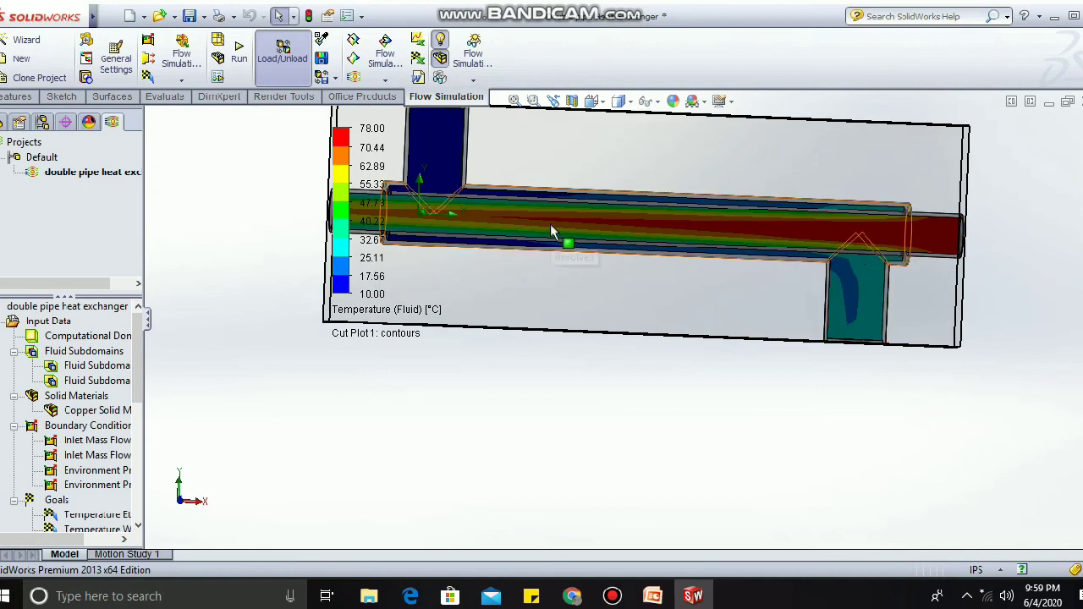
{"action": "scroll", "coordinate": [551, 235], "scroll_direction": "up", "scroll_amount": 2}
{"action": "scroll", "coordinate": [551, 235], "scroll_direction": "down", "scroll_amount": 1}
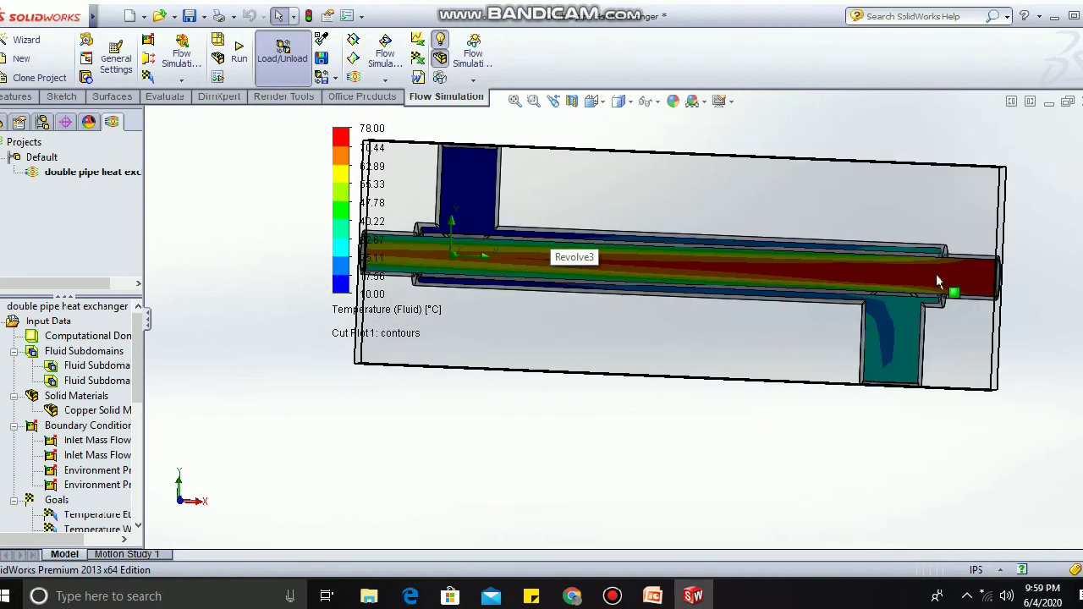
{"action": "left_click_drag", "start_coordinate": [354, 161], "coordinate": [393, 201]}
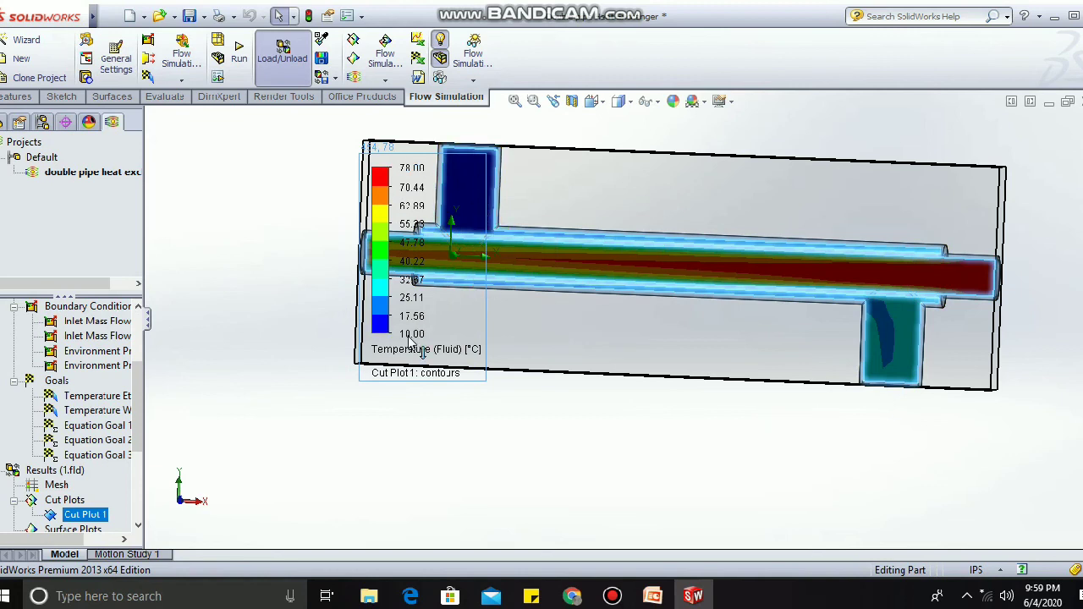
{"action": "left_click", "coordinate": [838, 441]}
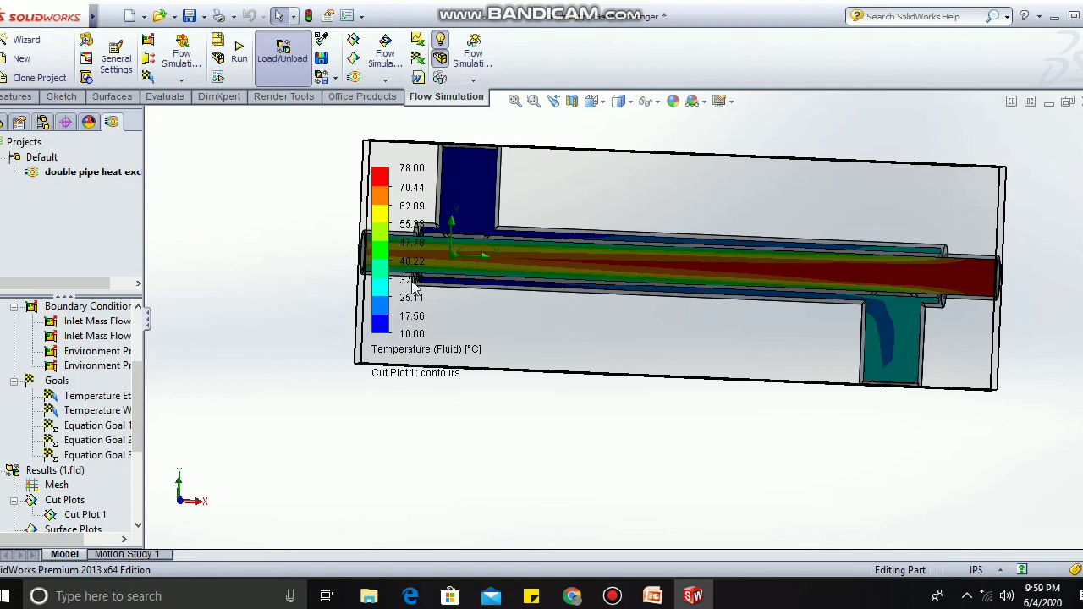
{"action": "middle_click_drag", "start_coordinate": [567, 390], "coordinate": [562, 337]}
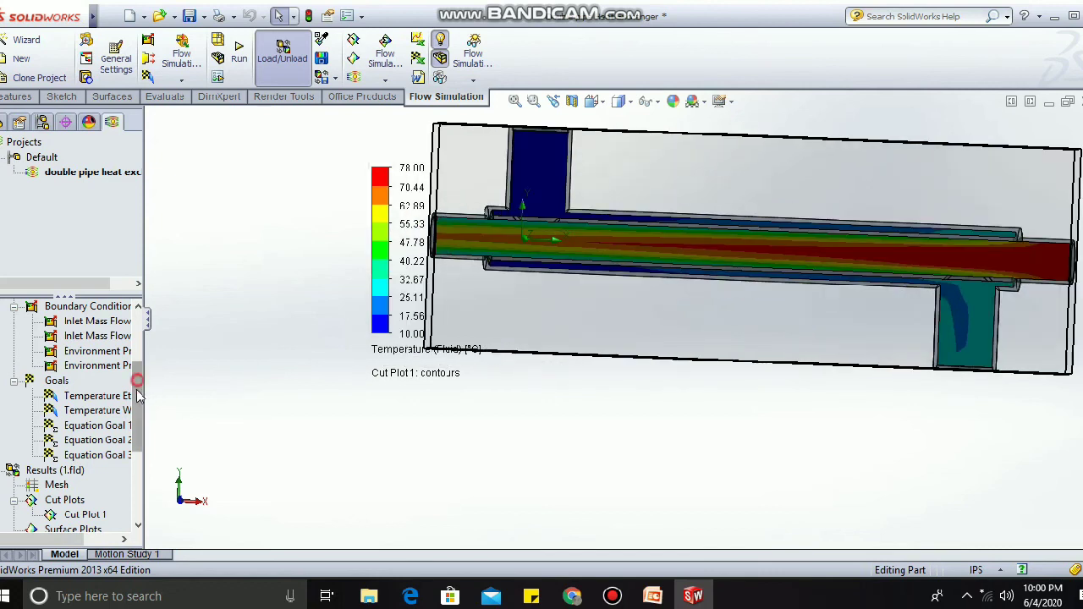
Start flow trajectories with 90 points from the LID2 face at the hot inlet of the inner pipe.
{"action": "scroll", "coordinate": [136, 389], "scroll_direction": "down", "scroll_amount": 4}
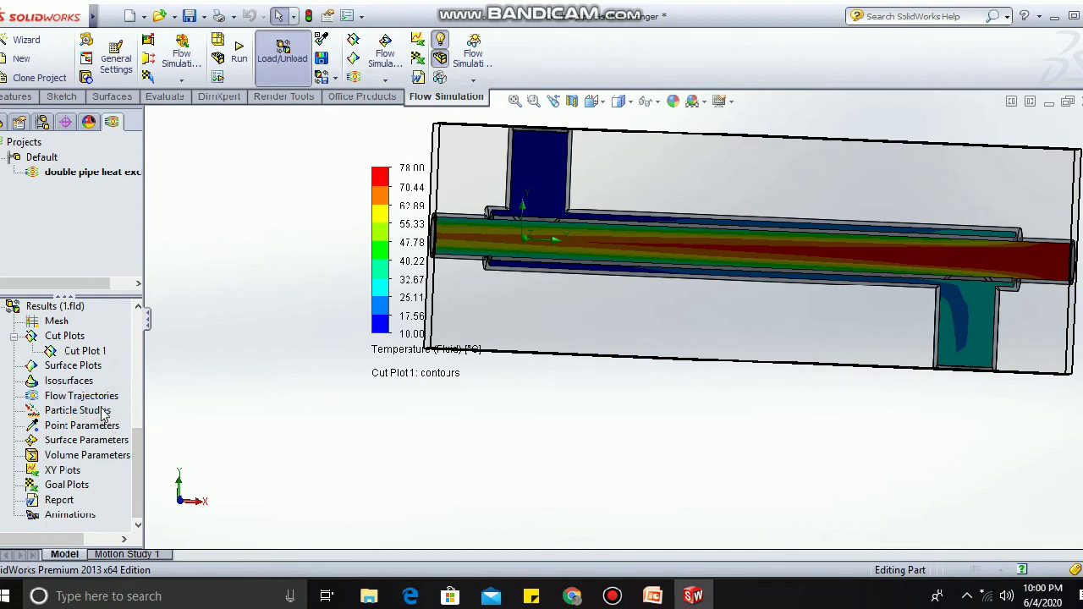
{"action": "double_click", "coordinate": [104, 413]}
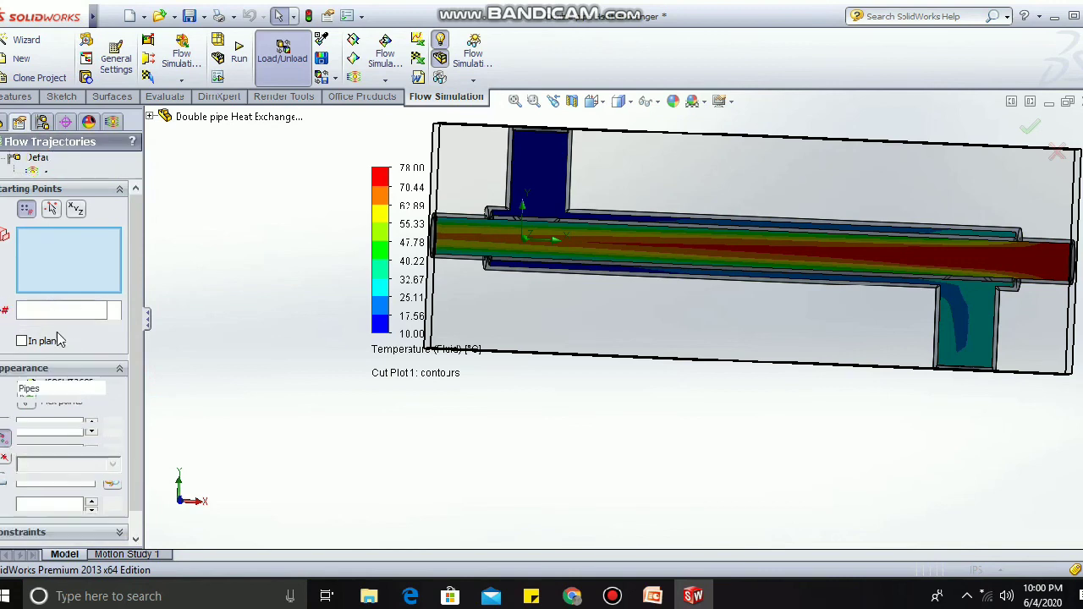
{"action": "double_click", "coordinate": [51, 309]}
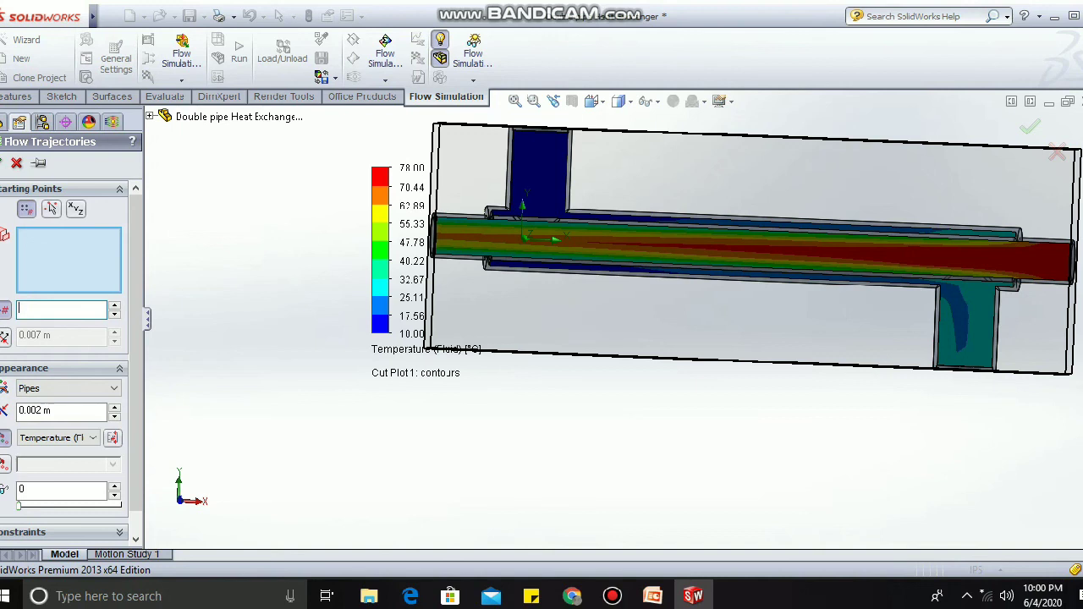
{"action": "middle_click_drag", "start_coordinate": [1012, 292], "coordinate": [858, 300]}
{"action": "right_click", "coordinate": [796, 308]}
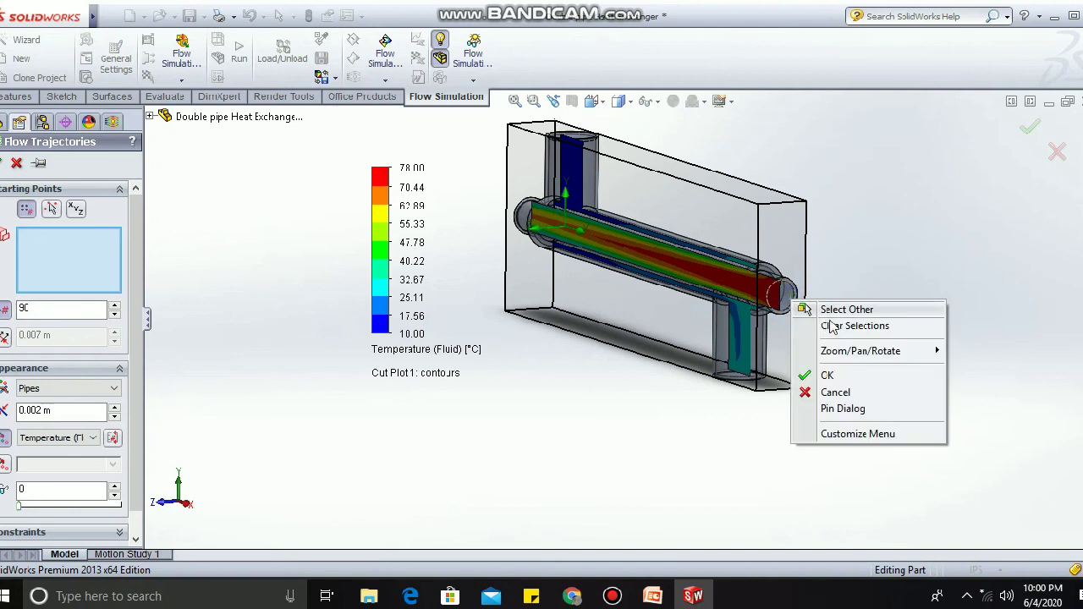
{"action": "left_click", "coordinate": [831, 309]}
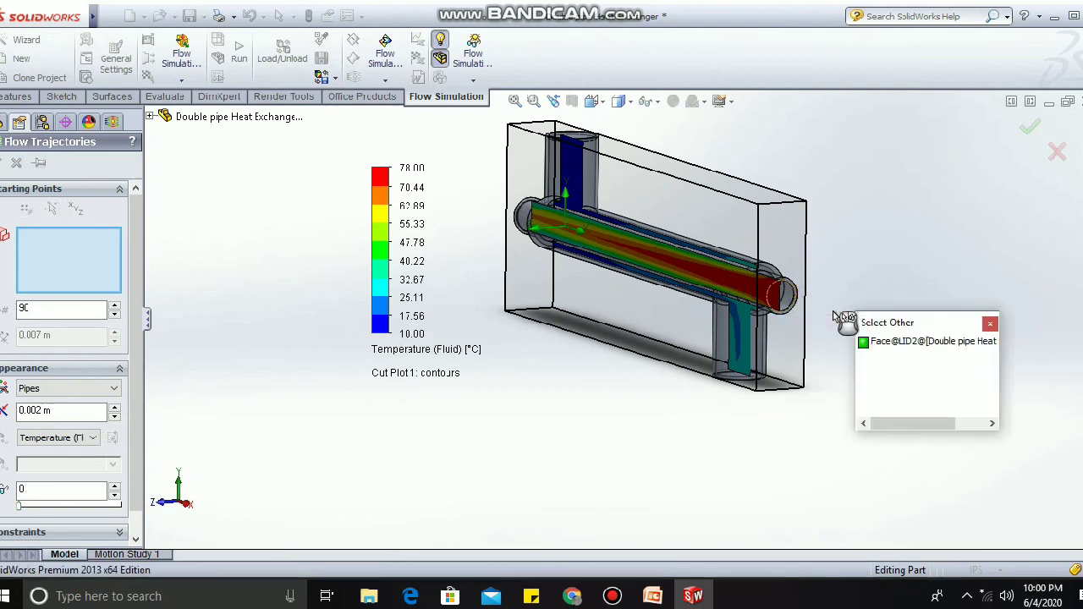
{"action": "left_click", "coordinate": [915, 341]}
{"action": "left_click", "coordinate": [745, 341]}
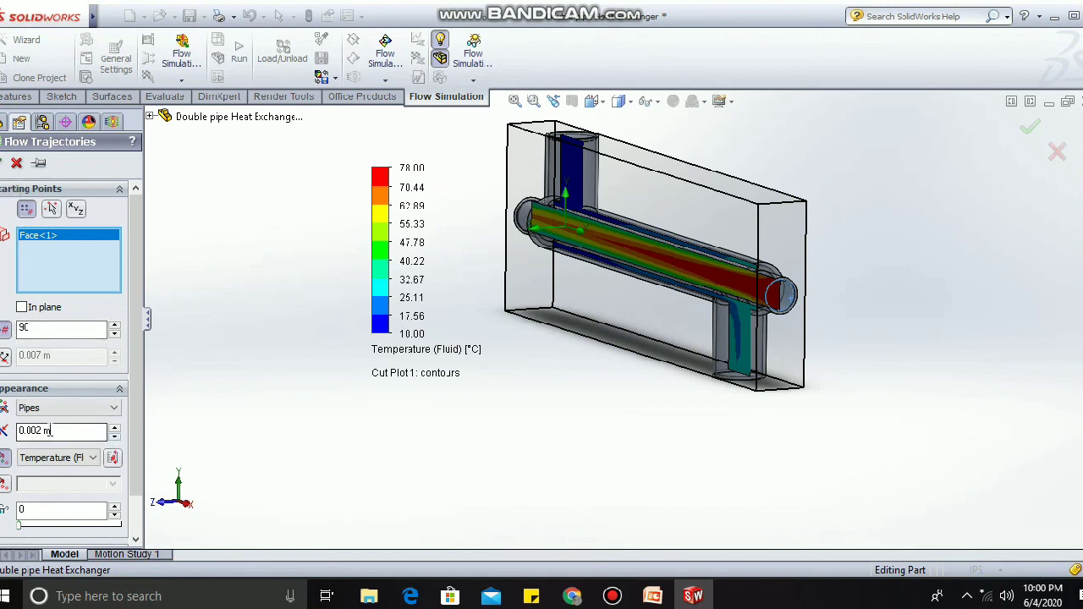
Display the trajectories as arrows with an adjusted size, colored by fluid temperature, and create the plot.
{"action": "left_click", "coordinate": [74, 411]}
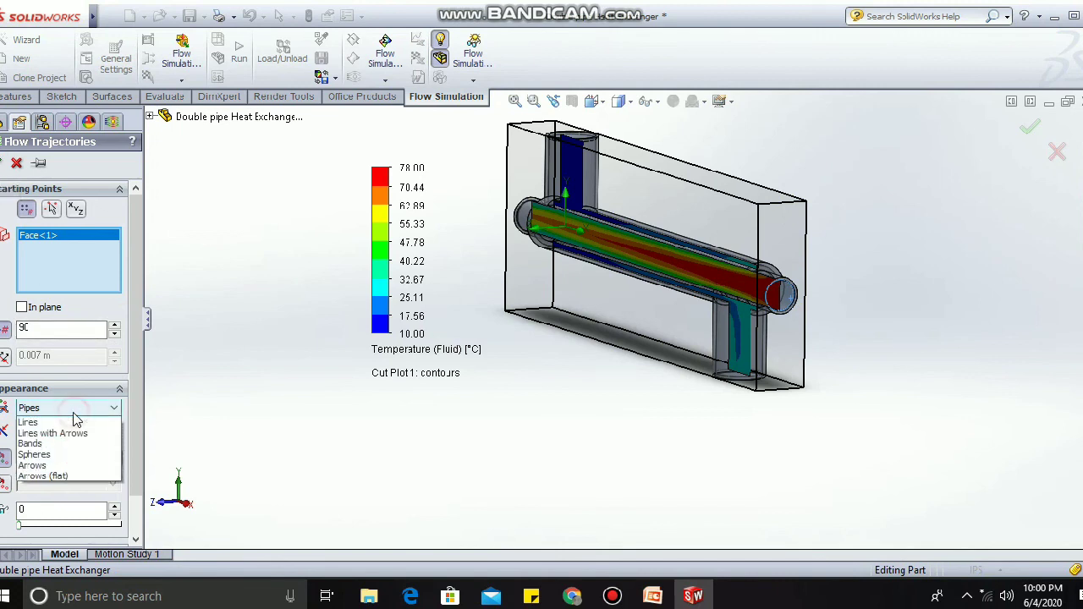
{"action": "left_click", "coordinate": [83, 467]}
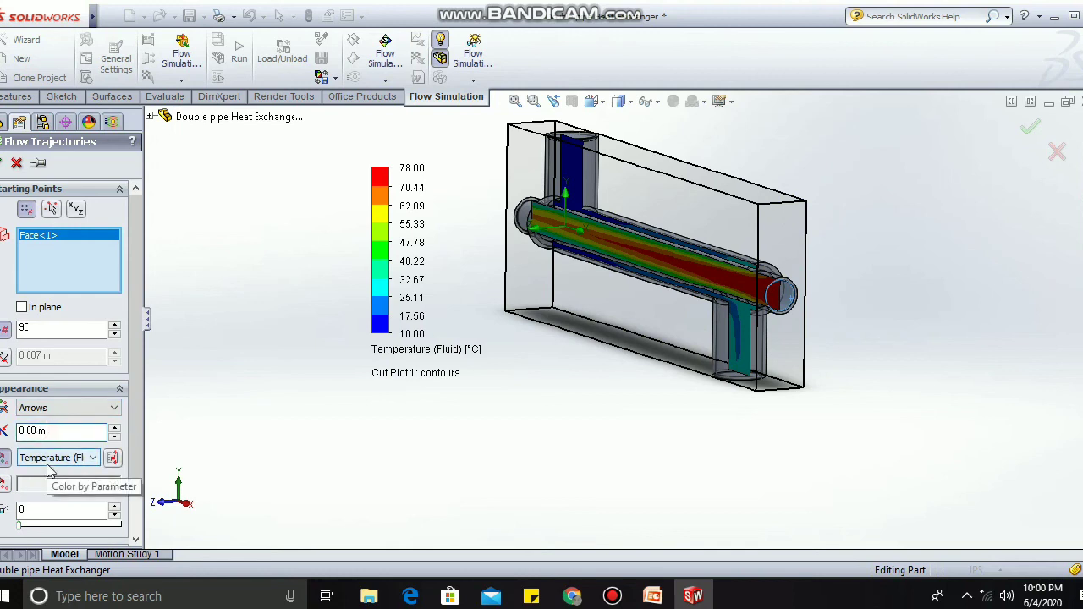
{"action": "left_click", "coordinate": [2, 165]}
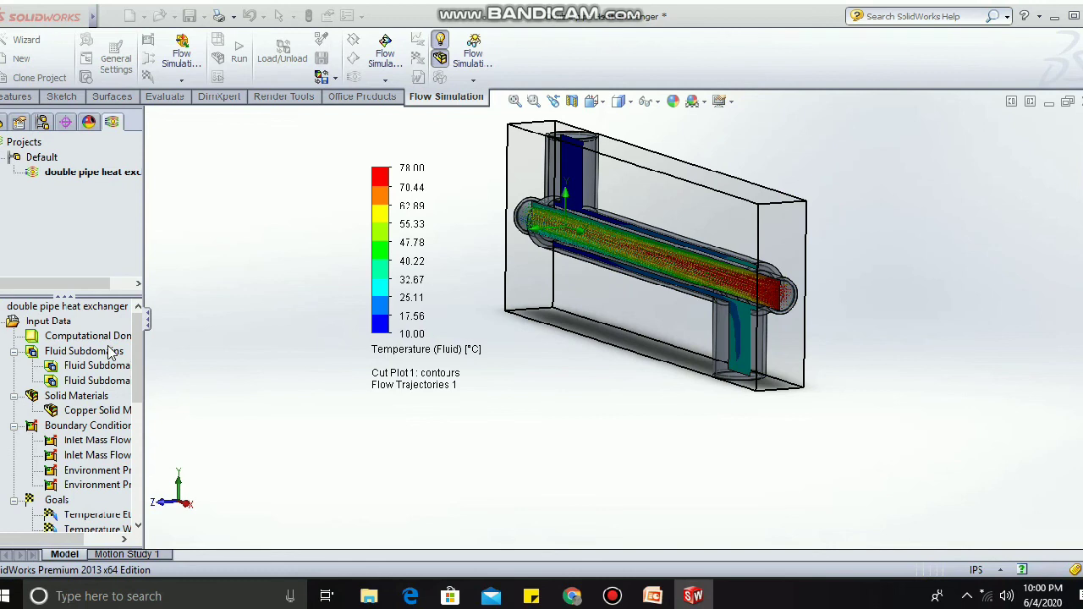
Start a second set of flow trajectories with 90 points from the LID3 face at the cold inlet of the outer pipe.
{"action": "left_click_drag", "start_coordinate": [136, 365], "coordinate": [144, 513]}
{"action": "left_click", "coordinate": [13, 396]}
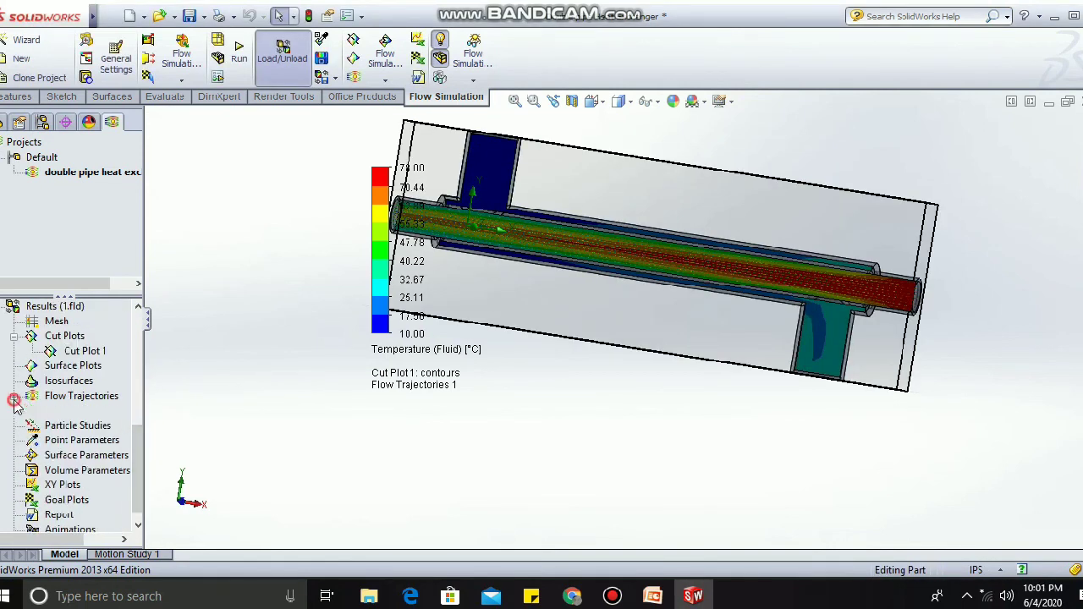
{"action": "right_click", "coordinate": [59, 394]}
{"action": "left_click", "coordinate": [103, 404]}
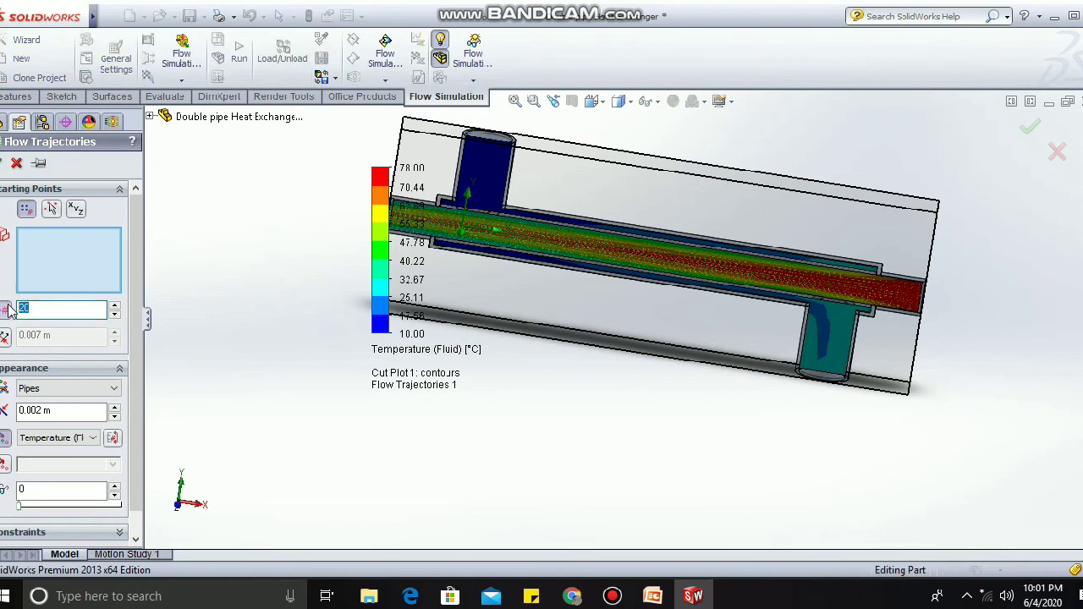
{"action": "type", "text": "9"}
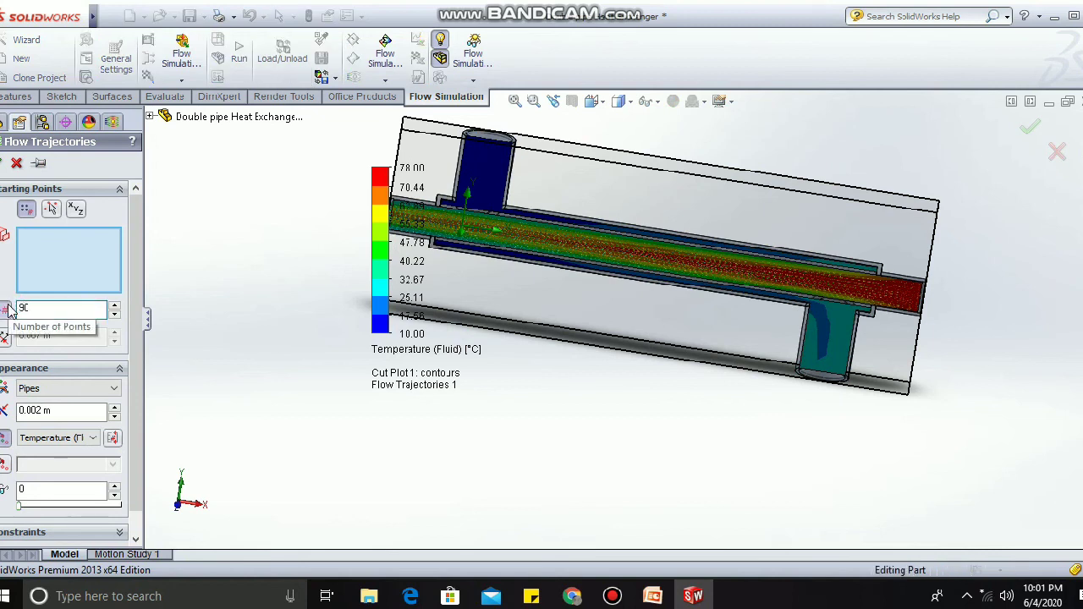
{"action": "middle_click_drag", "start_coordinate": [252, 241], "coordinate": [279, 233]}
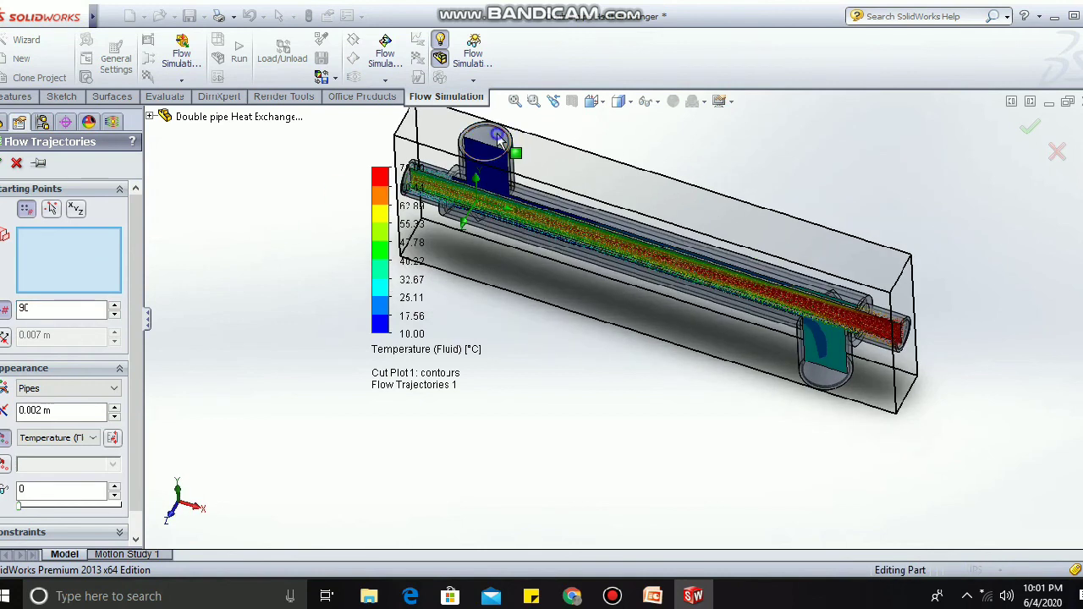
{"action": "right_click", "coordinate": [499, 142]}
{"action": "left_click", "coordinate": [529, 145]}
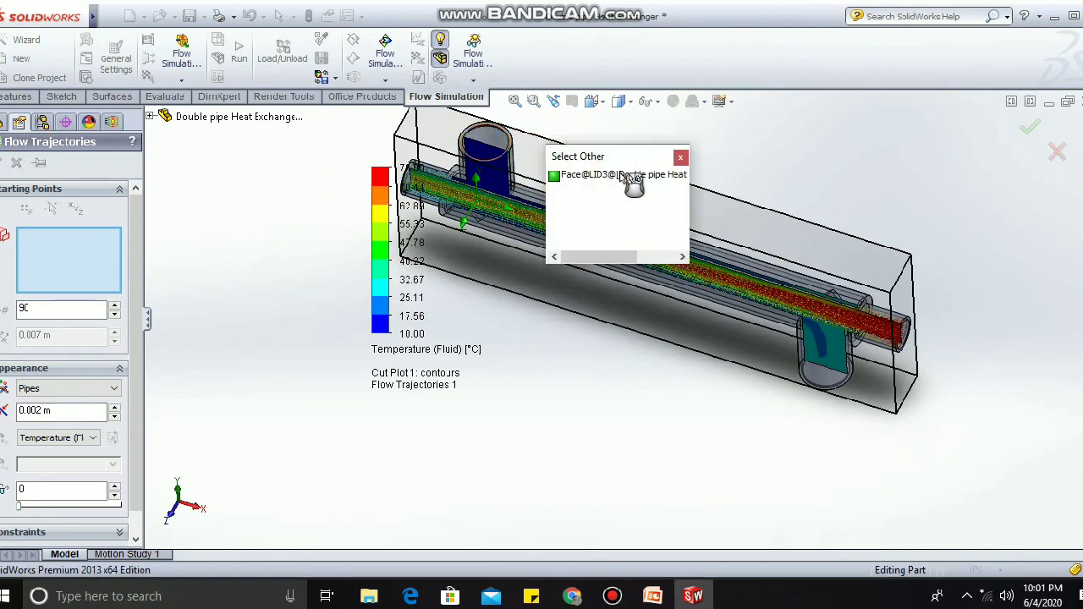
{"action": "left_click", "coordinate": [619, 181]}
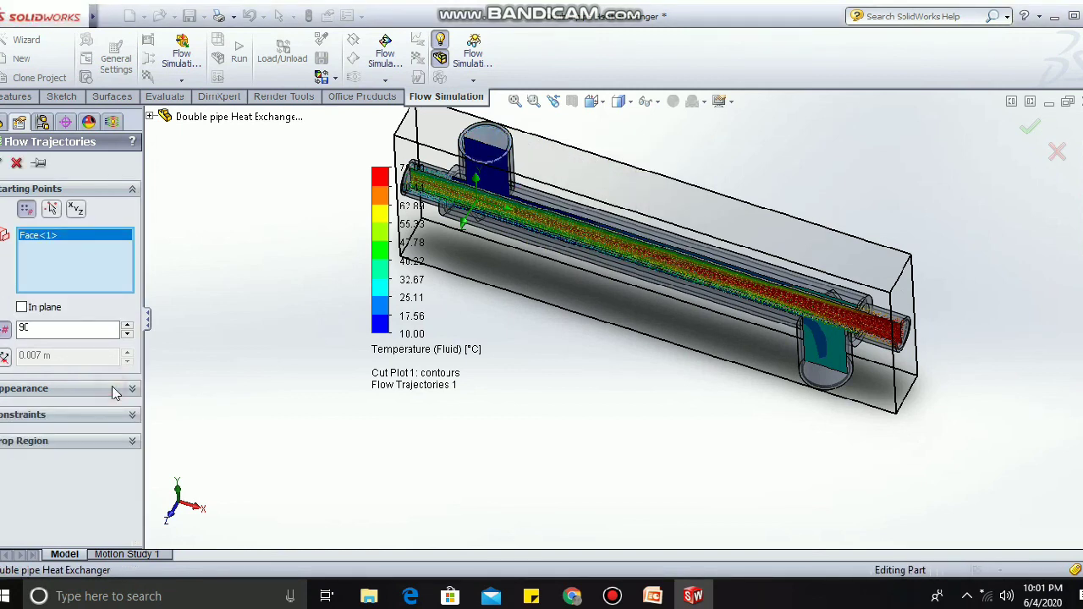
Display the second set of trajectories as arrows about 0.0011 m in size and create the plot.
{"action": "left_click", "coordinate": [108, 389]}
{"action": "left_click", "coordinate": [102, 408]}
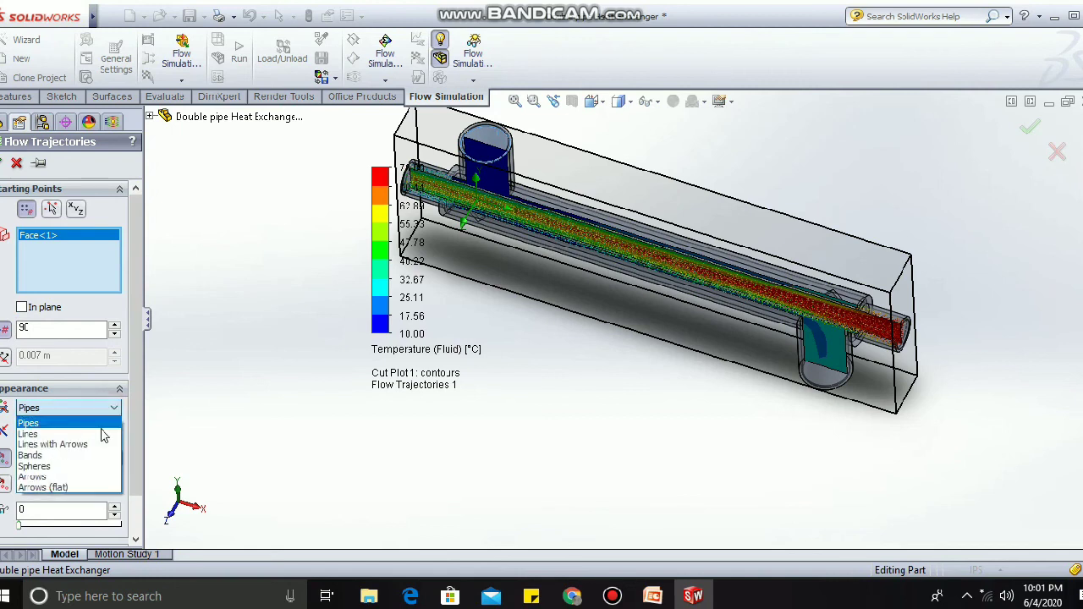
{"action": "left_click", "coordinate": [63, 478]}
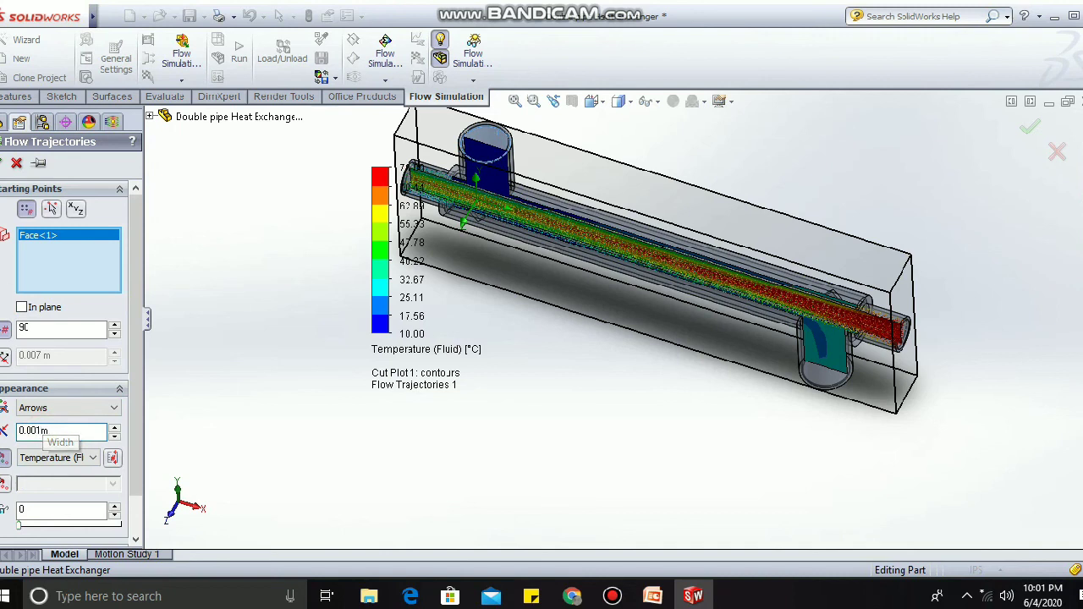
{"action": "left_click", "coordinate": [3, 163]}
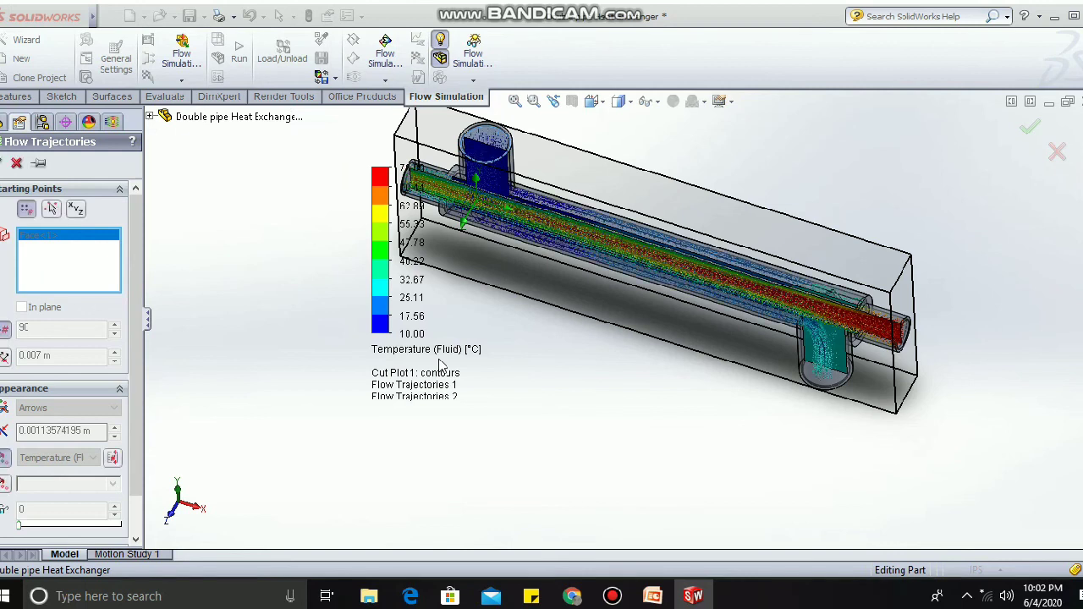
{"action": "left_click", "coordinate": [5, 164]}
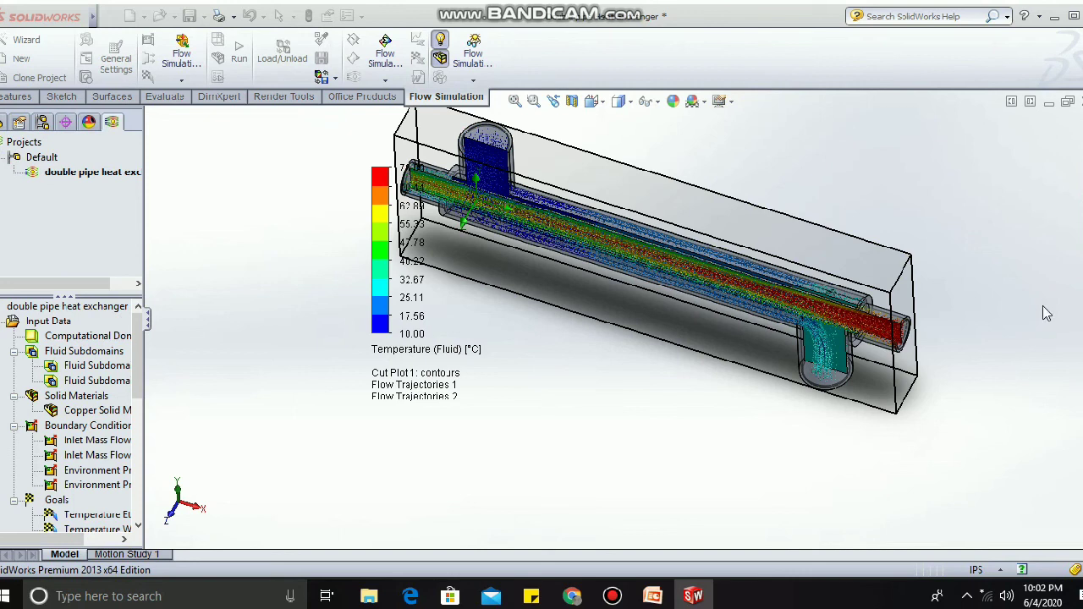
Hide Cut Plot 1 so that only the flow trajectories are displayed in the pipes.
{"action": "middle_click_drag", "start_coordinate": [972, 392], "coordinate": [948, 414]}
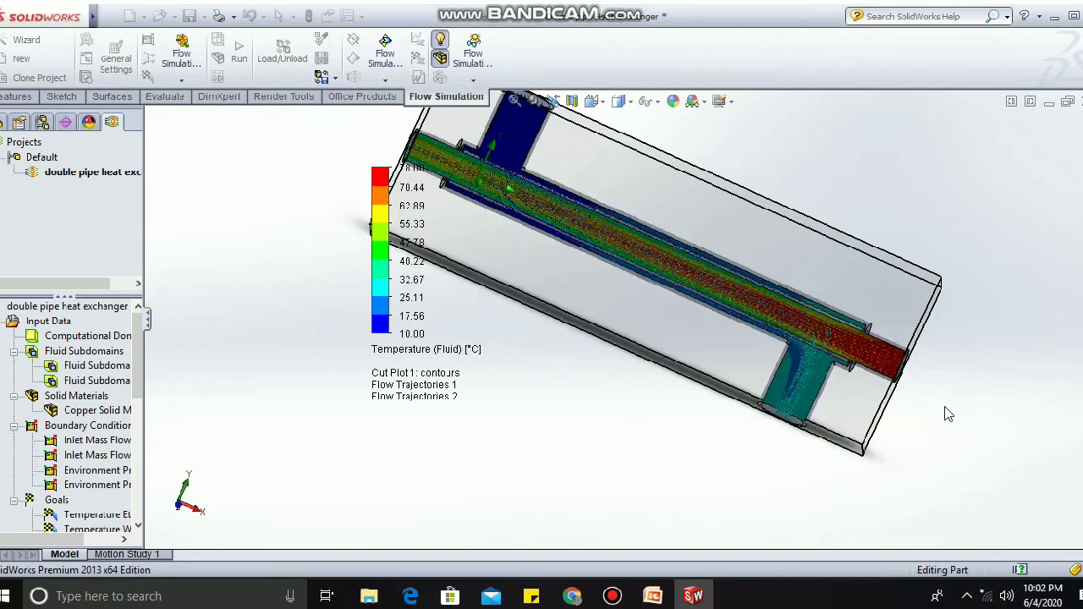
{"action": "left_click_drag", "start_coordinate": [139, 378], "coordinate": [133, 533]}
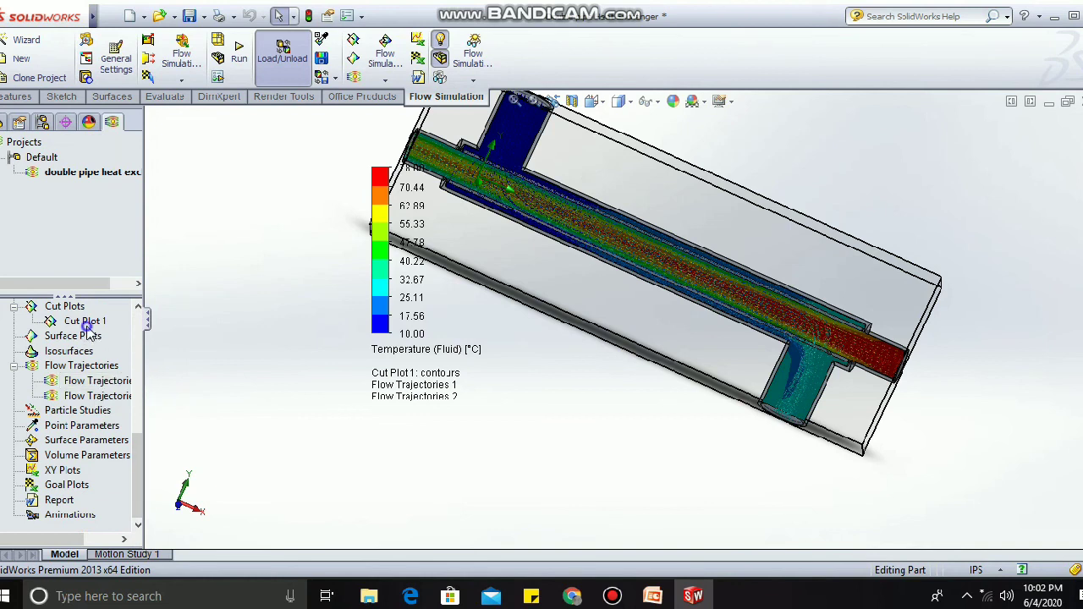
{"action": "left_click", "coordinate": [86, 323]}
{"action": "right_click", "coordinate": [88, 327]}
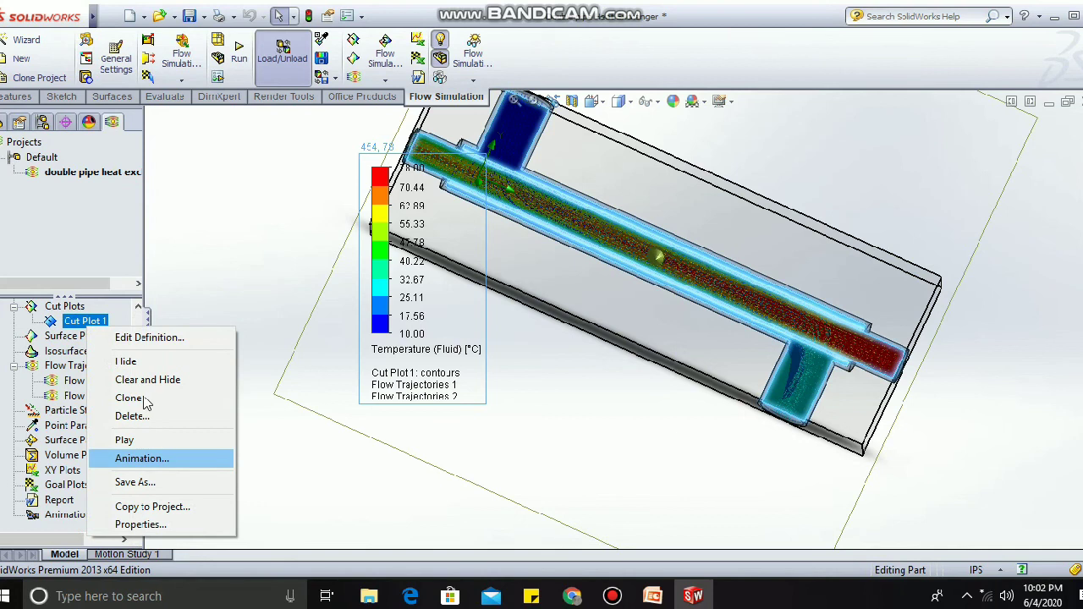
{"action": "left_click", "coordinate": [137, 362]}
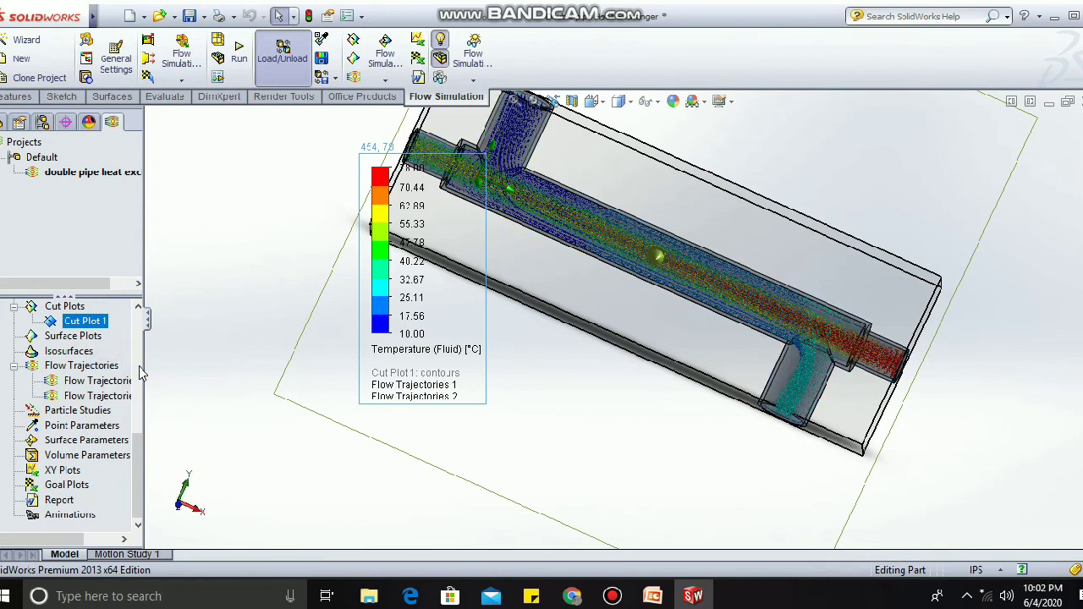
Play the animation of all flow trajectories.
{"action": "left_click", "coordinate": [68, 367]}
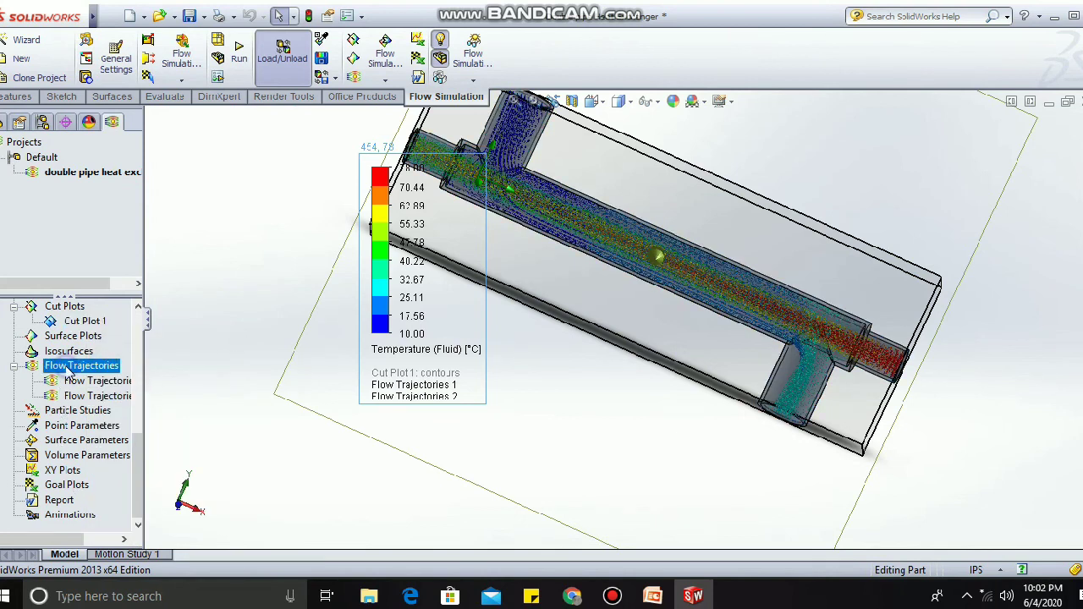
{"action": "right_click", "coordinate": [88, 369]}
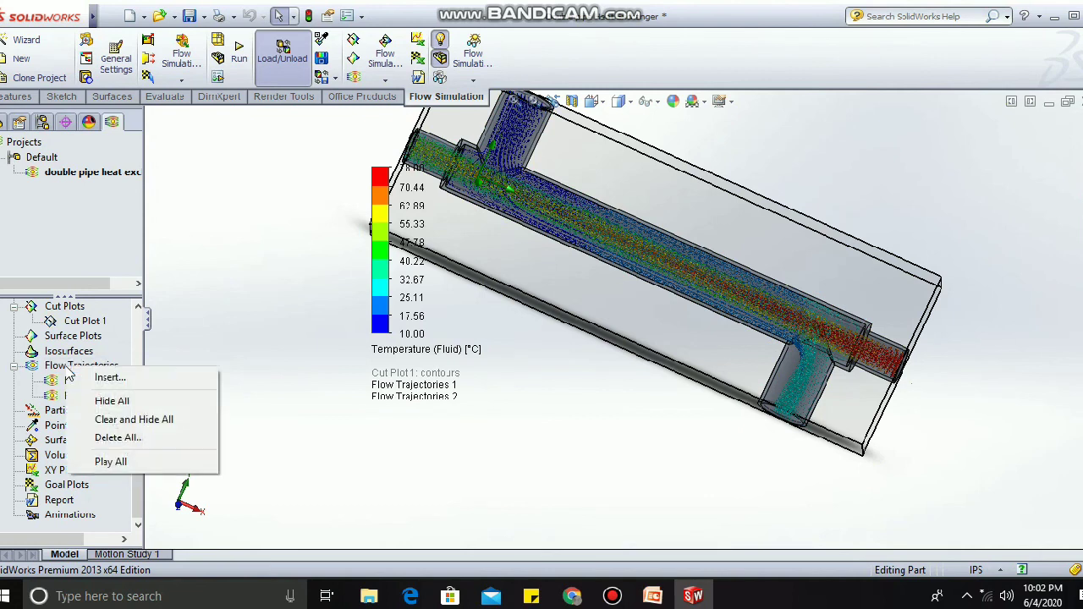
{"action": "left_click", "coordinate": [119, 463]}
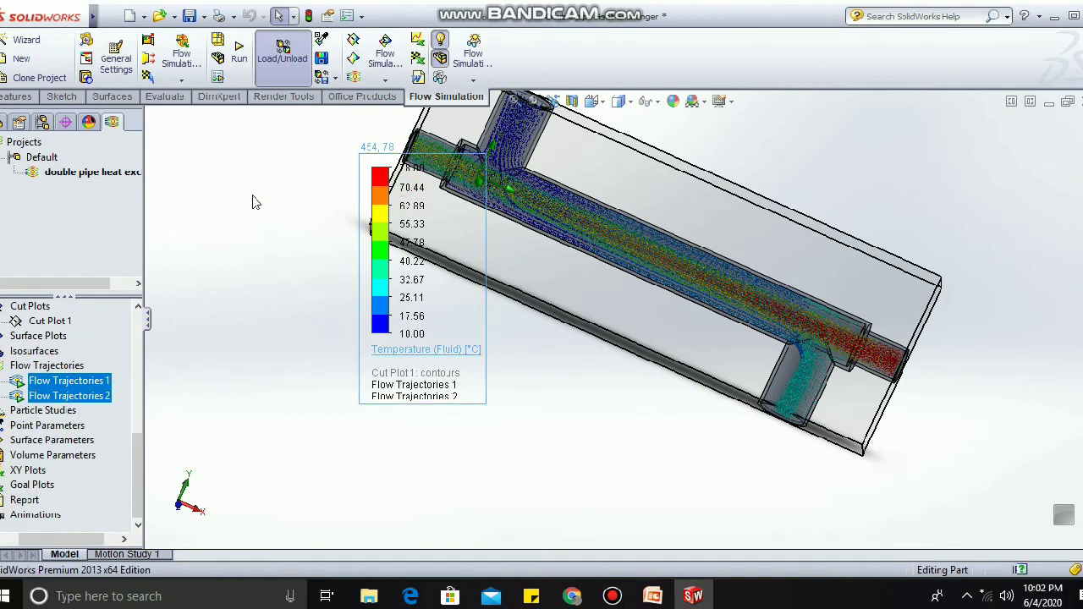
Examine the animated hot and cold flow trajectories along both pipes and near the outer pipe's outlet, comparing their colors with the temperature legend.
{"action": "scroll", "coordinate": [411, 324], "scroll_direction": "up", "scroll_amount": 2}
{"action": "left_click", "coordinate": [725, 315]}
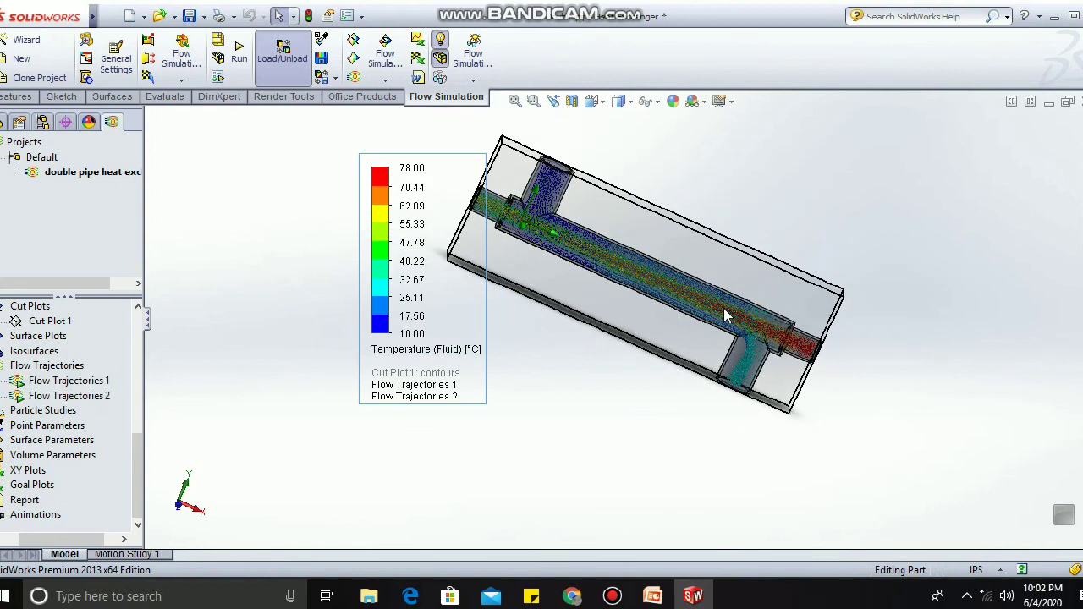
{"action": "scroll", "coordinate": [745, 323], "scroll_direction": "down", "scroll_amount": 2}
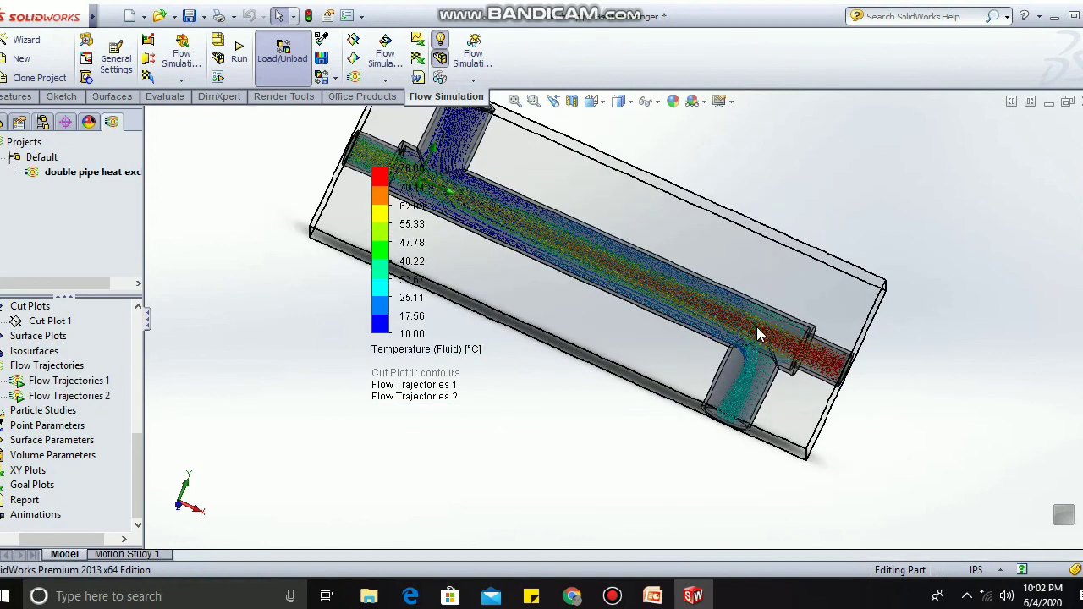
{"action": "scroll", "coordinate": [756, 328], "scroll_direction": "down", "scroll_amount": 1}
{"action": "scroll", "coordinate": [790, 347], "scroll_direction": "down", "scroll_amount": 1}
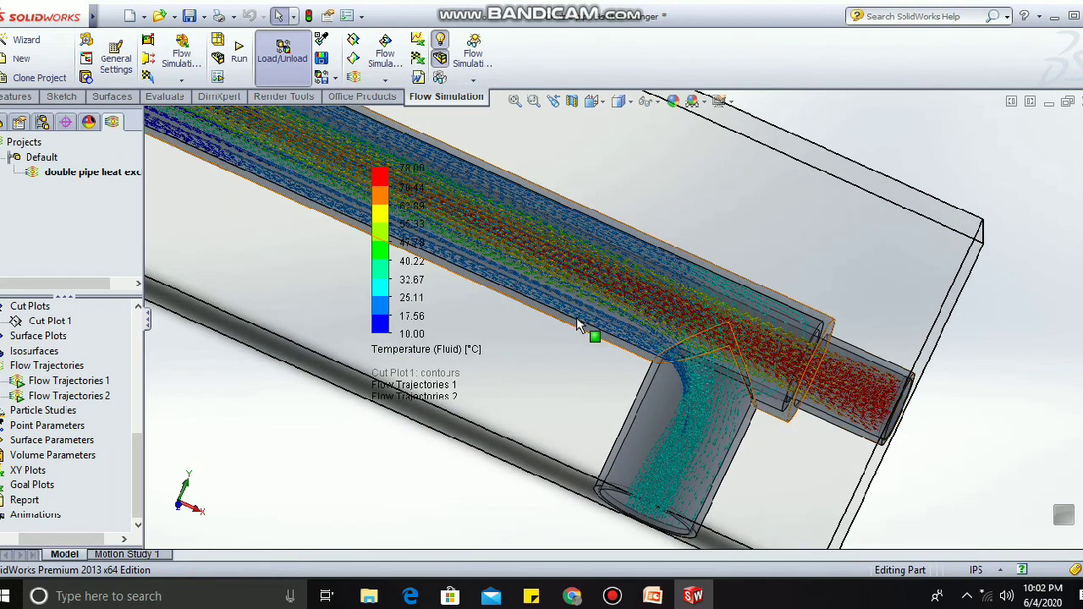
{"action": "scroll", "coordinate": [485, 217], "scroll_direction": "up", "scroll_amount": 1}
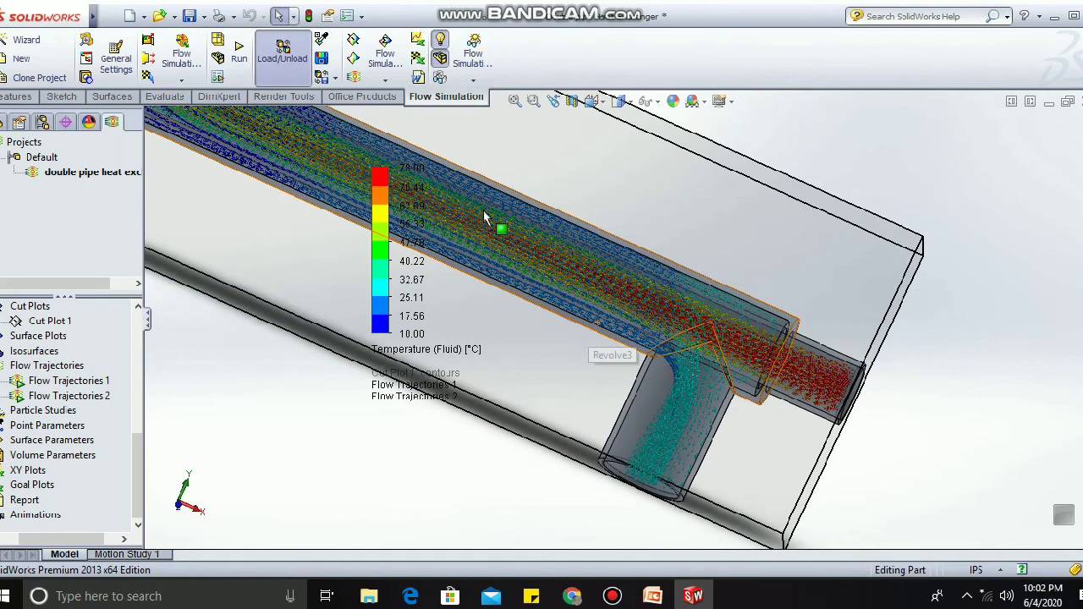
{"action": "scroll", "coordinate": [623, 250], "scroll_direction": "up", "scroll_amount": 1}
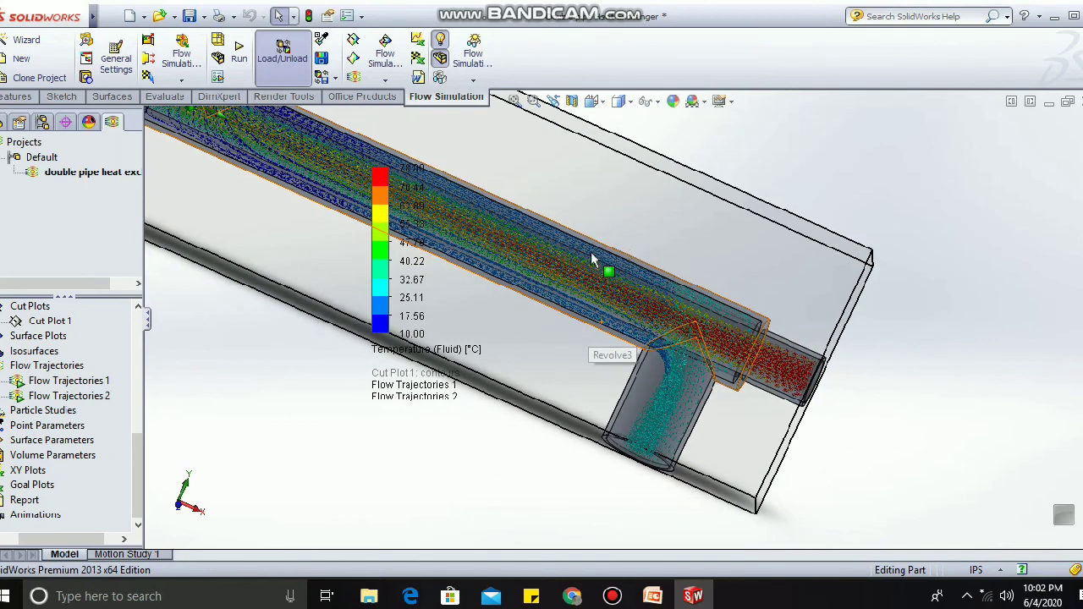
{"action": "scroll", "coordinate": [591, 252], "scroll_direction": "up", "scroll_amount": 1}
{"action": "scroll", "coordinate": [508, 245], "scroll_direction": "up", "scroll_amount": 1}
{"action": "scroll", "coordinate": [844, 367], "scroll_direction": "up", "scroll_amount": 1}
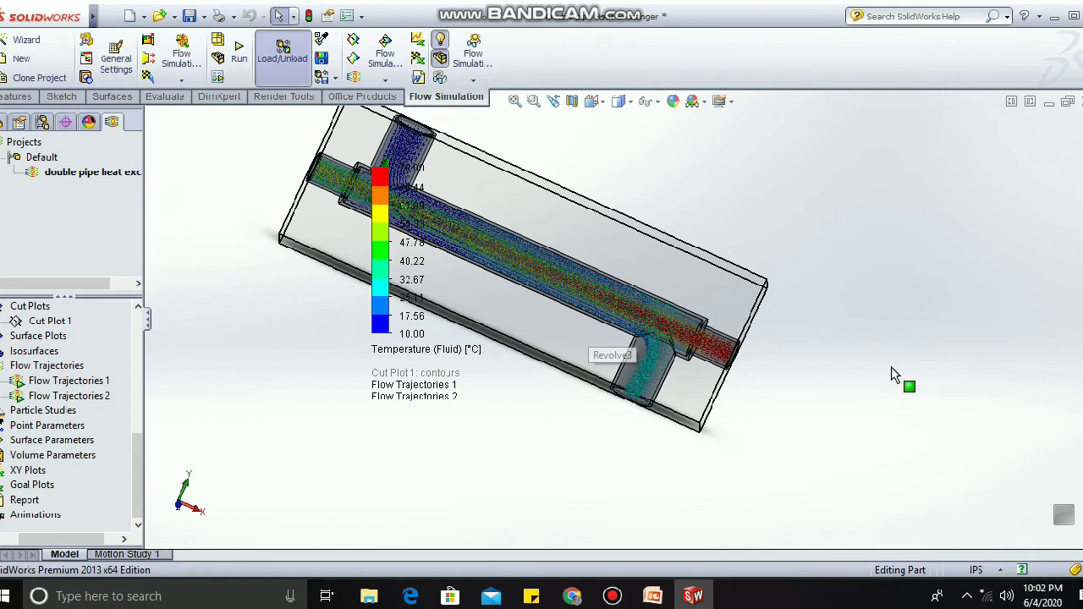
{"action": "middle_click_drag", "start_coordinate": [891, 344], "coordinate": [923, 336]}
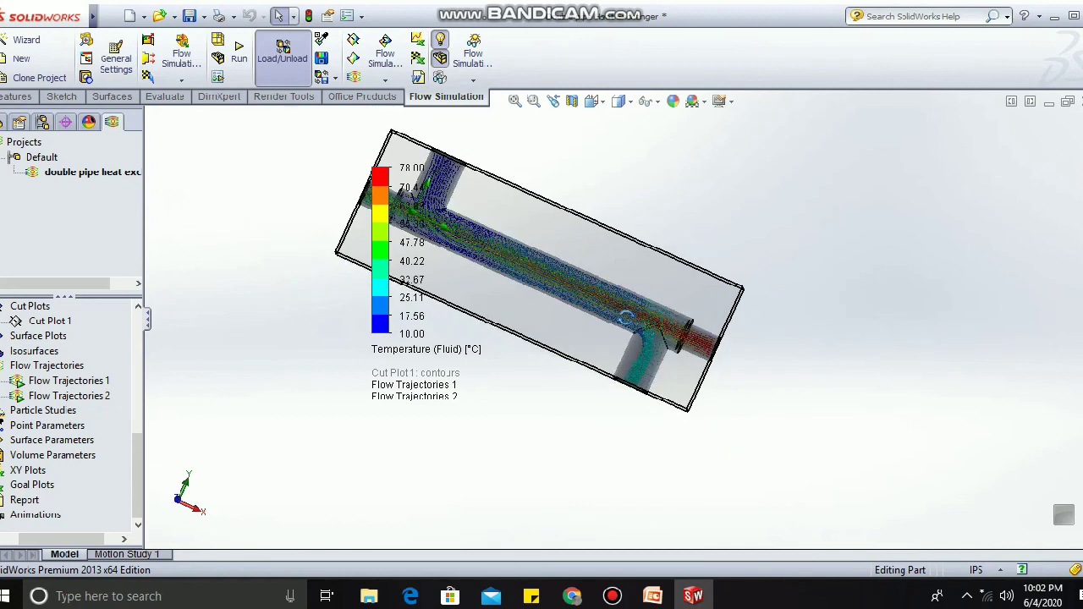
{"action": "middle_click_drag", "start_coordinate": [623, 317], "coordinate": [584, 403]}
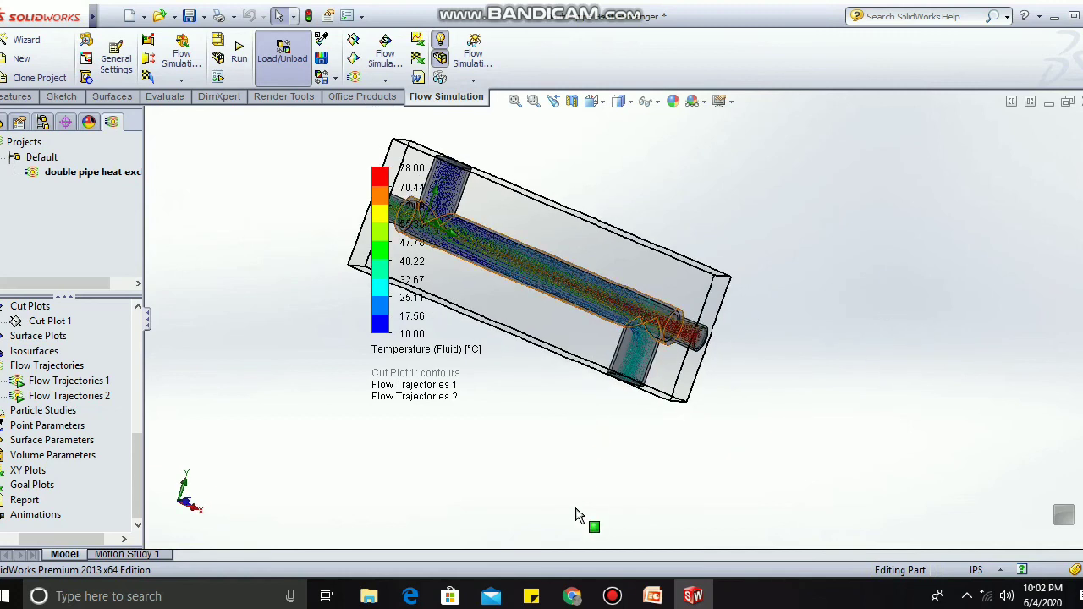